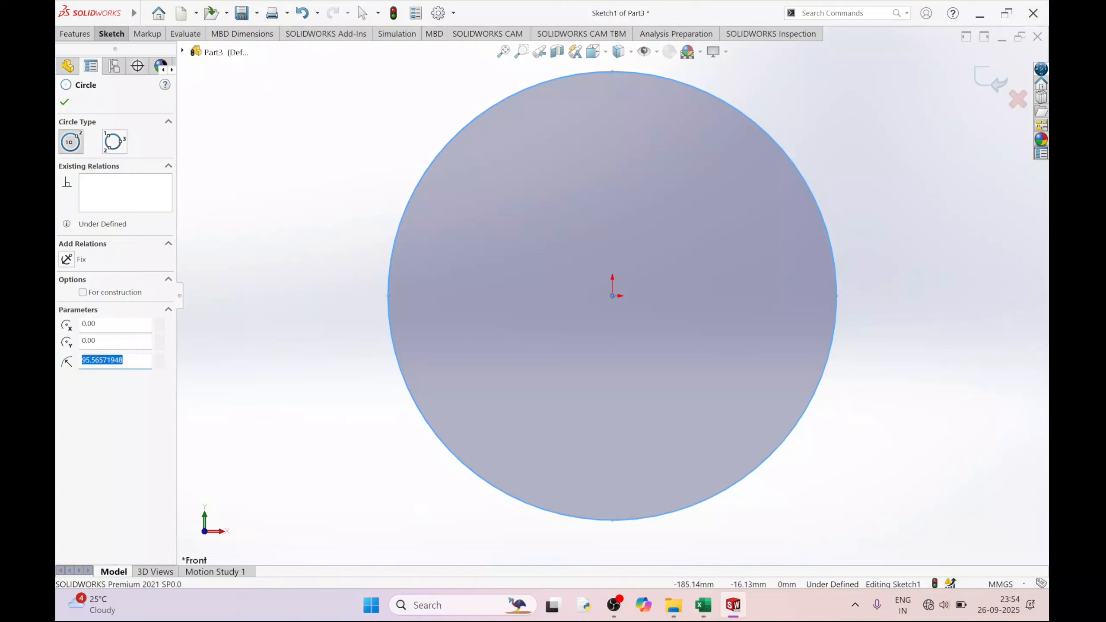
- Set the radius of the circle centred on the origin to 50 mm and finish the circle
{"action": "type", "text": "50"}
{"action": "key", "text": "Return"}
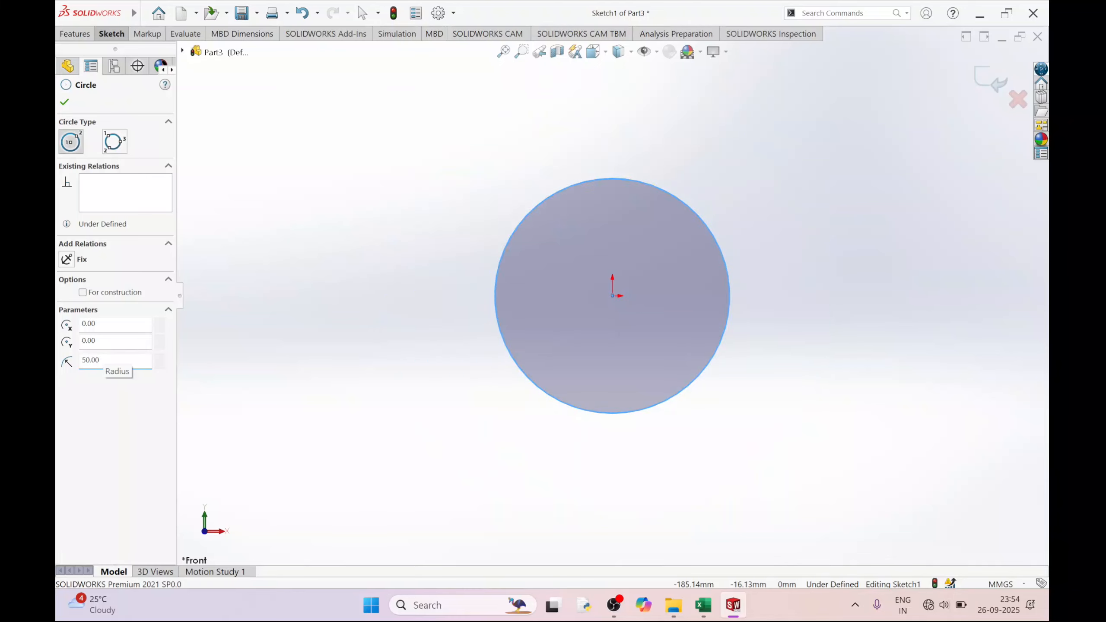
{"action": "left_click", "coordinate": [66, 102]}
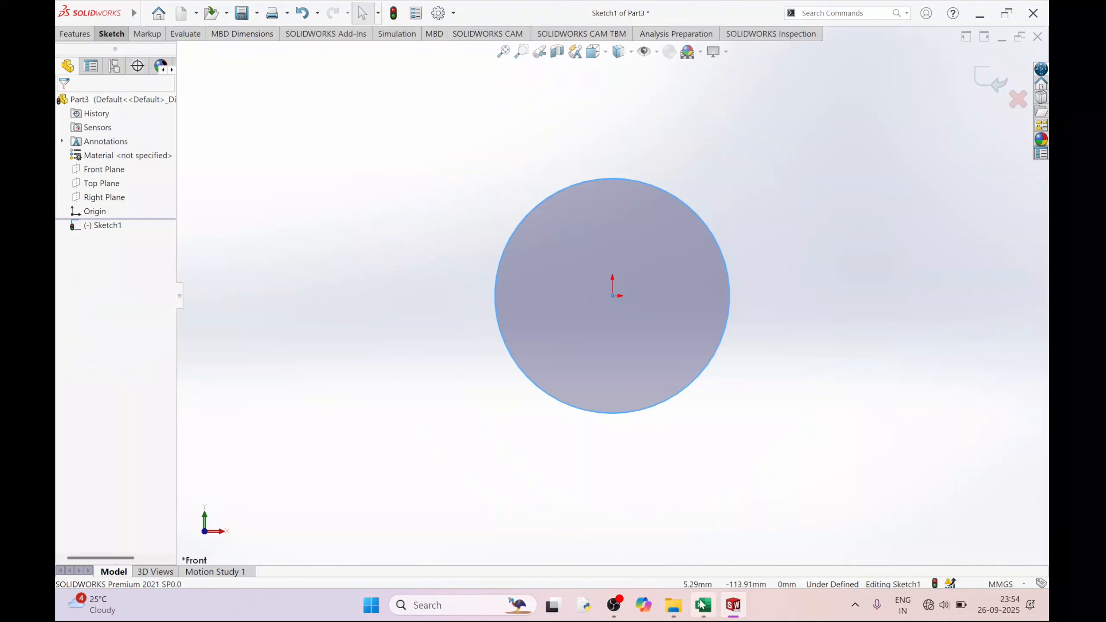
- Check the addendum circle diameter in the Excel gear table and draw that circle centred on the origin with radius 110/2 mm
{"action": "left_click", "coordinate": [707, 613]}
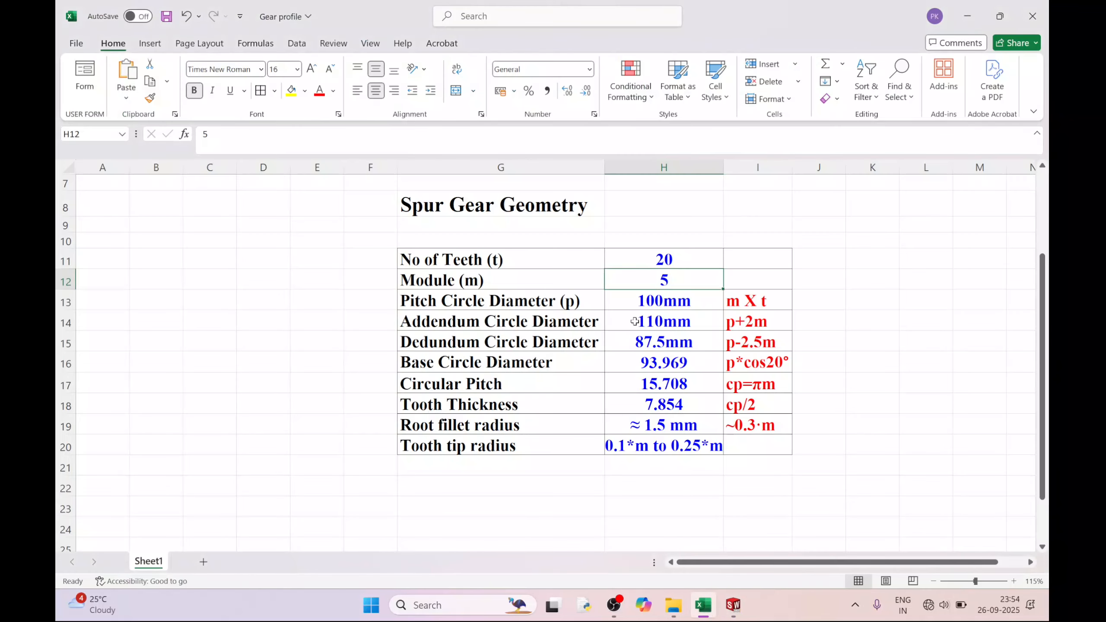
{"action": "left_click", "coordinate": [703, 606]}
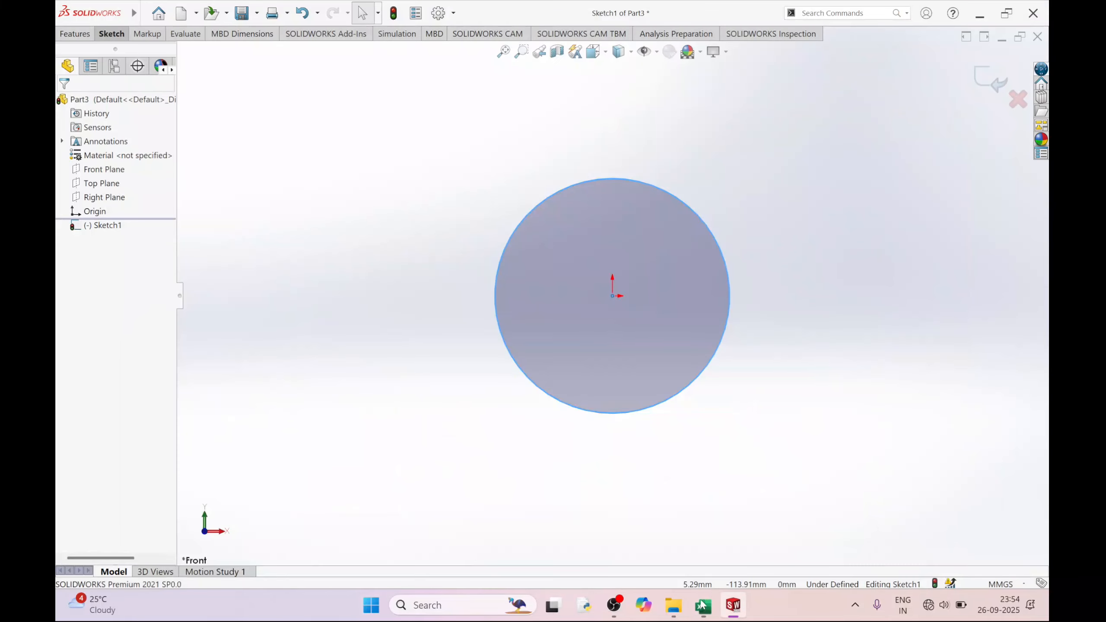
{"action": "left_click", "coordinate": [112, 34]}
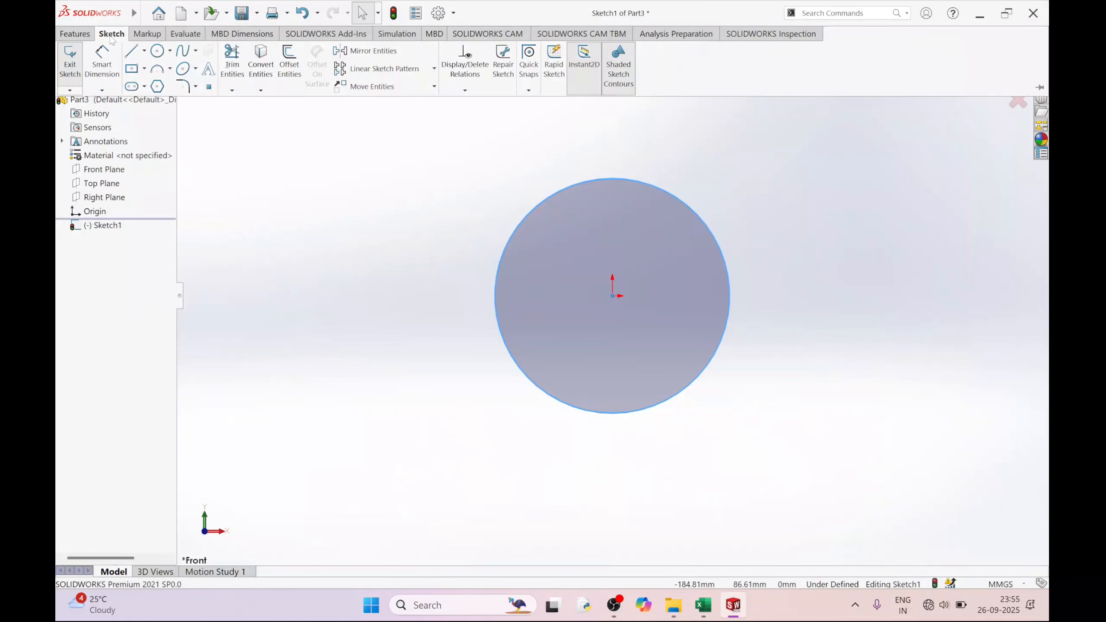
{"action": "left_click", "coordinate": [157, 51]}
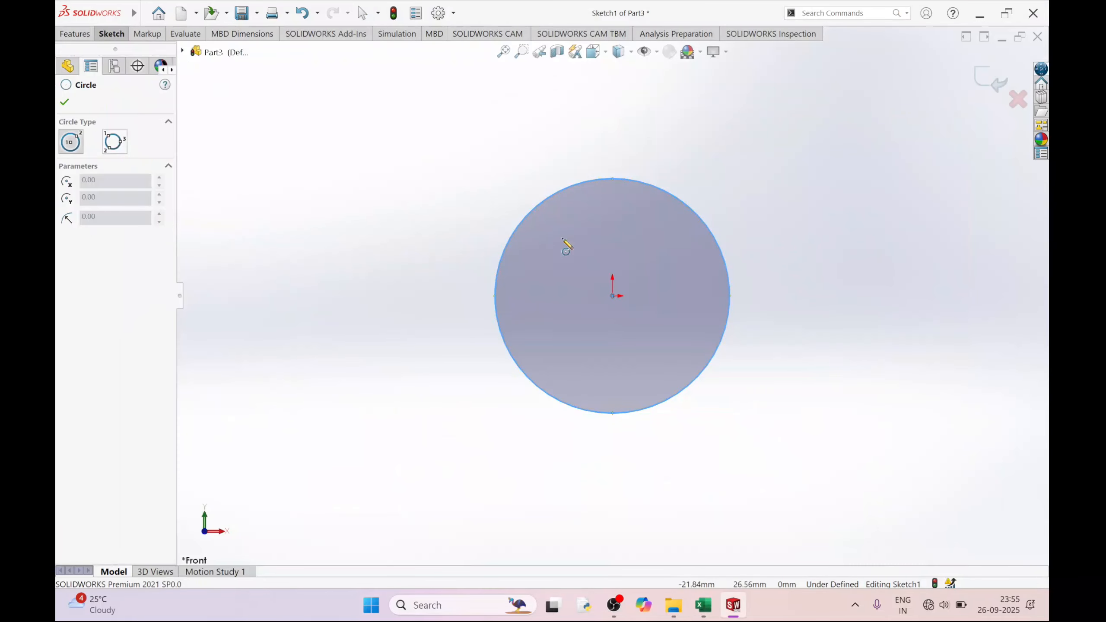
{"action": "left_click", "coordinate": [614, 297]}
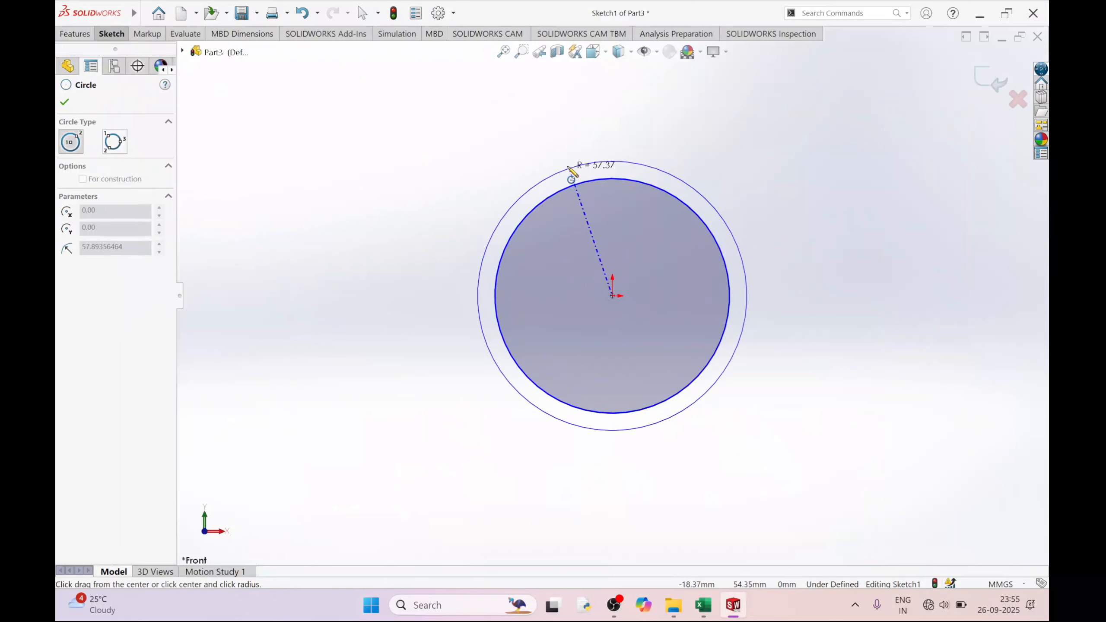
{"action": "left_click", "coordinate": [573, 157]}
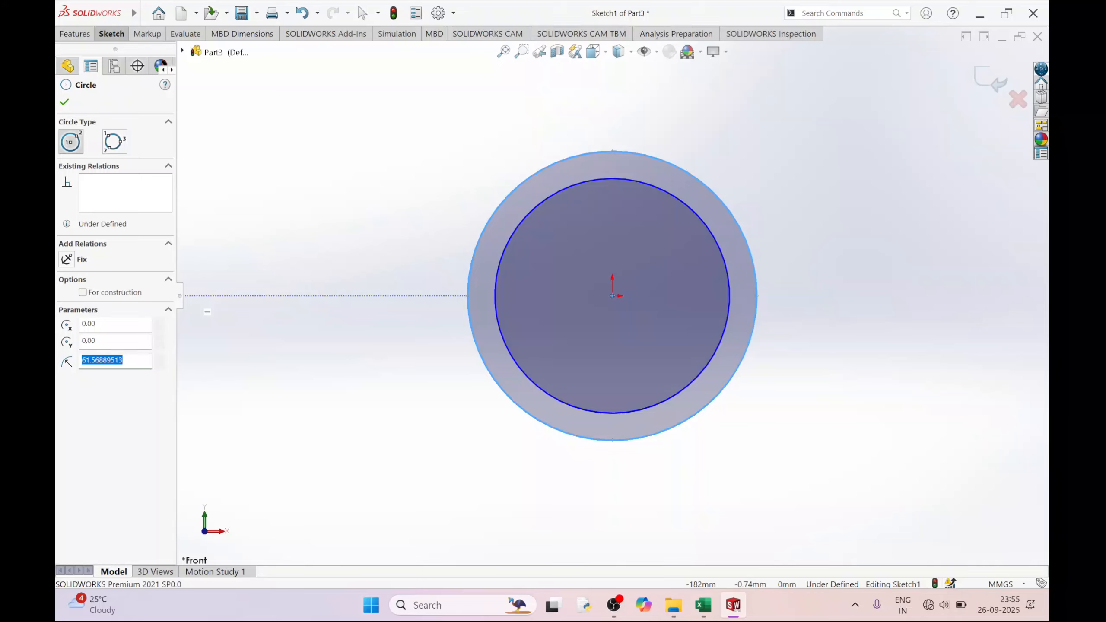
{"action": "type", "text": "110/2"}
{"action": "key", "text": "Return"}
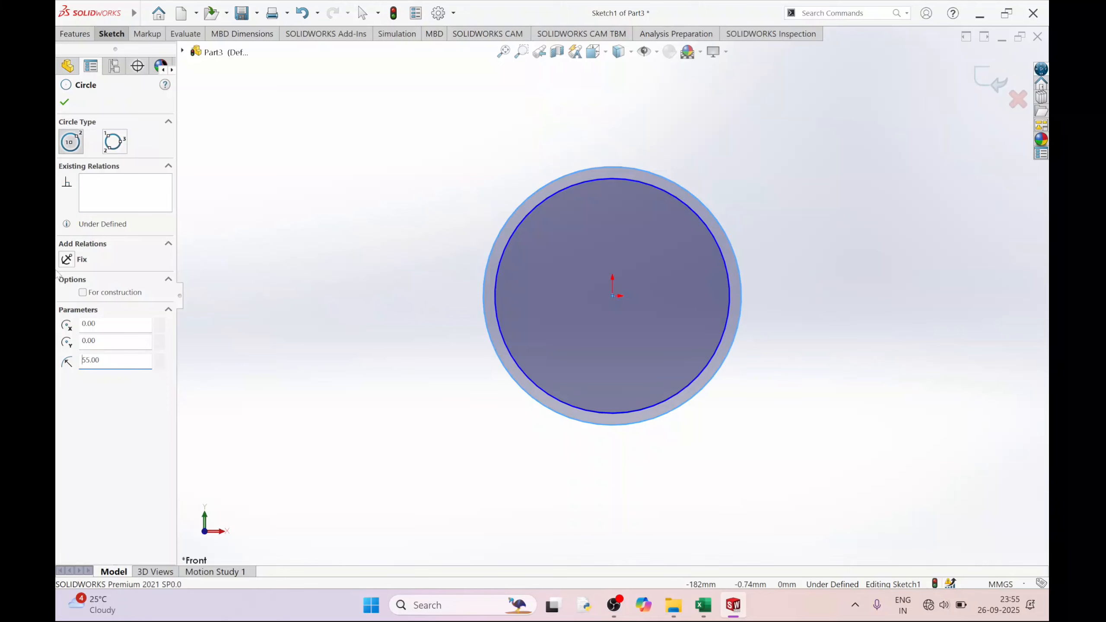
- Draw the dedendum circle centred on the origin with radius 87.5/2 mm, taking the diameter from the Excel gear table
{"action": "left_click", "coordinate": [613, 296]}
{"action": "left_click", "coordinate": [692, 360]}
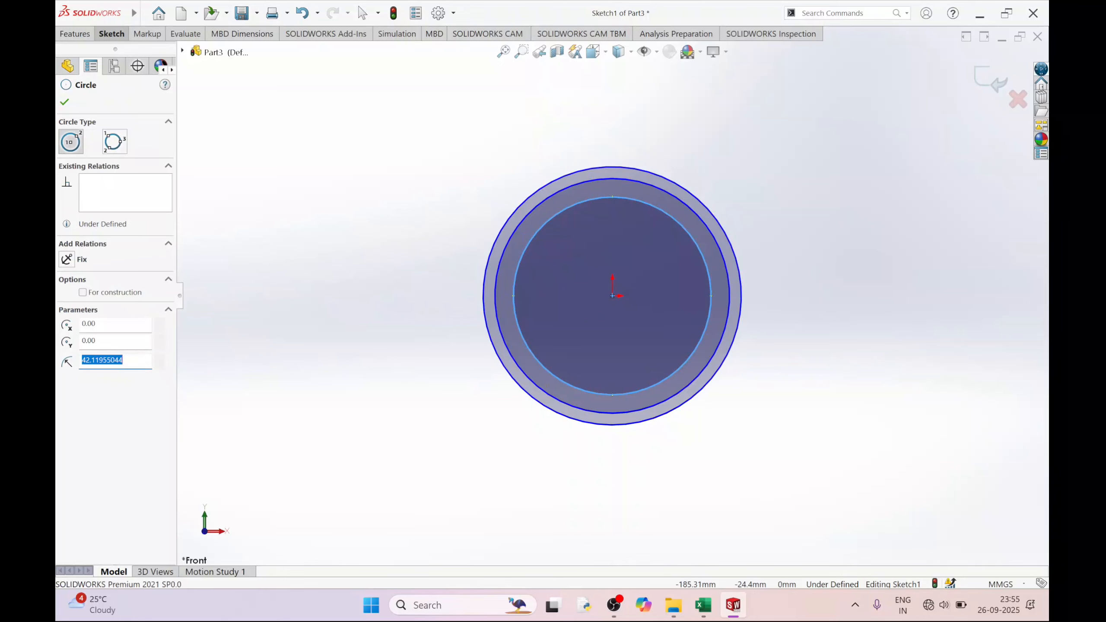
{"action": "left_click", "coordinate": [704, 605]}
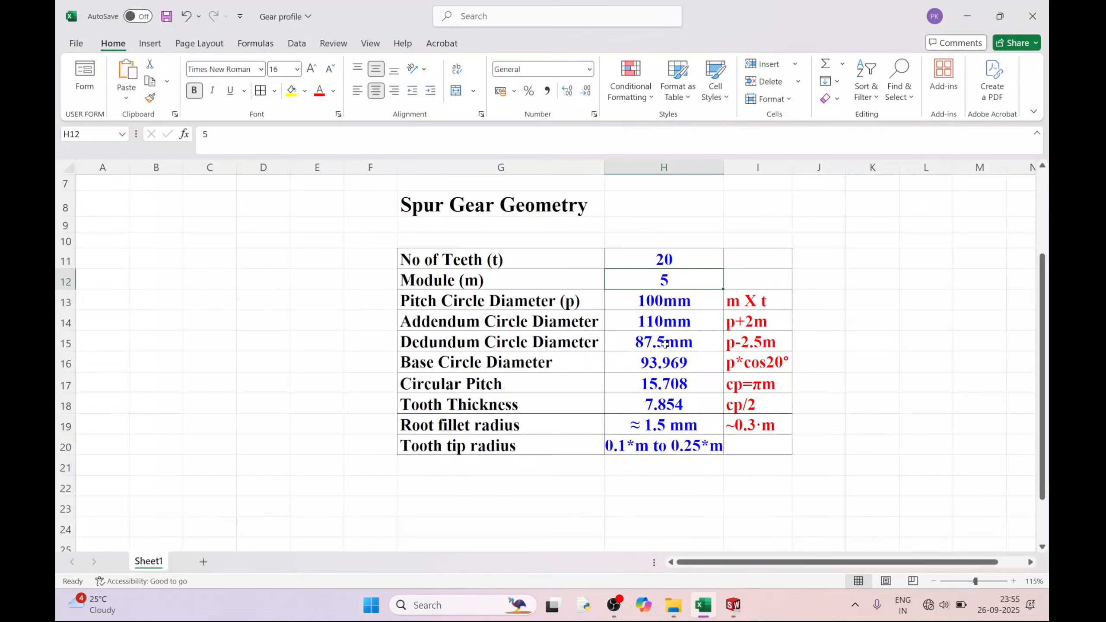
{"action": "left_click", "coordinate": [704, 605]}
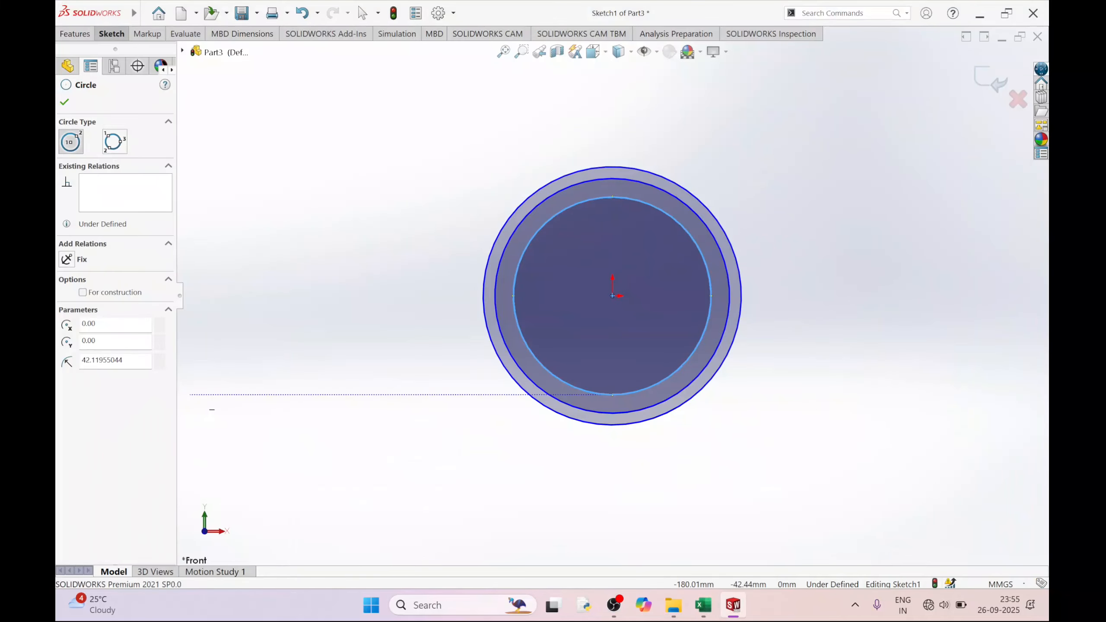
{"action": "left_click_drag", "start_coordinate": [131, 360], "coordinate": [57, 366]}
{"action": "type", "text": "87.5/2"}
{"action": "key", "text": "Return"}
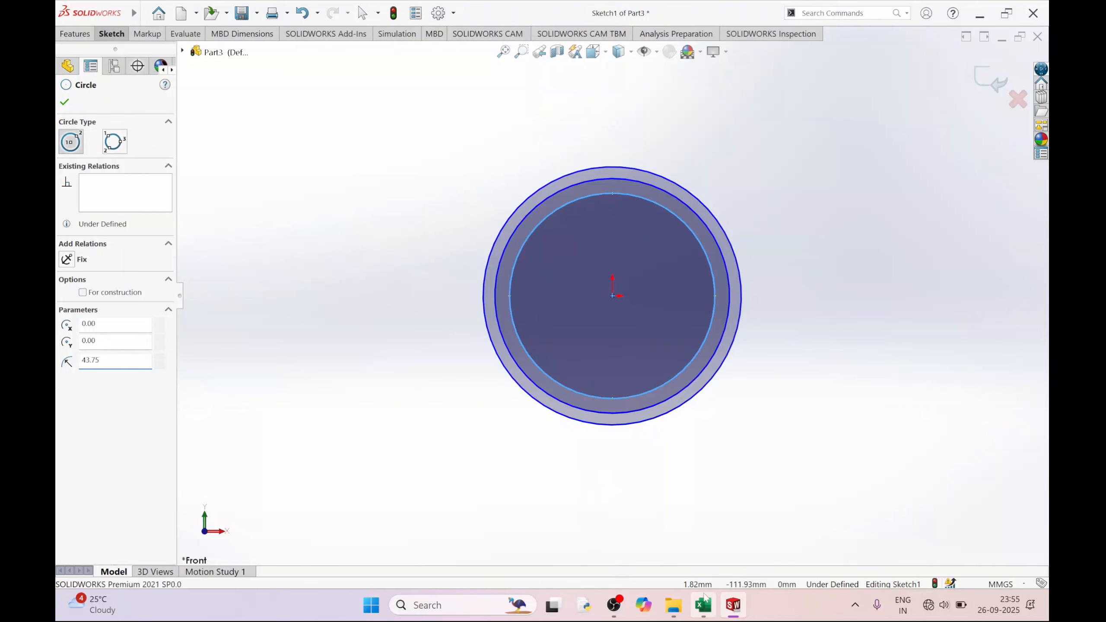
- Copy the base circle diameter value 93.969 from the Excel gear table and return to the SOLIDWORKS sketch
{"action": "left_click", "coordinate": [704, 605]}
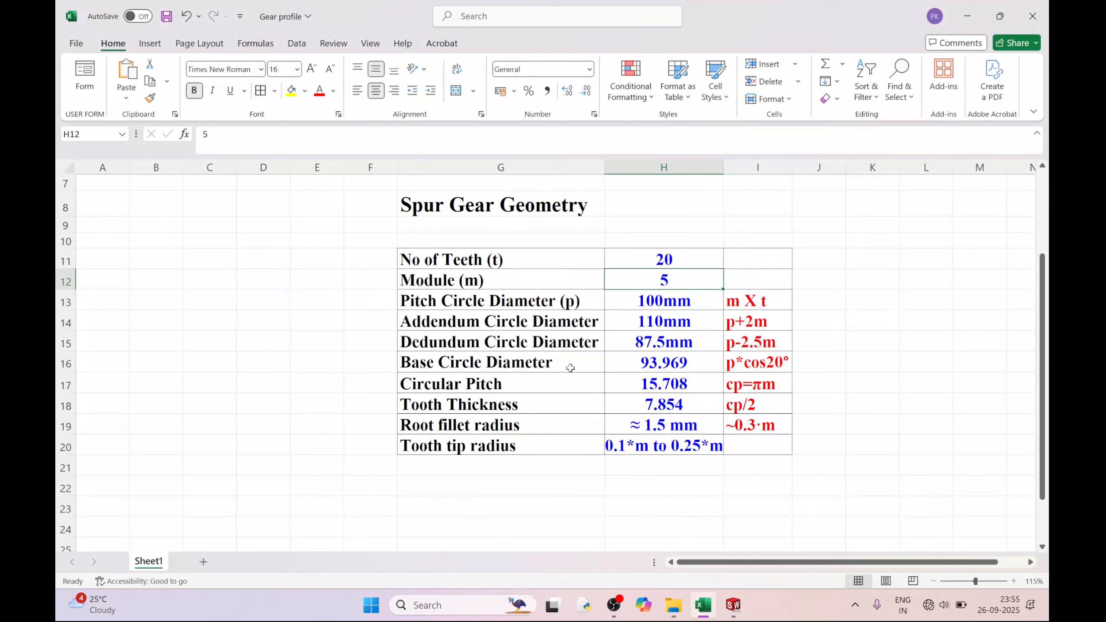
{"action": "double_click", "coordinate": [678, 364]}
{"action": "left_click_drag", "start_coordinate": [688, 363], "coordinate": [640, 362]}
{"action": "right_click", "coordinate": [659, 364]}
{"action": "left_click", "coordinate": [694, 396]}
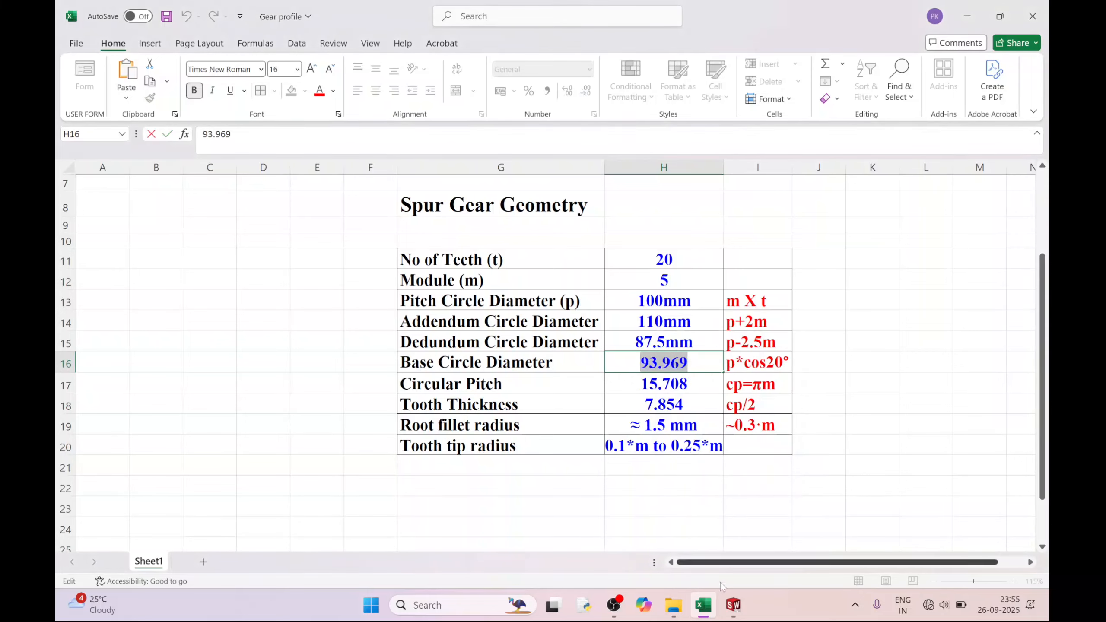
{"action": "left_click", "coordinate": [733, 605]}
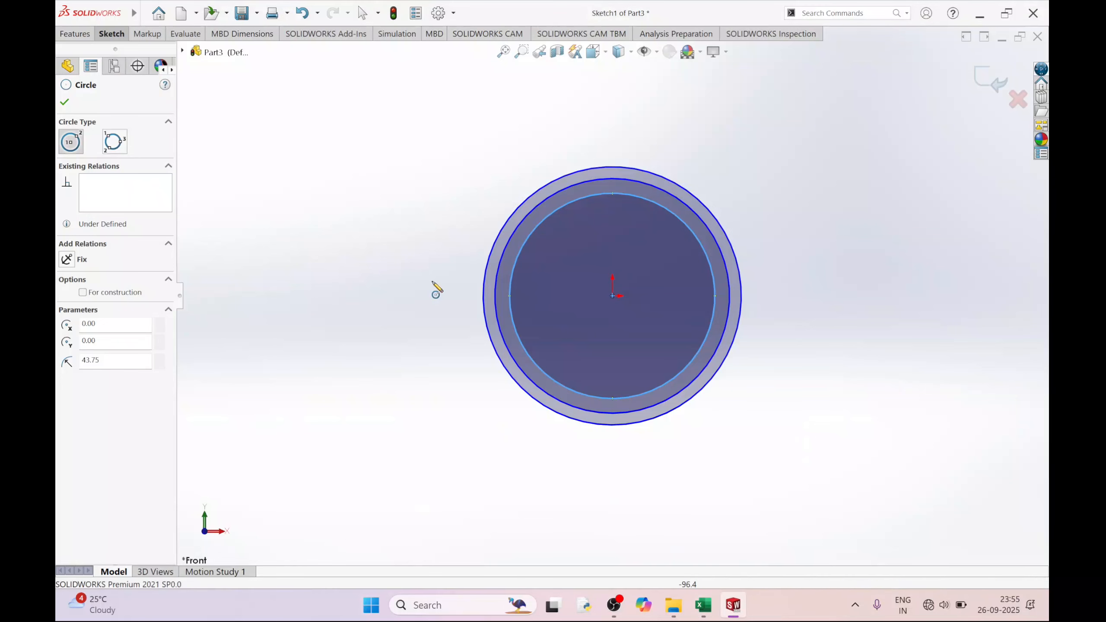
- Draw the base circle centred on the origin and set its radius to the copied value halved, 93.969/2 mm
{"action": "left_click", "coordinate": [613, 296]}
{"action": "left_click", "coordinate": [761, 435]}
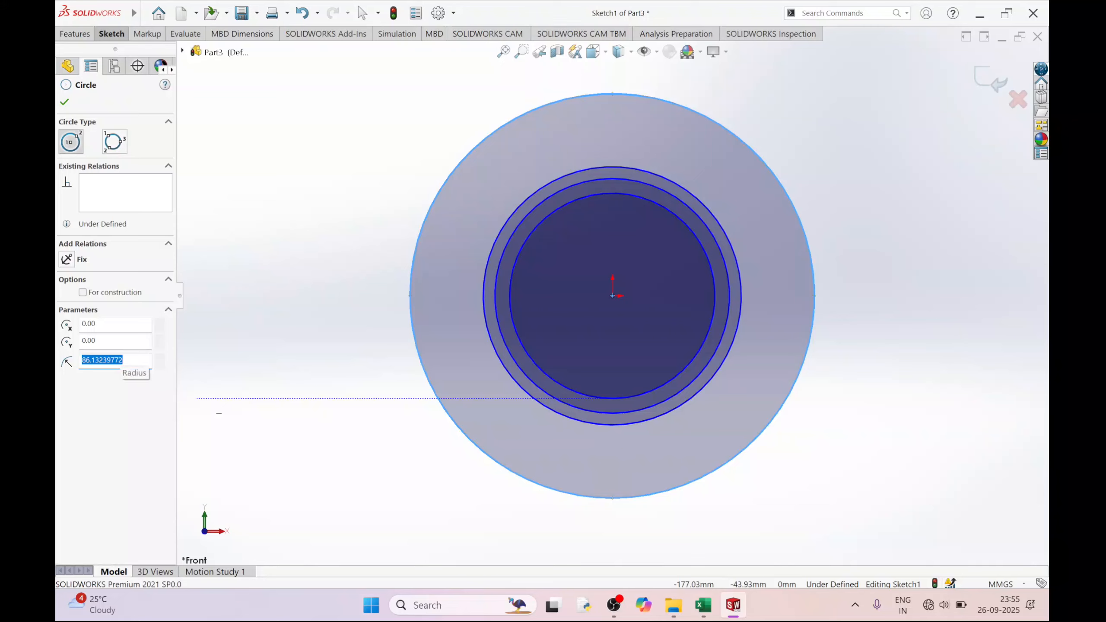
{"action": "left_click", "coordinate": [123, 360]}
{"action": "left_click_drag", "start_coordinate": [124, 360], "coordinate": [83, 360]}
{"action": "right_click", "coordinate": [93, 362]}
{"action": "left_click", "coordinate": [120, 417]}
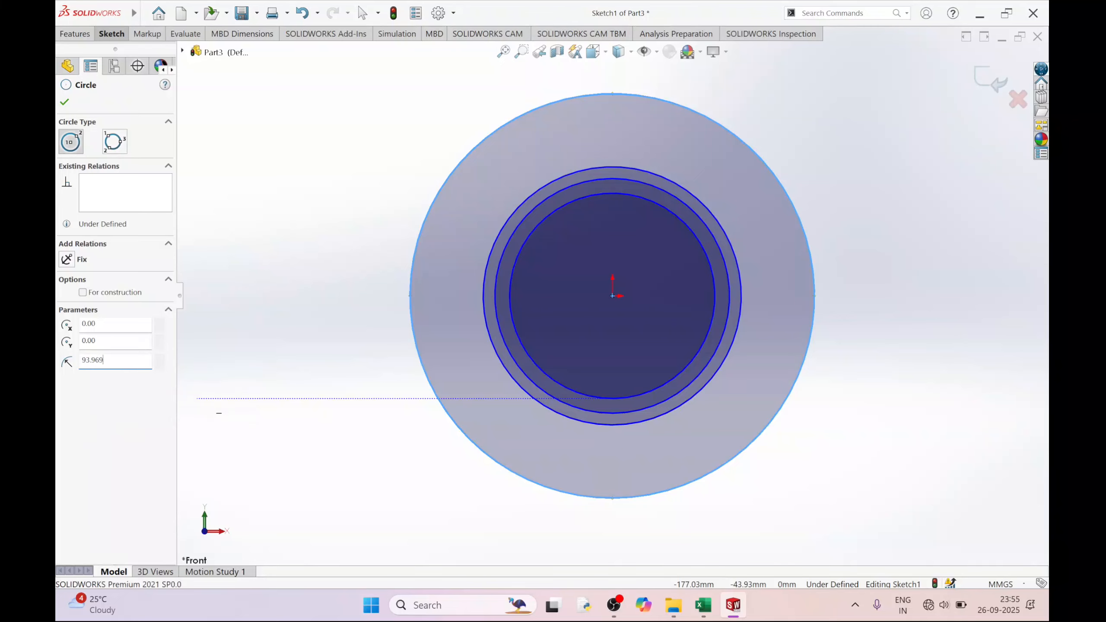
{"action": "type", "text": "/2"}
{"action": "left_click", "coordinate": [65, 102]}
- Convert the pitch circle of 50 mm radius to construction geometry
{"action": "scroll", "coordinate": [653, 187], "scroll_direction": "down", "scroll_amount": 2}
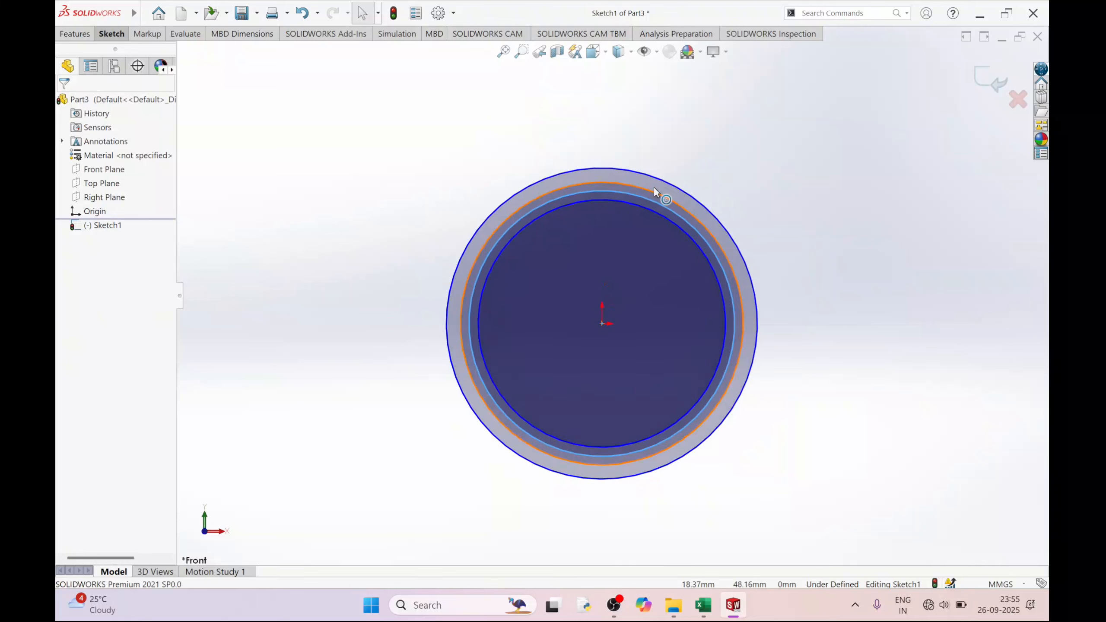
{"action": "scroll", "coordinate": [654, 187], "scroll_direction": "down", "scroll_amount": 1}
{"action": "scroll", "coordinate": [560, 193], "scroll_direction": "down", "scroll_amount": 2}
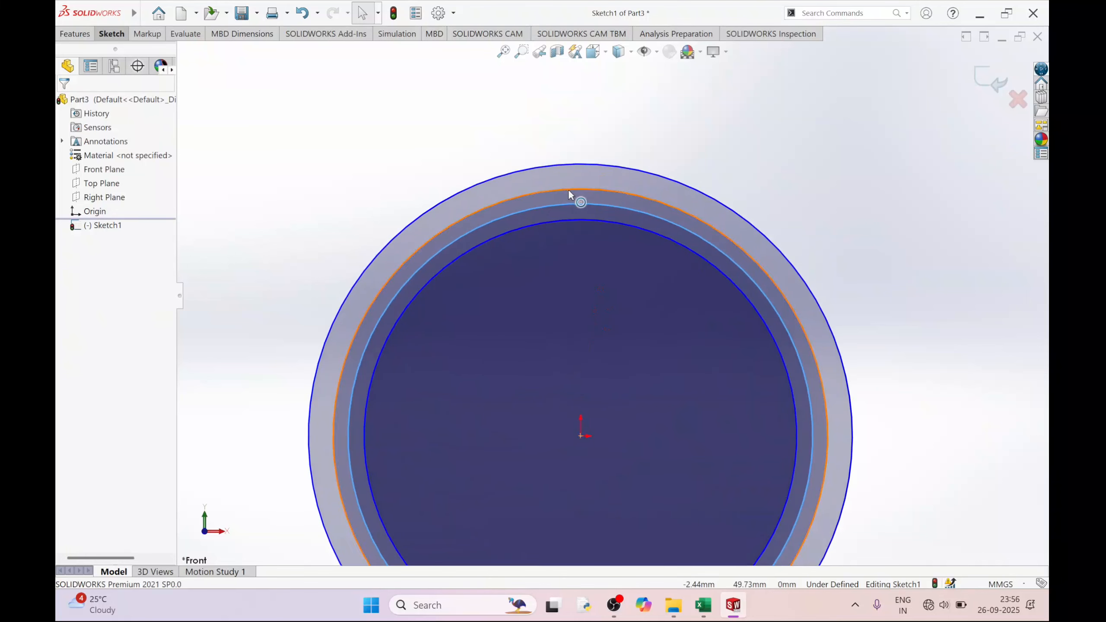
{"action": "left_click", "coordinate": [570, 189]}
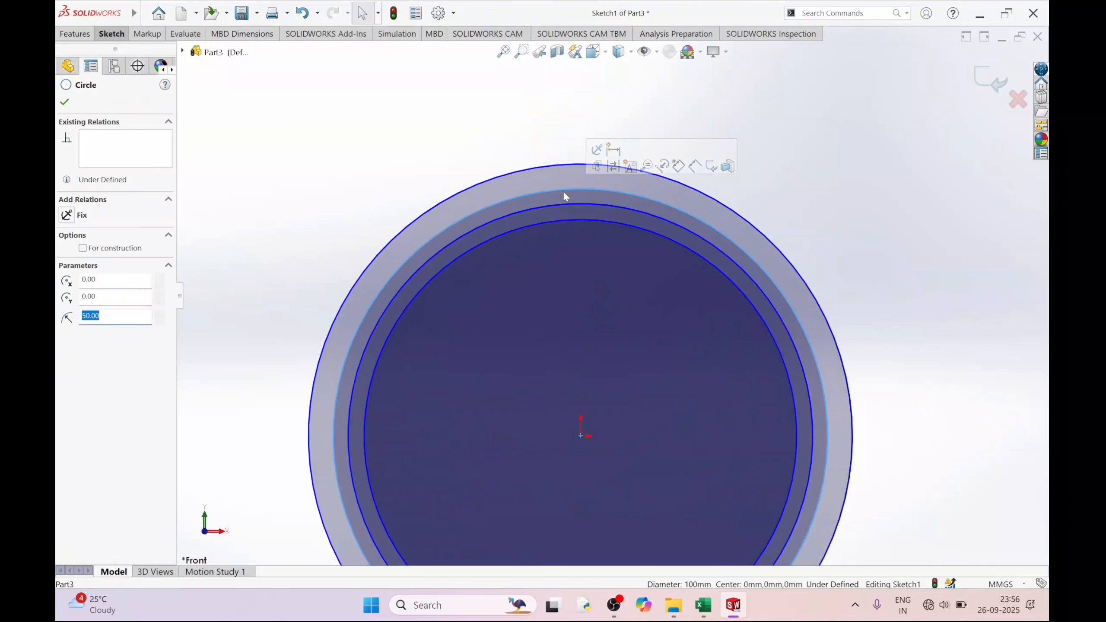
{"action": "left_click", "coordinate": [83, 248]}
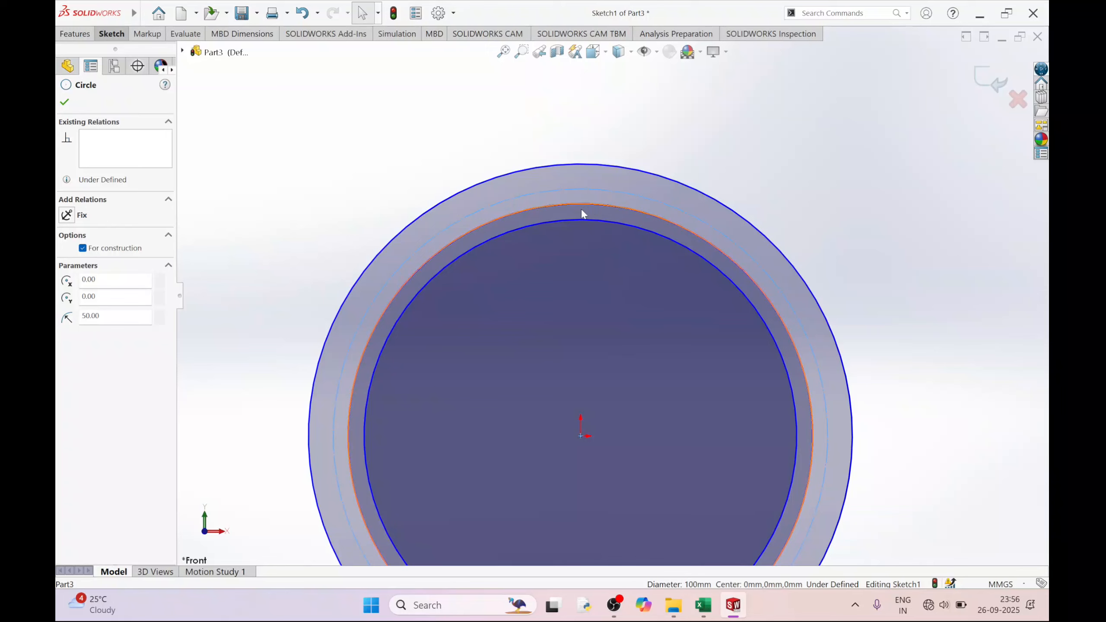
{"action": "left_click", "coordinate": [66, 102]}
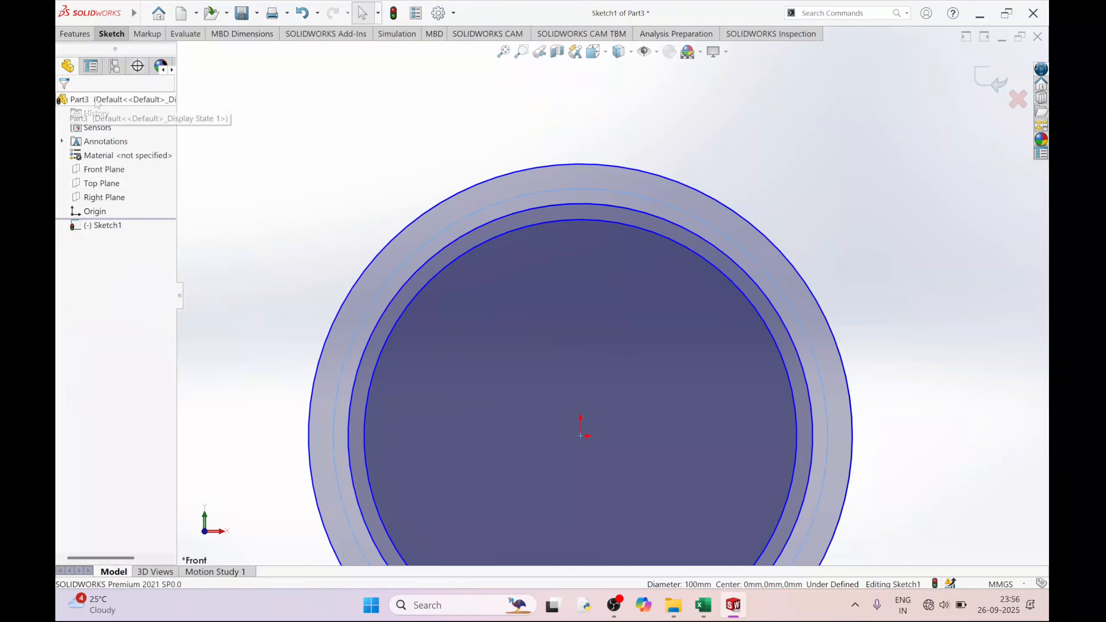
- Draw a vertical line from the origin to the top of the base circle and end the line
{"action": "left_click", "coordinate": [114, 35]}
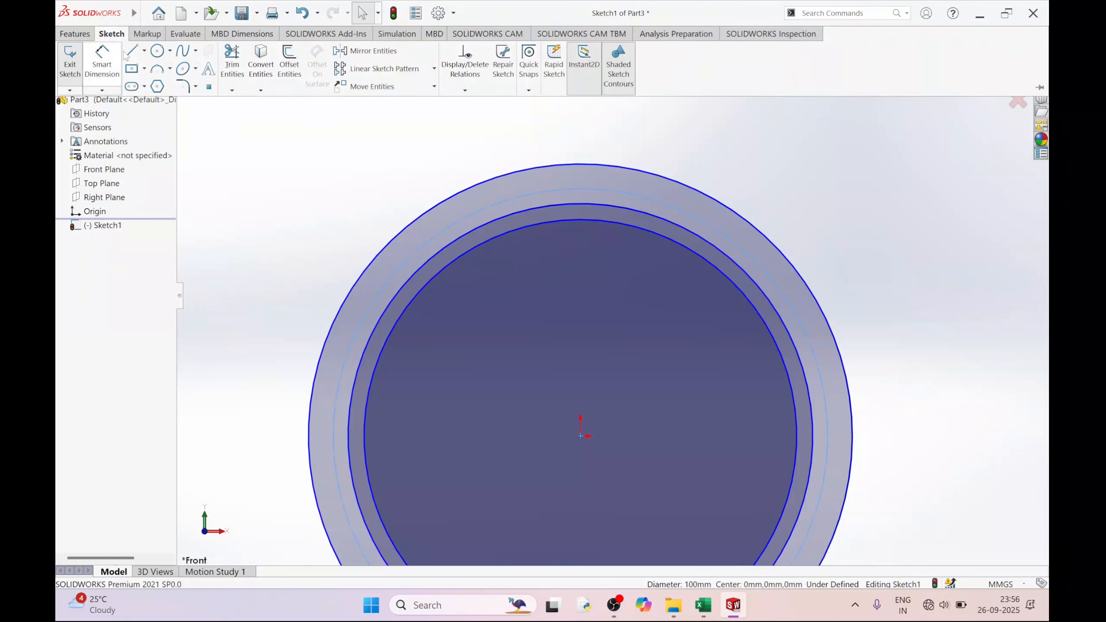
{"action": "left_click", "coordinate": [131, 52]}
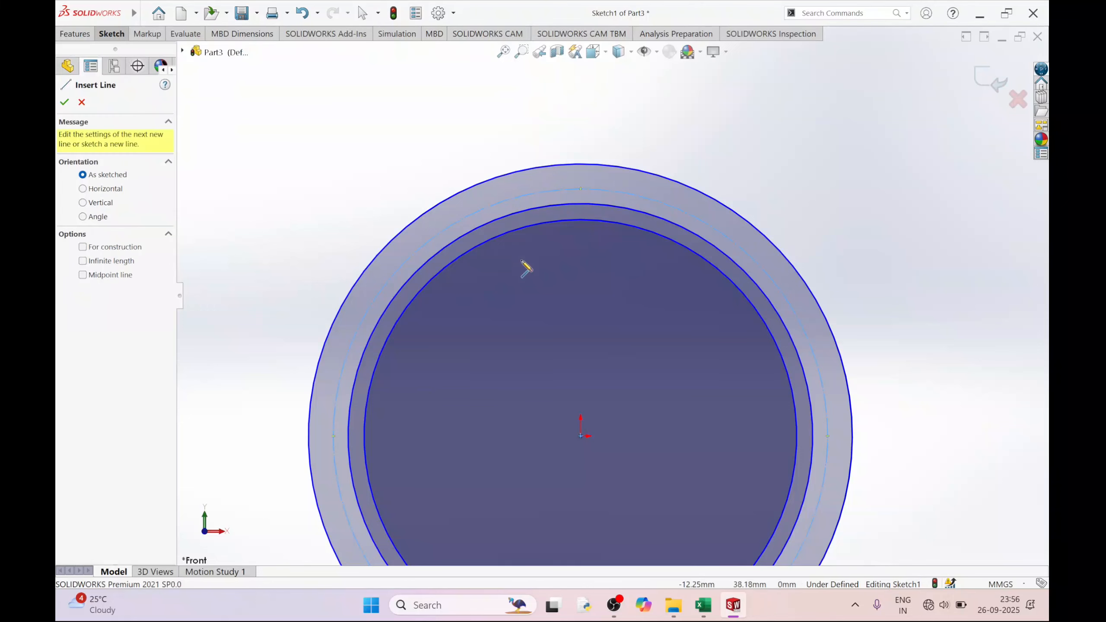
{"action": "left_click", "coordinate": [580, 435]}
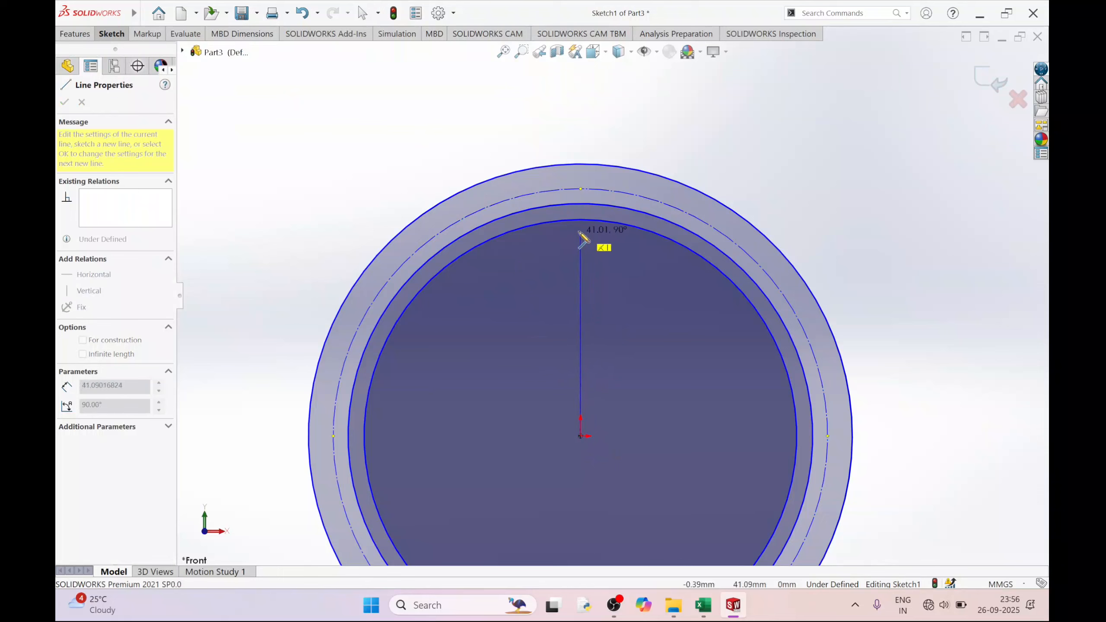
{"action": "left_click", "coordinate": [582, 204]}
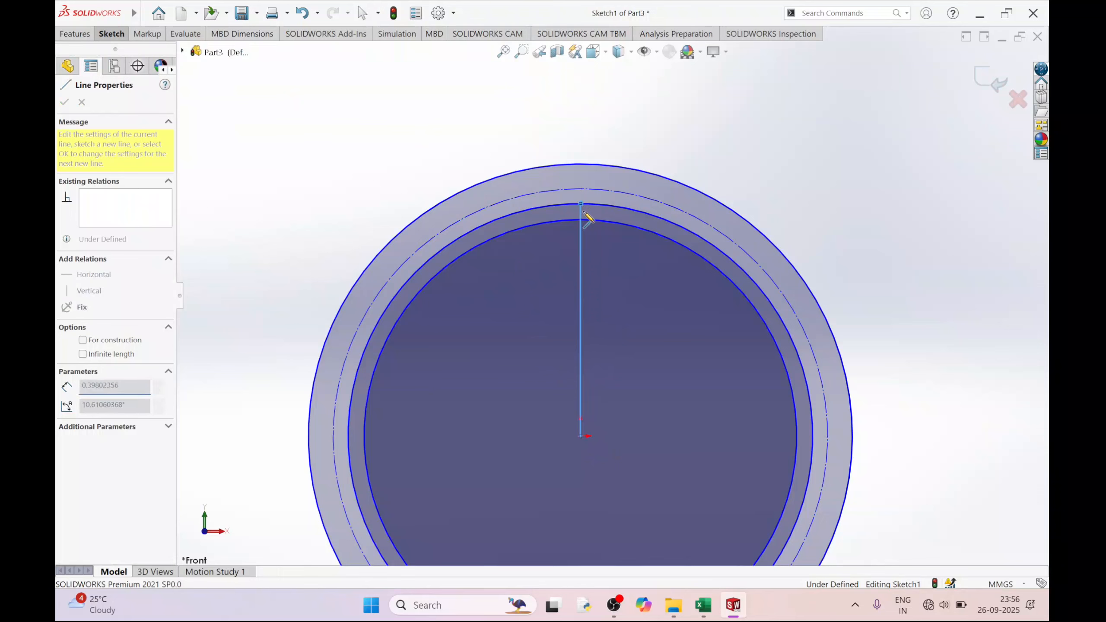
{"action": "right_click", "coordinate": [712, 146]}
{"action": "left_click", "coordinate": [730, 156]}
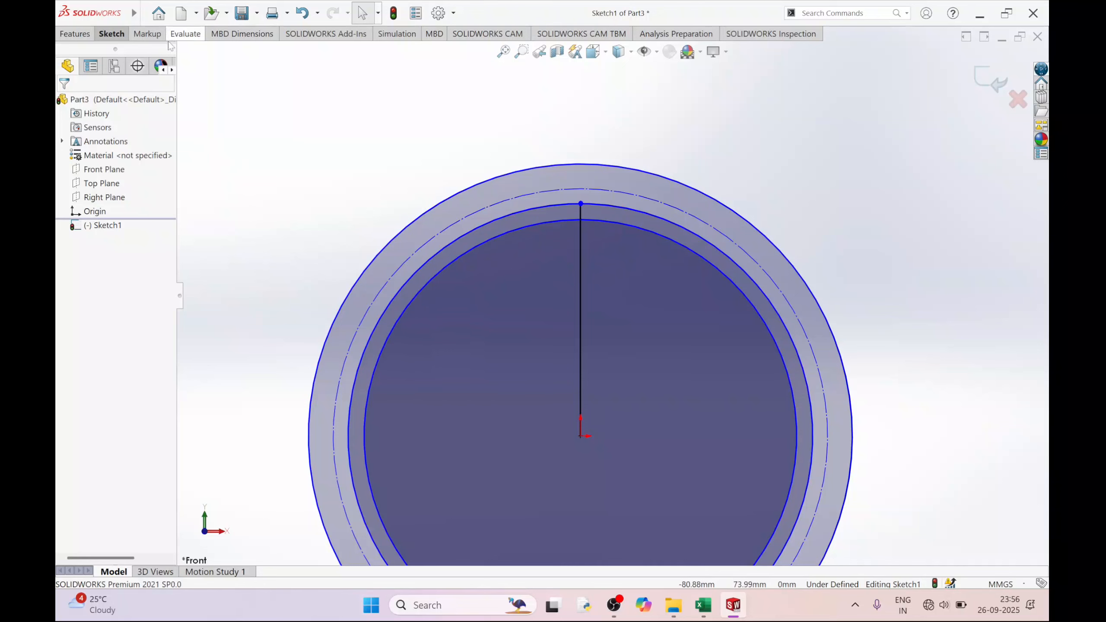
- Set up a circular sketch pattern of the vertical line about the origin with 10 instances
{"action": "left_click", "coordinate": [122, 37]}
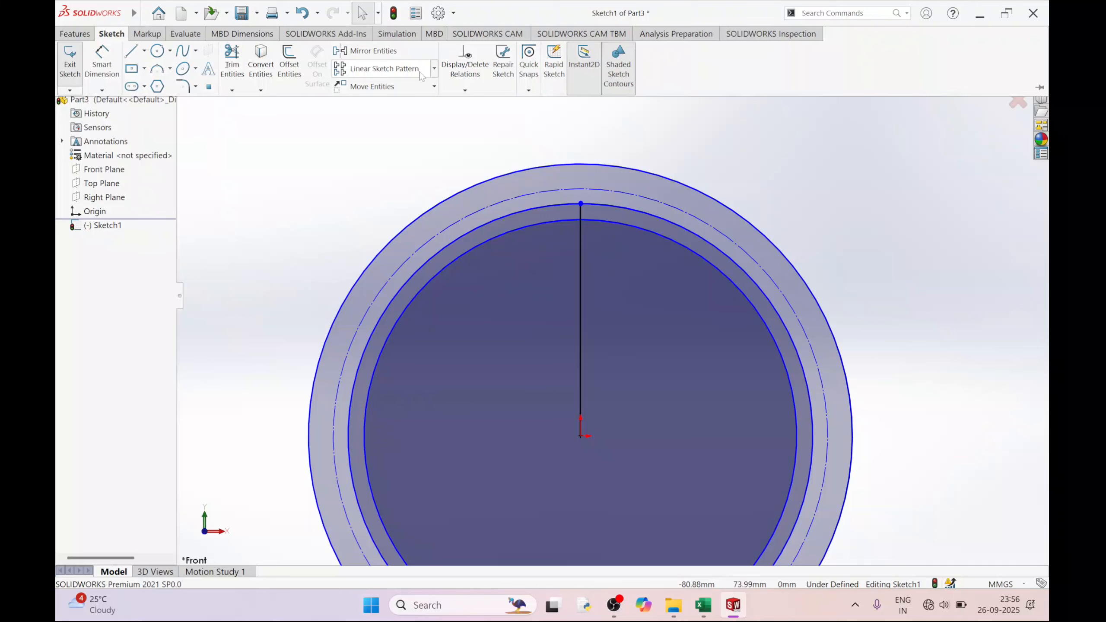
{"action": "left_click", "coordinate": [434, 68]}
{"action": "left_click", "coordinate": [416, 105]}
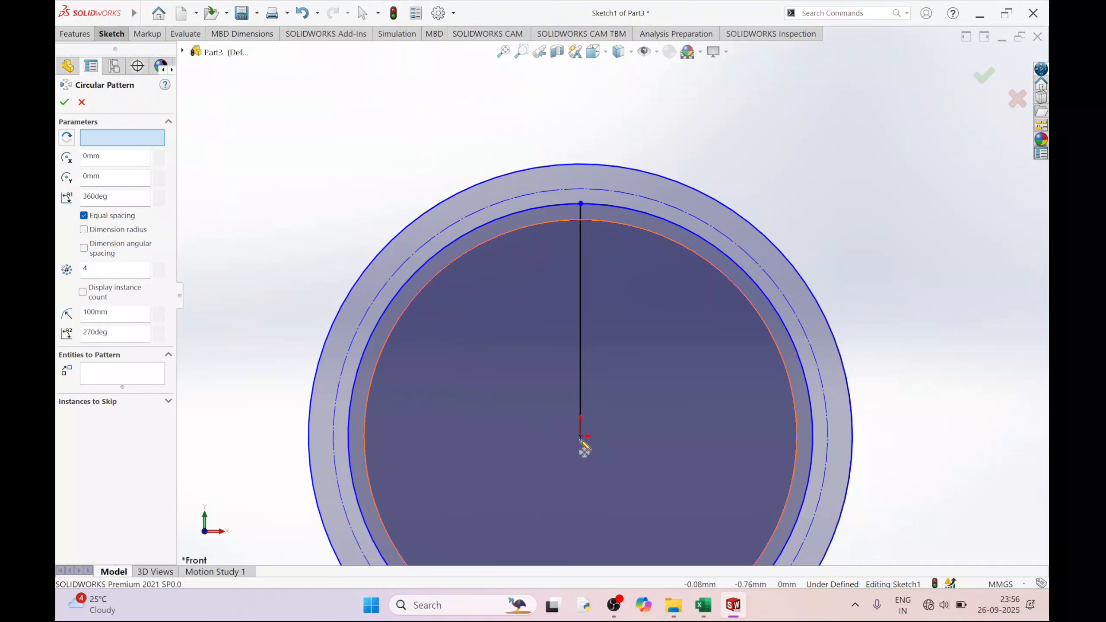
{"action": "left_click", "coordinate": [129, 375]}
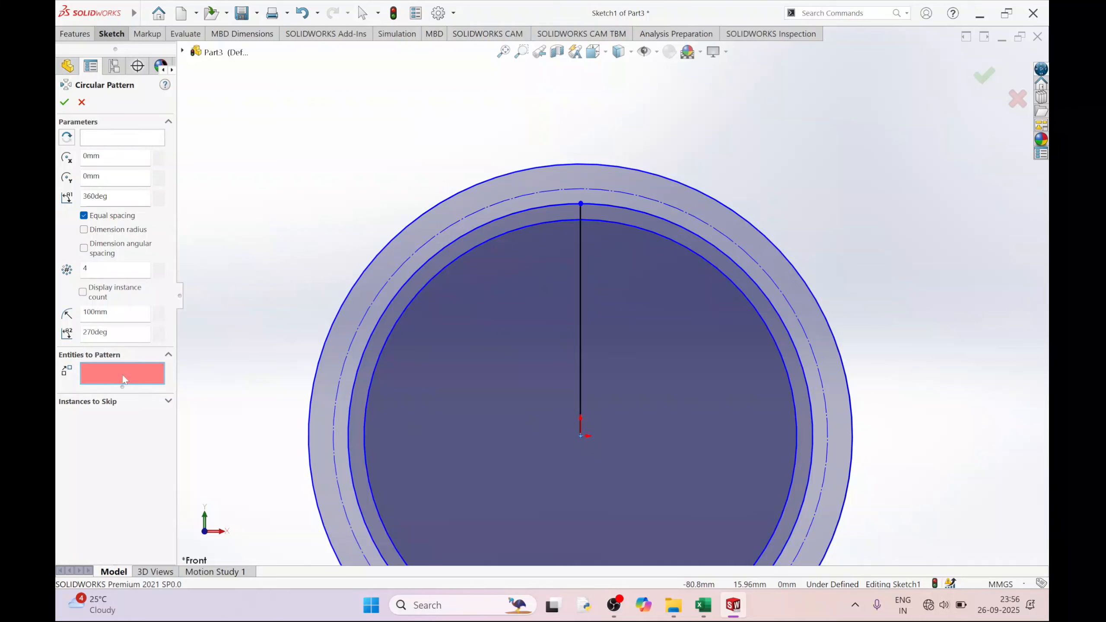
{"action": "left_click", "coordinate": [583, 332]}
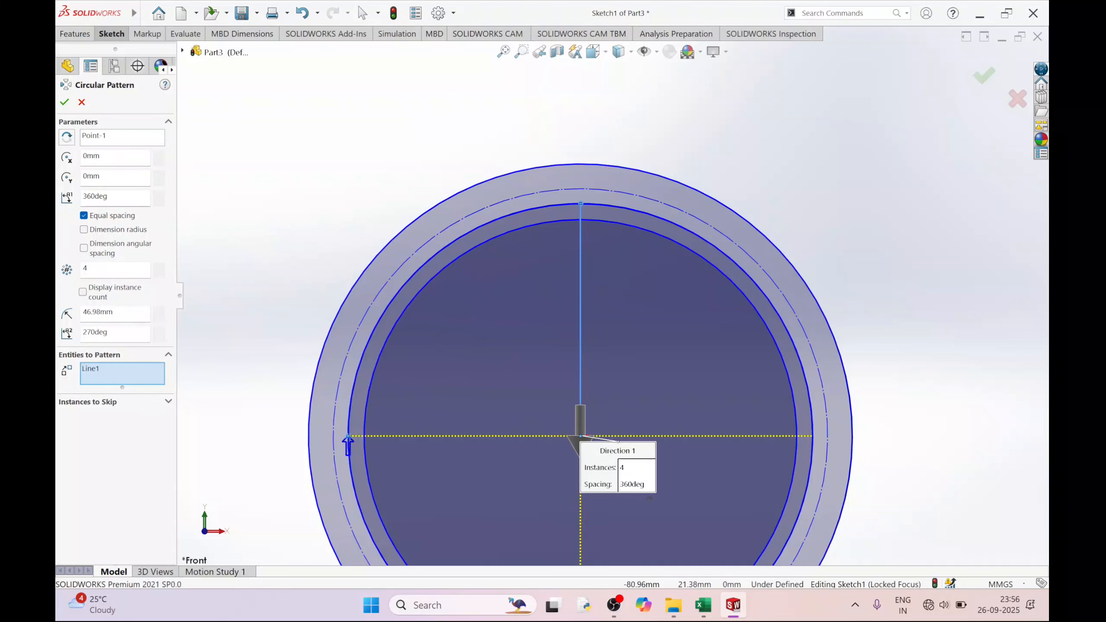
{"action": "double_click", "coordinate": [97, 269]}
{"action": "key", "text": "Tab"}
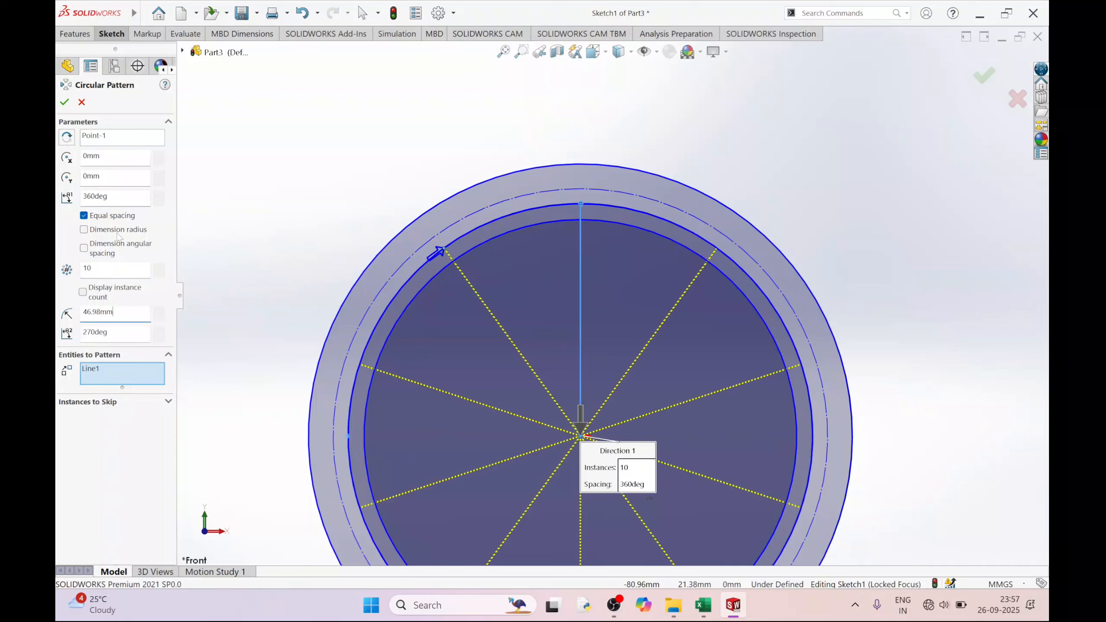
- Try a total angle of 30 degrees for the circular pattern of the line
{"action": "left_click_drag", "start_coordinate": [110, 198], "coordinate": [70, 202]}
{"action": "type", "text": "30"}
{"action": "key", "text": "Tab"}
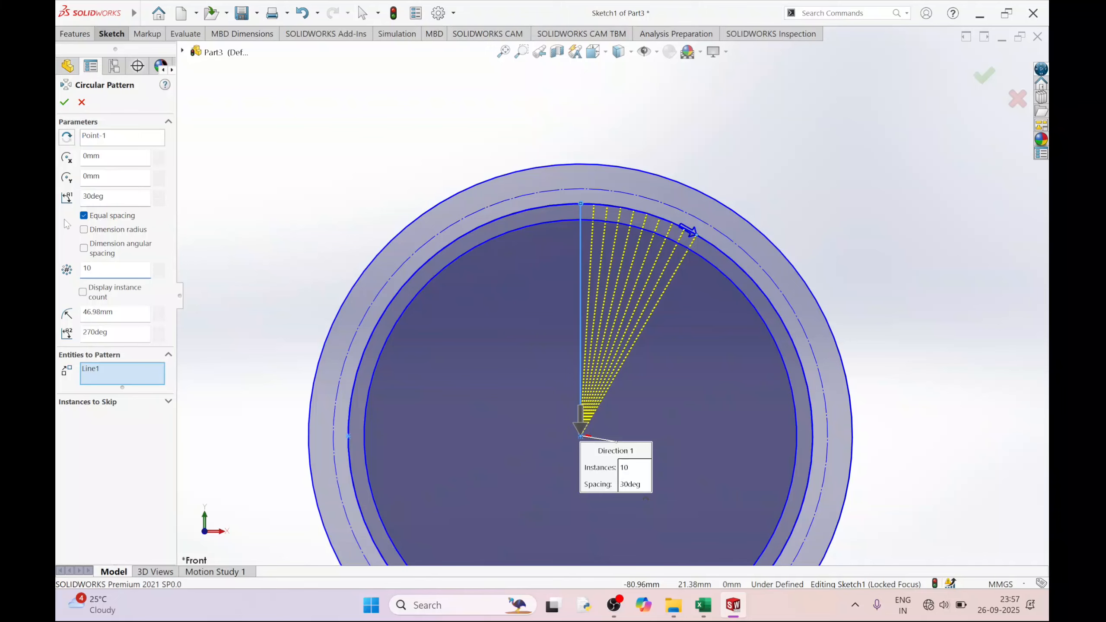
- Set the total angle of the line's circular pattern to 40 degrees
{"action": "left_click_drag", "start_coordinate": [109, 198], "coordinate": [73, 200]}
{"action": "left_click_drag", "start_coordinate": [112, 196], "coordinate": [72, 201]}
{"action": "type", "text": "40"}
{"action": "key", "text": "Tab"}
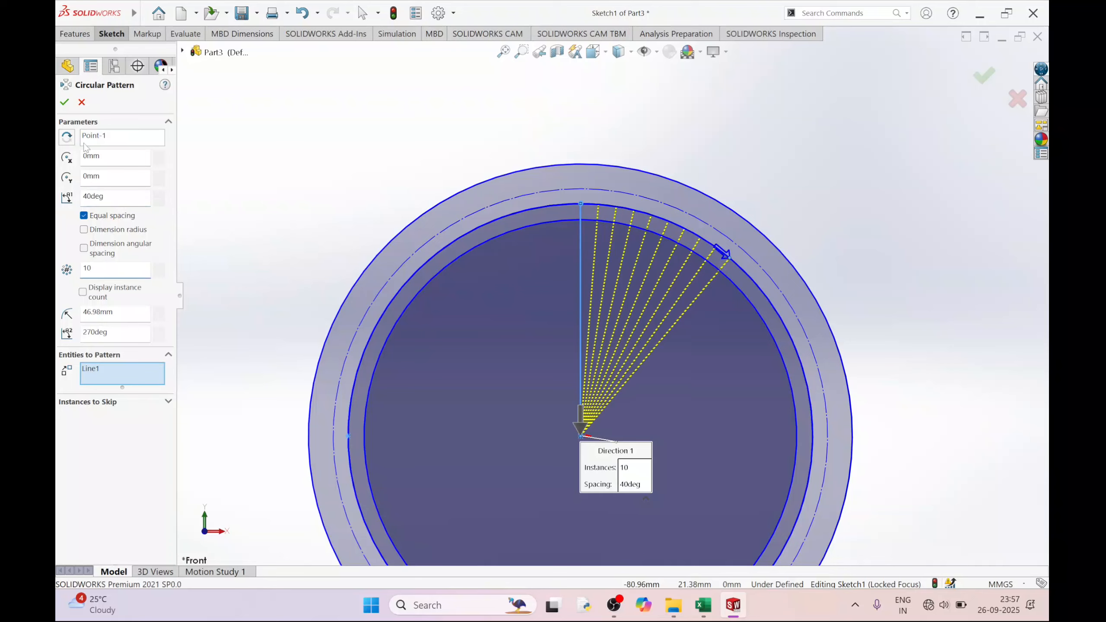
- Apply the circular pattern of the vertical line about the origin
{"action": "left_click", "coordinate": [65, 102]}
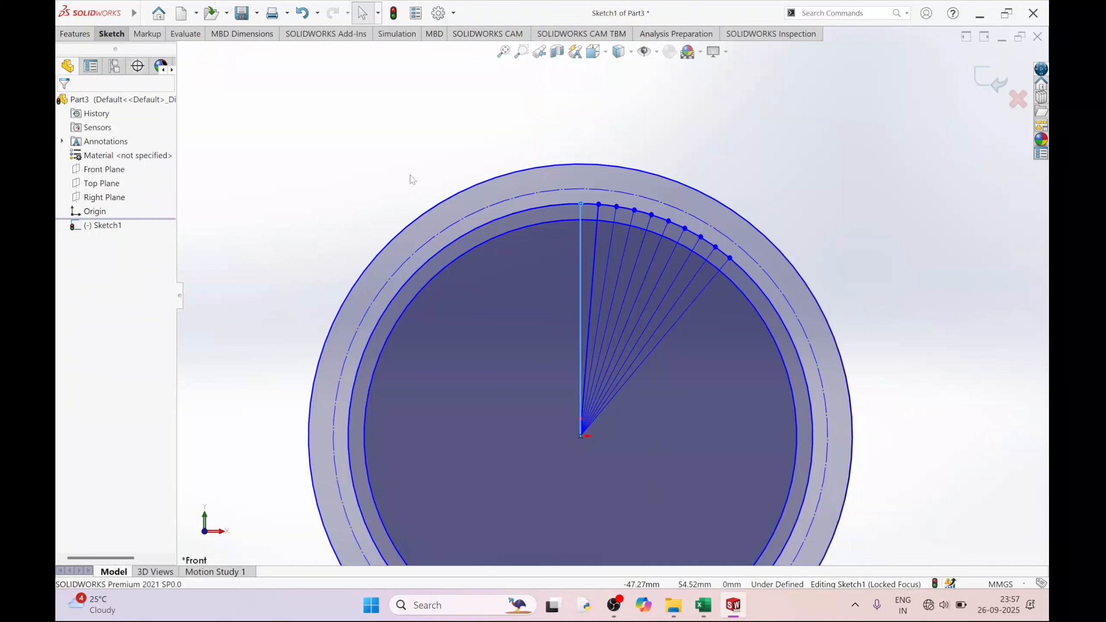
{"action": "scroll", "coordinate": [671, 201], "scroll_direction": "down", "scroll_amount": 3}
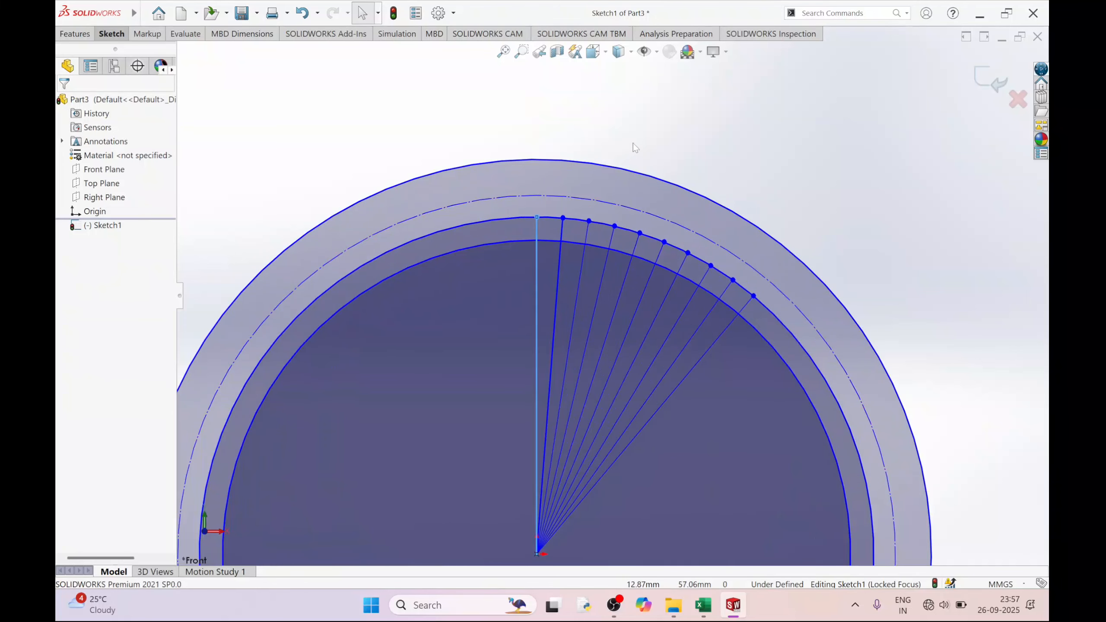
{"action": "scroll", "coordinate": [666, 148], "scroll_direction": "down", "scroll_amount": 3}
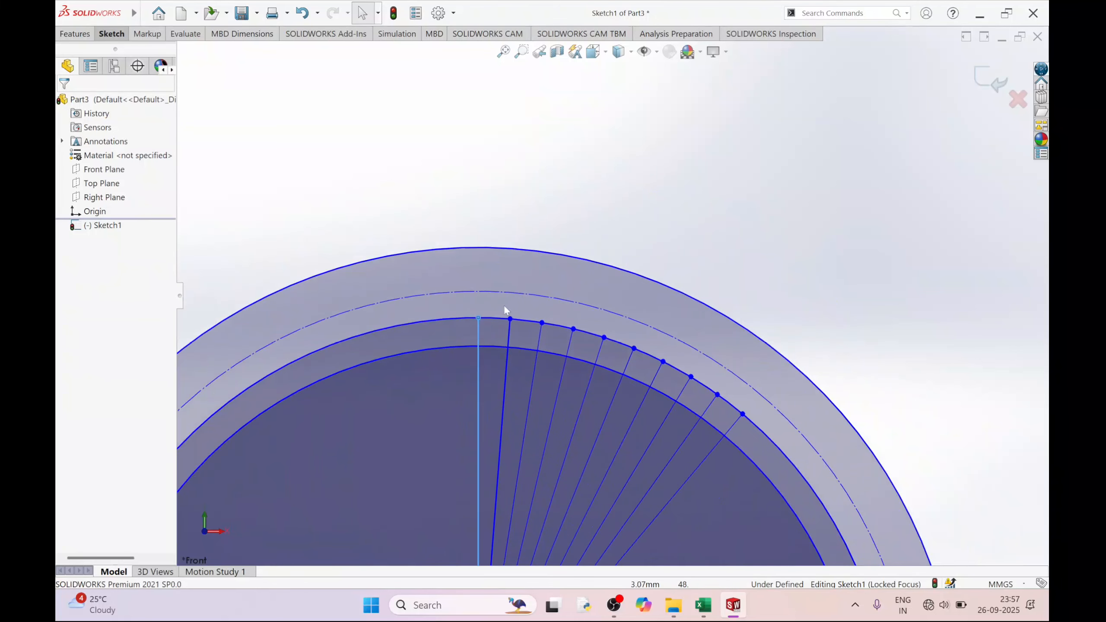
{"action": "scroll", "coordinate": [492, 327], "scroll_direction": "up", "scroll_amount": 5}
{"action": "scroll", "coordinate": [557, 335], "scroll_direction": "down", "scroll_amount": 8}
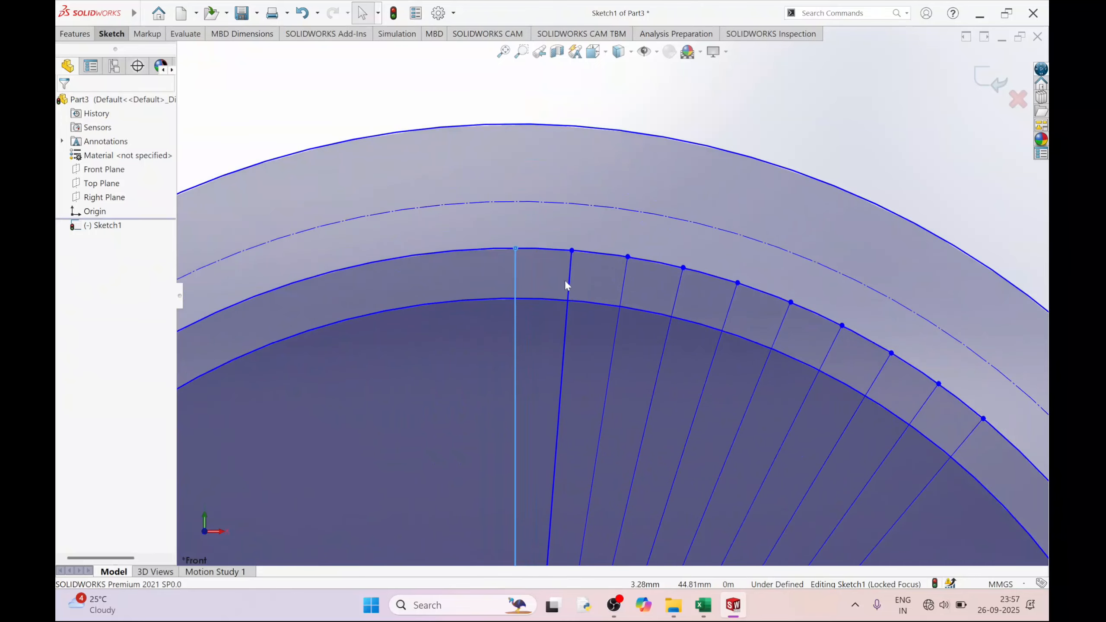
- Draw a line from the first patterned radial line's outer end, perpendicular to it, leftward to between the base and pitch circles
{"action": "left_click", "coordinate": [112, 34]}
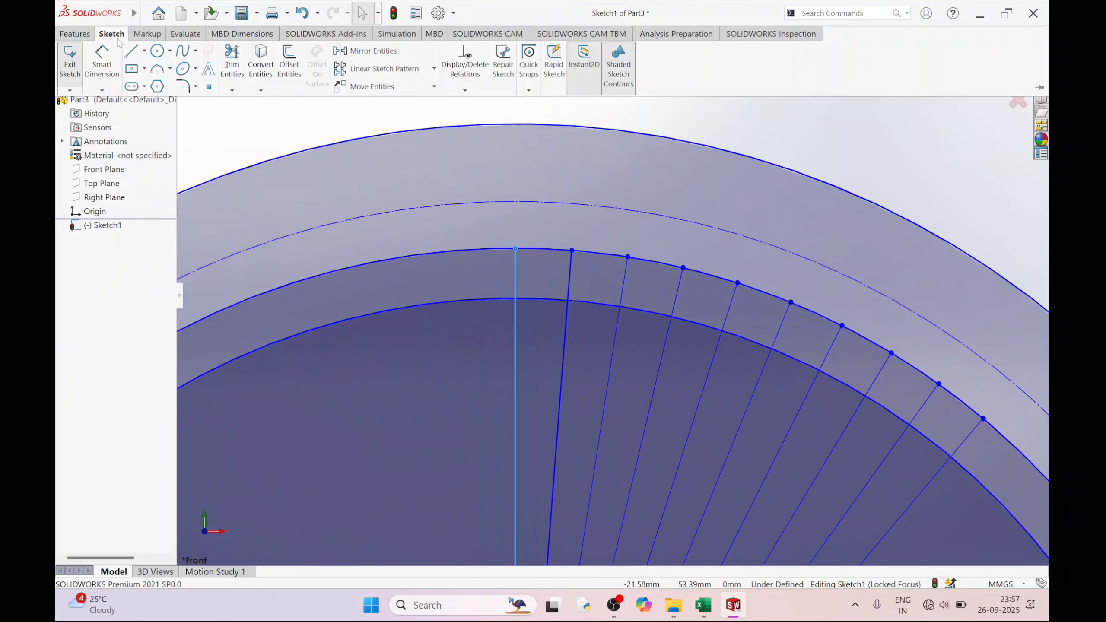
{"action": "left_click", "coordinate": [129, 52]}
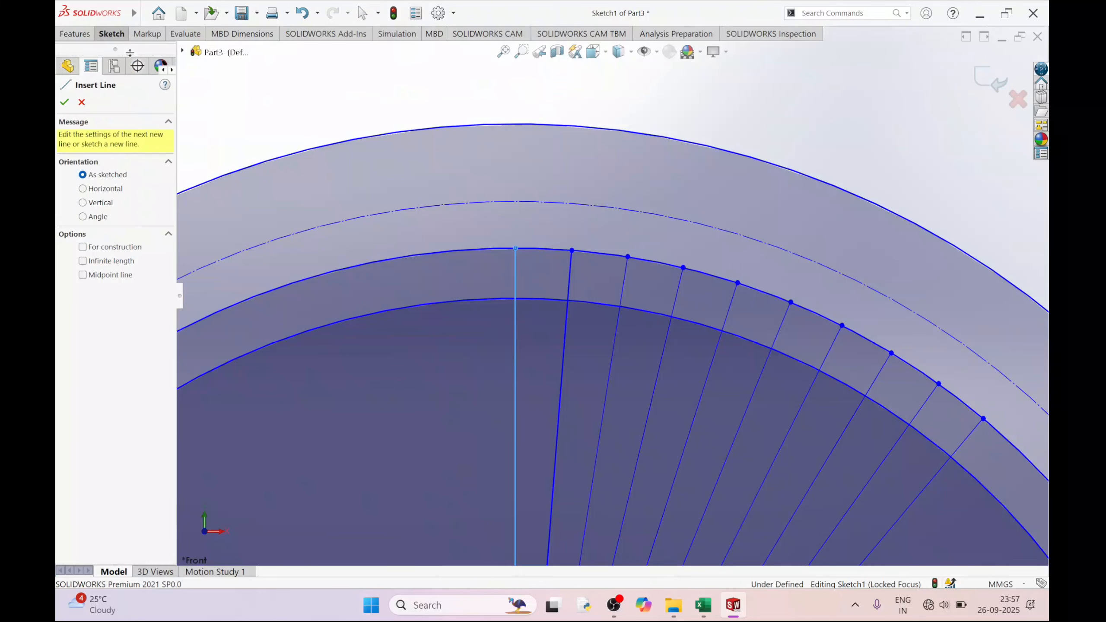
{"action": "left_click", "coordinate": [572, 252]}
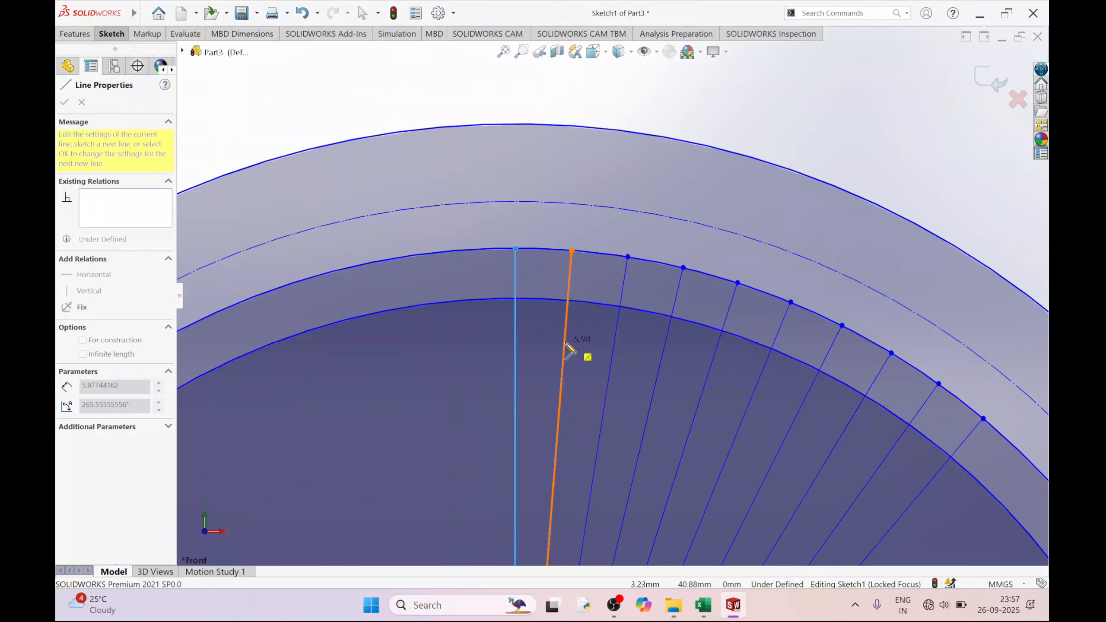
{"action": "left_click", "coordinate": [413, 238]}
{"action": "right_click", "coordinate": [435, 158]}
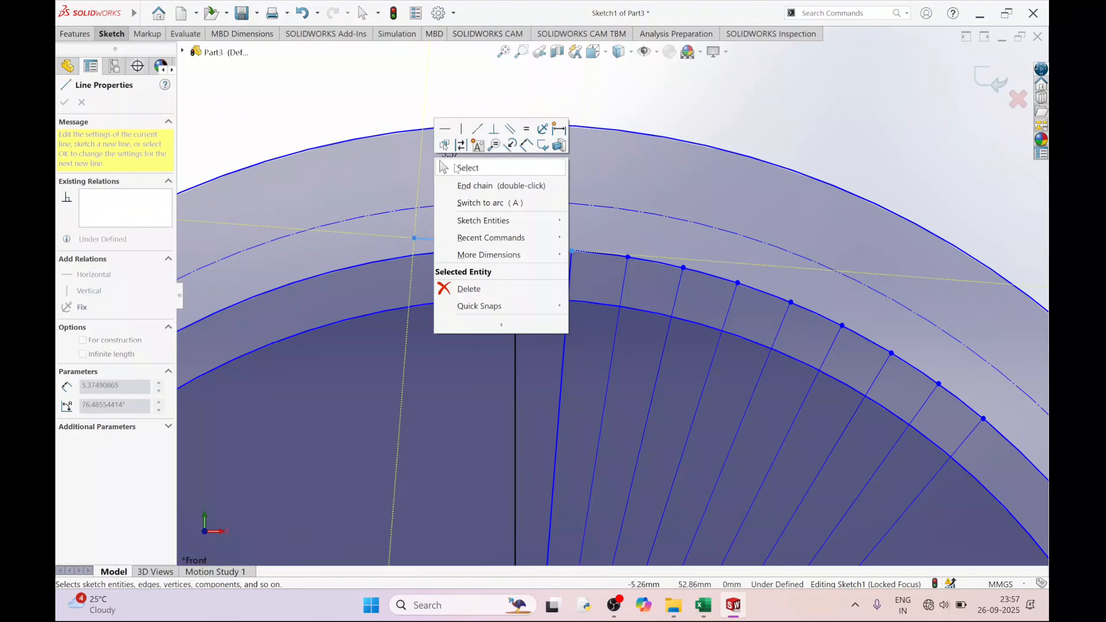
{"action": "left_click", "coordinate": [454, 166]}
{"action": "scroll", "coordinate": [551, 261], "scroll_direction": "down", "scroll_amount": 2}
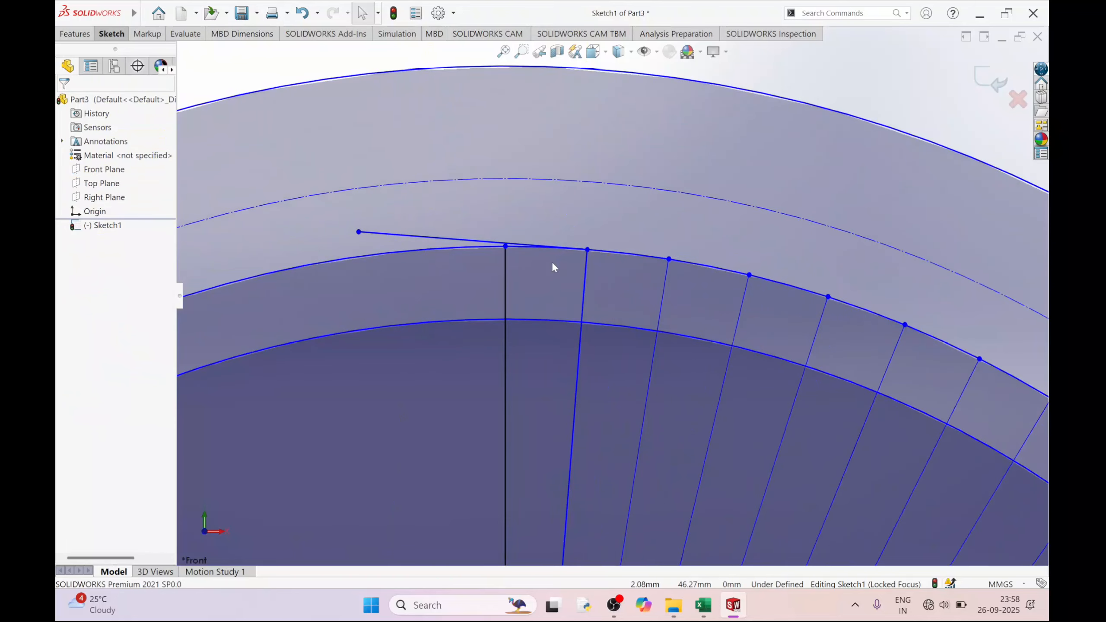
{"action": "scroll", "coordinate": [553, 267], "scroll_direction": "up", "scroll_amount": 6}
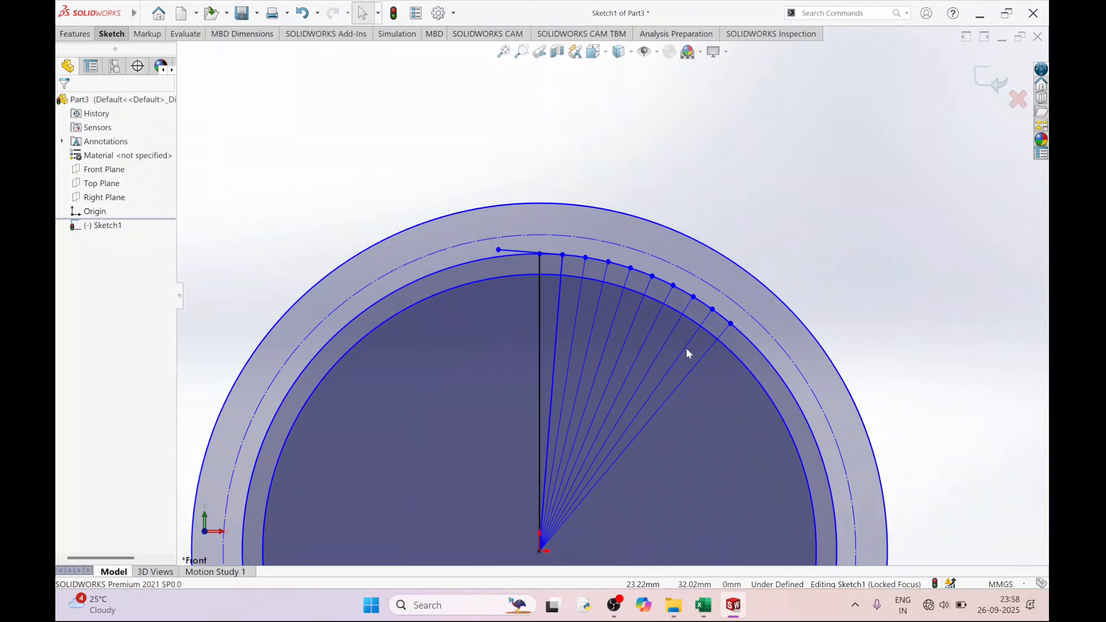
{"action": "scroll", "coordinate": [687, 353], "scroll_direction": "down", "scroll_amount": 2}
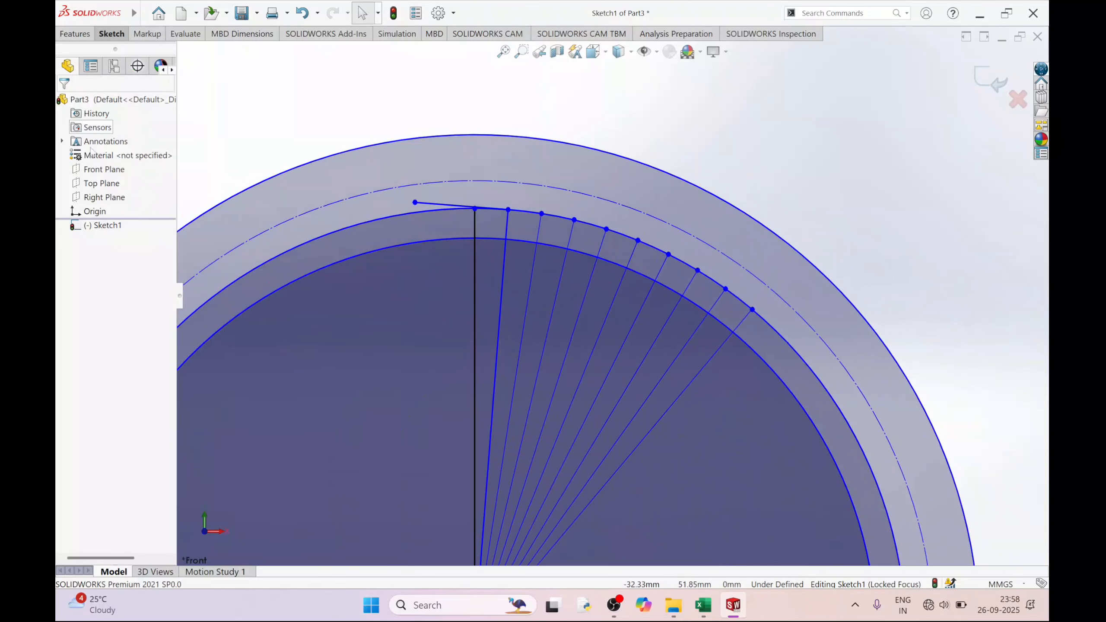
{"action": "left_click", "coordinate": [111, 34]}
{"action": "left_click", "coordinate": [92, 44]}
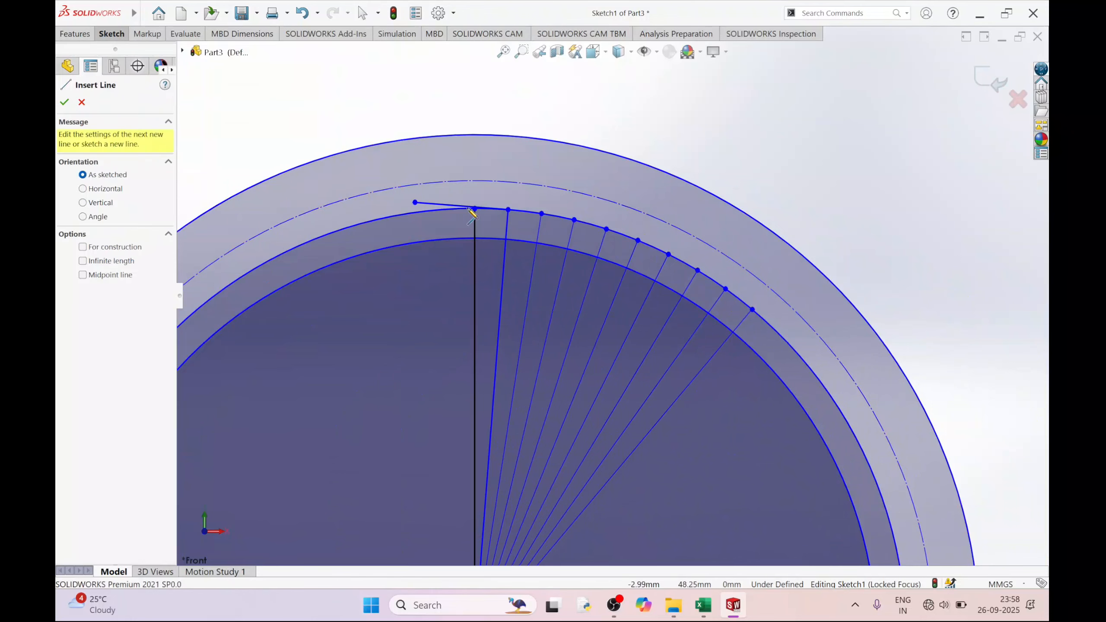
{"action": "left_click", "coordinate": [508, 210]}
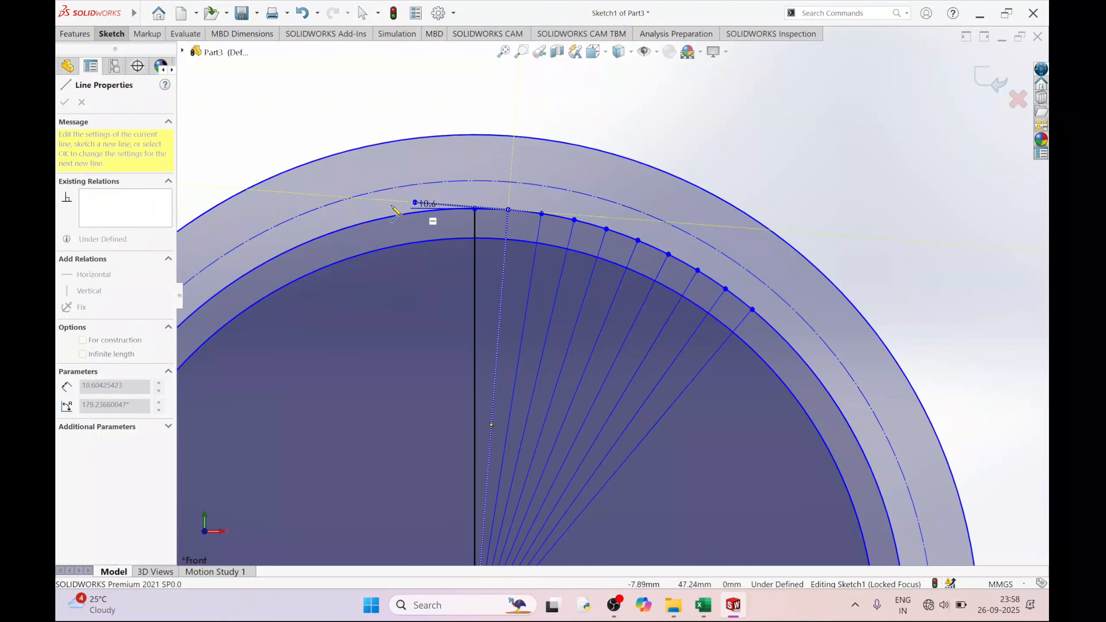
{"action": "right_click", "coordinate": [459, 172]}
{"action": "left_click", "coordinate": [486, 180]}
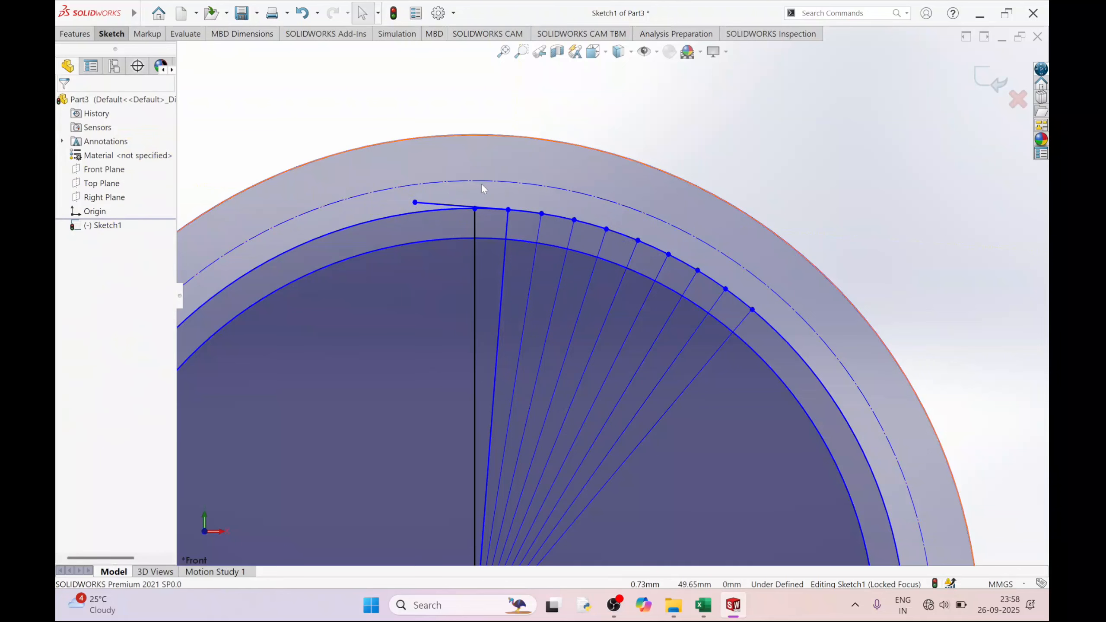
- Draw a line from the second patterned radial line's outer end, perpendicular to it, ending between the pitch circle and the outer circle
{"action": "left_click", "coordinate": [111, 34]}
{"action": "left_click", "coordinate": [135, 53]}
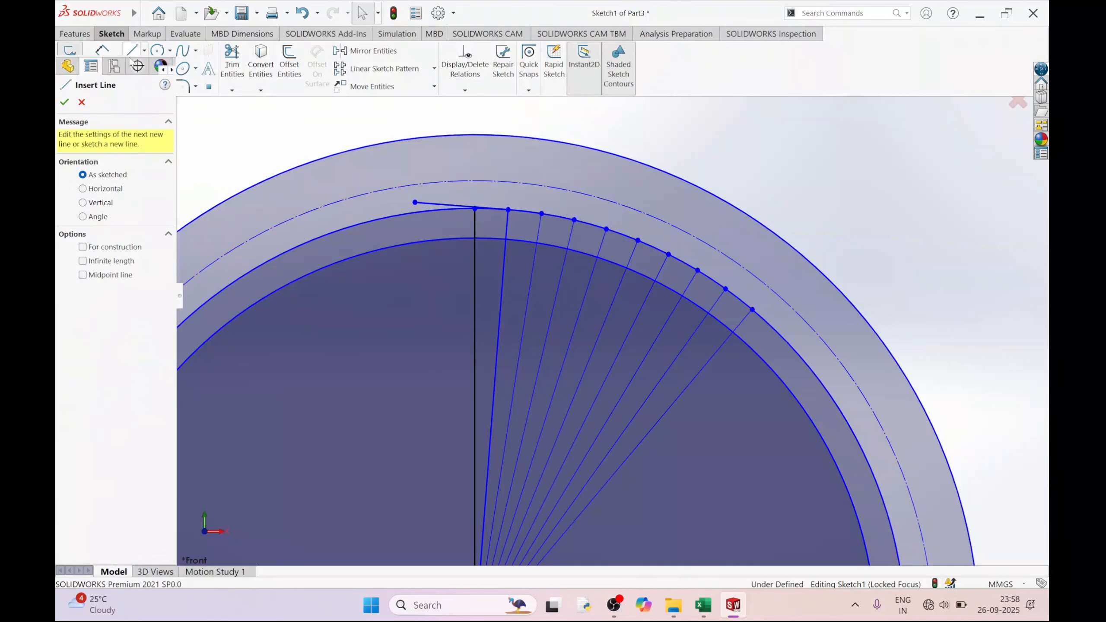
{"action": "left_click", "coordinate": [542, 214]}
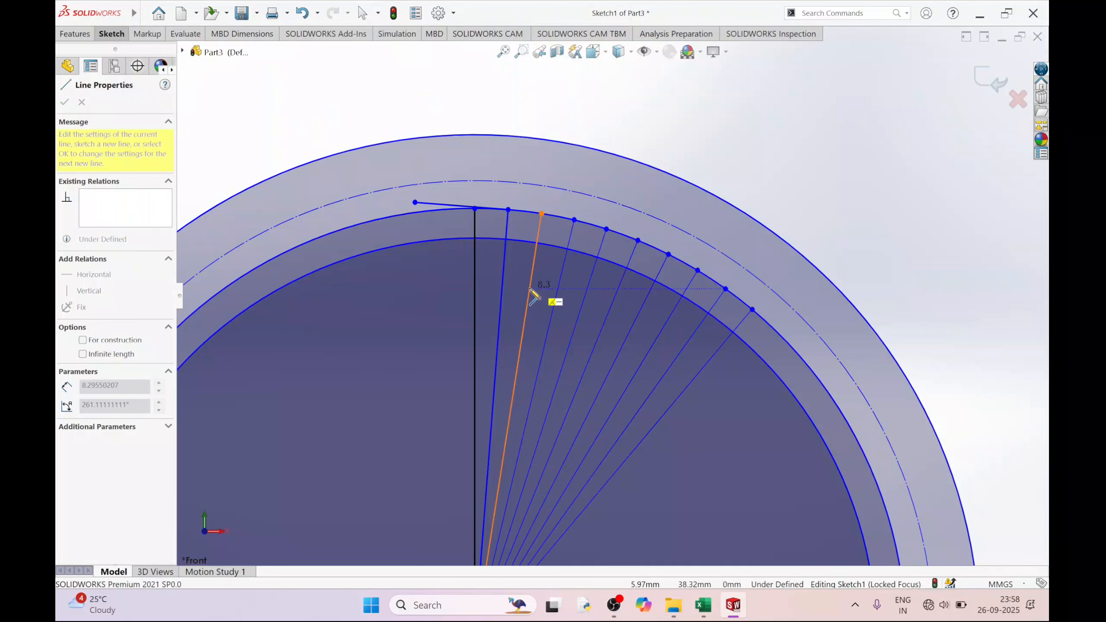
{"action": "left_click", "coordinate": [339, 182]}
{"action": "right_click", "coordinate": [355, 136]}
{"action": "left_click", "coordinate": [362, 139]}
- Draw a line from the third patterned radial line's outer end, perpendicular to it, up-left to just outside the outer circle
{"action": "left_click", "coordinate": [114, 36]}
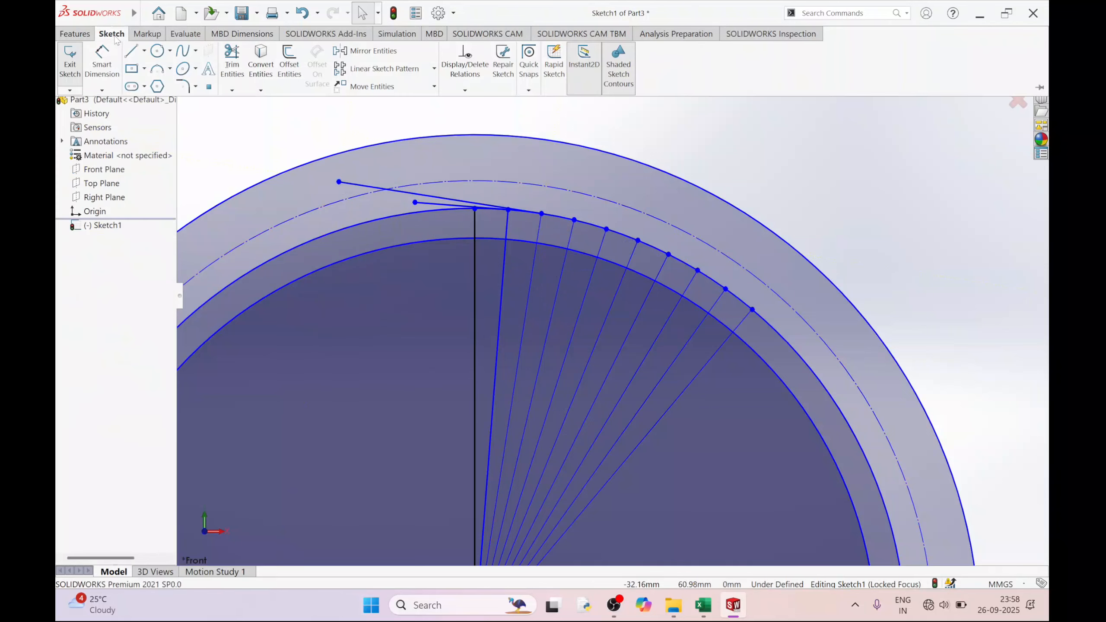
{"action": "left_click", "coordinate": [130, 51]}
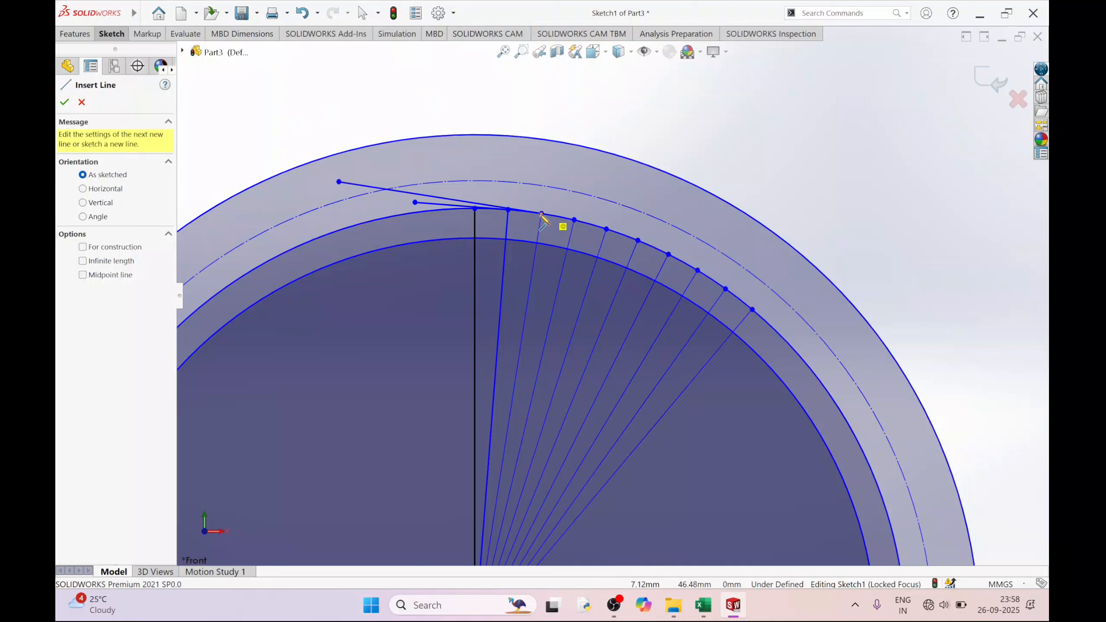
{"action": "left_click", "coordinate": [574, 220]}
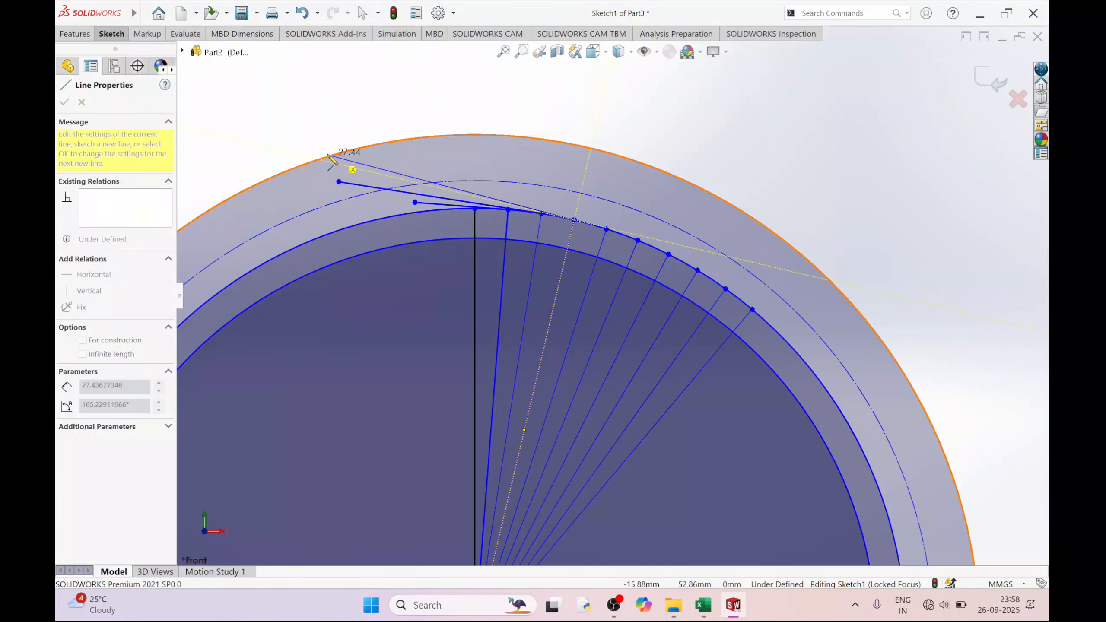
{"action": "right_click", "coordinate": [293, 152]}
{"action": "left_click", "coordinate": [336, 149]}
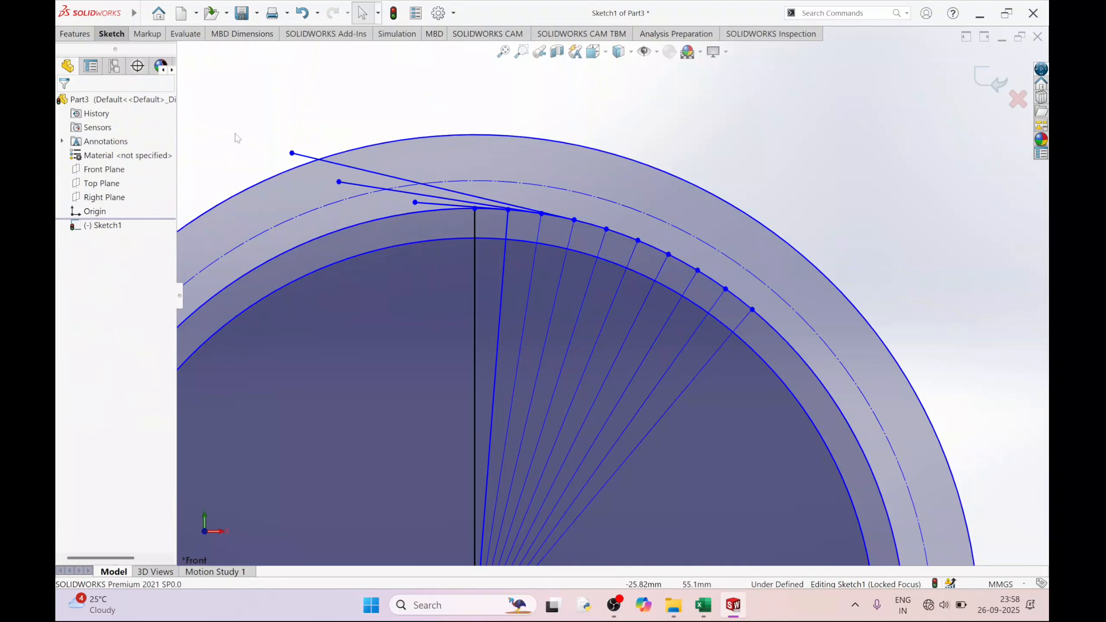
- Draw a line from the fourth patterned radial line's outer end, perpendicular to it, up-left to just beyond the outer circle
{"action": "left_click", "coordinate": [112, 34]}
{"action": "left_click", "coordinate": [97, 49]}
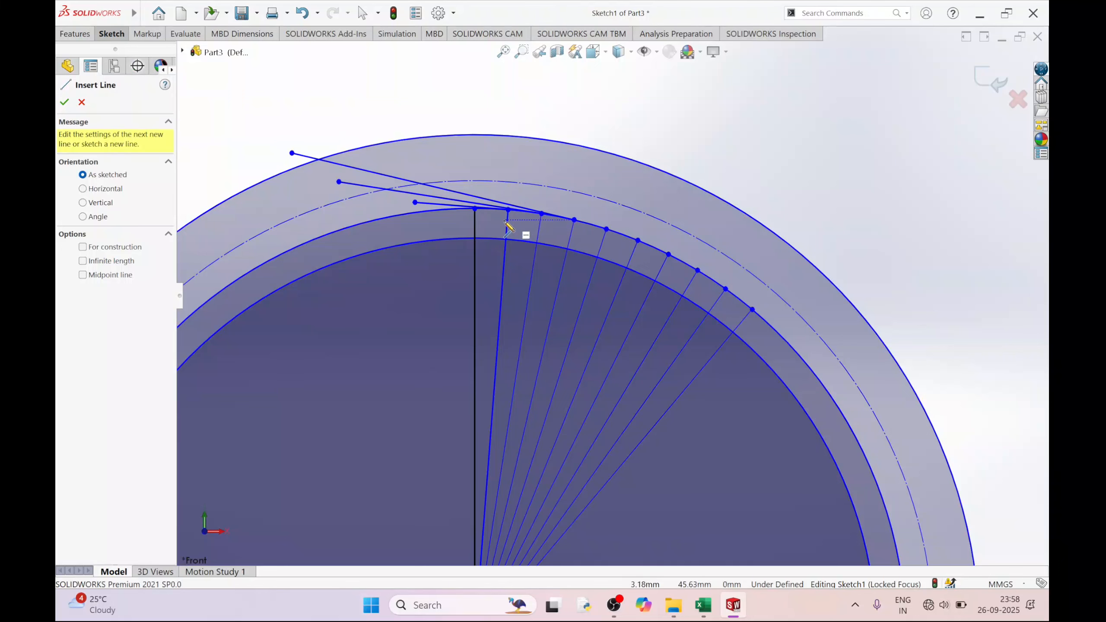
{"action": "left_click", "coordinate": [606, 229]}
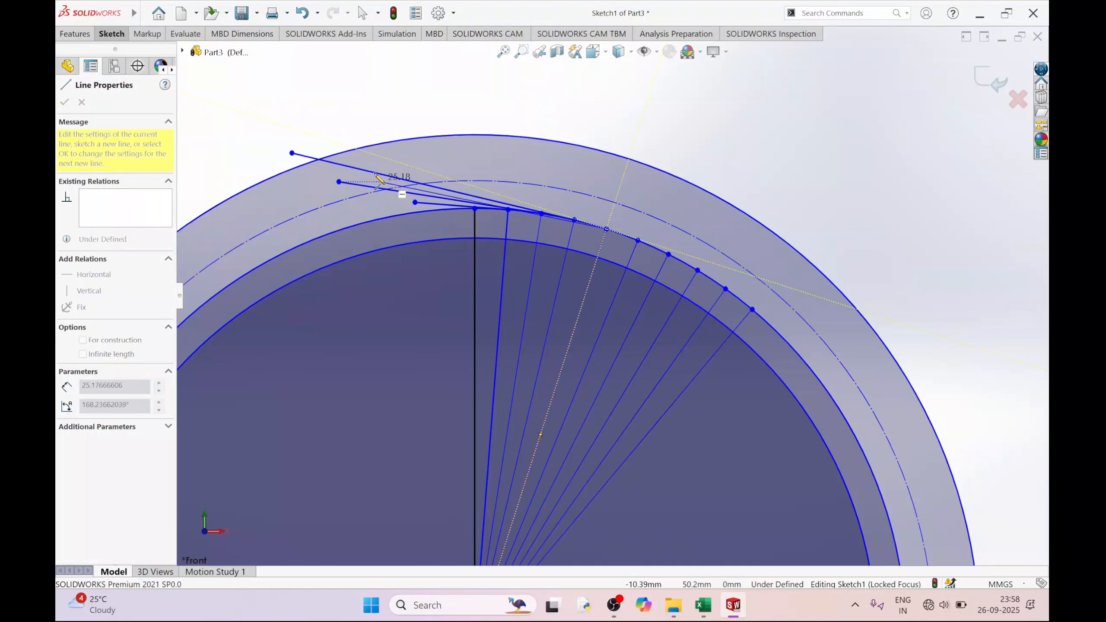
{"action": "left_click", "coordinate": [328, 140]}
{"action": "right_click", "coordinate": [345, 124]}
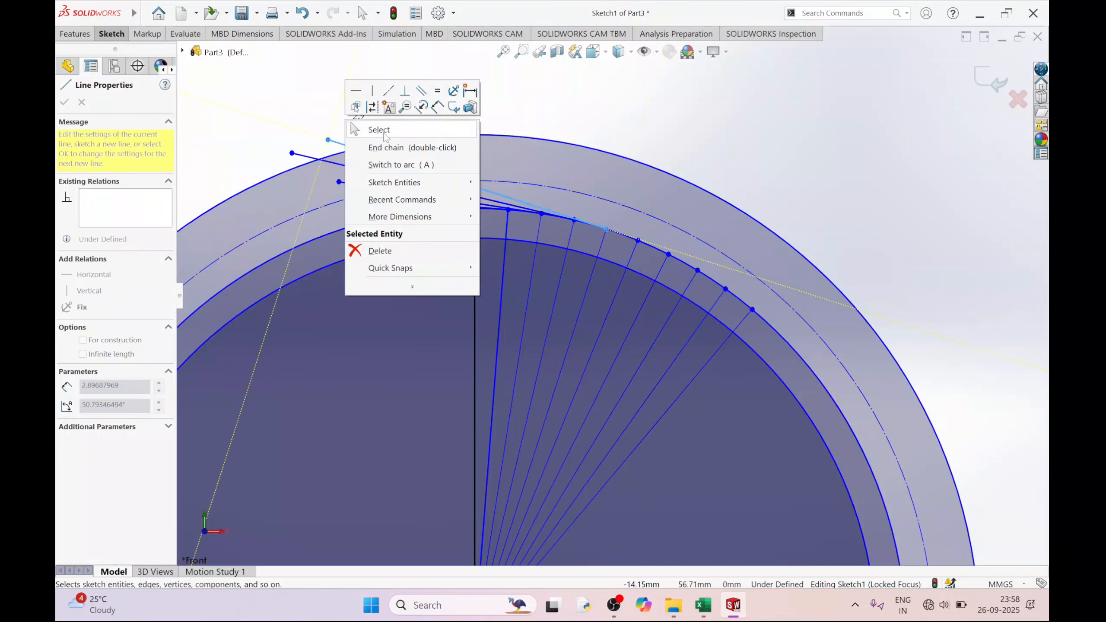
{"action": "left_click", "coordinate": [364, 131]}
- Draw a line from the fifth patterned radial line's outer end, perpendicular to it, ending slightly past the outer circle
{"action": "left_click", "coordinate": [111, 35]}
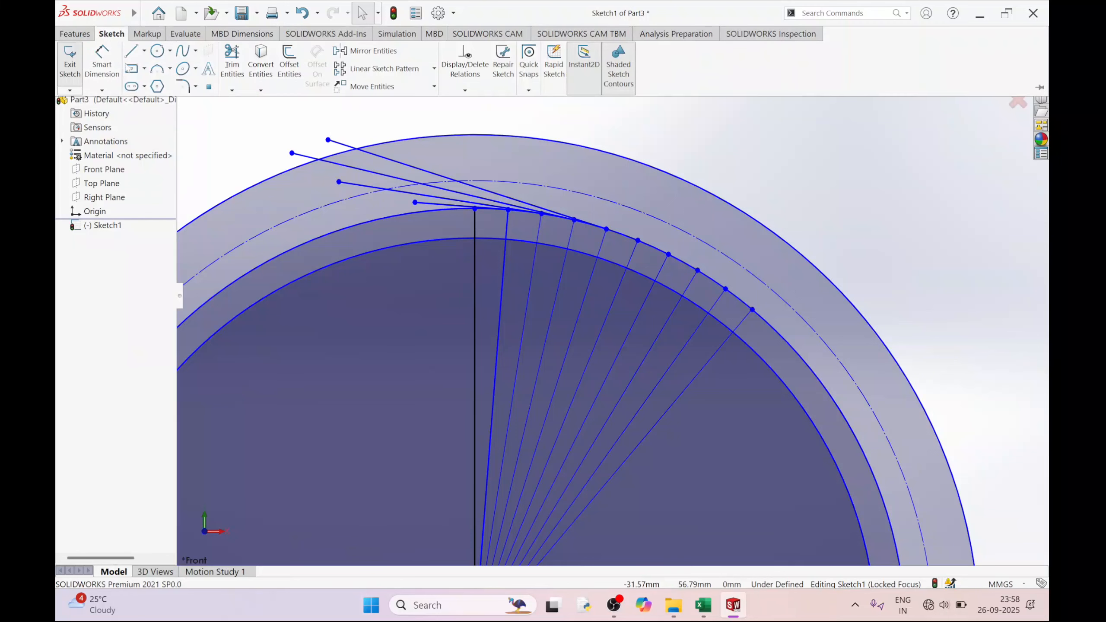
{"action": "left_click", "coordinate": [130, 57]}
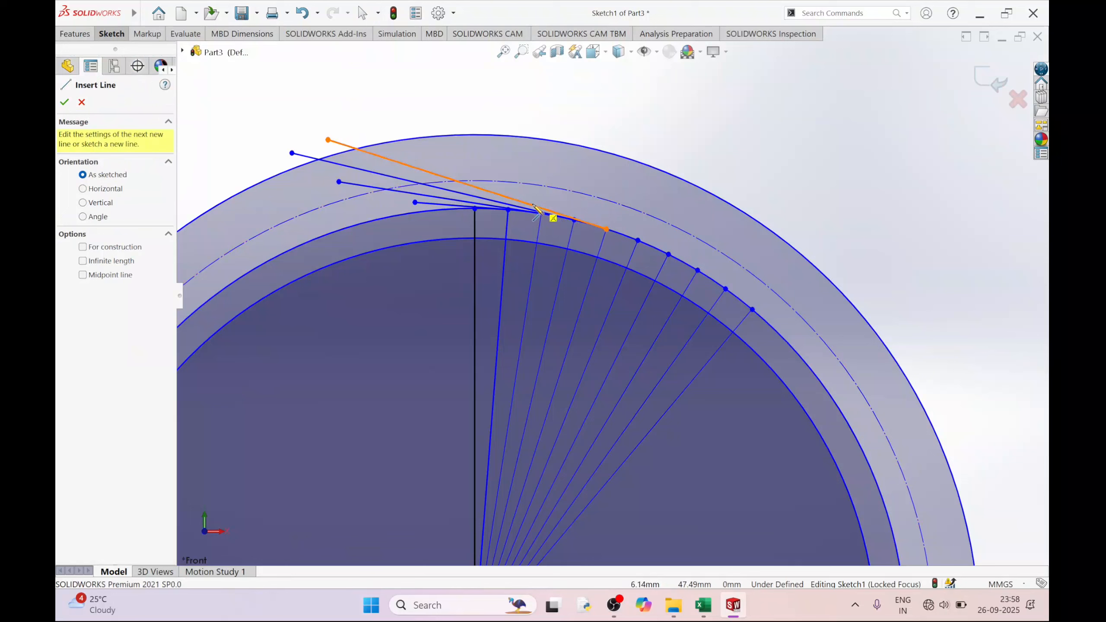
{"action": "left_click", "coordinate": [638, 241]}
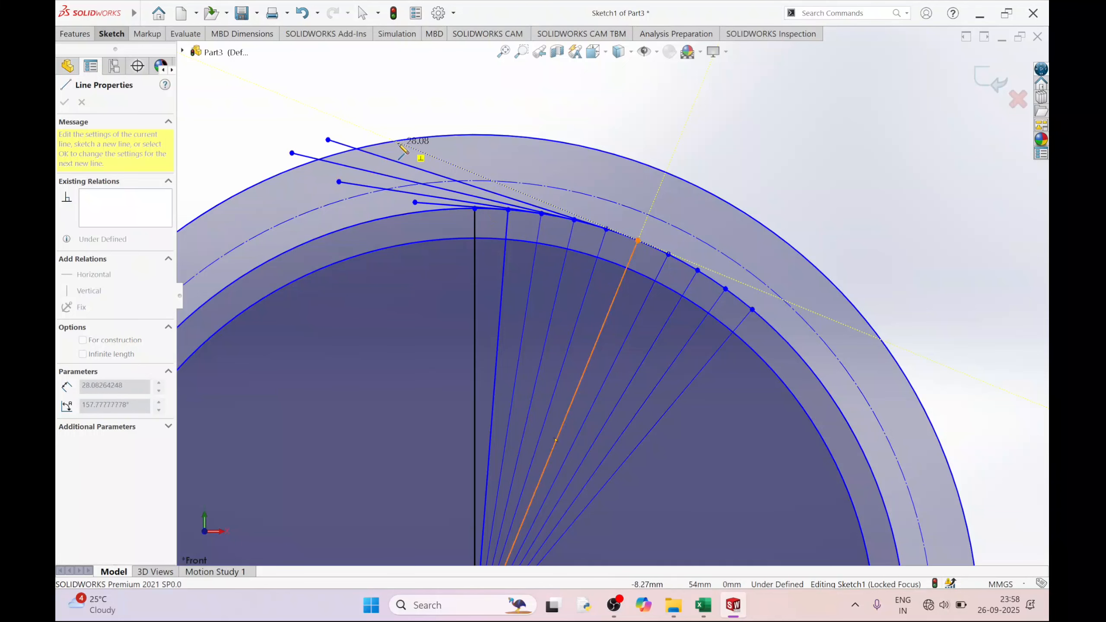
{"action": "left_click", "coordinate": [377, 135]}
{"action": "right_click", "coordinate": [384, 80]}
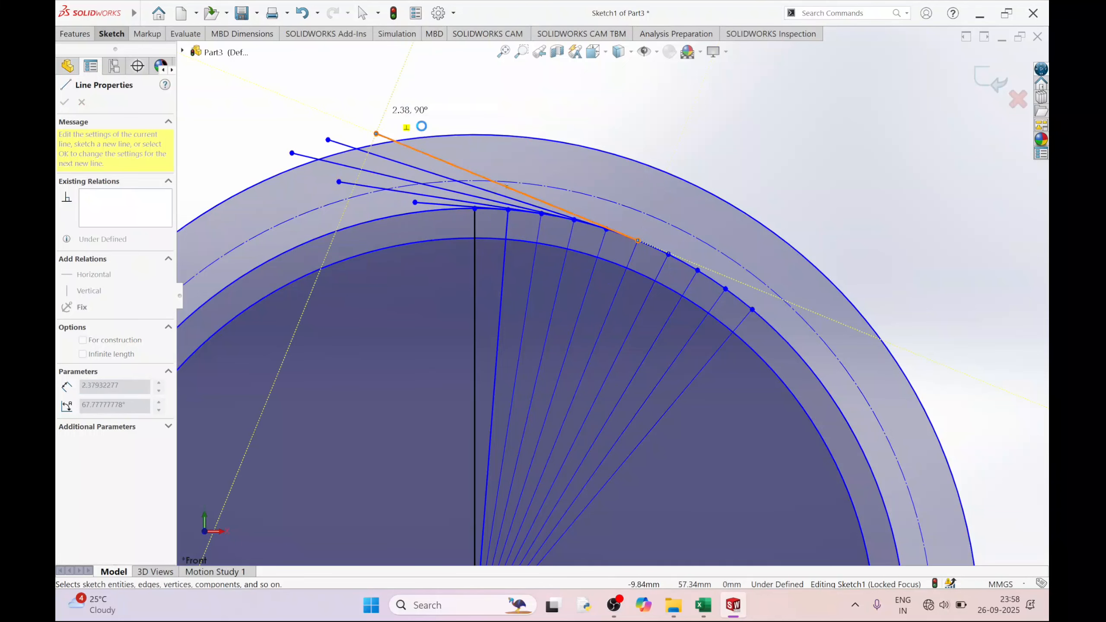
{"action": "left_click", "coordinate": [412, 120]}
- Draw a line from the sixth patterned radial line's outer end, perpendicular to it, extending well past the outer circle
{"action": "left_click", "coordinate": [124, 37]}
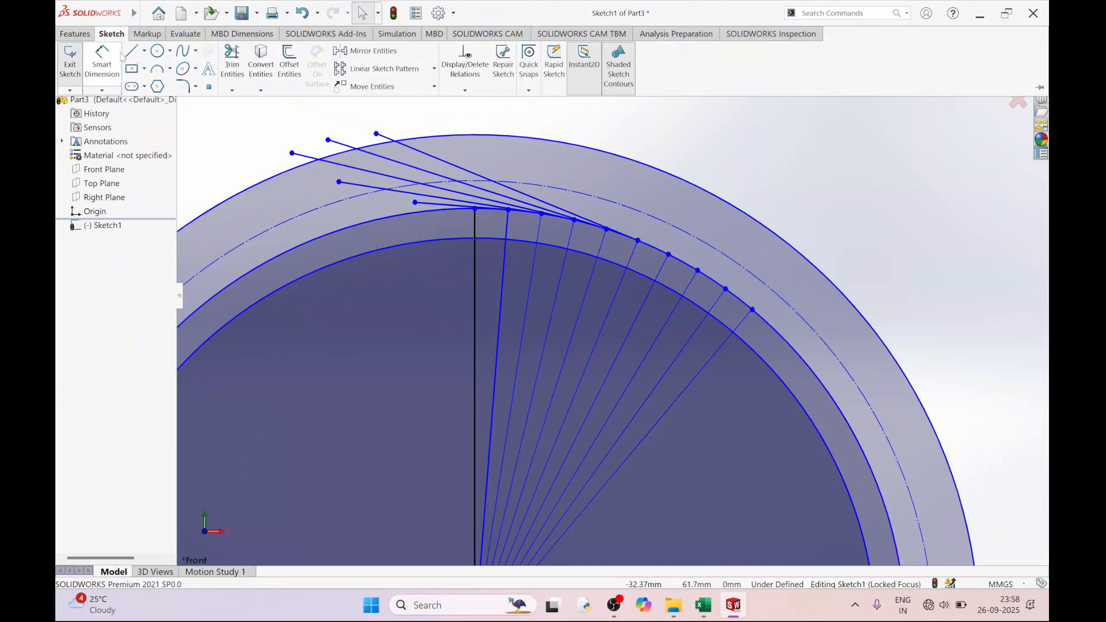
{"action": "left_click", "coordinate": [131, 54]}
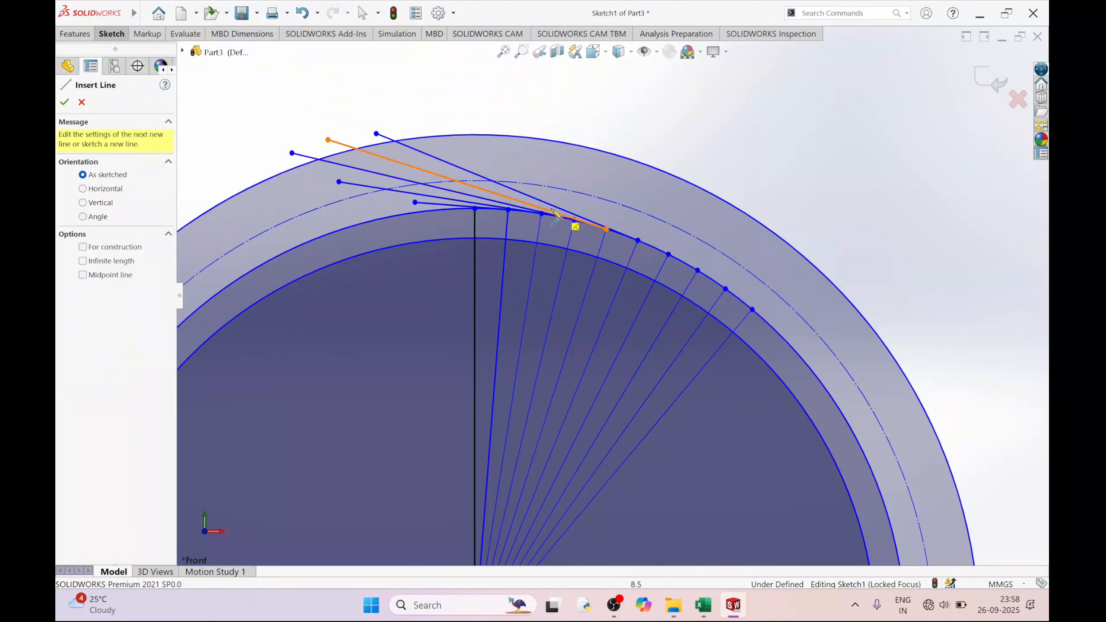
{"action": "left_click", "coordinate": [668, 254]}
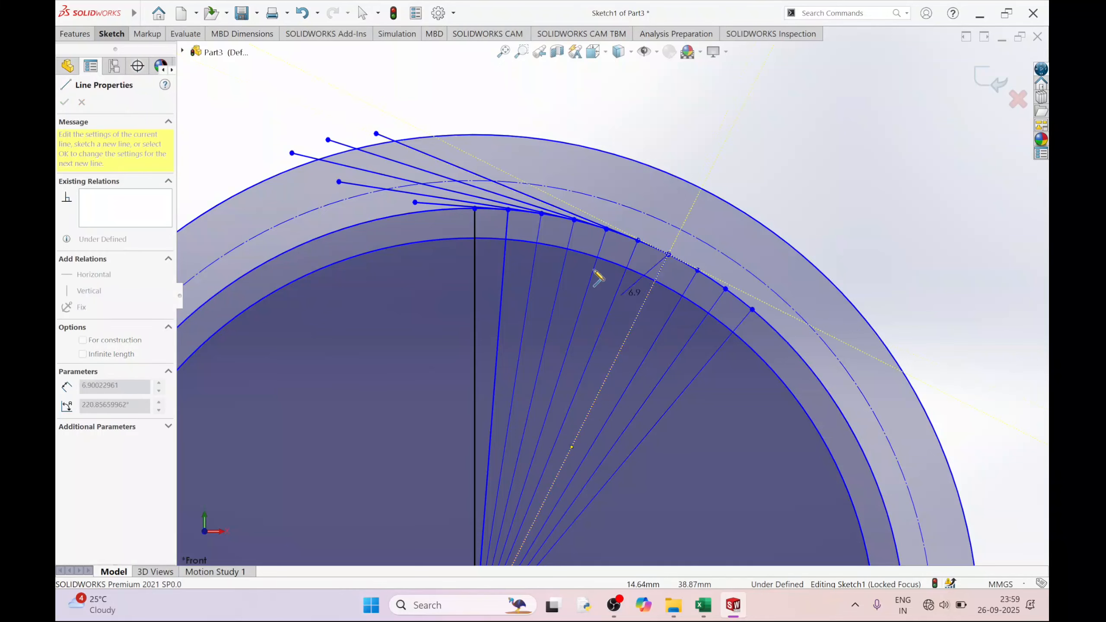
{"action": "left_click", "coordinate": [328, 84]}
{"action": "right_click", "coordinate": [366, 44]}
{"action": "left_click", "coordinate": [399, 91]}
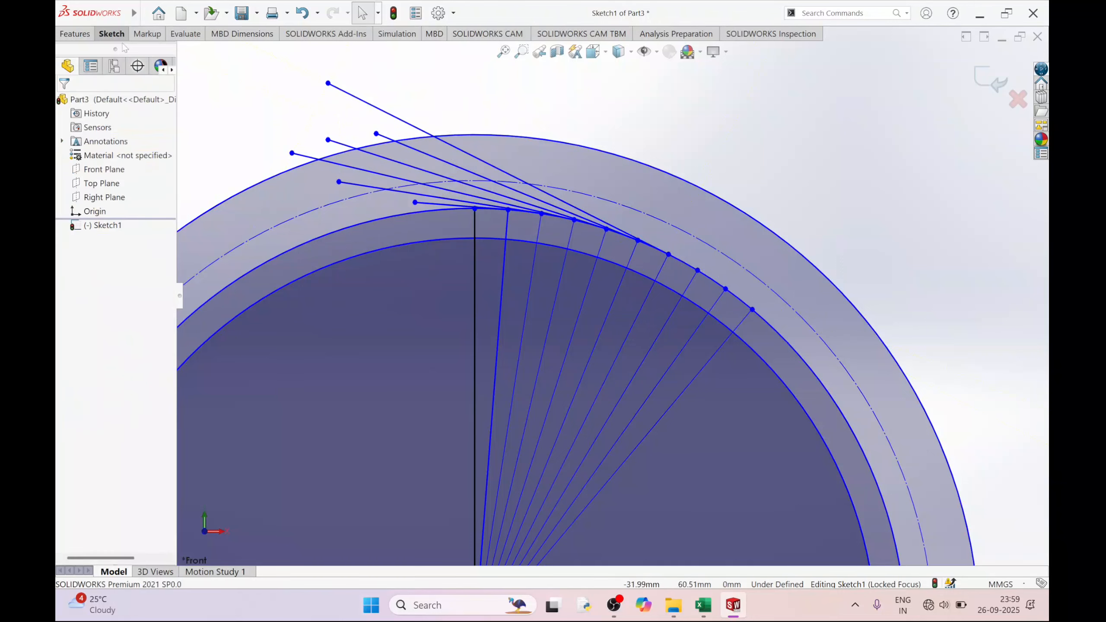
- Draw a line from the seventh patterned radial line's outer end, perpendicular to it, up-left well beyond the outer circle
{"action": "mouse_move", "coordinate": [119, 41]}
{"action": "left_click", "coordinate": [137, 60]}
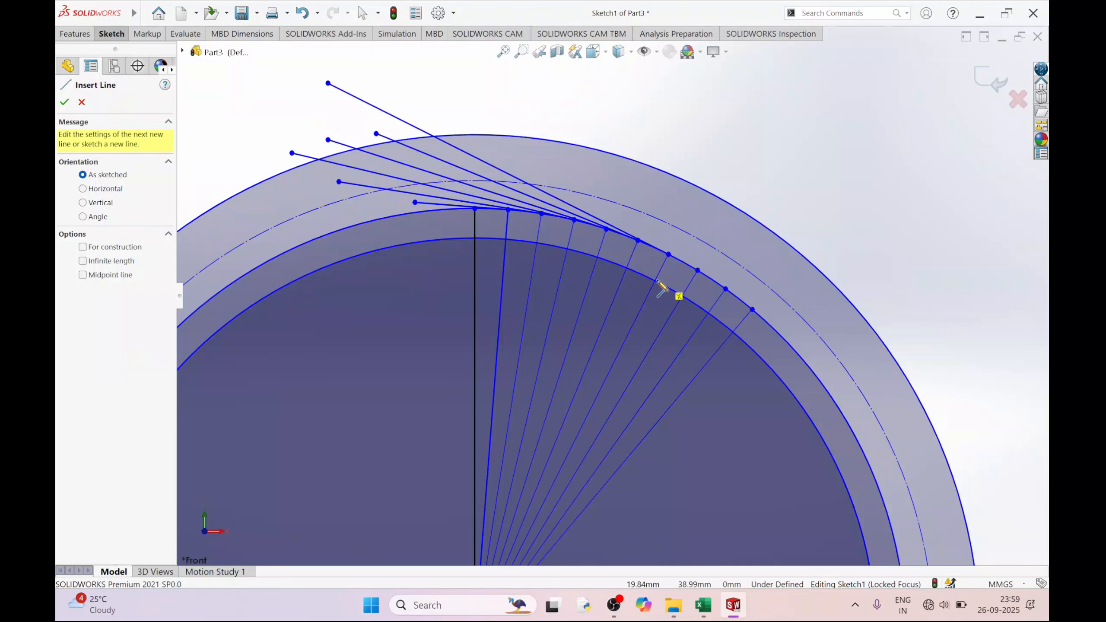
{"action": "left_click", "coordinate": [698, 270]}
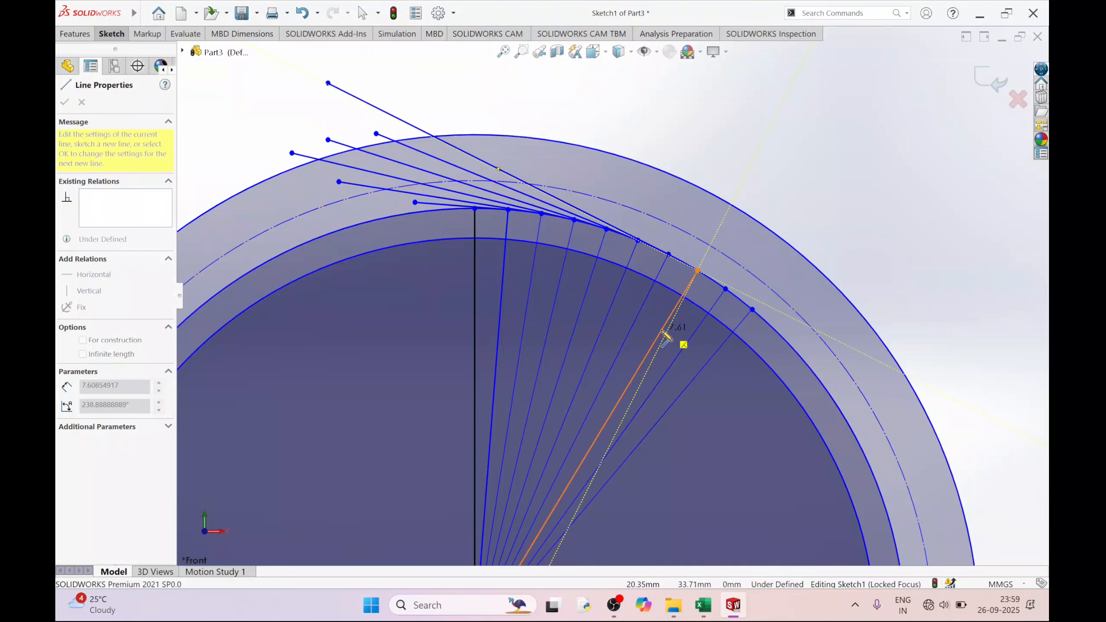
{"action": "right_click", "coordinate": [366, 69]}
{"action": "left_click", "coordinate": [429, 83]}
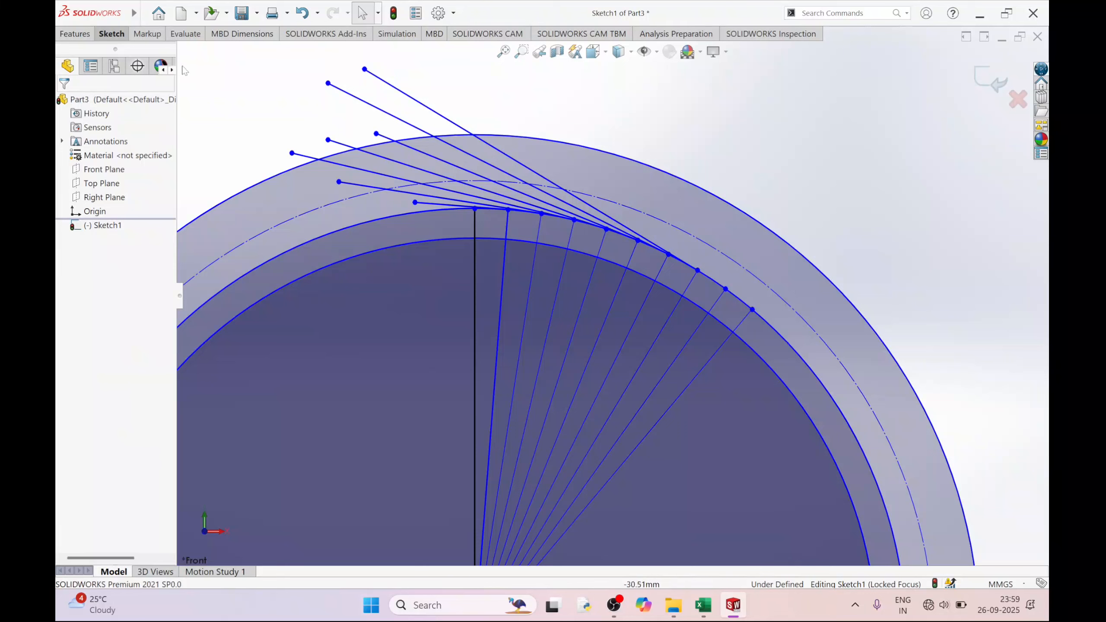
- Draw a line from the eighth patterned radial line's outer end, perpendicular to it, up-left to just inside the outer circle
{"action": "left_click", "coordinate": [111, 34]}
{"action": "left_click", "coordinate": [130, 51]}
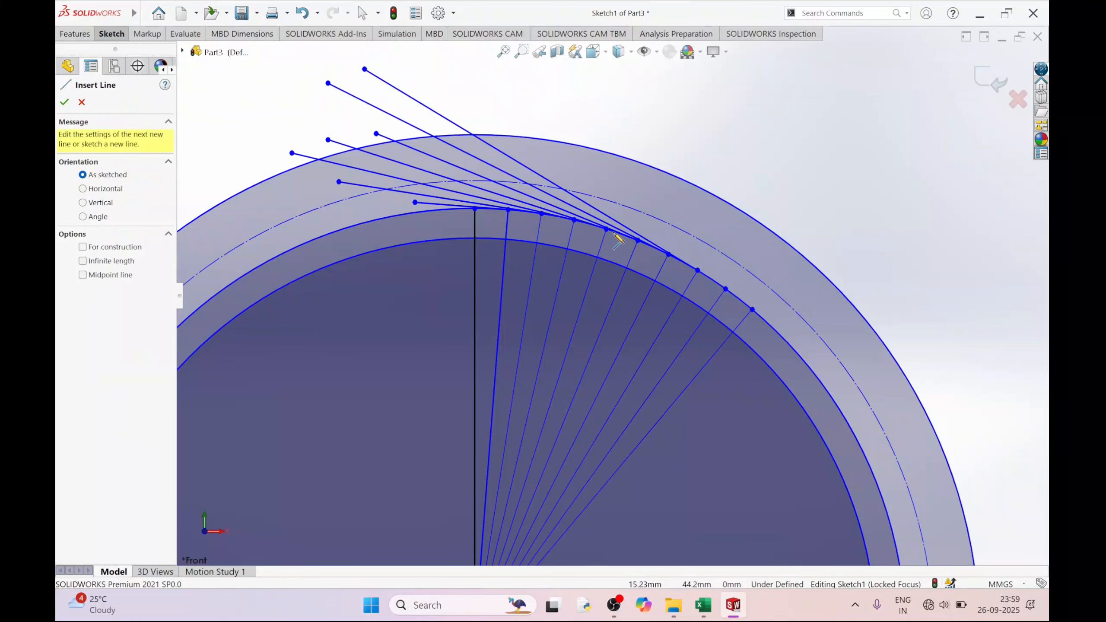
{"action": "scroll", "coordinate": [618, 240], "scroll_direction": "down", "scroll_amount": 1}
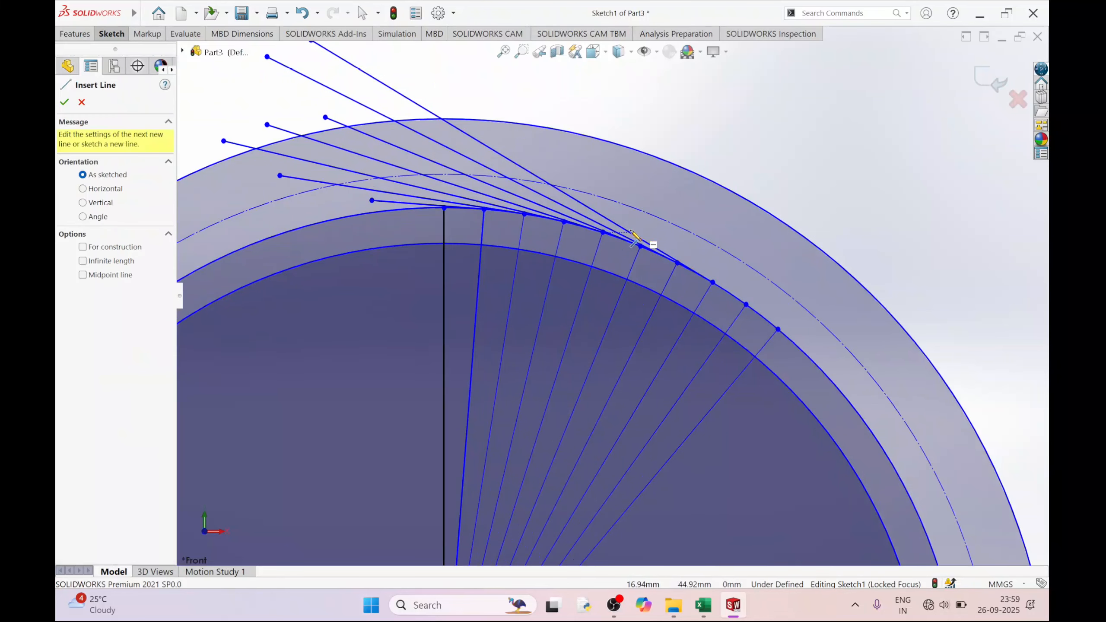
{"action": "left_click", "coordinate": [746, 304]}
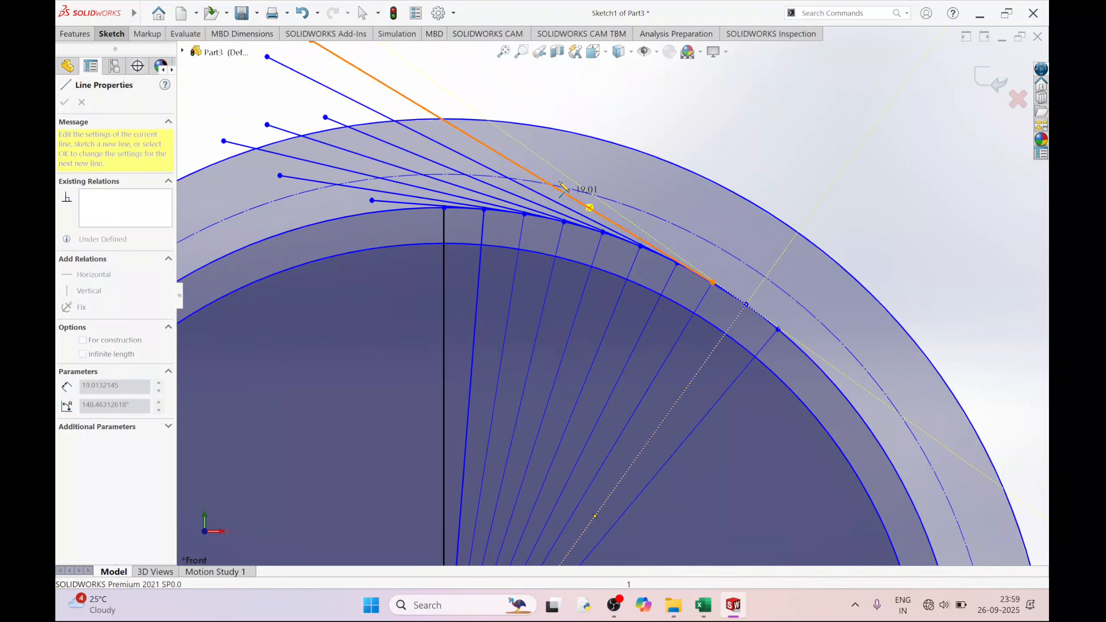
{"action": "left_click", "coordinate": [522, 144]}
{"action": "right_click", "coordinate": [580, 111]}
{"action": "left_click", "coordinate": [606, 122]}
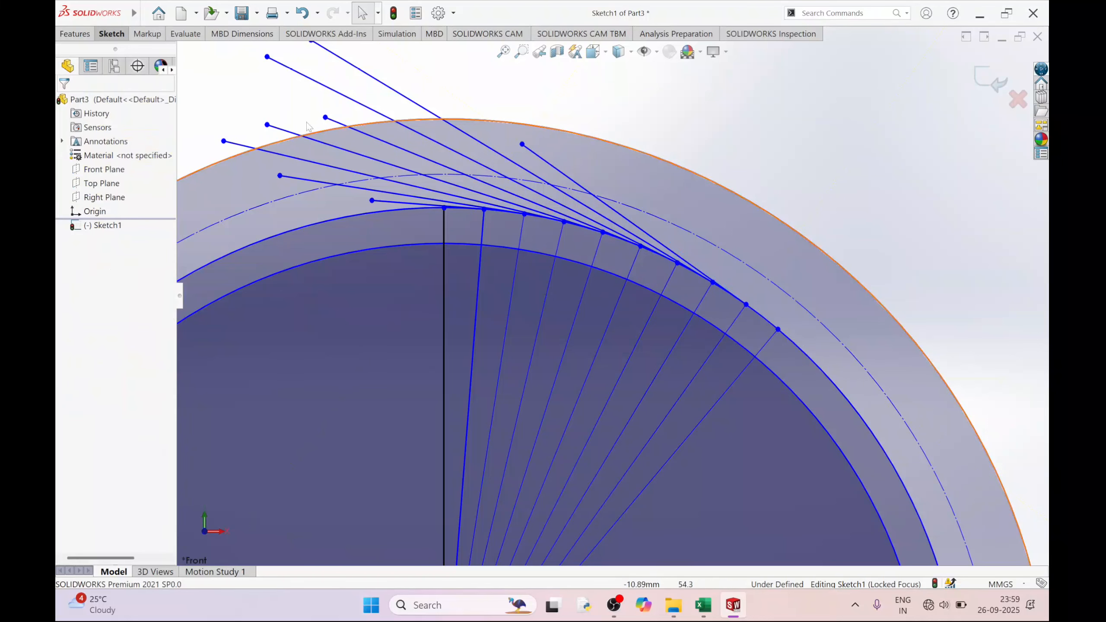
- Draw a line from the ninth patterned radial line's outer end, perpendicular to it, up-left to beyond the outer circle
{"action": "left_click", "coordinate": [111, 34]}
{"action": "left_click", "coordinate": [130, 52]}
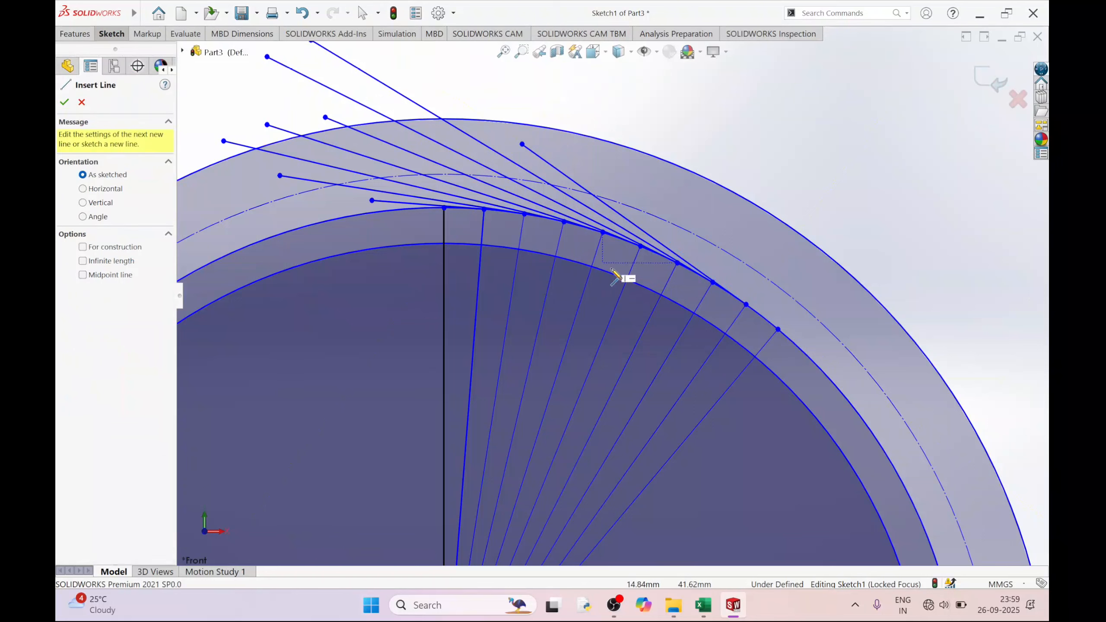
{"action": "left_click", "coordinate": [778, 330]}
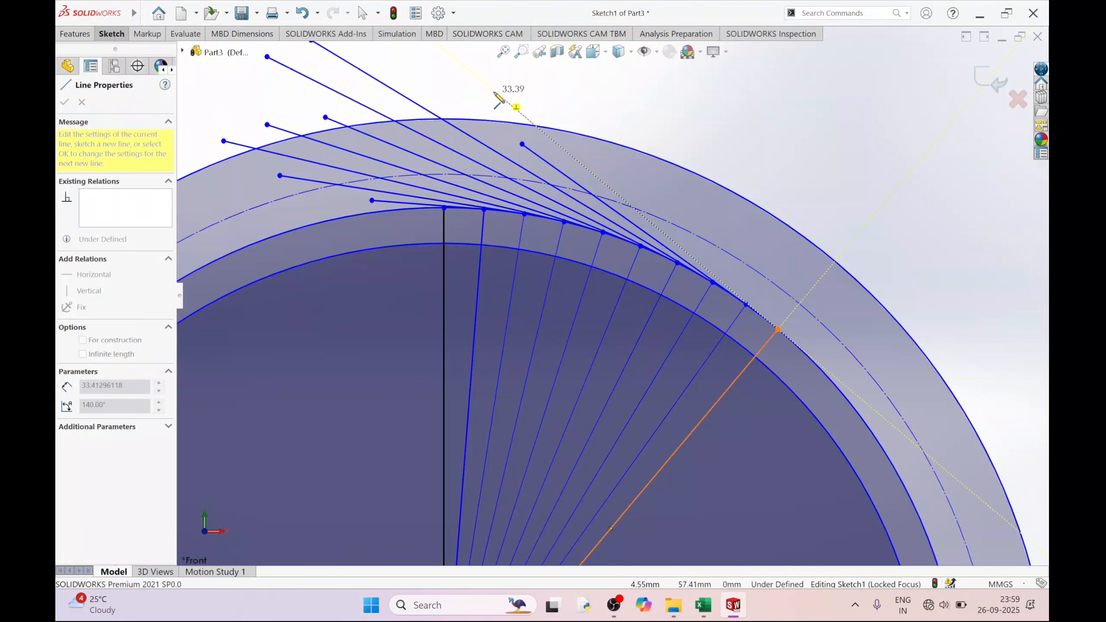
{"action": "left_click", "coordinate": [484, 83]}
{"action": "right_click", "coordinate": [539, 48]}
{"action": "left_click", "coordinate": [553, 114]}
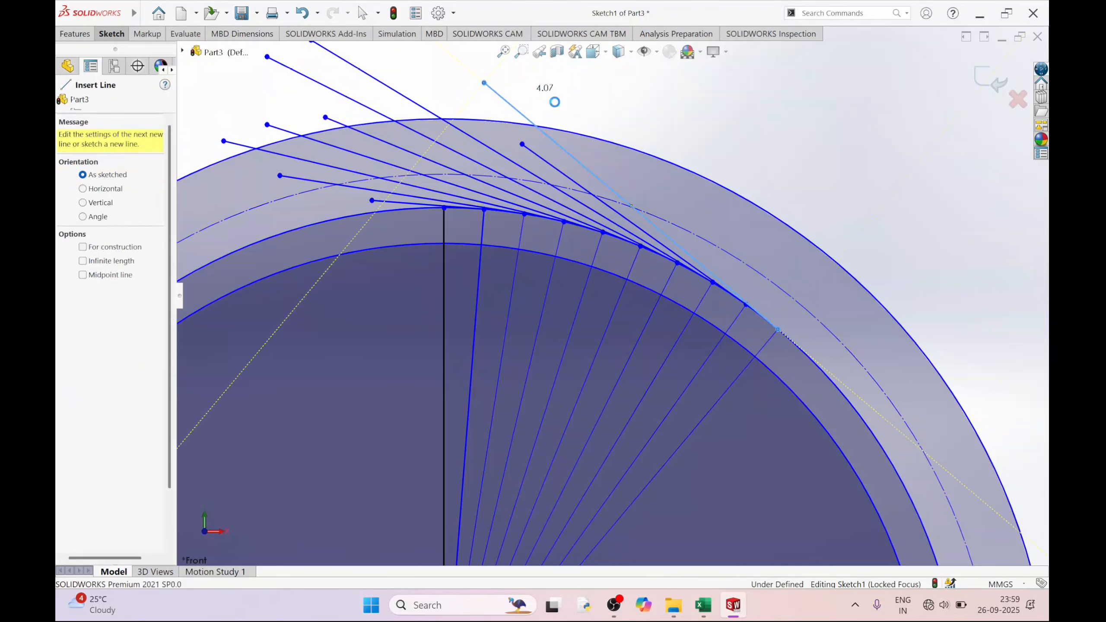
{"action": "key", "text": "Escape"}
{"action": "scroll", "coordinate": [661, 249], "scroll_direction": "up", "scroll_amount": 3}
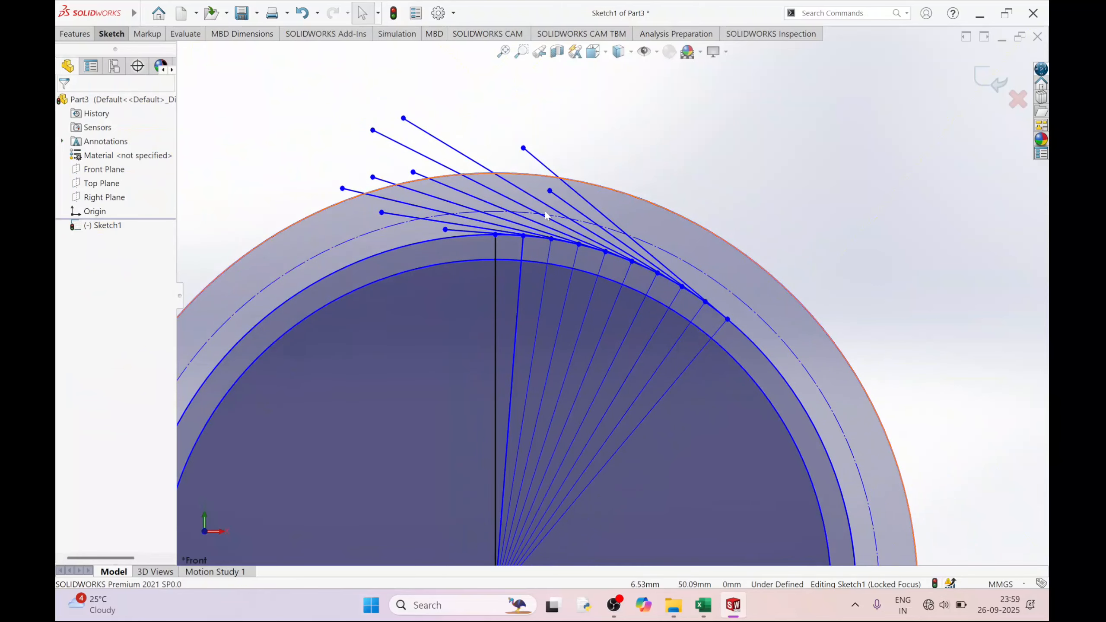
{"action": "scroll", "coordinate": [523, 231], "scroll_direction": "down", "scroll_amount": 2}
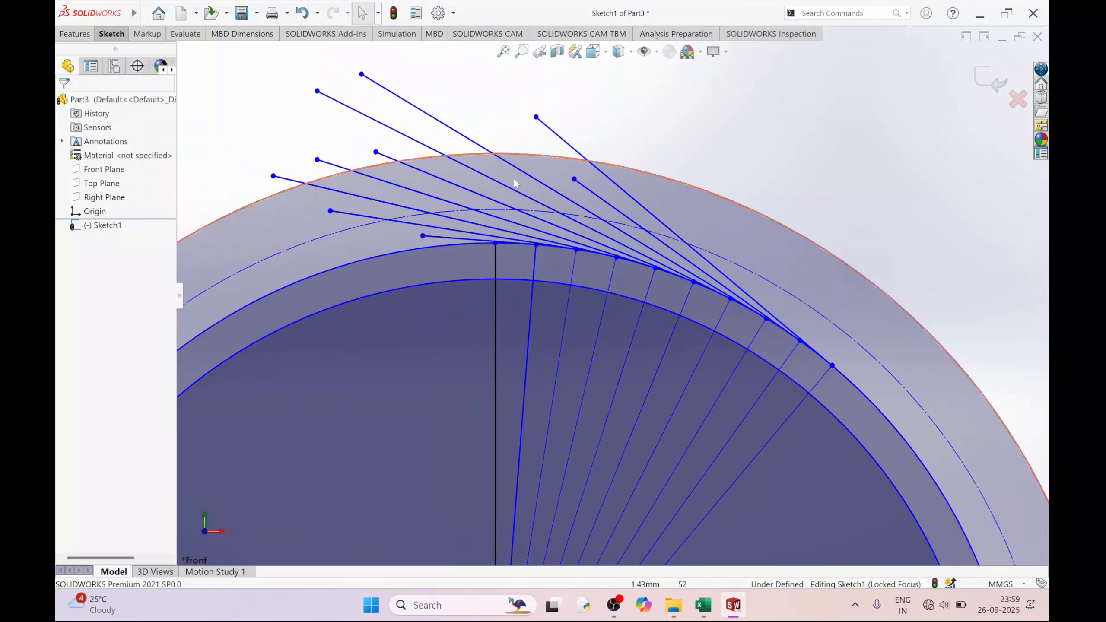
{"action": "scroll", "coordinate": [610, 226], "scroll_direction": "up", "scroll_amount": 2}
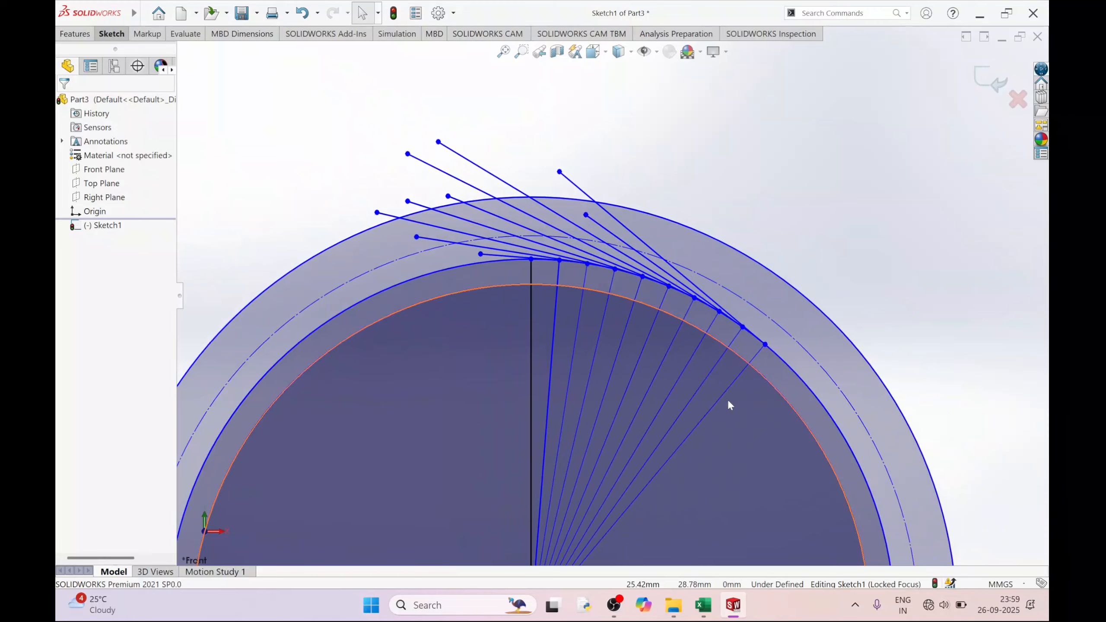
{"action": "scroll", "coordinate": [731, 403], "scroll_direction": "down", "scroll_amount": 2}
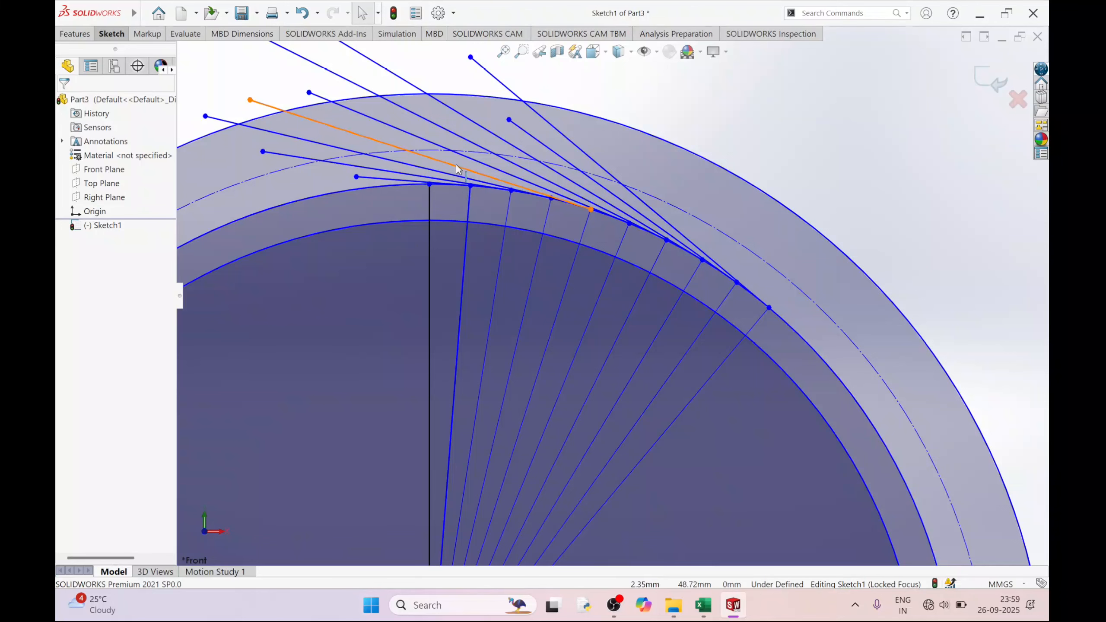
{"action": "scroll", "coordinate": [455, 159], "scroll_direction": "up", "scroll_amount": 1}
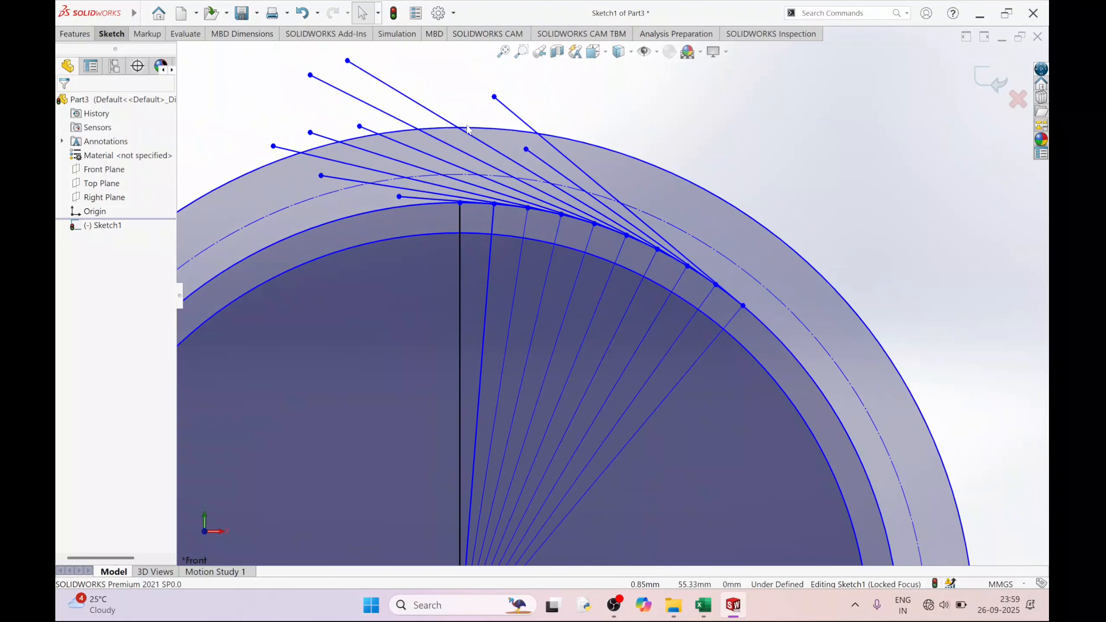
- Dimension the base circle's arc length between the vertical line's top end and the first patterned radial line's outer end
{"action": "left_click", "coordinate": [105, 35]}
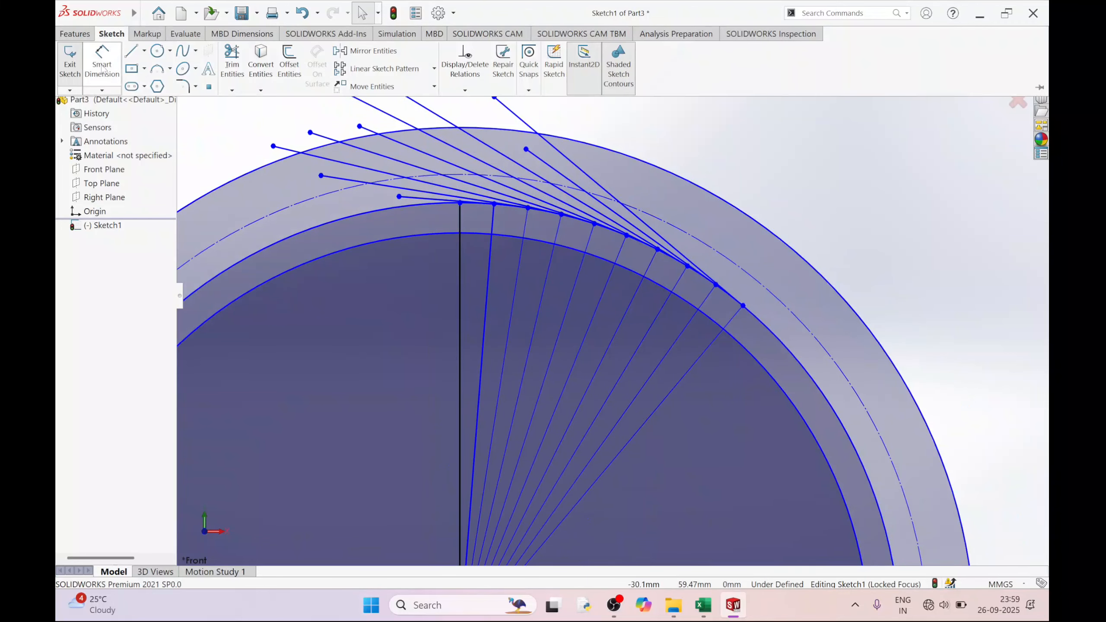
{"action": "scroll", "coordinate": [496, 212], "scroll_direction": "down", "scroll_amount": 5}
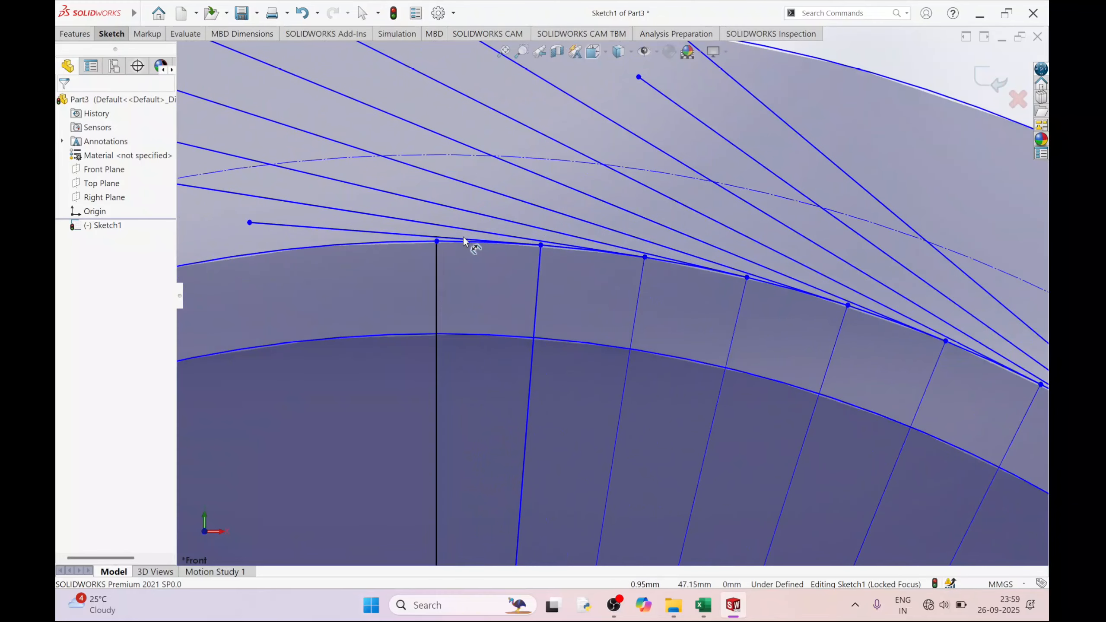
{"action": "left_click", "coordinate": [437, 239]}
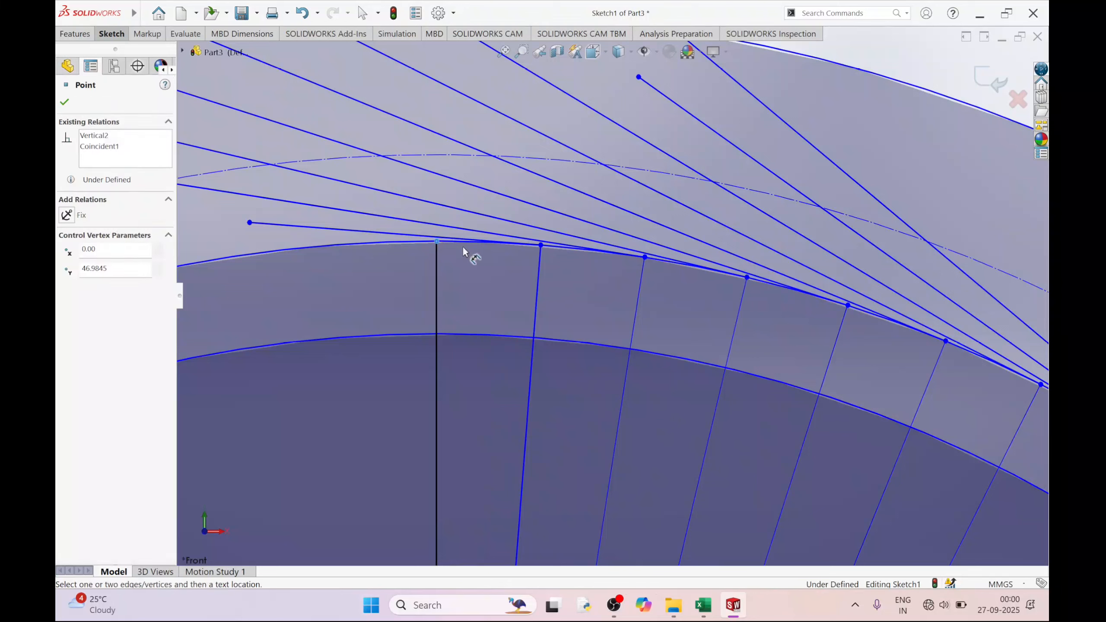
{"action": "left_click", "coordinate": [540, 244]}
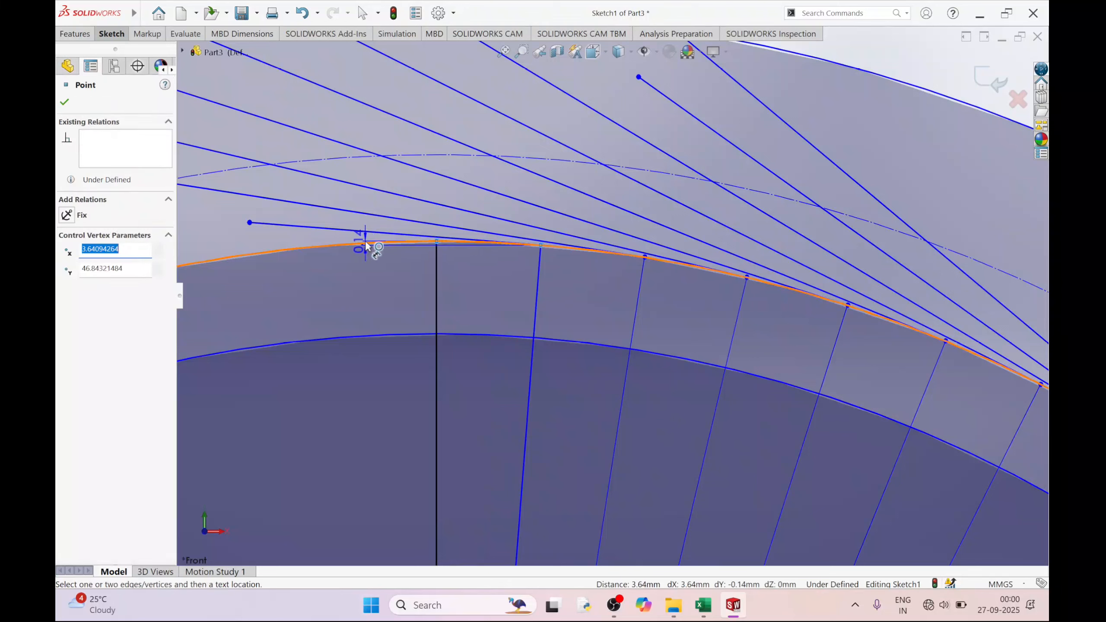
{"action": "left_click", "coordinate": [352, 243]}
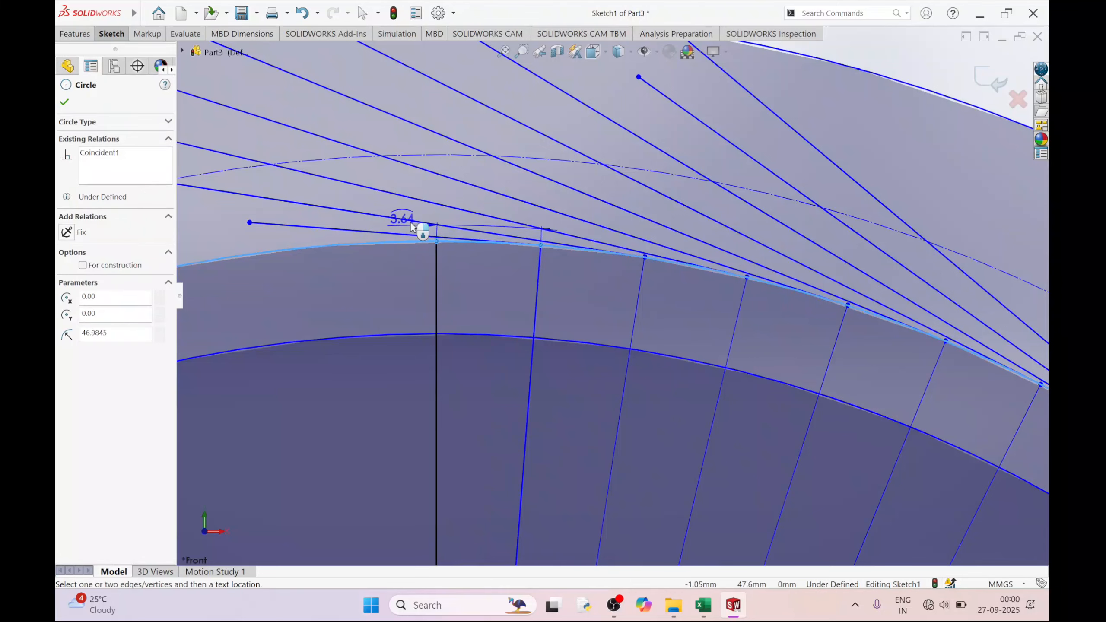
{"action": "left_click", "coordinate": [508, 188]}
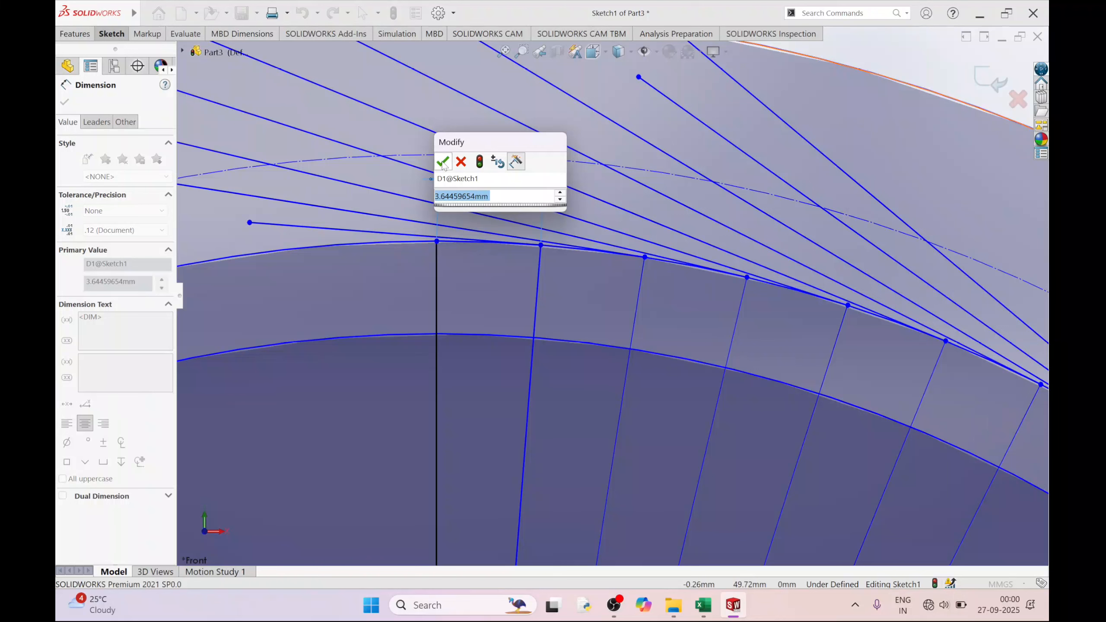
{"action": "left_click", "coordinate": [443, 162]}
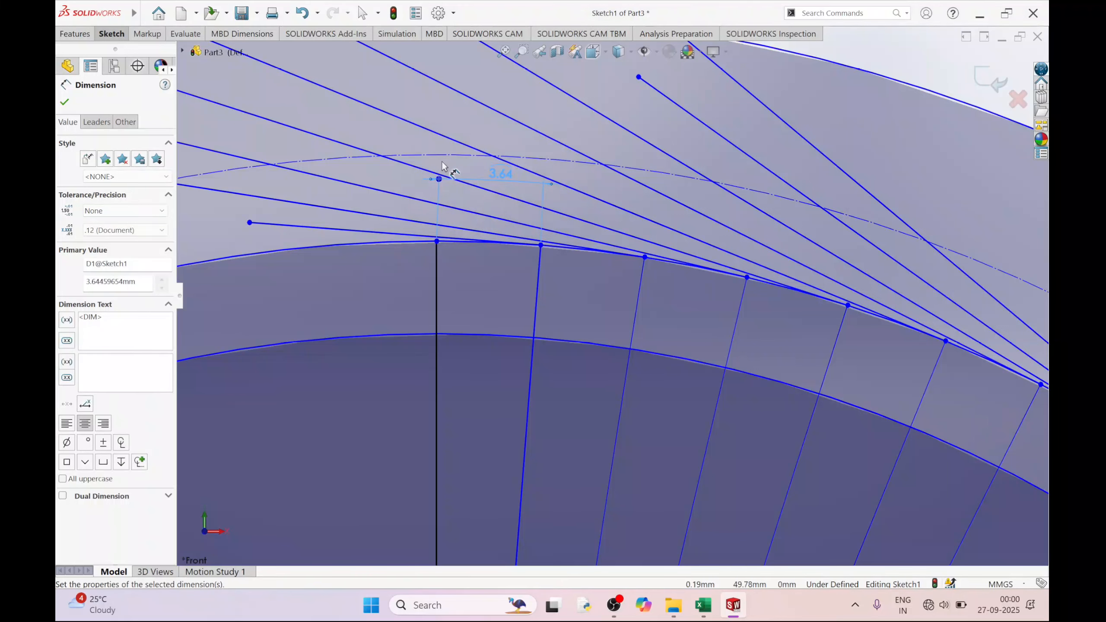
{"action": "left_click", "coordinate": [64, 103]}
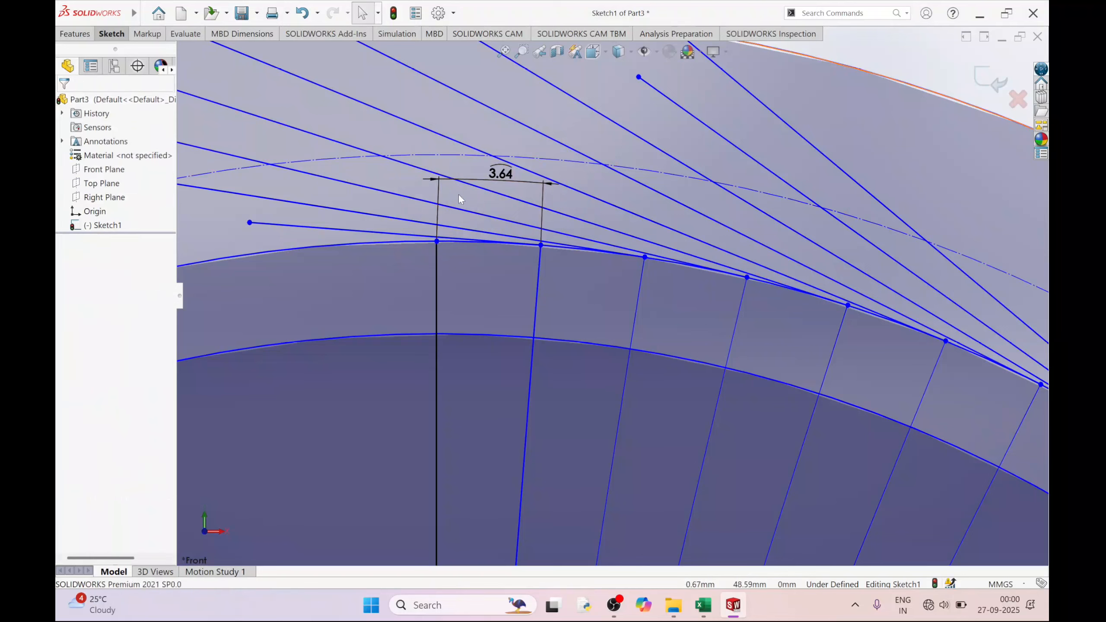
- Copy the arc dimension's value and set the first tangent line's length to 3.64459654 mm
{"action": "double_click", "coordinate": [498, 176]}
{"action": "key", "text": "ctrl+c"}
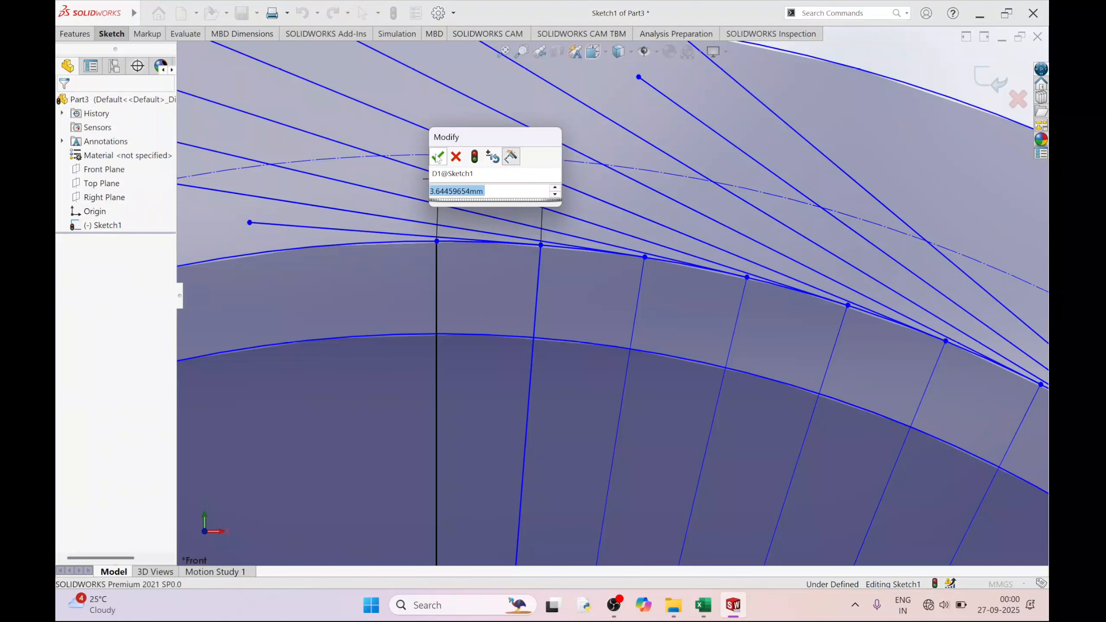
{"action": "key", "text": "Return"}
{"action": "left_click", "coordinate": [344, 231]}
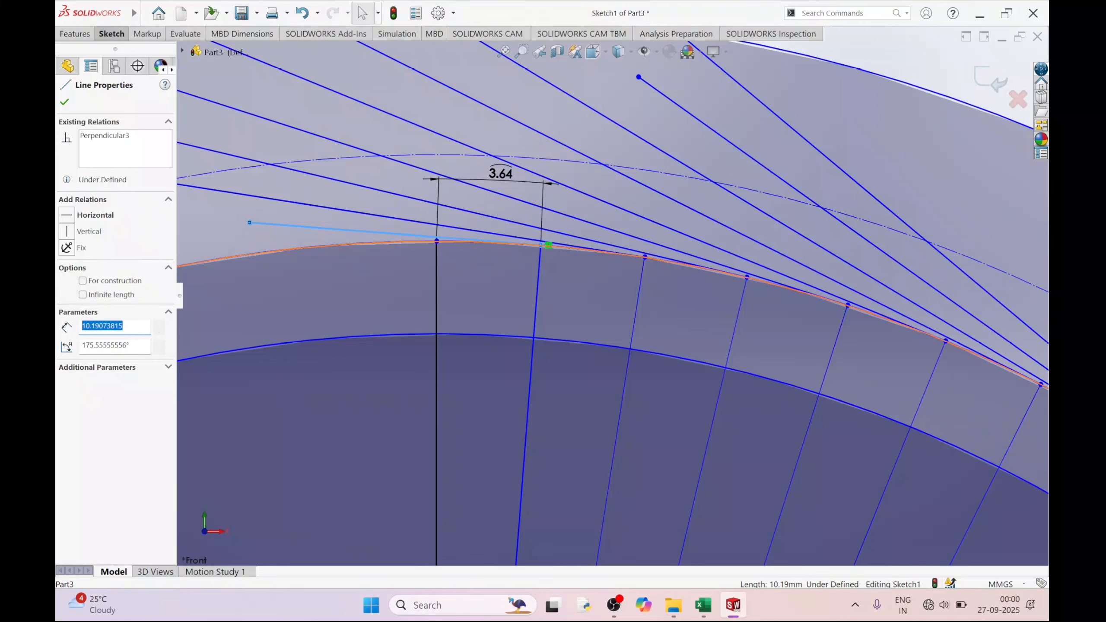
{"action": "right_click", "coordinate": [99, 326]}
{"action": "left_click", "coordinate": [131, 385]}
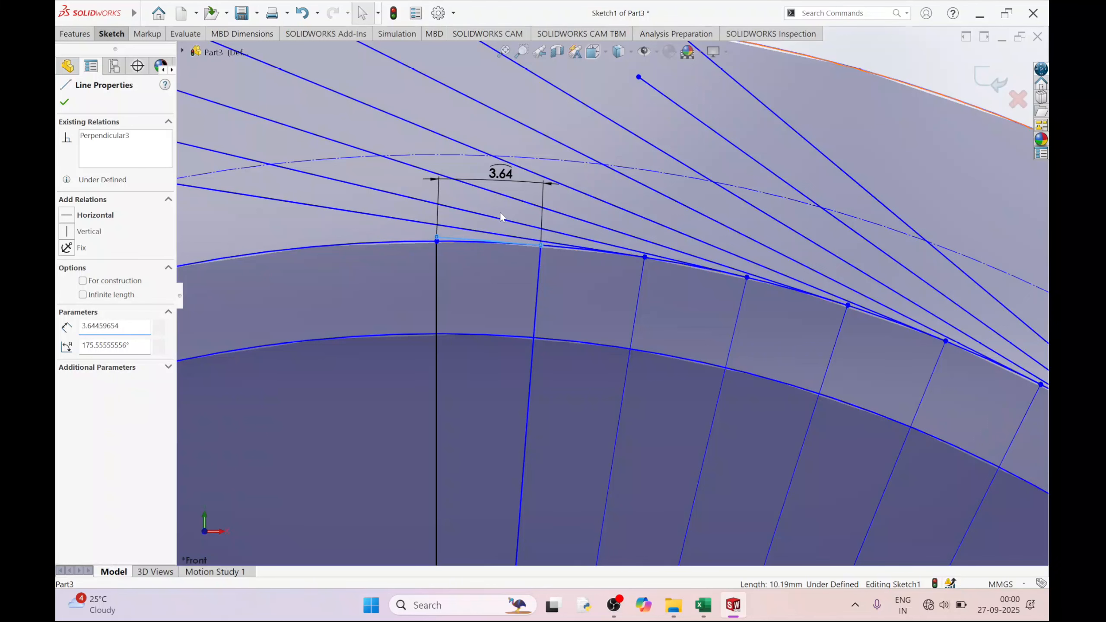
{"action": "left_click", "coordinate": [65, 103]}
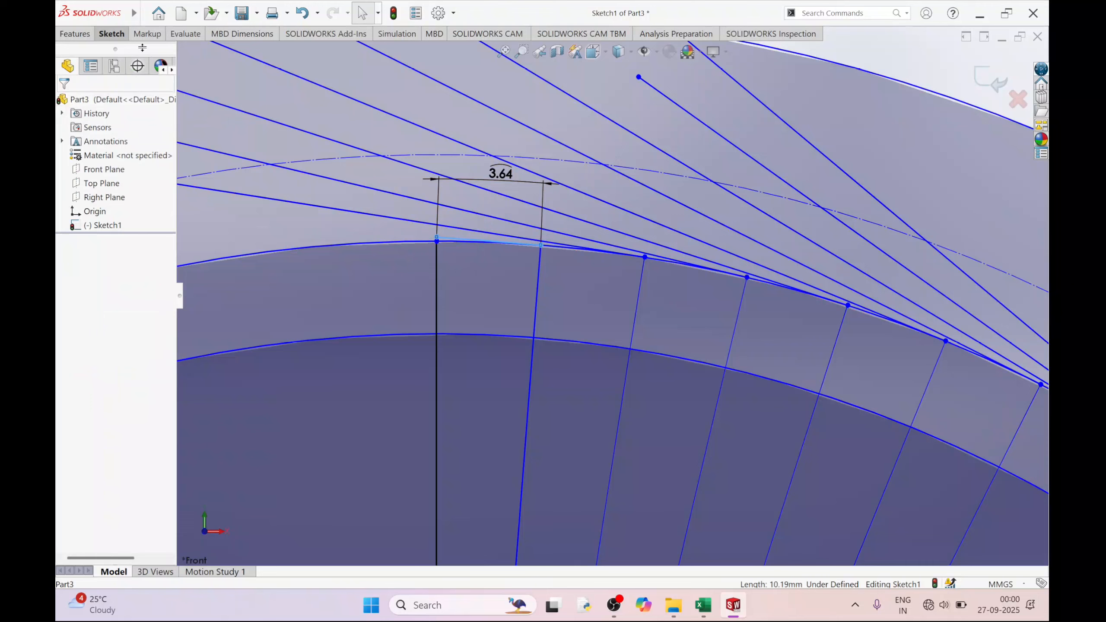
- Try dimensioning directly between the vertical line's top end and the second patterned radial line's outer end, and delete the dimension
{"action": "left_click", "coordinate": [120, 38]}
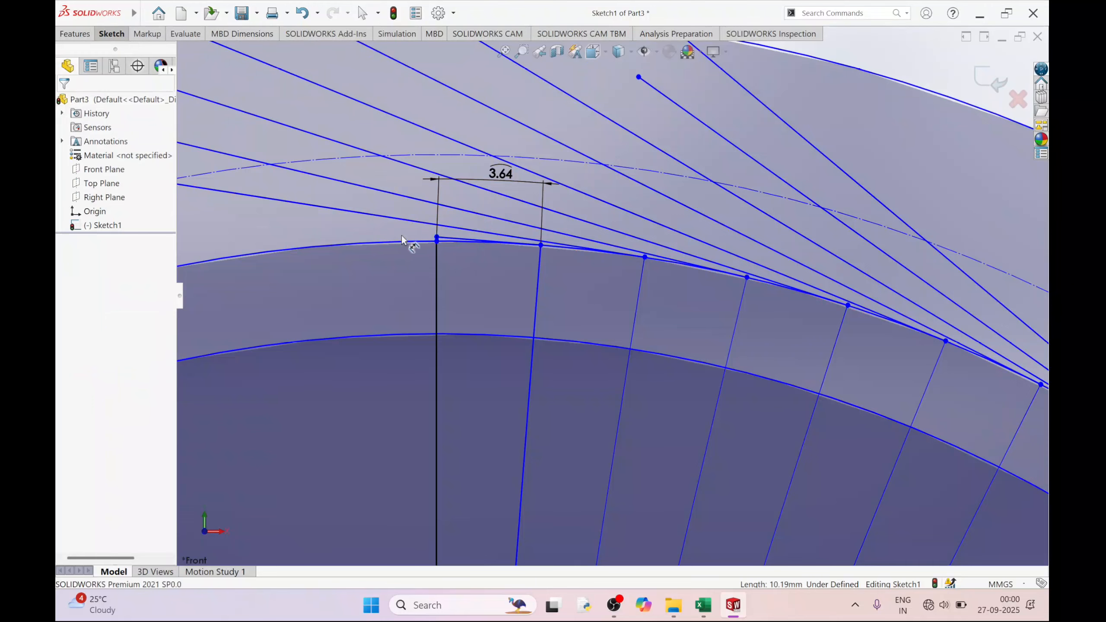
{"action": "scroll", "coordinate": [440, 244], "scroll_direction": "down", "scroll_amount": 3}
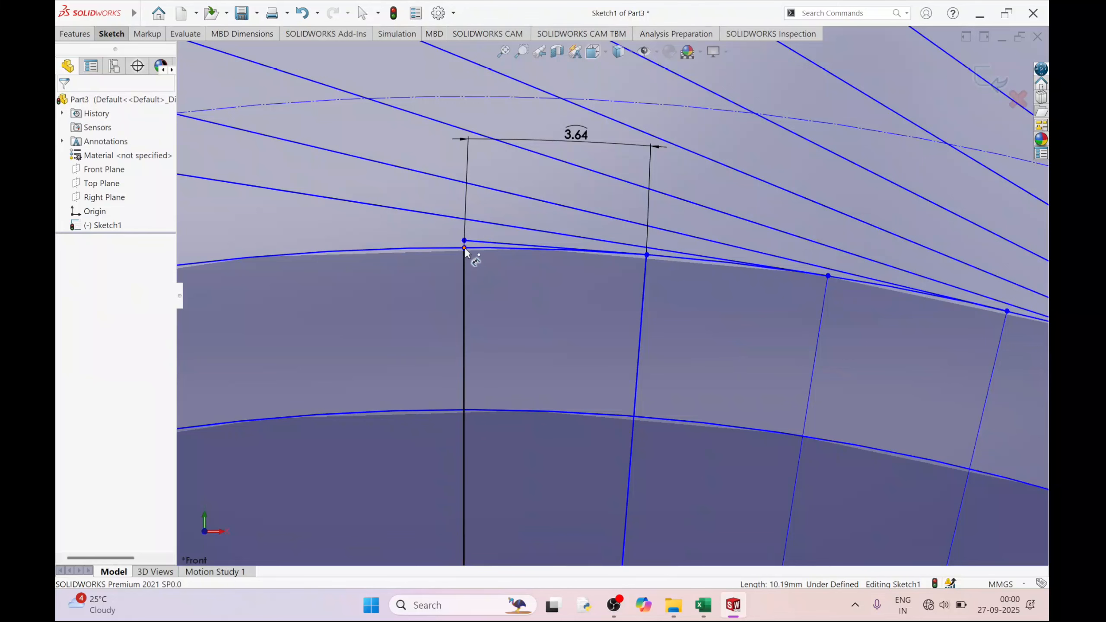
{"action": "left_click", "coordinate": [464, 248]}
{"action": "left_click", "coordinate": [828, 275]}
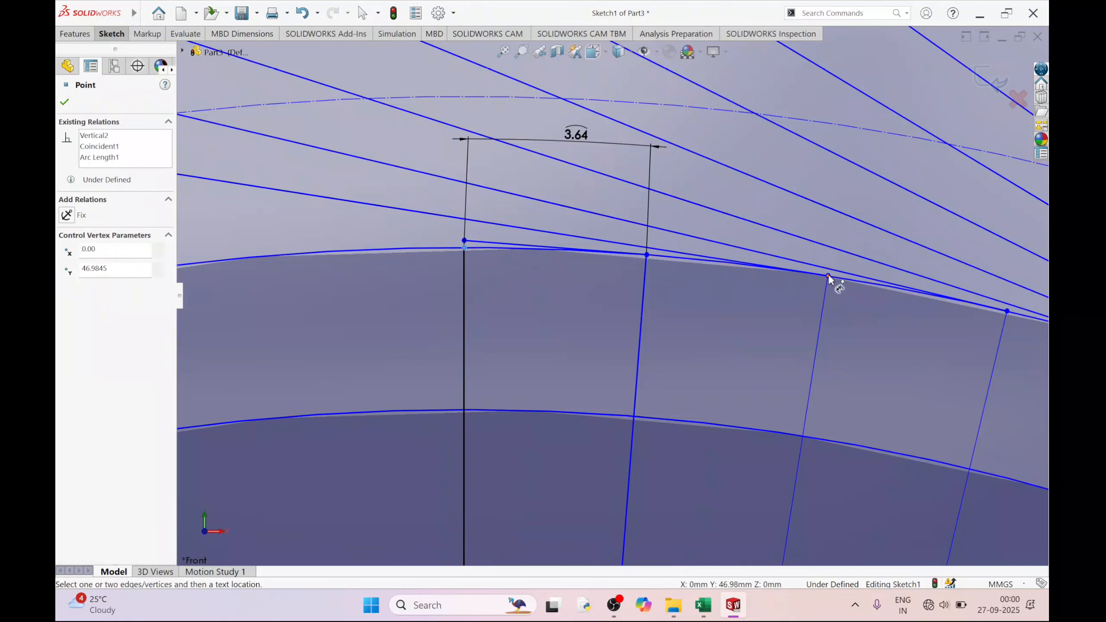
{"action": "left_click", "coordinate": [405, 246]}
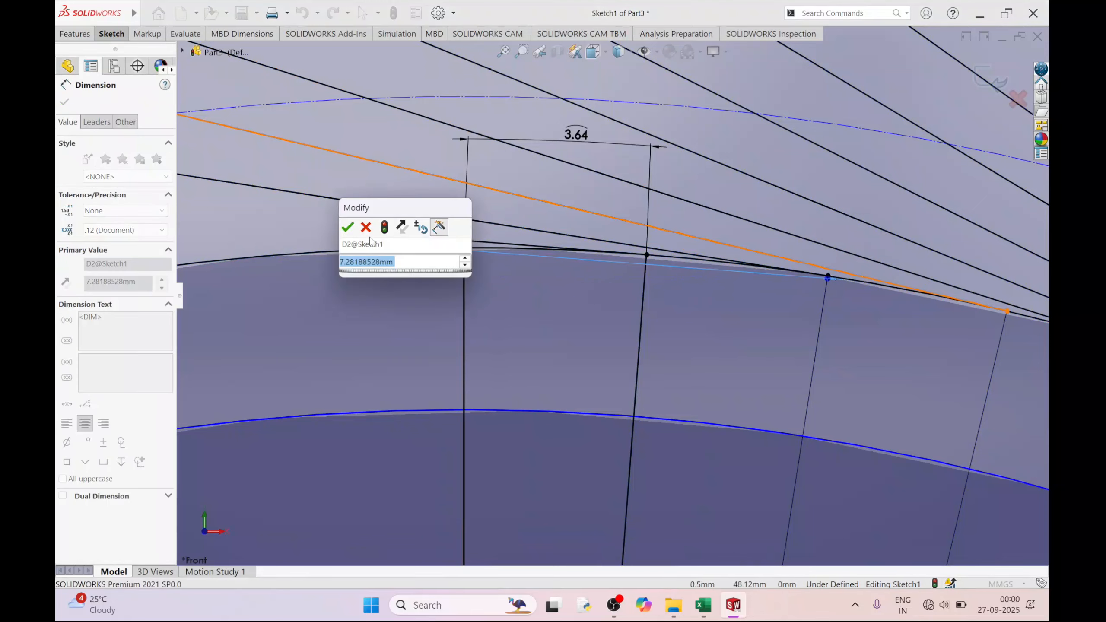
{"action": "left_click", "coordinate": [347, 226]}
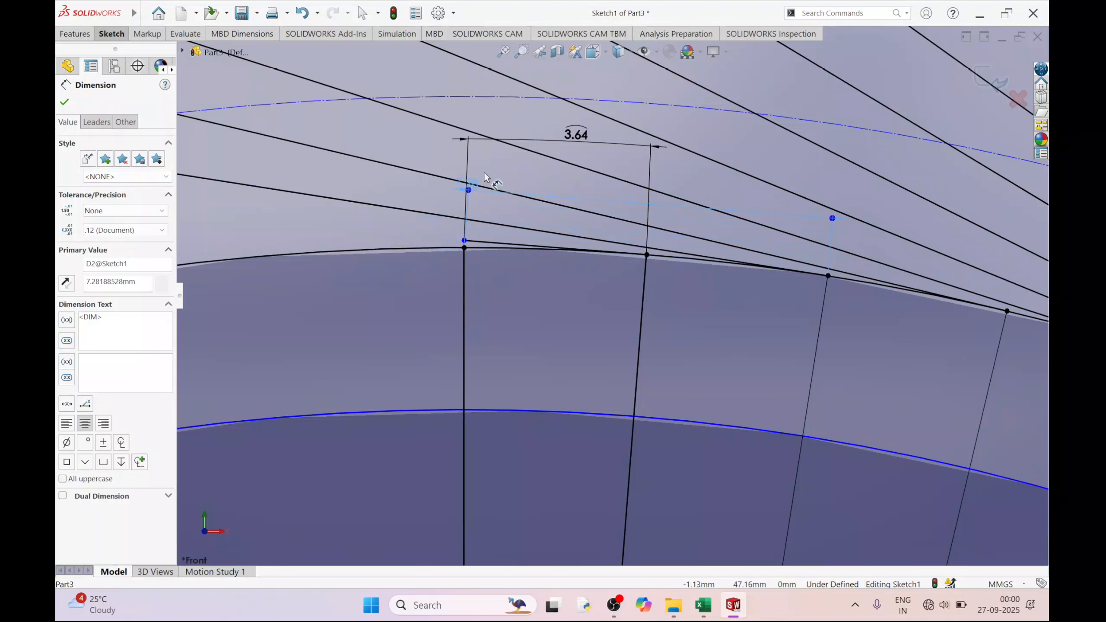
{"action": "double_click", "coordinate": [669, 117]}
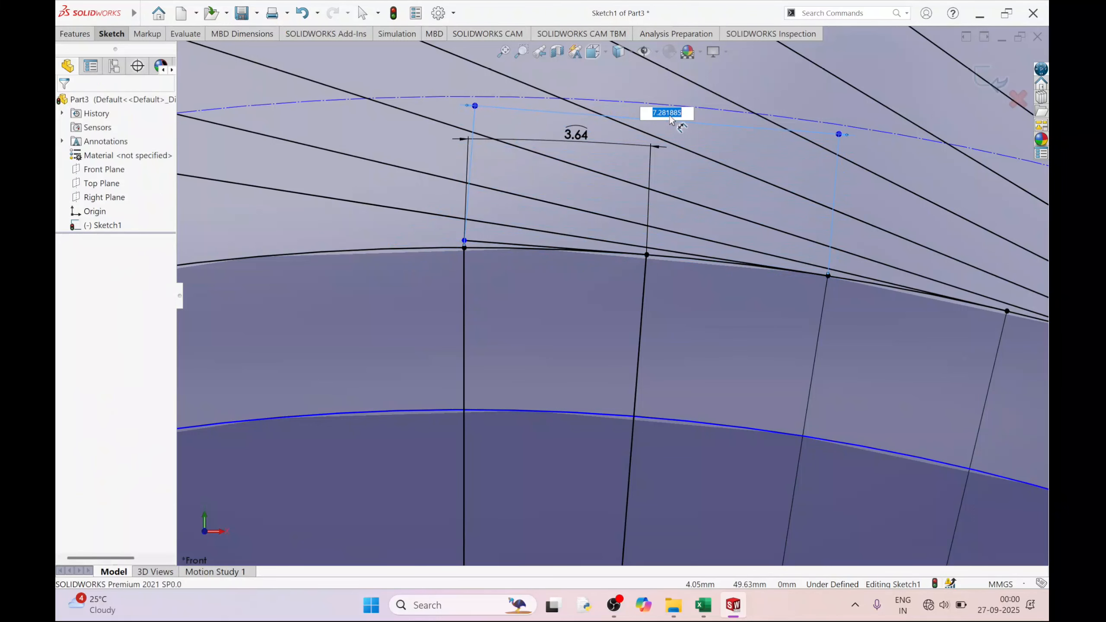
{"action": "key", "text": "Return"}
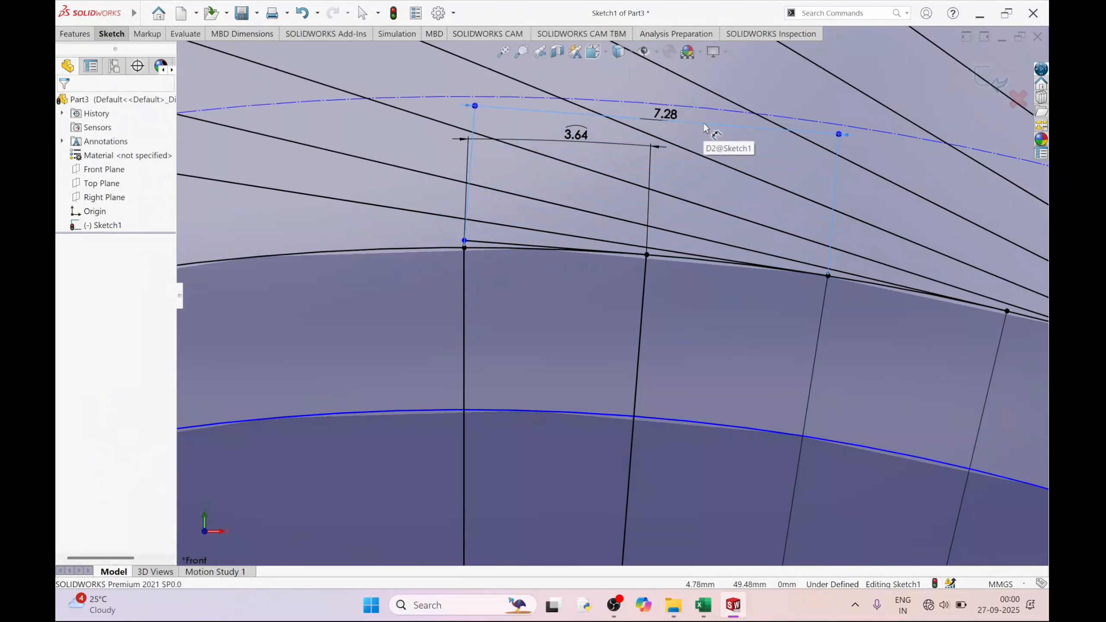
{"action": "left_click", "coordinate": [698, 121]}
{"action": "key", "text": "Delete"}
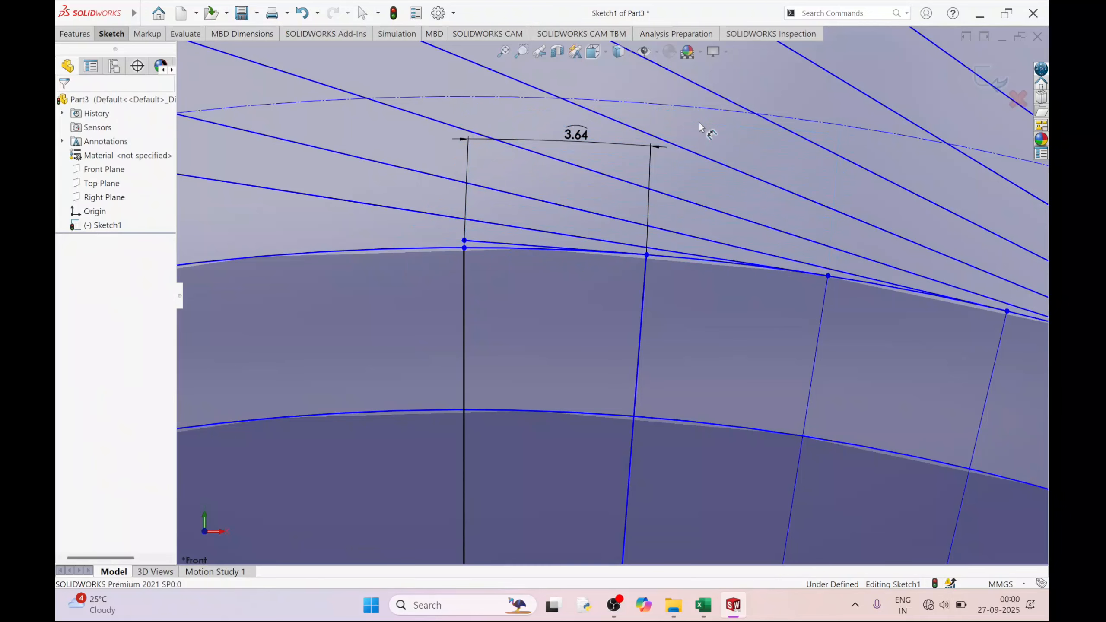
- Dimension the base circle's arc length between the vertical line's top end and the second patterned radial line's outer end
{"action": "left_click", "coordinate": [112, 34]}
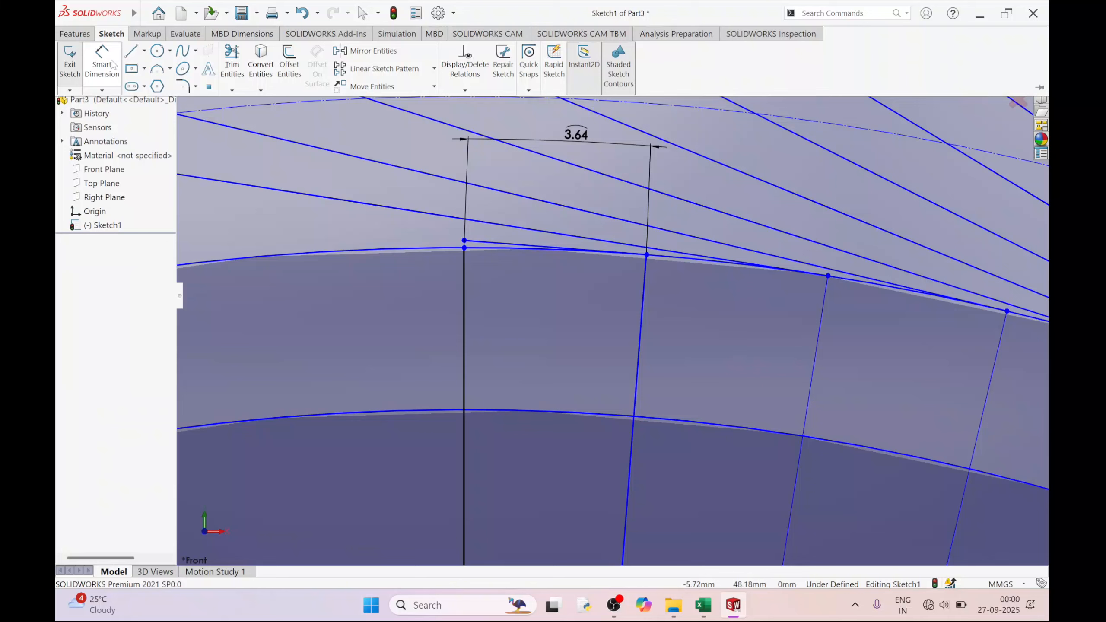
{"action": "left_click", "coordinate": [109, 70]}
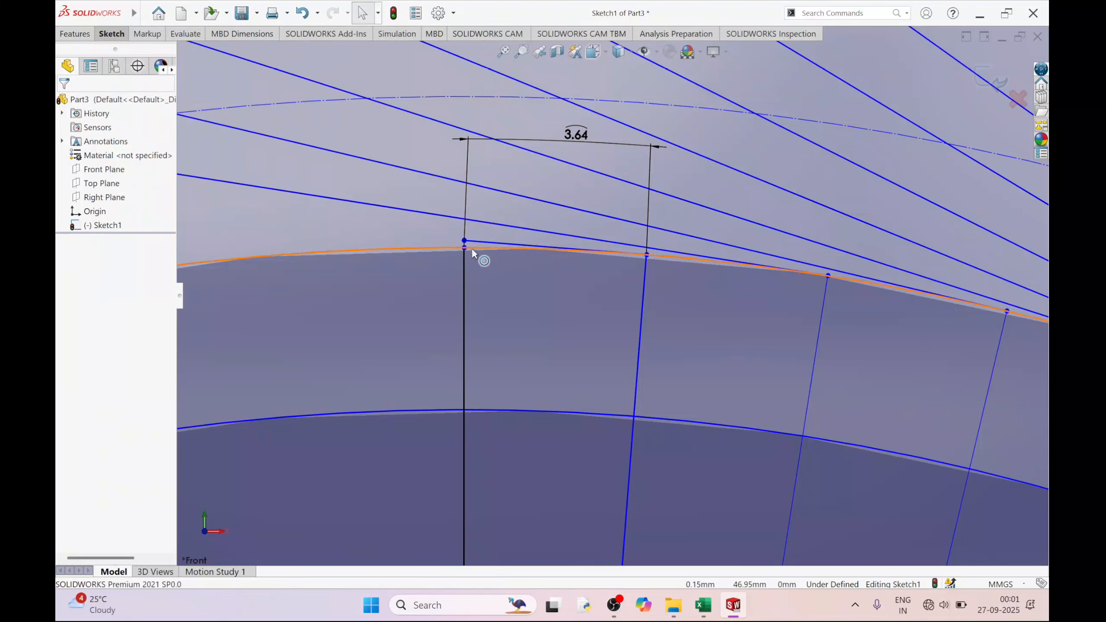
{"action": "left_click", "coordinate": [111, 33]}
{"action": "left_click", "coordinate": [130, 51]}
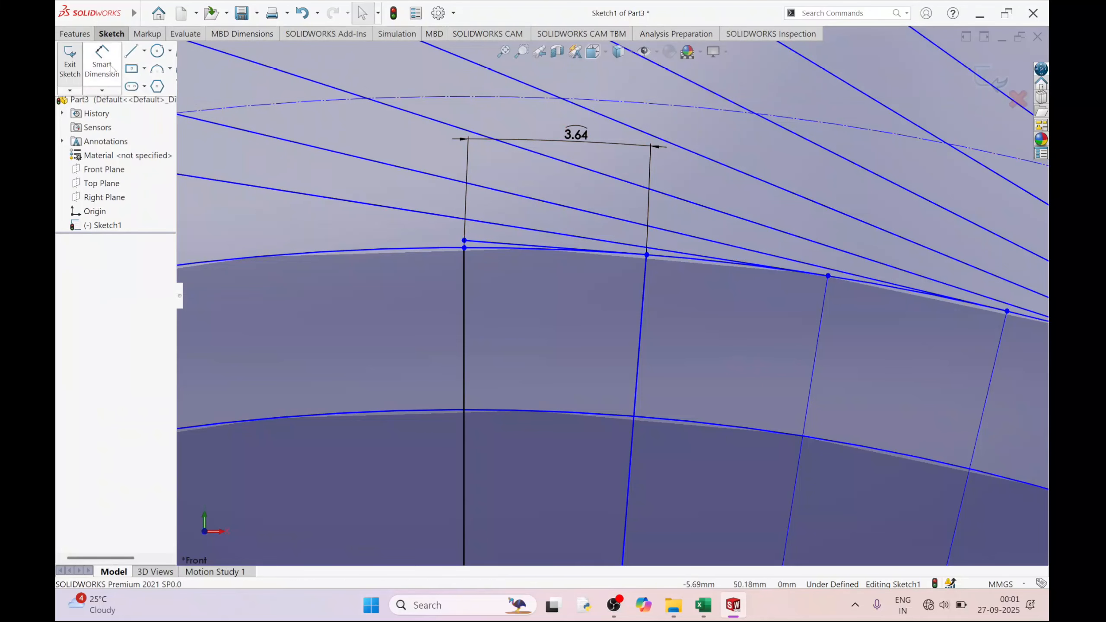
{"action": "left_click", "coordinate": [464, 247]}
{"action": "left_click_drag", "start_coordinate": [828, 274], "coordinate": [384, 252]}
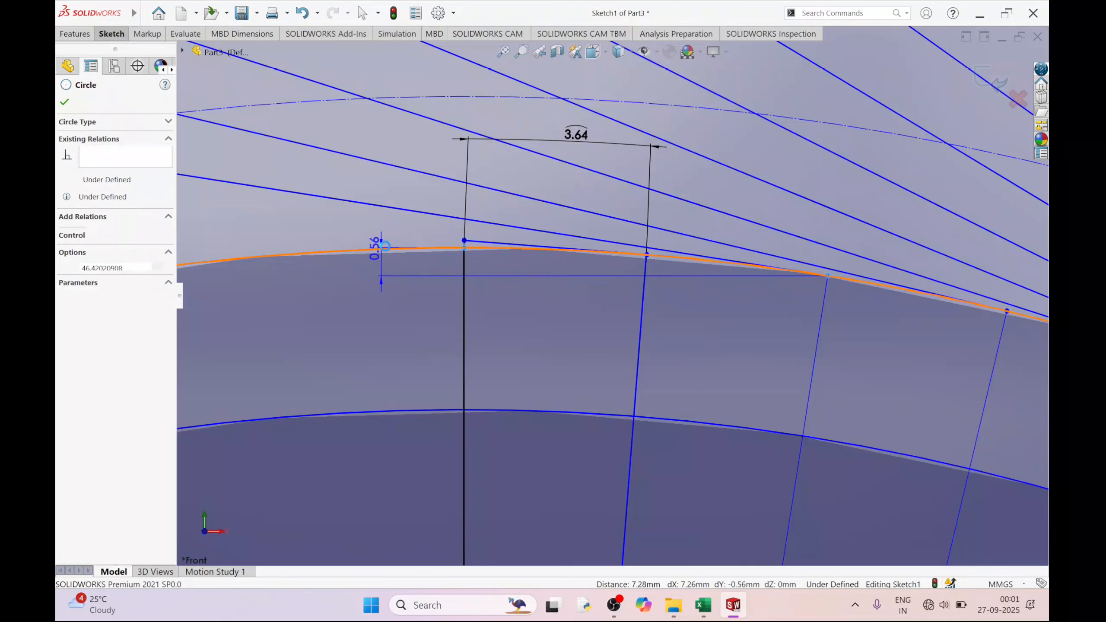
{"action": "left_click", "coordinate": [654, 112]}
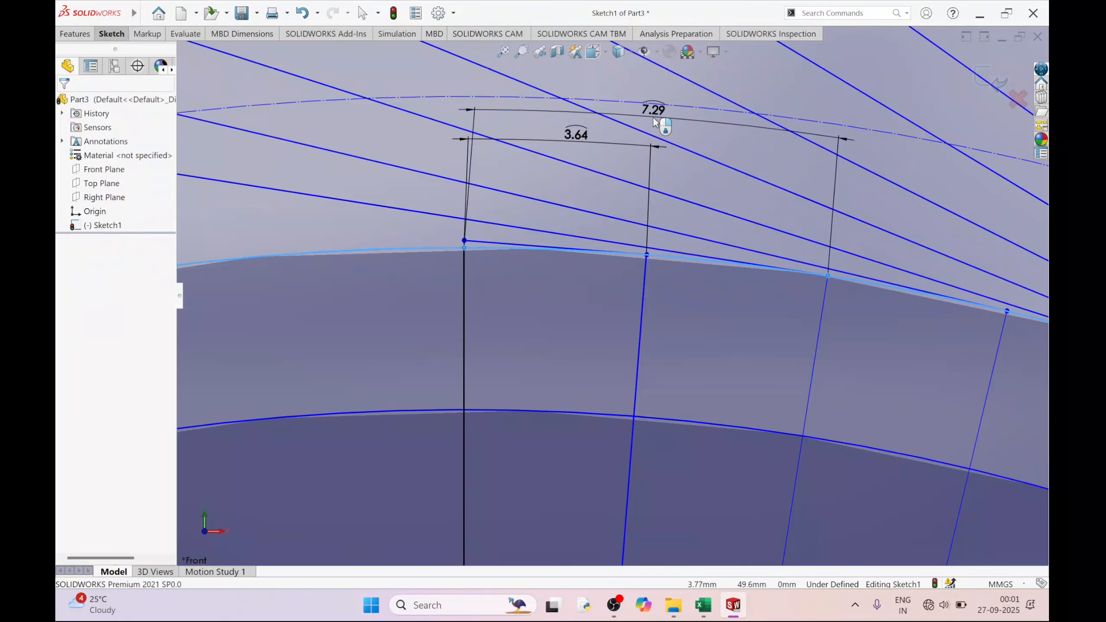
{"action": "double_click", "coordinate": [654, 118]}
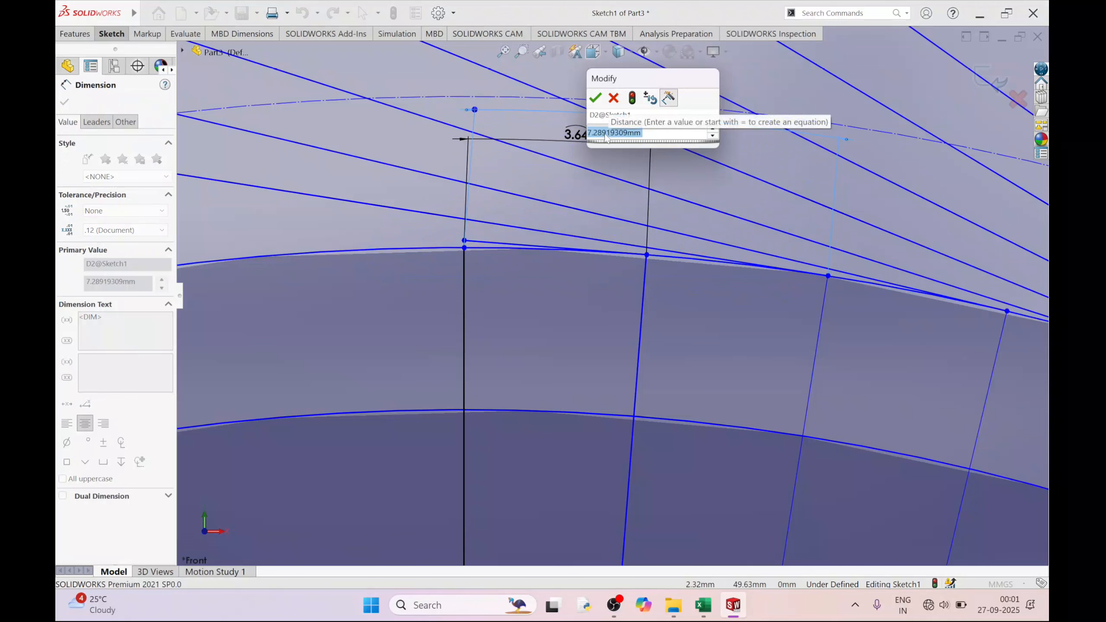
{"action": "left_click", "coordinate": [596, 98]}
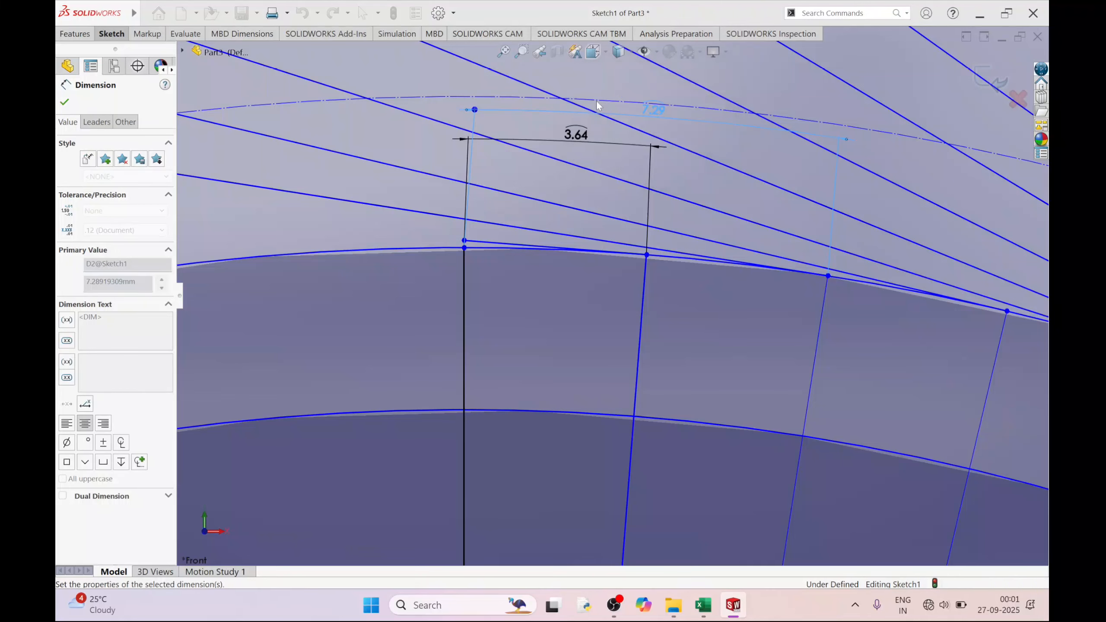
- Add a driven arc-length dimension on the base circle from the vertical line's top end to the third patterned radial line's outer end
{"action": "scroll", "coordinate": [698, 171], "scroll_direction": "up", "scroll_amount": 2}
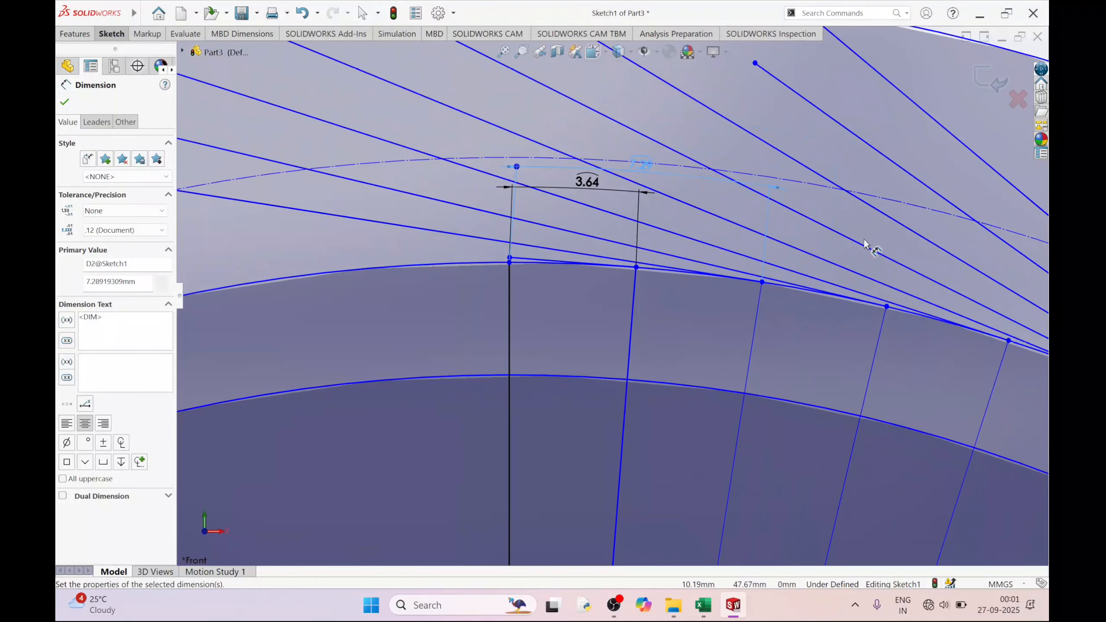
{"action": "scroll", "coordinate": [864, 244], "scroll_direction": "down", "scroll_amount": 1}
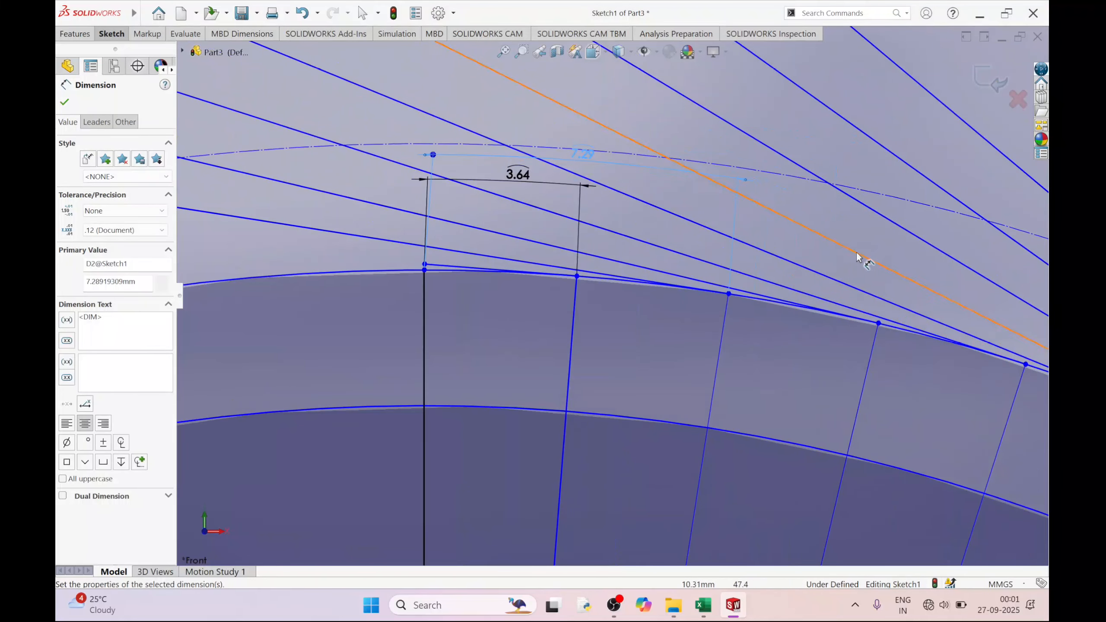
{"action": "left_click", "coordinate": [878, 322]}
{"action": "left_click", "coordinate": [425, 270]}
{"action": "left_click", "coordinate": [389, 271]}
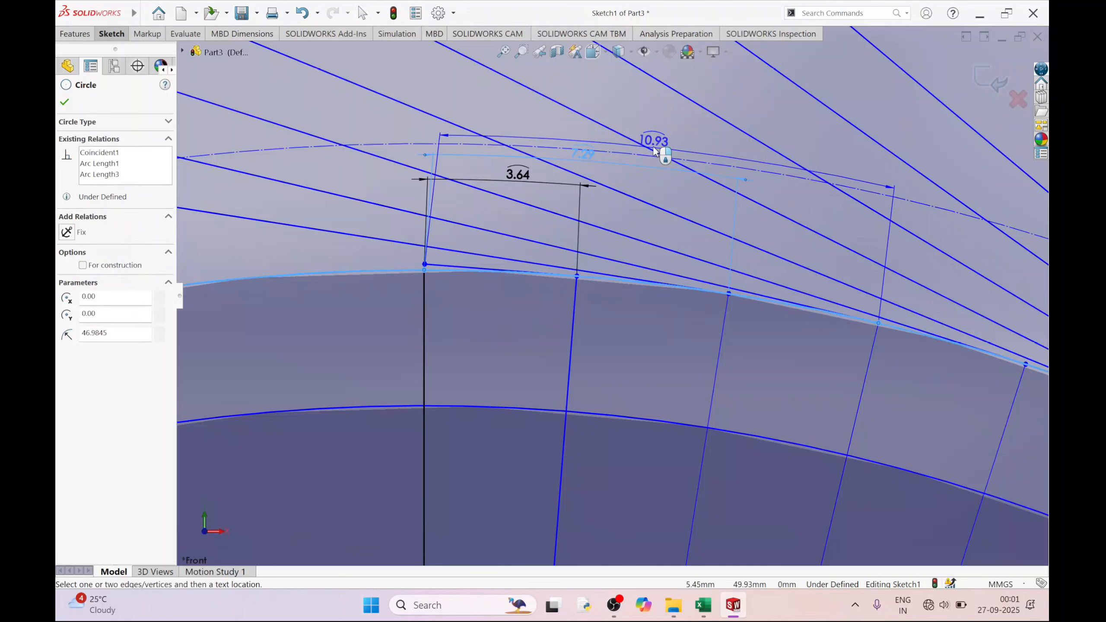
{"action": "left_click", "coordinate": [675, 130]}
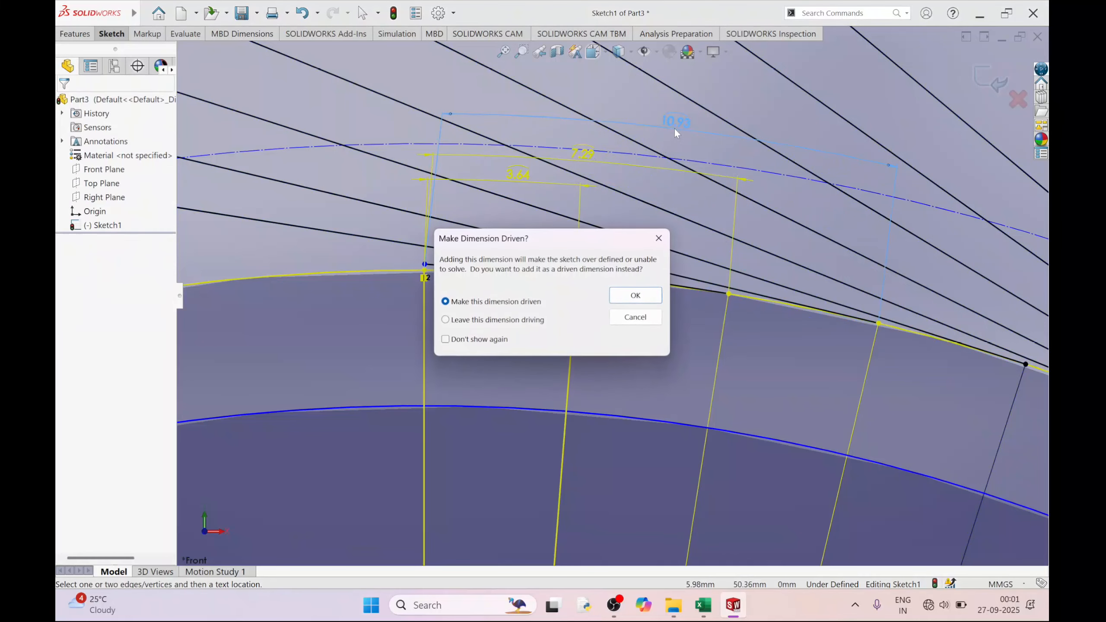
{"action": "left_click", "coordinate": [634, 295]}
- Add a driven arc-length dimension on the base circle from the vertical line's top end to the fourth patterned radial line's outer end
{"action": "scroll", "coordinate": [634, 291], "scroll_direction": "up", "scroll_amount": 2}
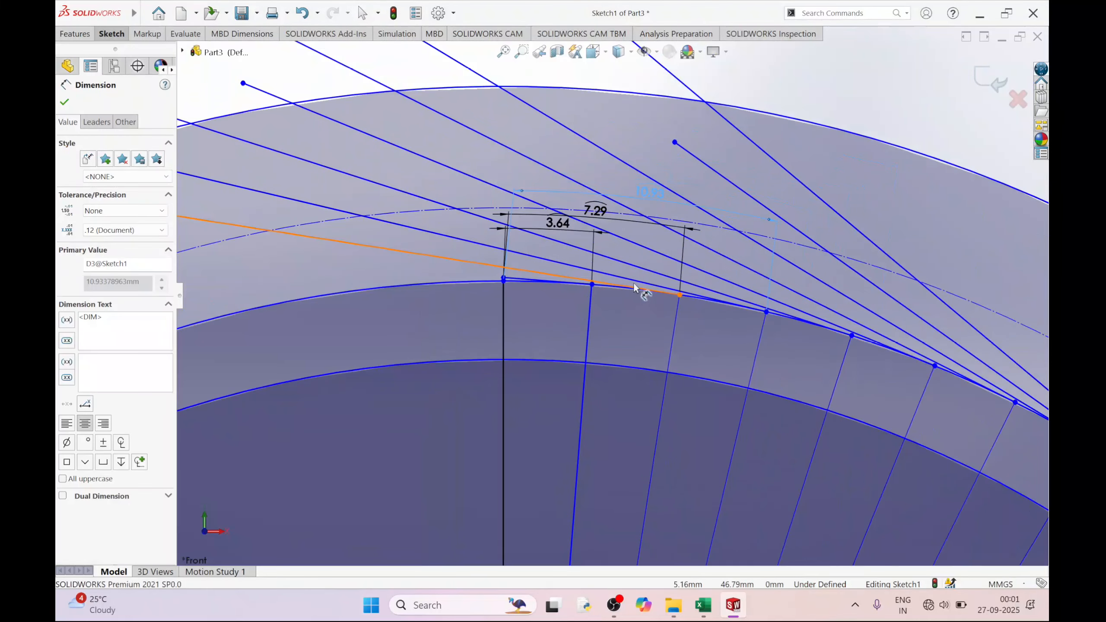
{"action": "left_click", "coordinate": [852, 334]}
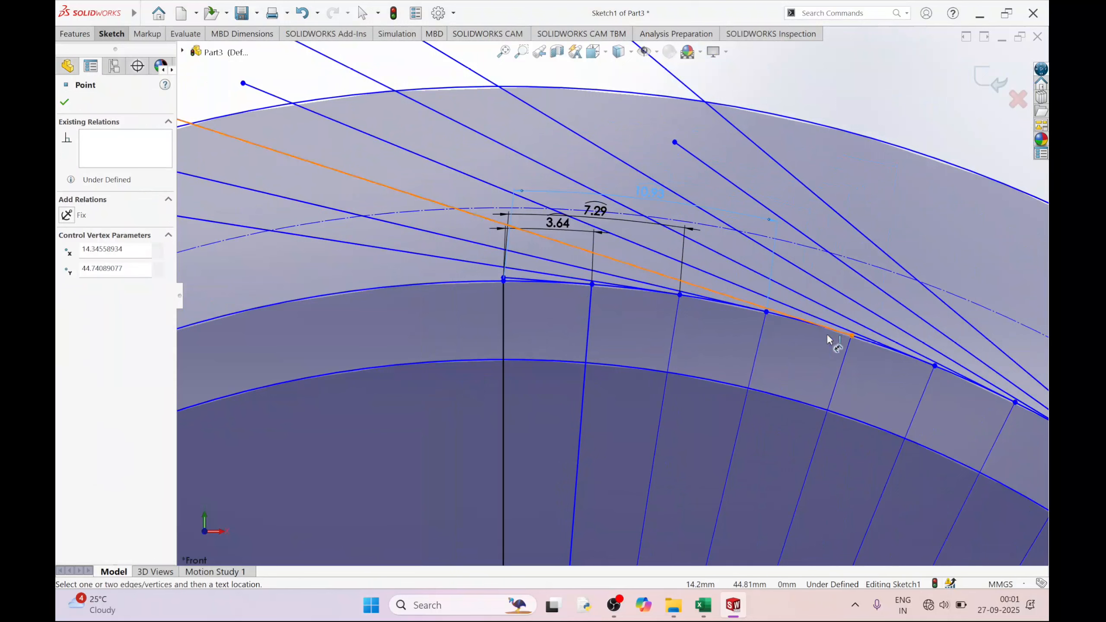
{"action": "left_click", "coordinate": [503, 280]}
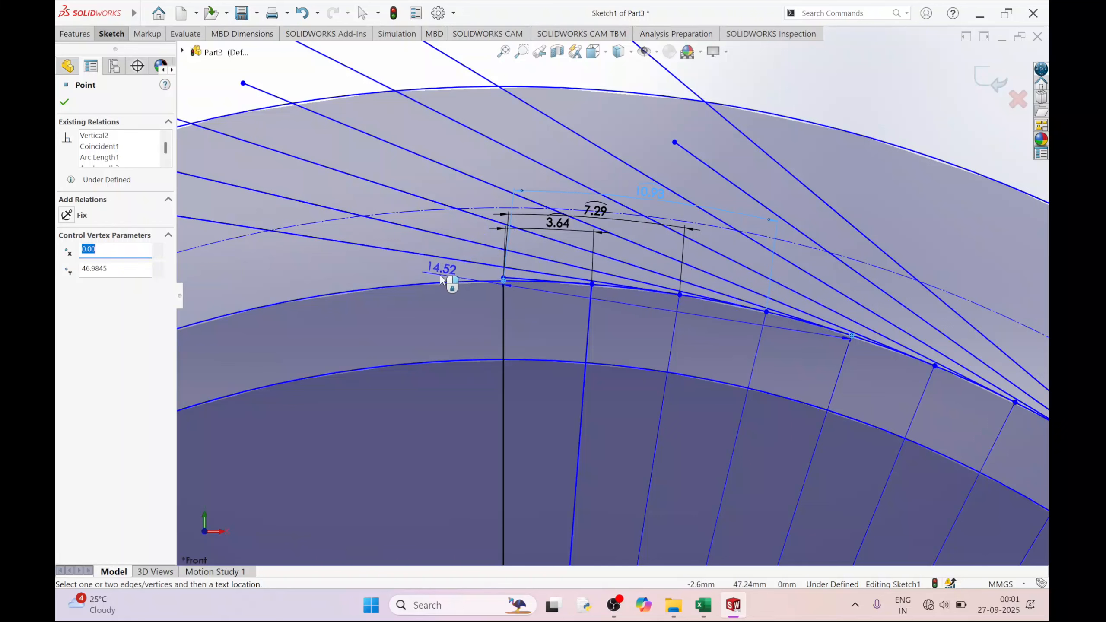
{"action": "left_click", "coordinate": [439, 284]}
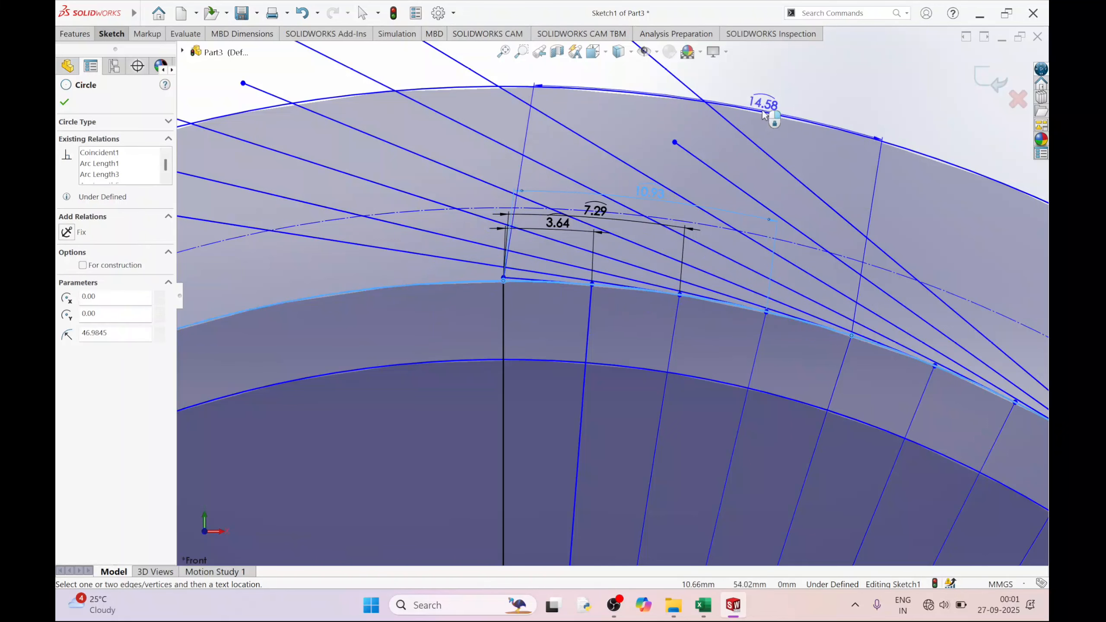
{"action": "left_click", "coordinate": [702, 180]}
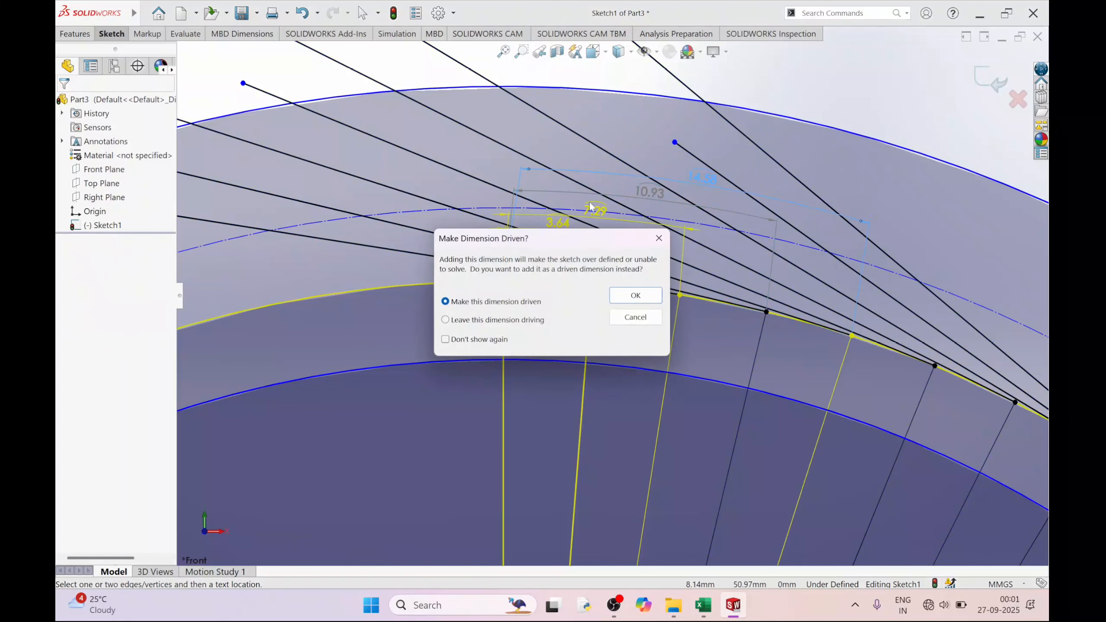
{"action": "left_click", "coordinate": [634, 296]}
{"action": "scroll", "coordinate": [896, 364], "scroll_direction": "up", "scroll_amount": 3}
{"action": "scroll", "coordinate": [897, 364], "scroll_direction": "down", "scroll_amount": 3}
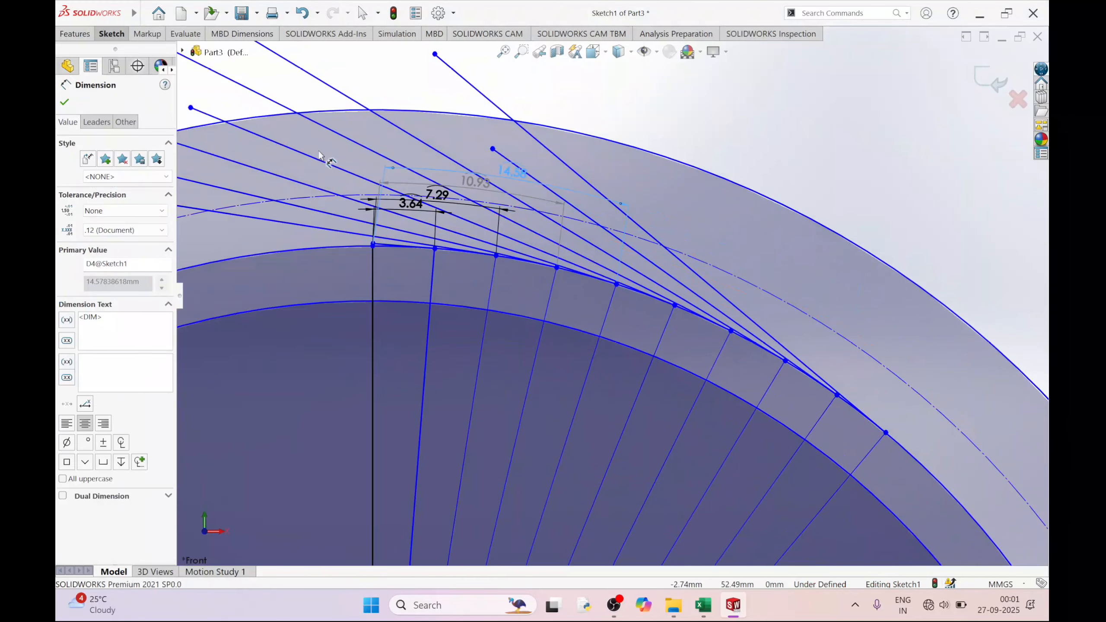
{"action": "left_click", "coordinate": [64, 103]}
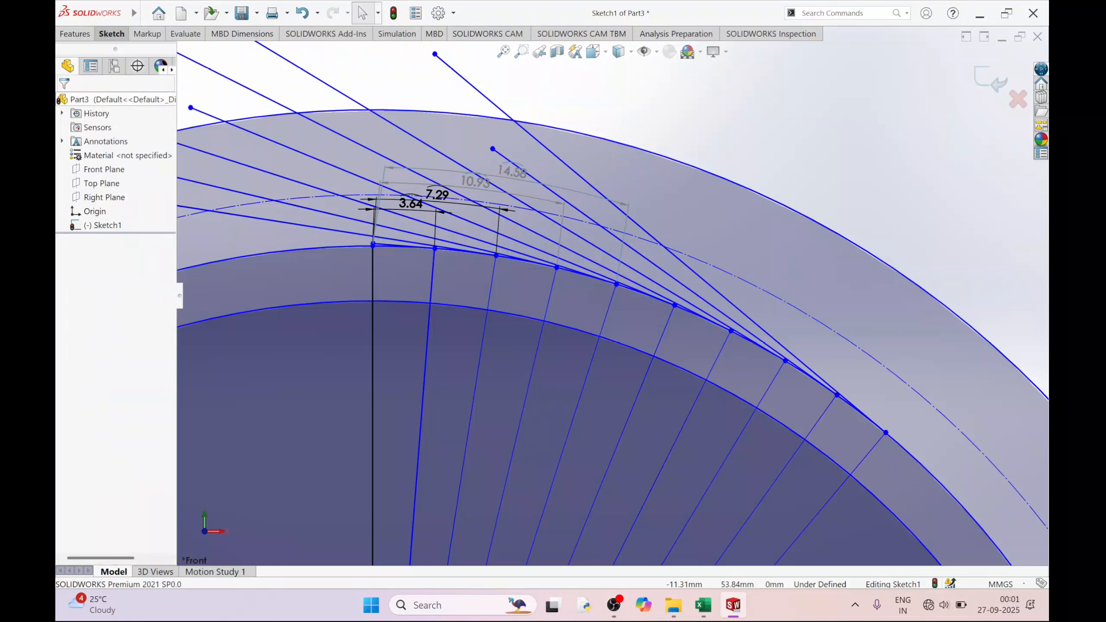
- Add a driven arc-length dimension on the base circle from the vertical line's top end to the fifth patterned radial line's outer end
{"action": "left_click", "coordinate": [111, 33]}
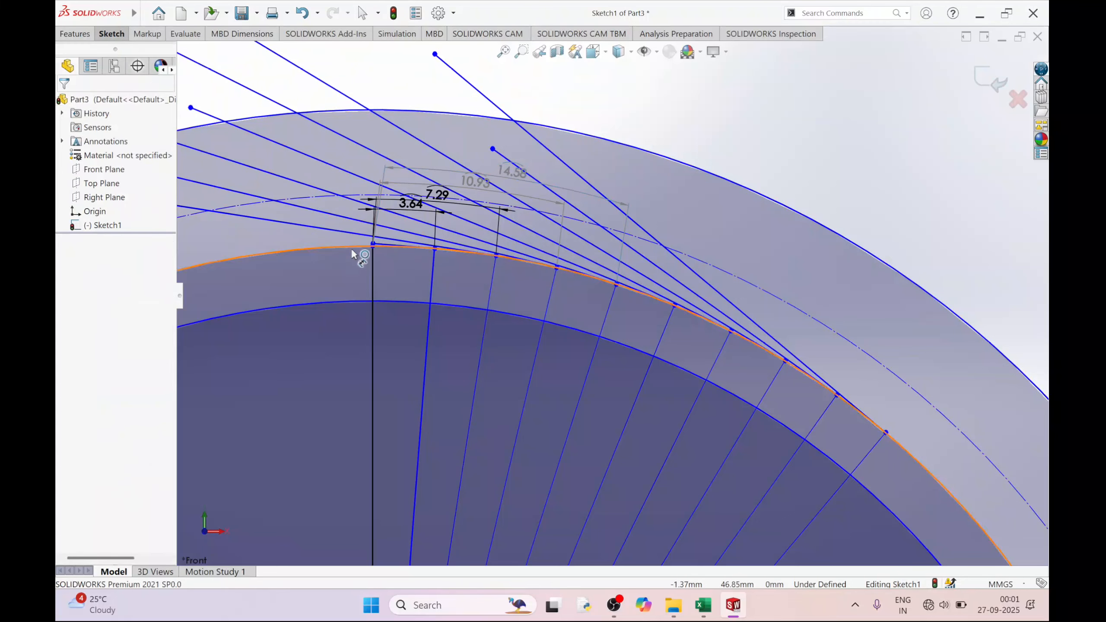
{"action": "left_click", "coordinate": [373, 245]}
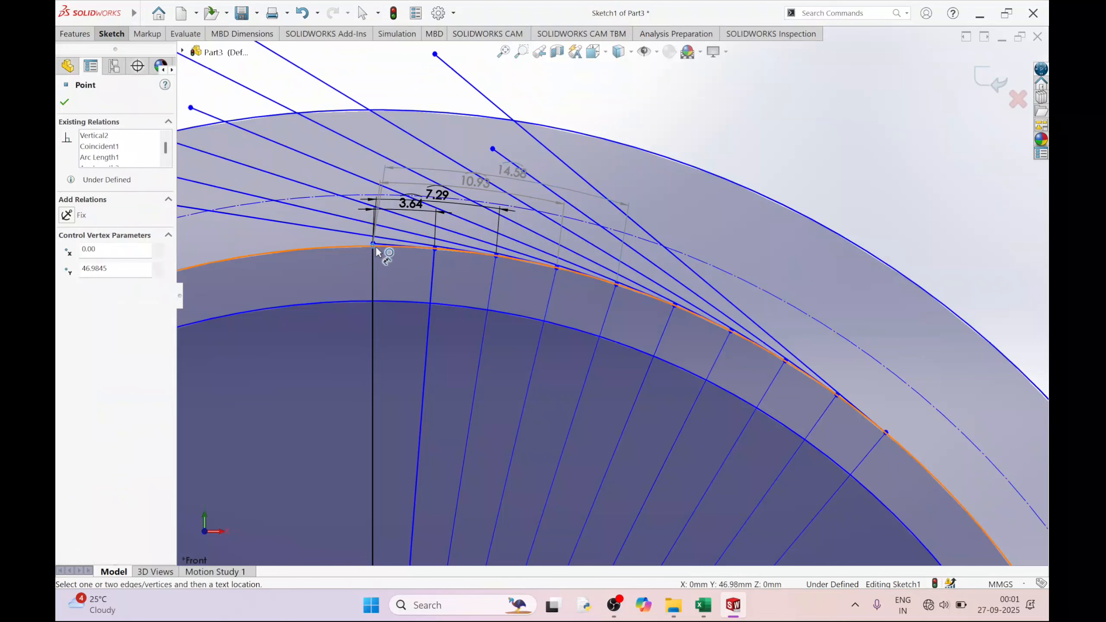
{"action": "left_click", "coordinate": [674, 305]}
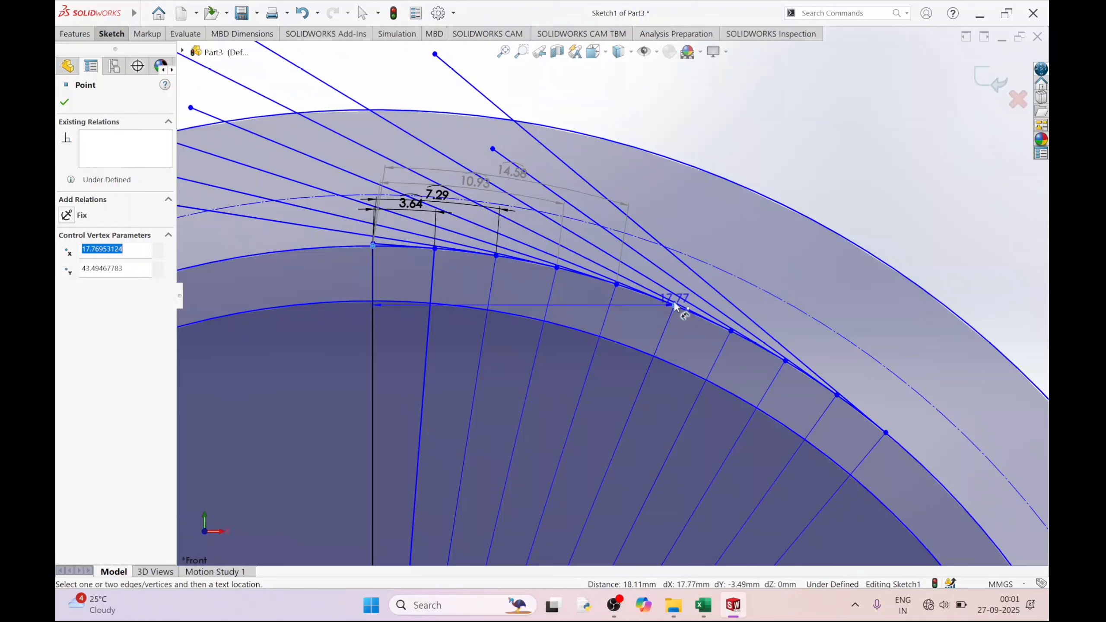
{"action": "left_click", "coordinate": [317, 249]}
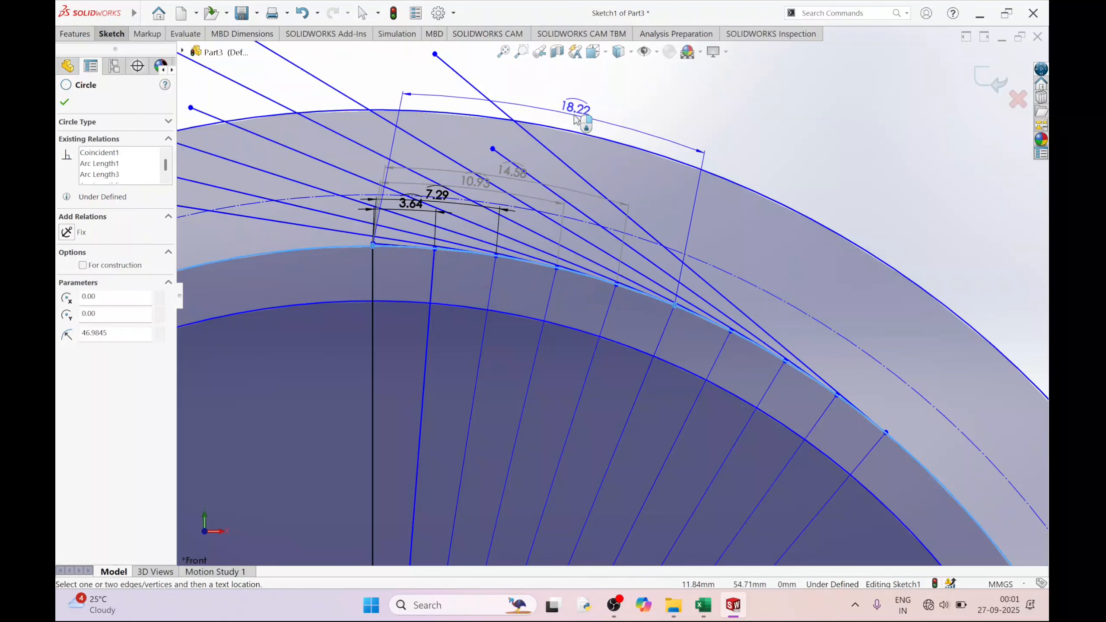
{"action": "left_click", "coordinate": [579, 121]}
{"action": "left_click", "coordinate": [647, 299]}
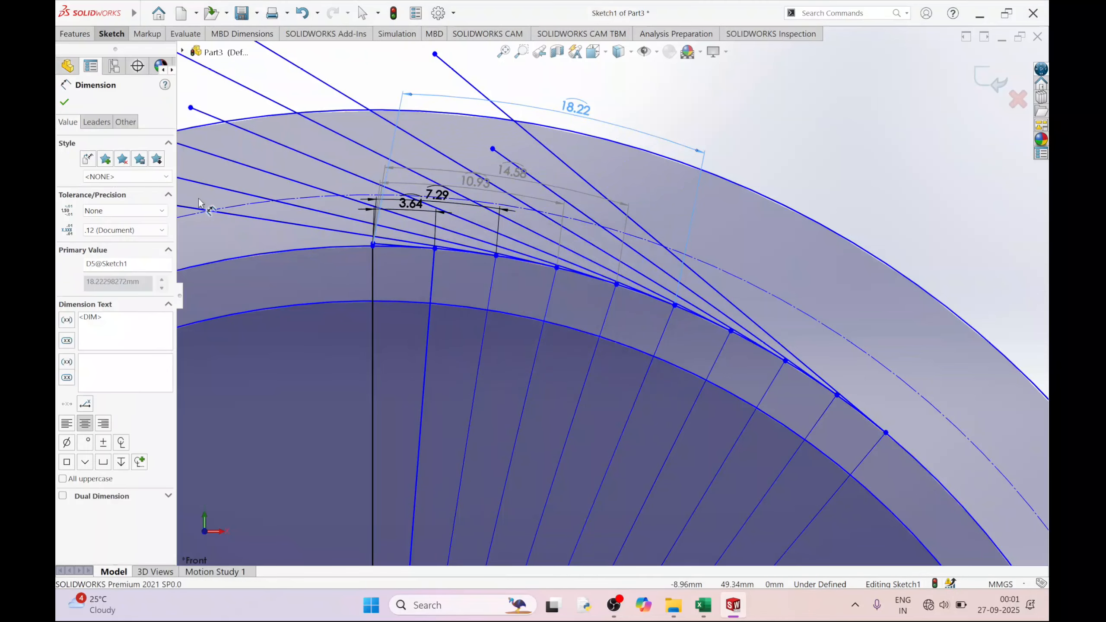
- Add a driven arc-length dimension on the base circle from the vertical line's top end to the sixth patterned radial line's outer end
{"action": "left_click", "coordinate": [731, 330]}
{"action": "left_click", "coordinate": [374, 246]}
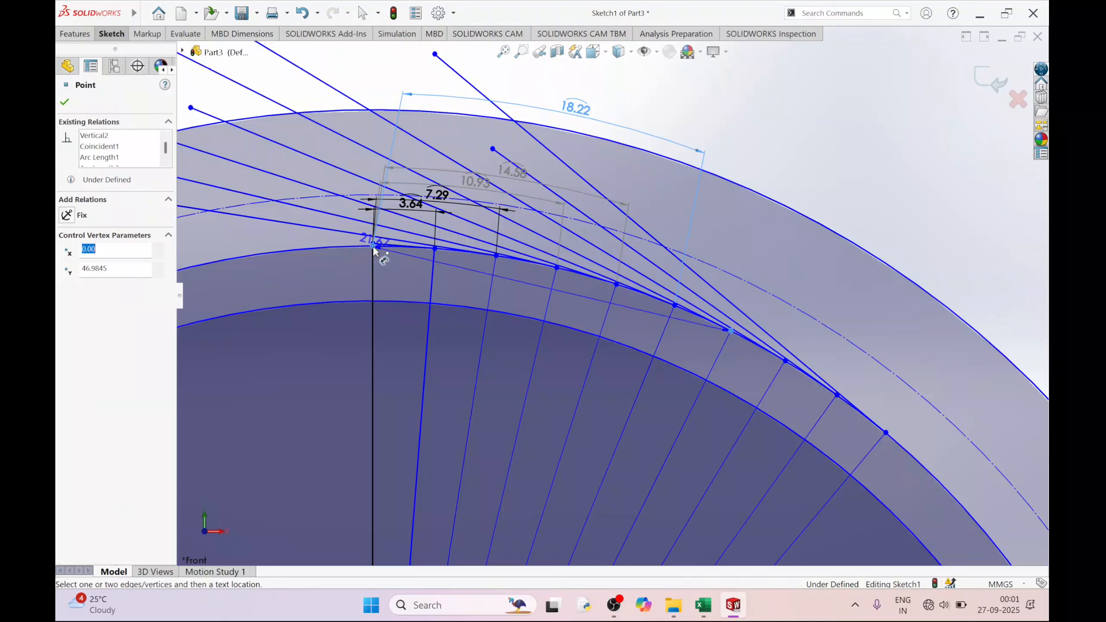
{"action": "left_click", "coordinate": [930, 475]}
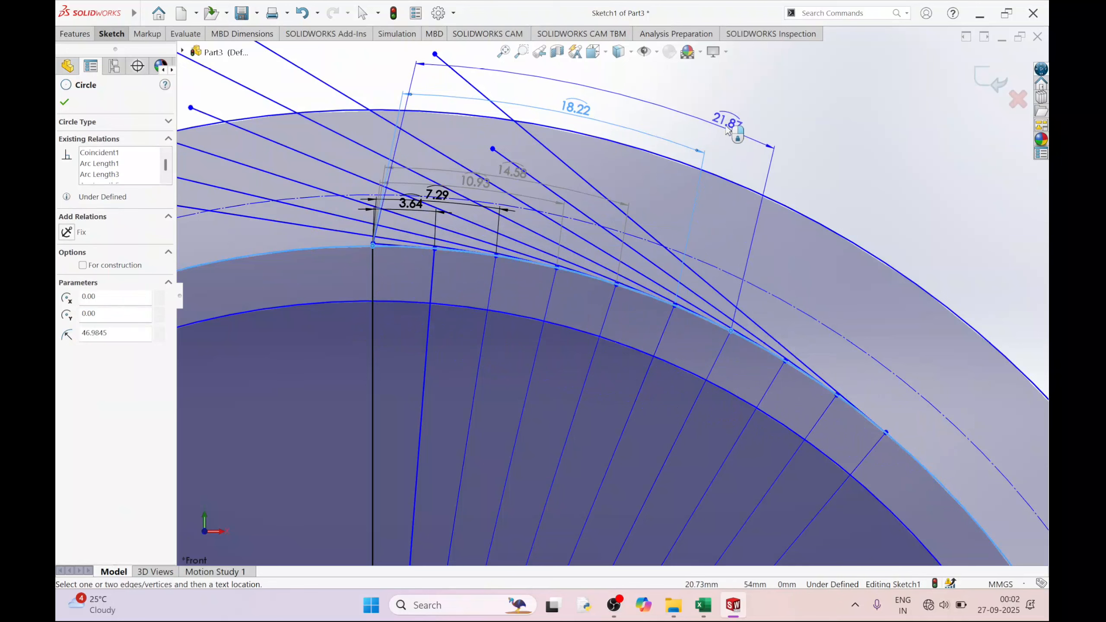
{"action": "left_click", "coordinate": [736, 124]}
{"action": "left_click", "coordinate": [635, 295]}
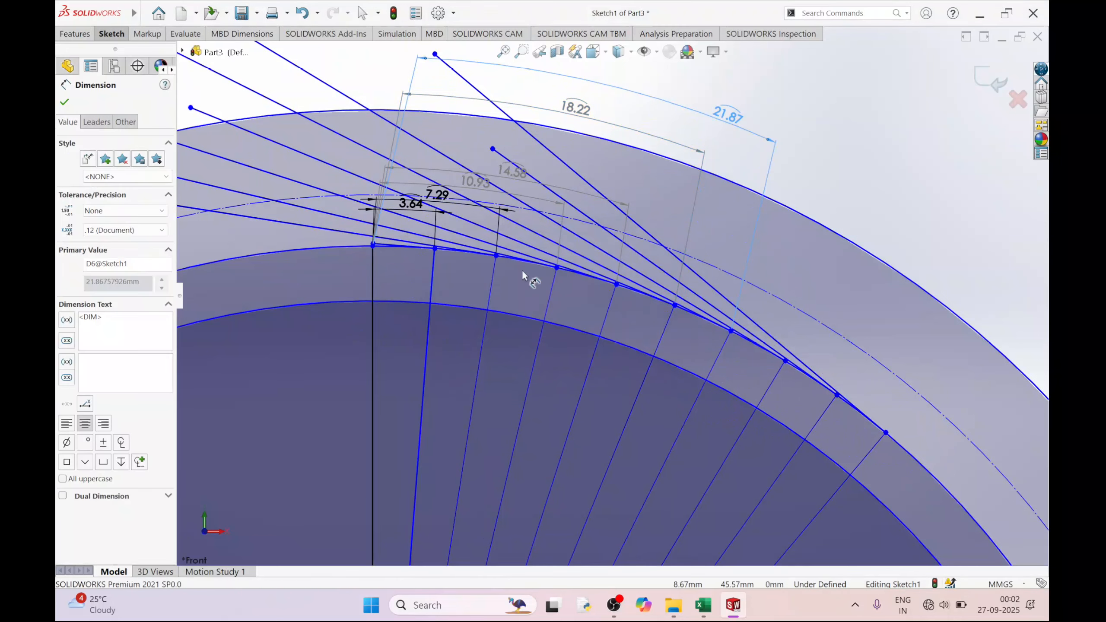
{"action": "left_click", "coordinate": [64, 103]}
- Add a driven arc-length dimension on the base circle from the vertical line's top end to the seventh patterned radial line's outer end
{"action": "left_click", "coordinate": [112, 34]}
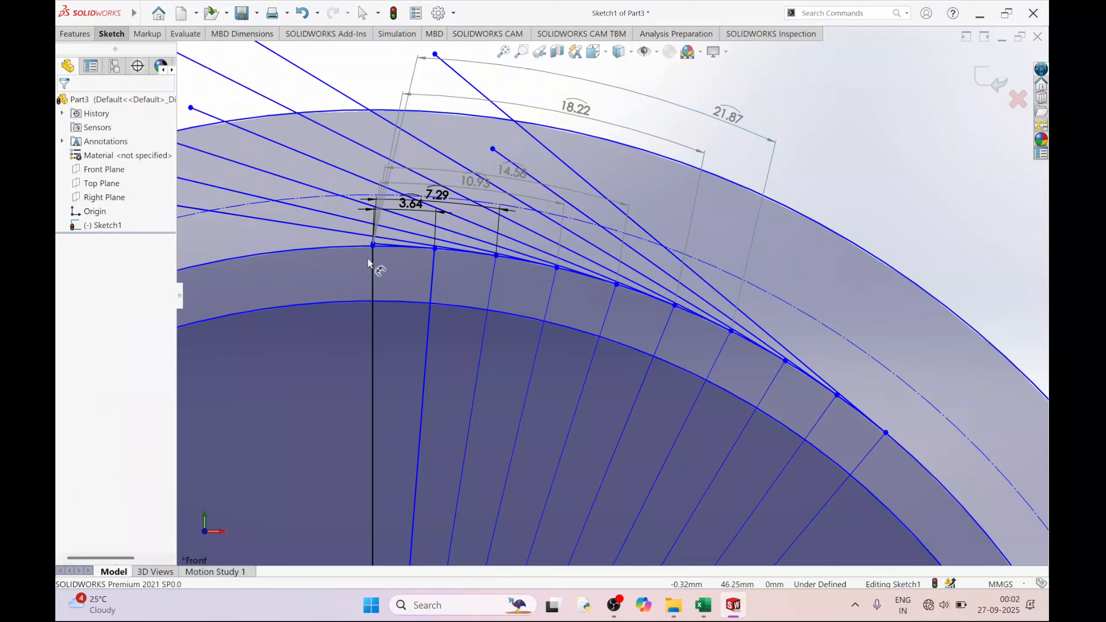
{"action": "left_click", "coordinate": [373, 247]}
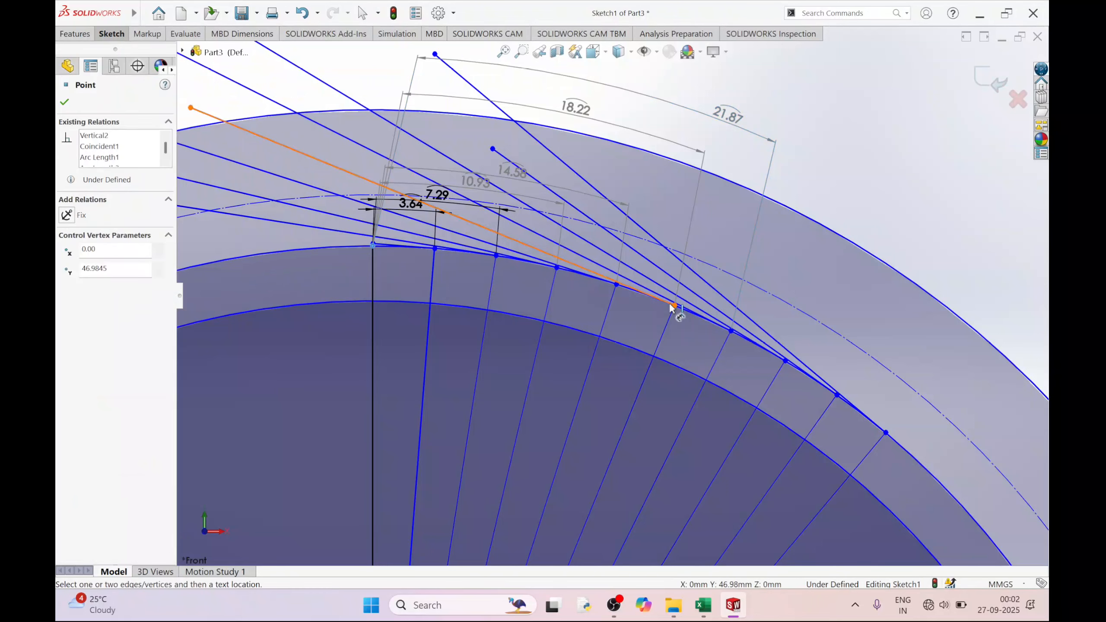
{"action": "left_click", "coordinate": [329, 247]}
{"action": "left_click", "coordinate": [785, 361]}
{"action": "left_click", "coordinate": [773, 99]}
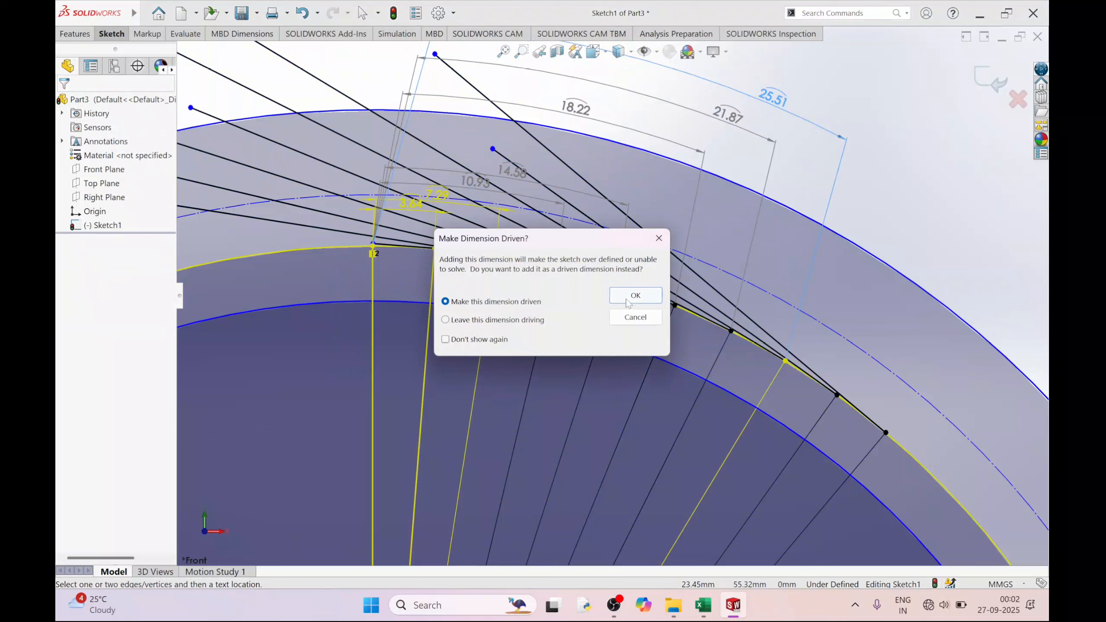
{"action": "left_click", "coordinate": [635, 296]}
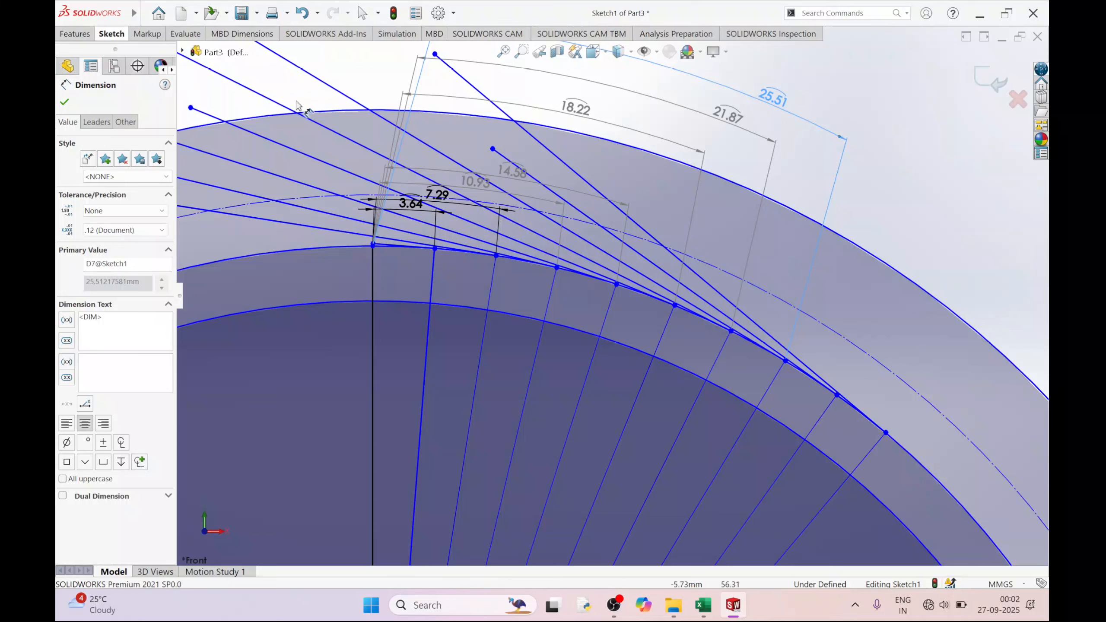
- Add a driven arc-length dimension on the base circle from the vertical line's top end to the eighth patterned radial line's outer end
{"action": "left_click", "coordinate": [372, 245]}
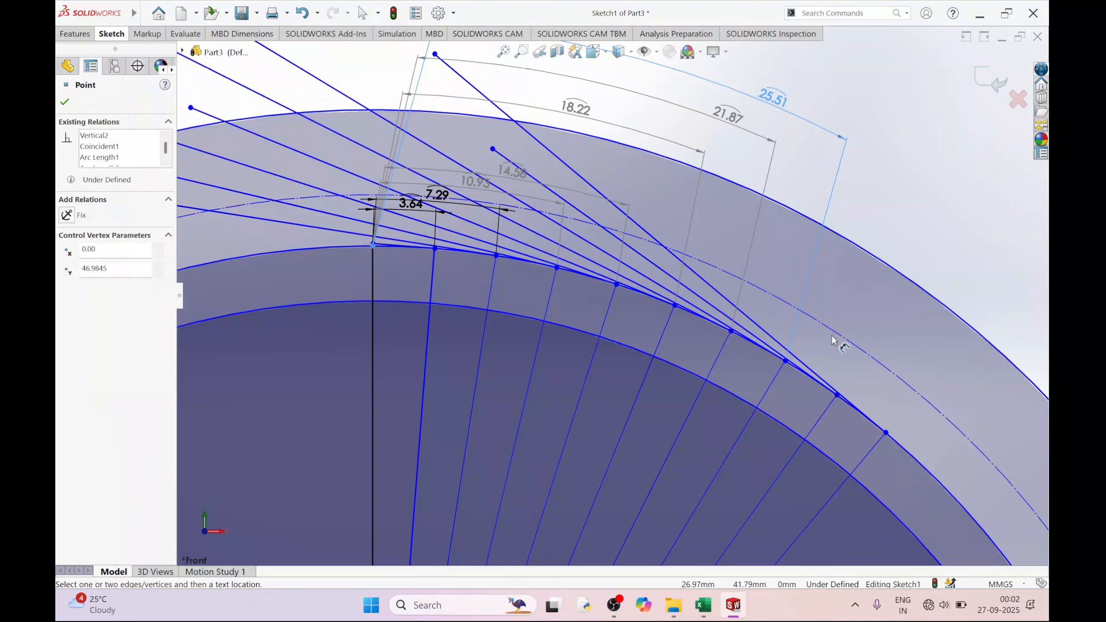
{"action": "left_click", "coordinate": [837, 397]}
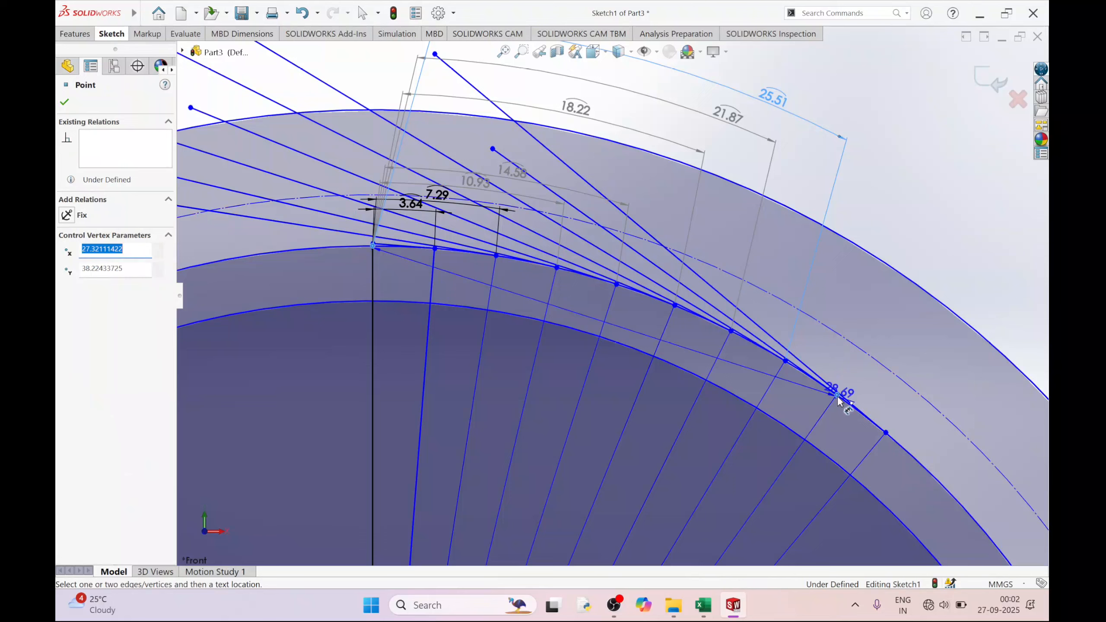
{"action": "left_click", "coordinate": [334, 249]}
{"action": "scroll", "coordinate": [807, 138], "scroll_direction": "up", "scroll_amount": 1}
{"action": "left_click", "coordinate": [802, 127]}
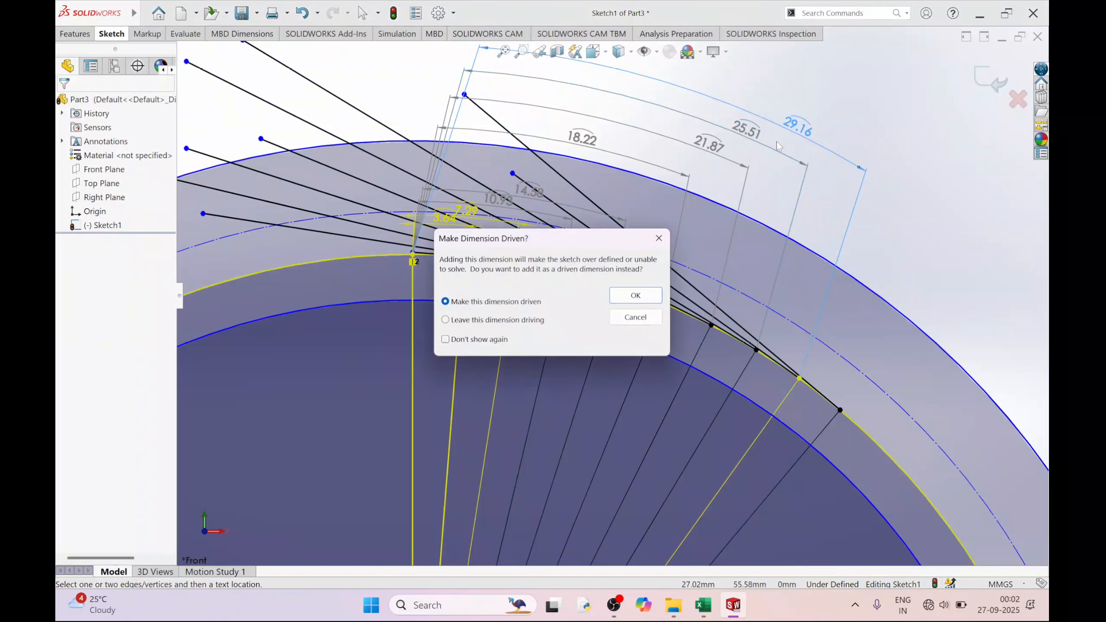
{"action": "left_click", "coordinate": [623, 296]}
{"action": "left_click", "coordinate": [65, 104]}
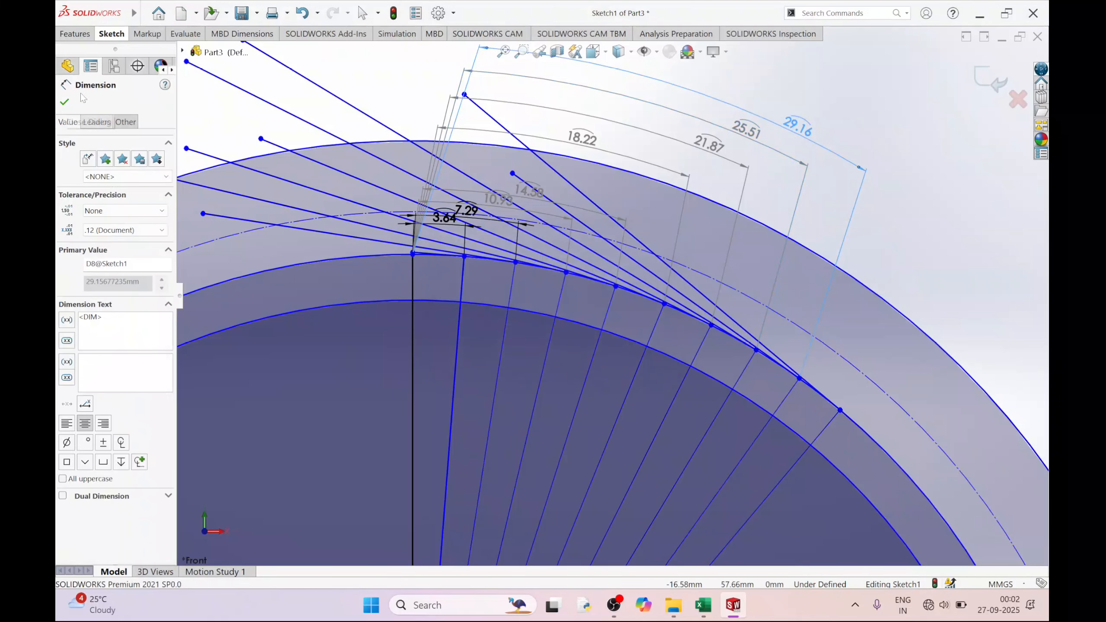
- Add a driven arc-length dimension on the base circle from the vertical line's top end to the ninth patterned radial line's outer end
{"action": "left_click", "coordinate": [840, 411]}
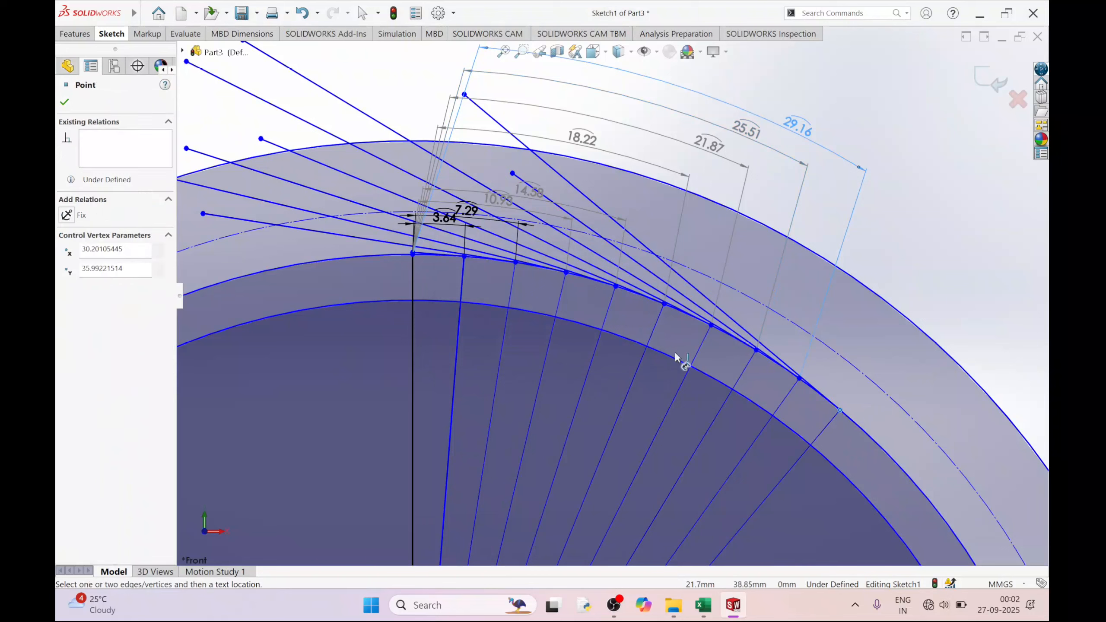
{"action": "left_click", "coordinate": [413, 255]}
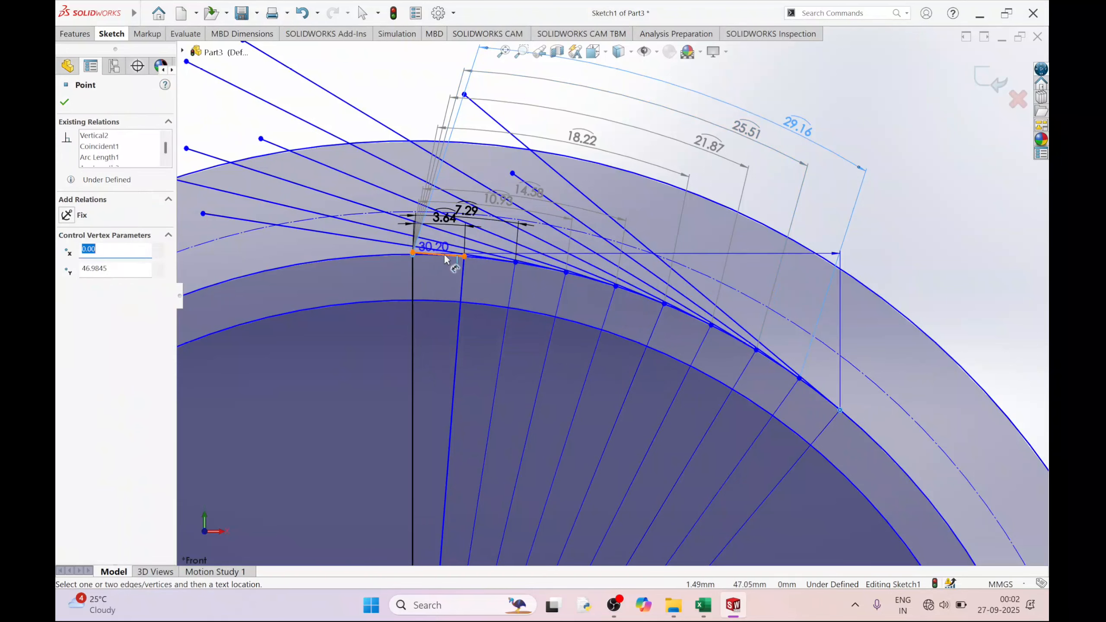
{"action": "left_click", "coordinate": [371, 257]}
{"action": "left_click", "coordinate": [848, 123]}
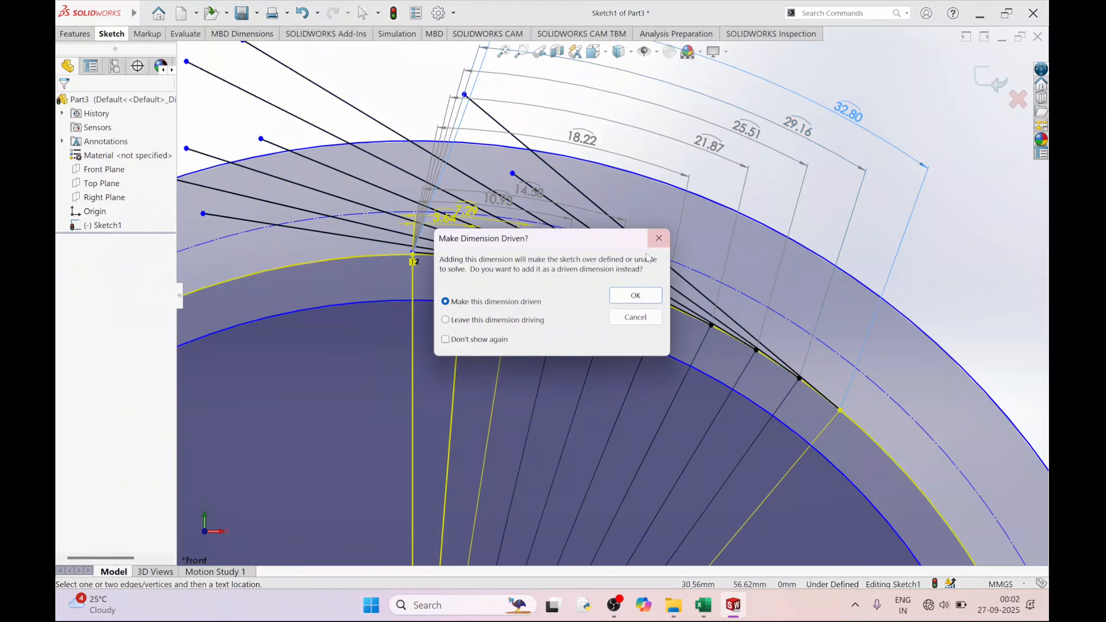
{"action": "left_click", "coordinate": [636, 294]}
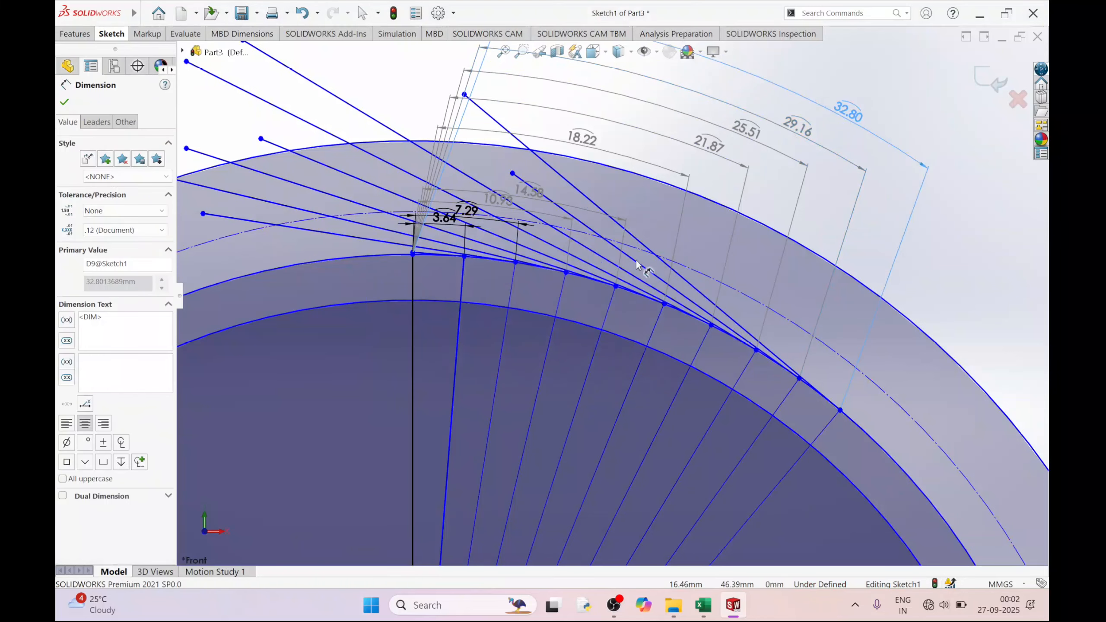
{"action": "left_click", "coordinate": [65, 102]}
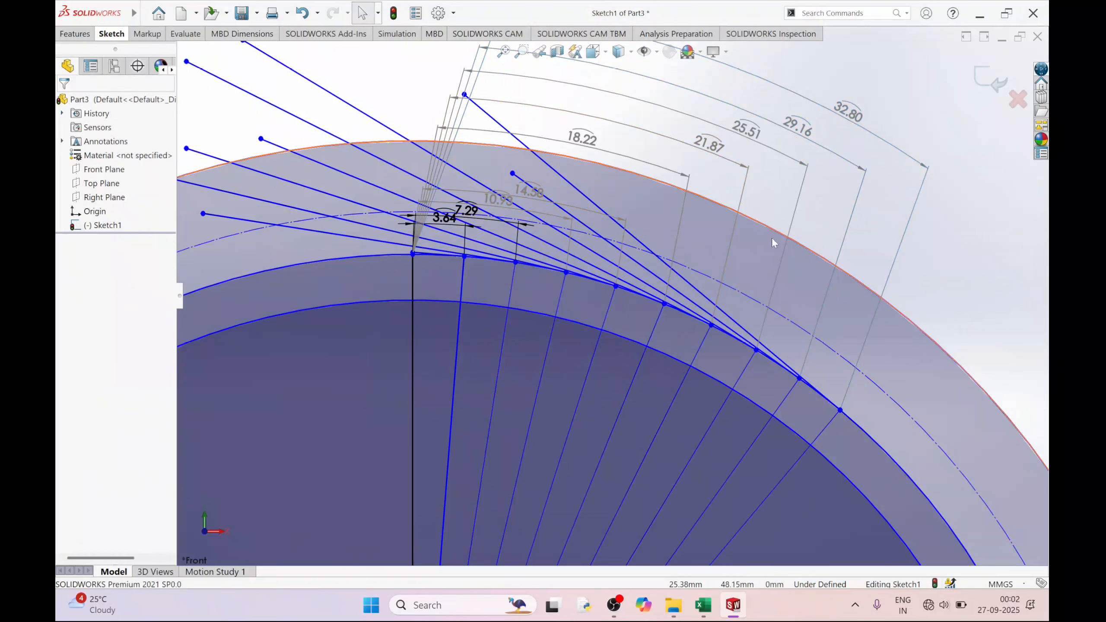
- Set the tangent line lengths to 32.80 mm at the ninth radial line and 29.16 mm at the eighth
{"action": "scroll", "coordinate": [952, 238], "scroll_direction": "down", "scroll_amount": 1}
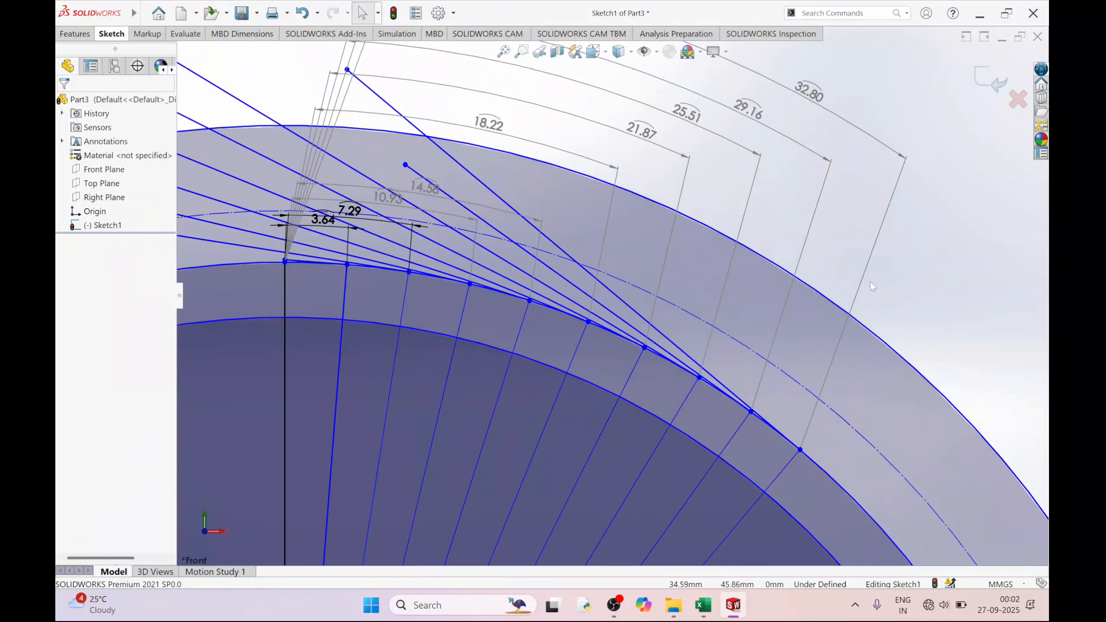
{"action": "left_click", "coordinate": [610, 293]}
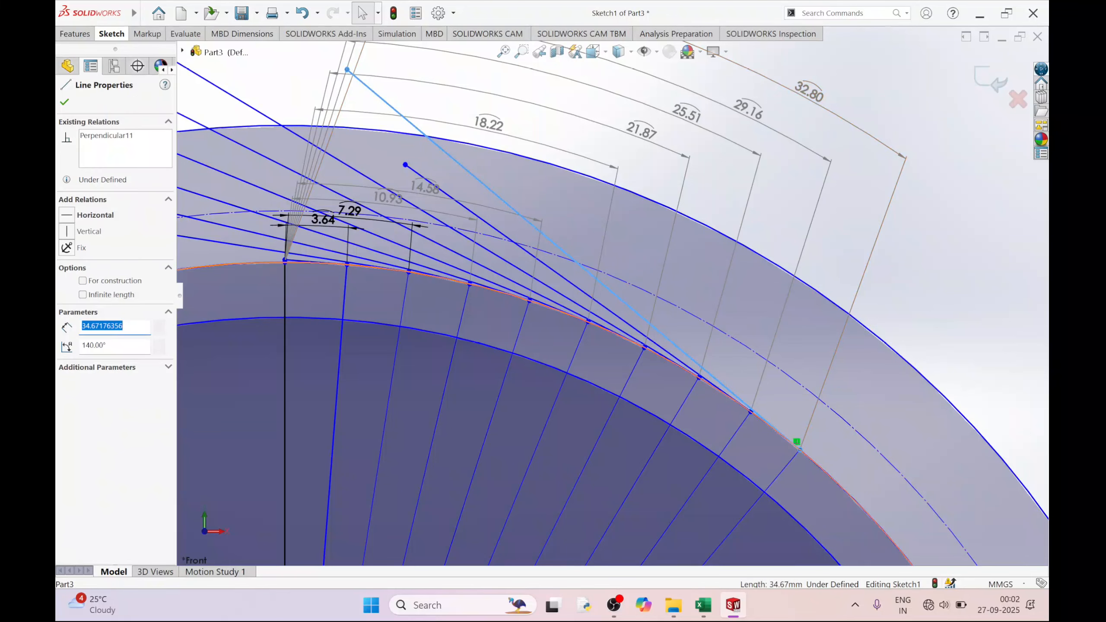
{"action": "type", "text": "32.80"}
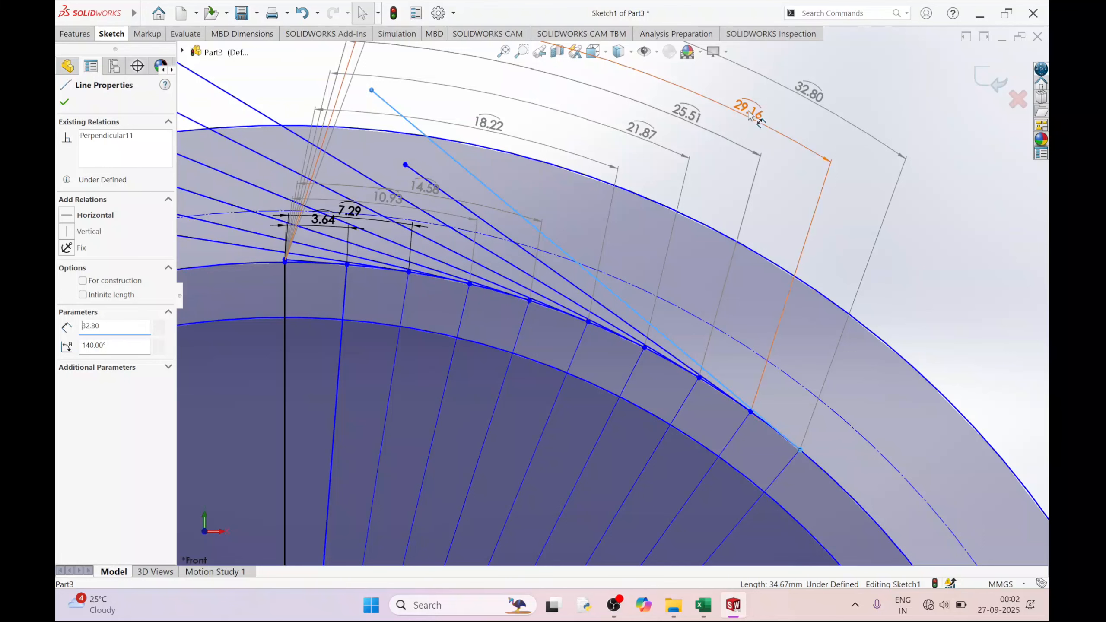
{"action": "left_click", "coordinate": [603, 307]}
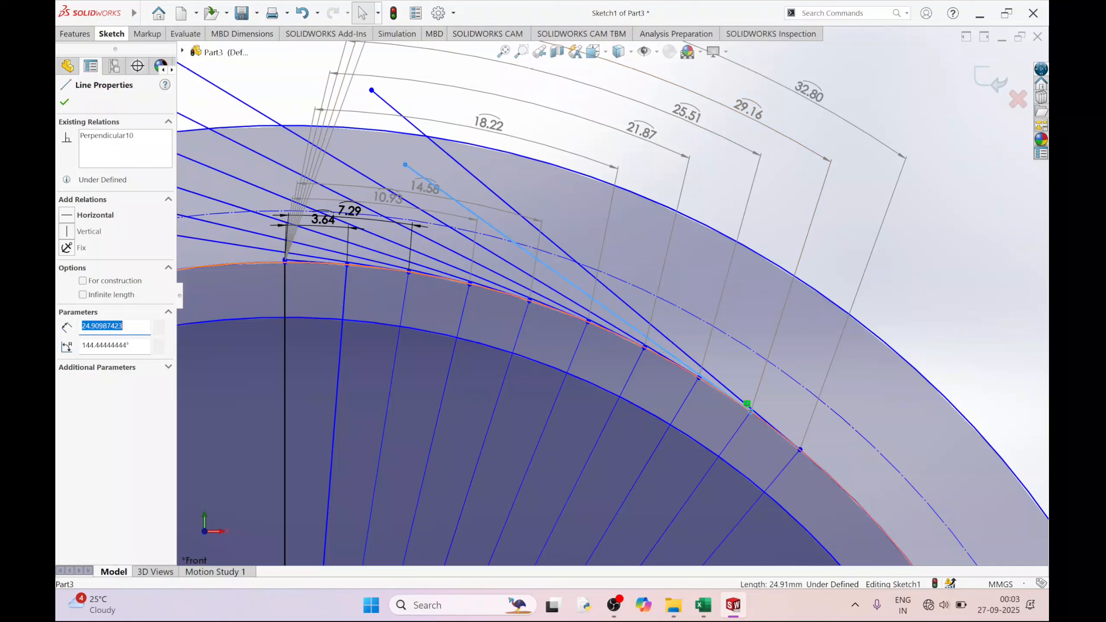
{"action": "type", "text": "29.16"}
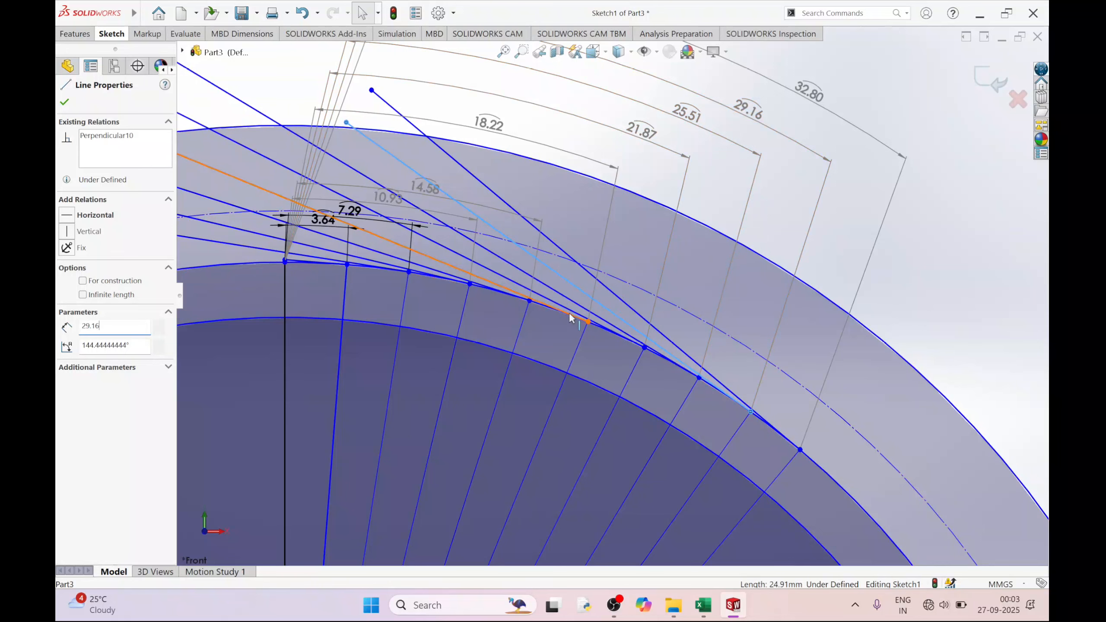
- Set the tangent line lengths to 25.51 mm at the seventh radial line and 21.87 mm at the sixth
{"action": "left_click", "coordinate": [566, 296]}
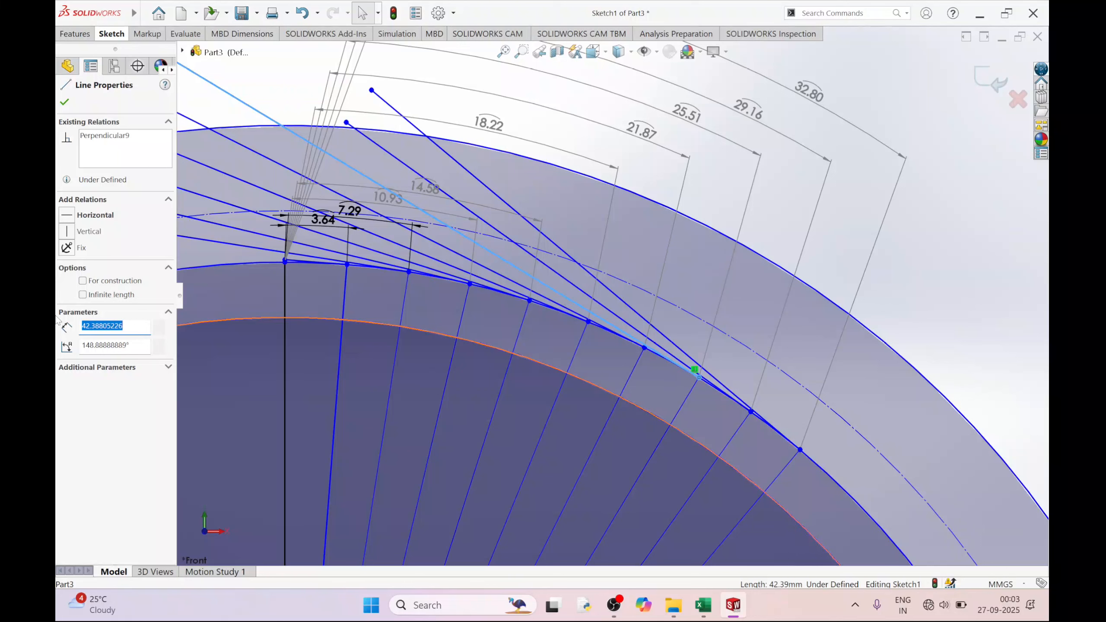
{"action": "type", "text": "25.51"}
{"action": "key", "text": "Return"}
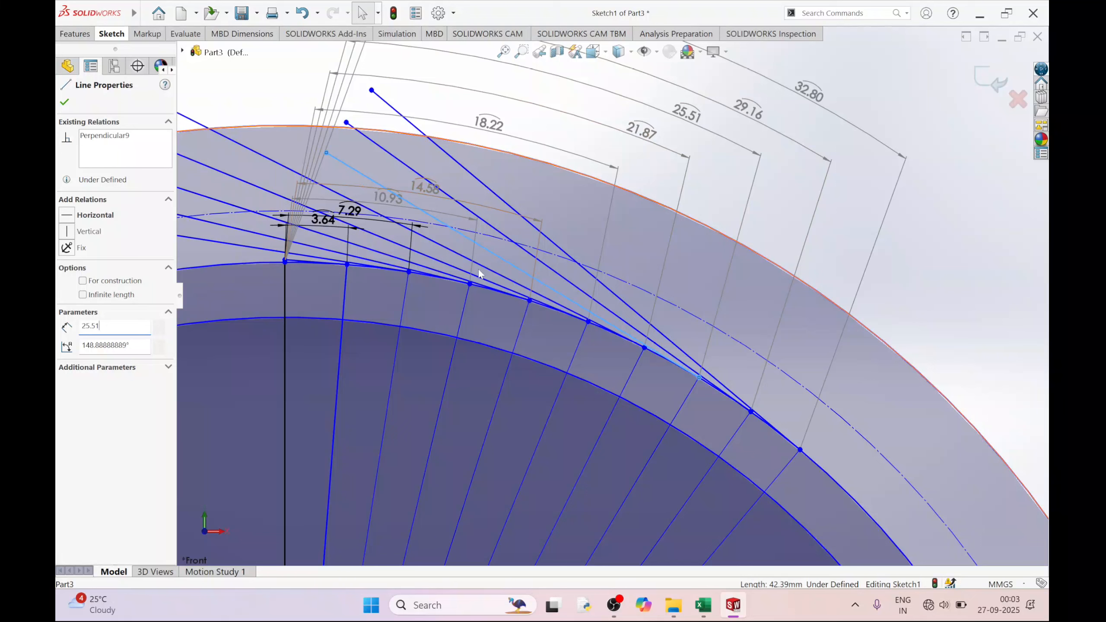
{"action": "left_click", "coordinate": [259, 153]}
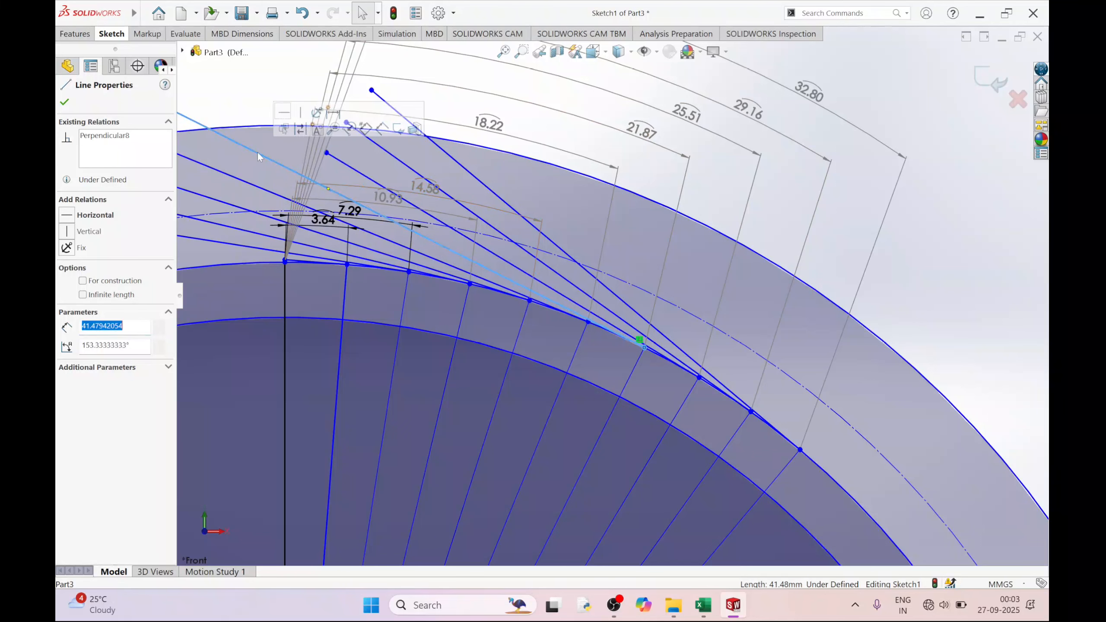
{"action": "type", "text": "21.87"}
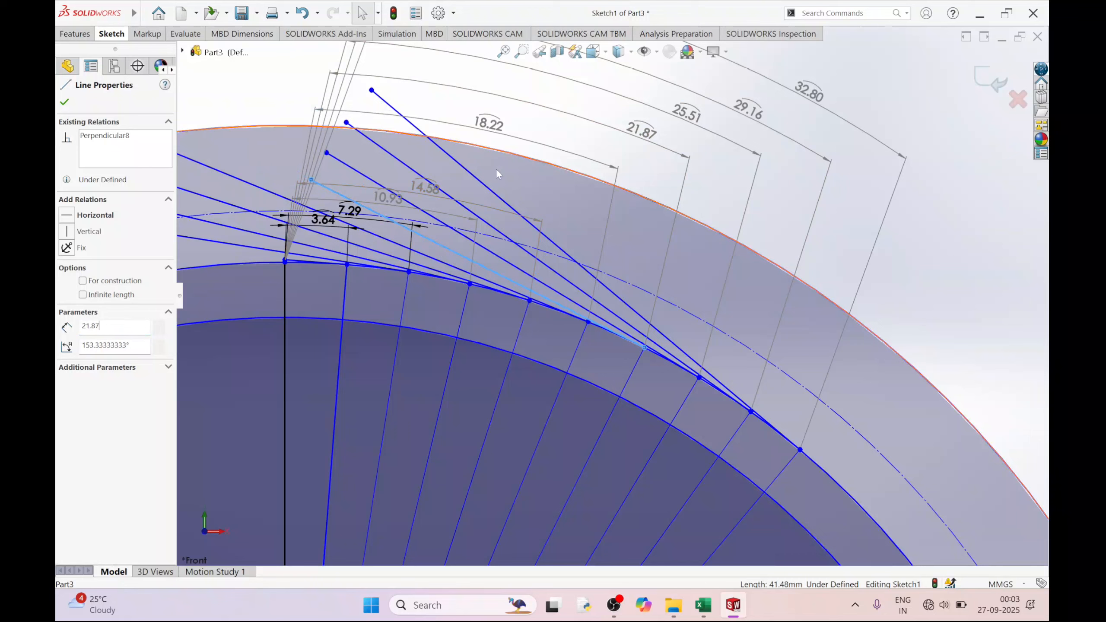
- Set the tangent line lengths to 18.22 mm at the fifth radial line and 14.58 mm at the fourth
{"action": "left_click", "coordinate": [255, 191]}
{"action": "type", "text": "18.22"}
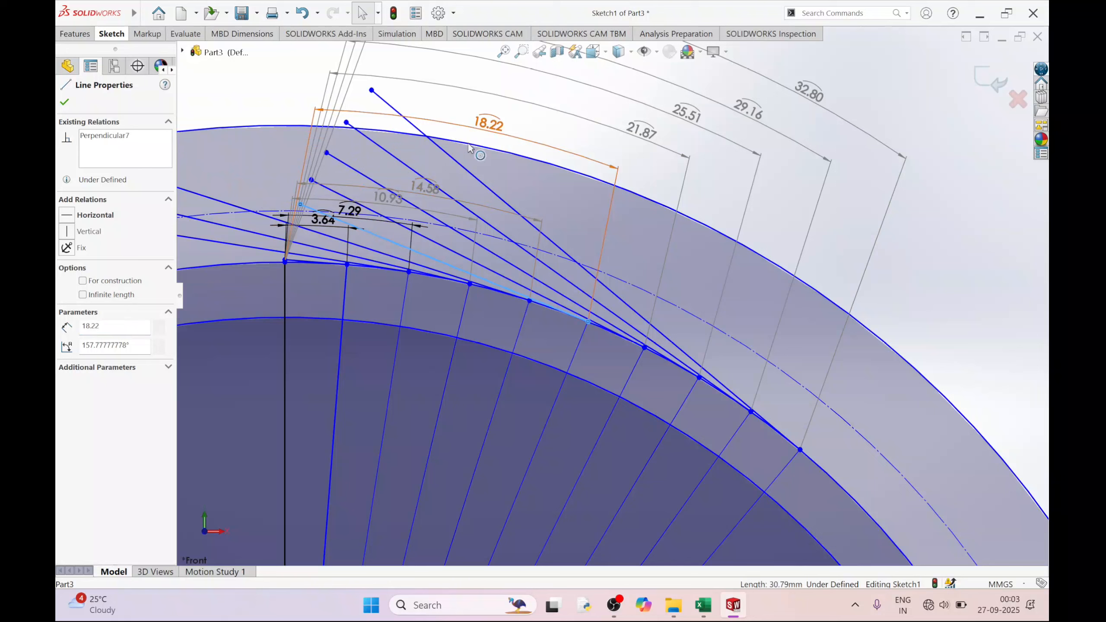
{"action": "left_click", "coordinate": [204, 198]}
{"action": "type", "text": "14.58"}
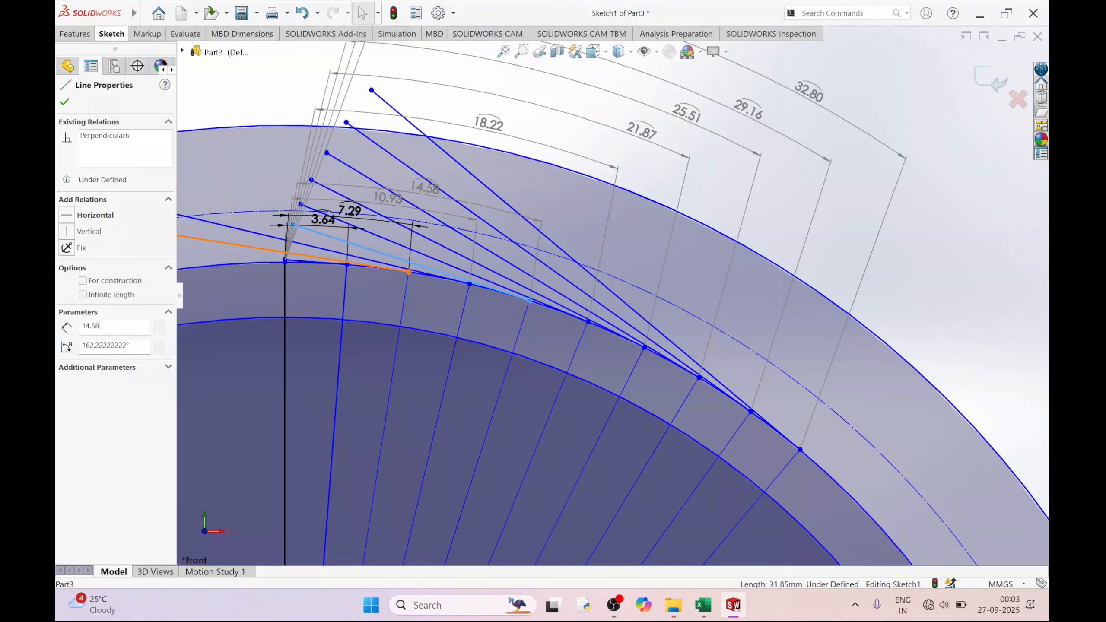
- Set the tangent line lengths to 10.93 mm at the third radial line and 7.29 mm at the second
{"action": "left_click", "coordinate": [238, 229]}
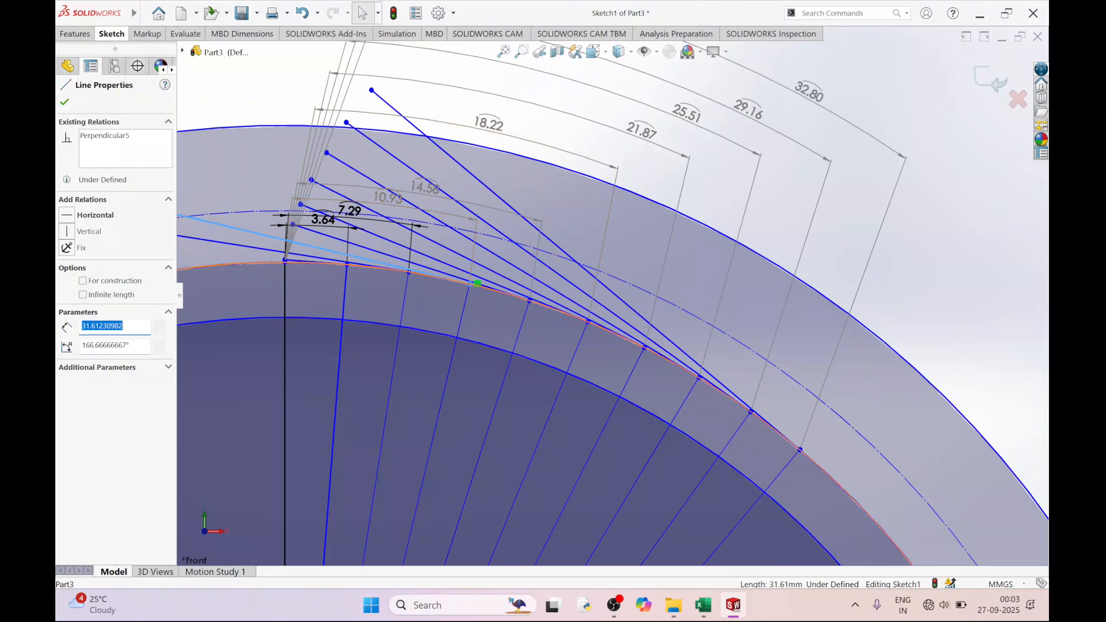
{"action": "type", "text": "10.93"}
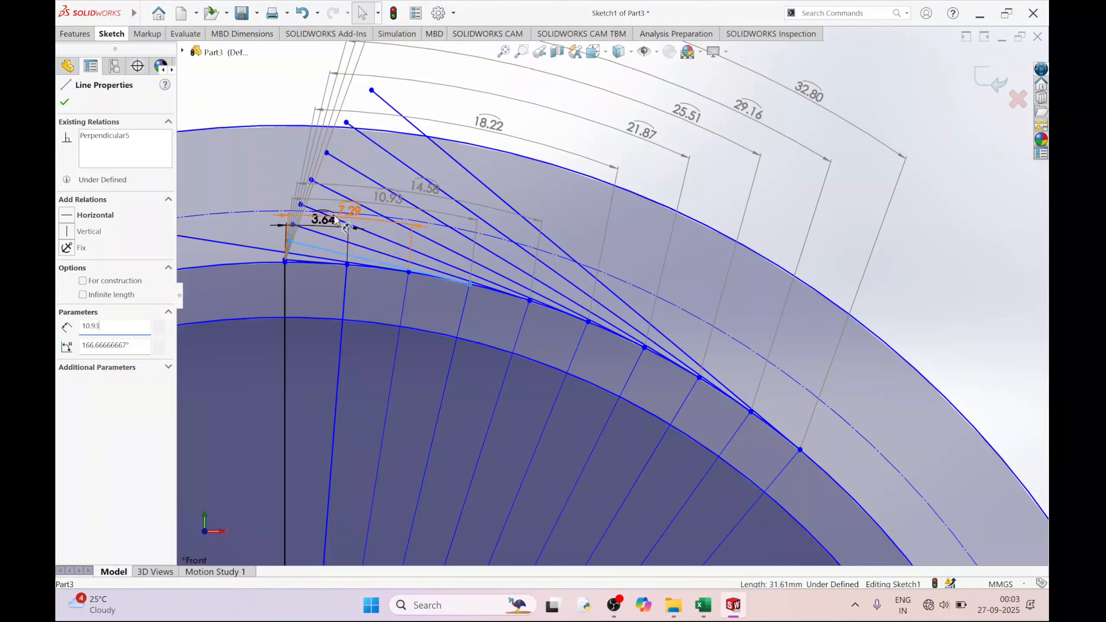
{"action": "scroll", "coordinate": [357, 228], "scroll_direction": "down", "scroll_amount": 2}
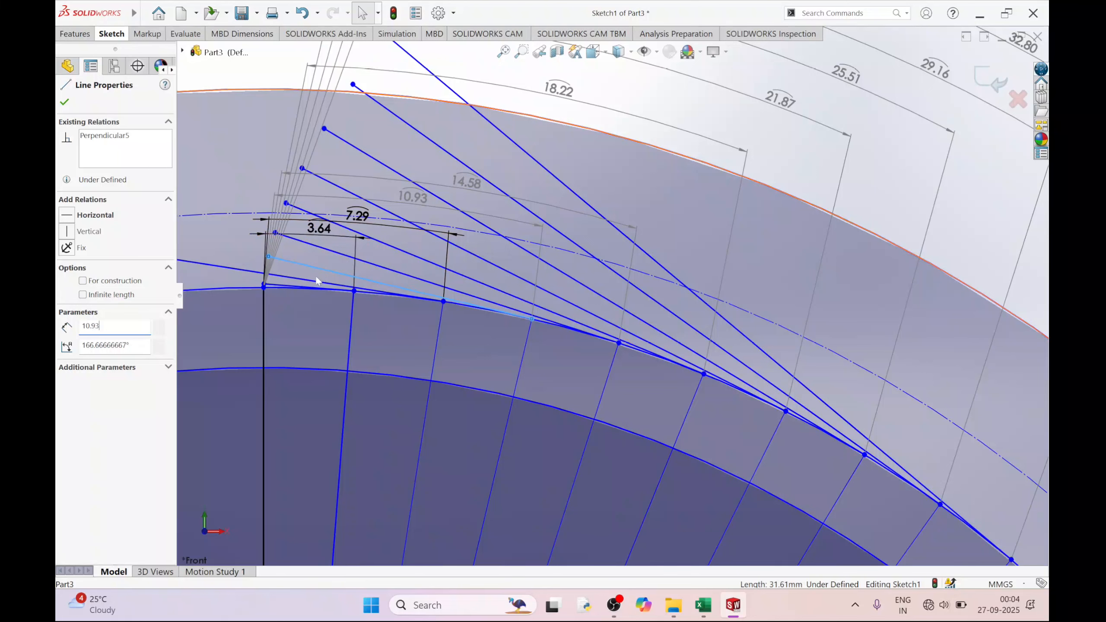
{"action": "left_click", "coordinate": [304, 283]}
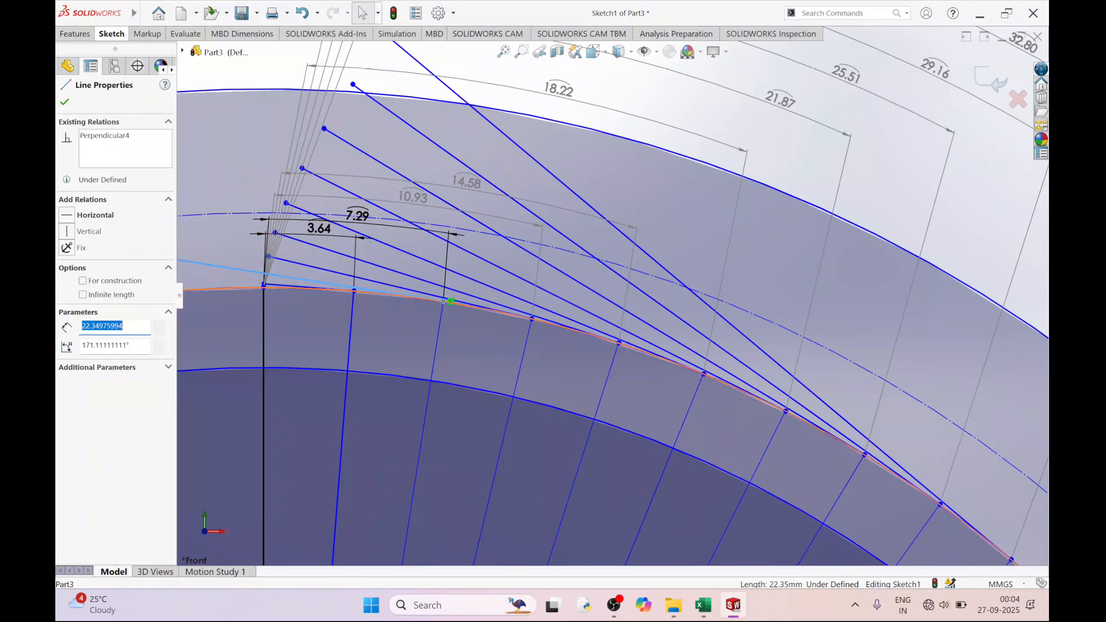
{"action": "type", "text": "7."}
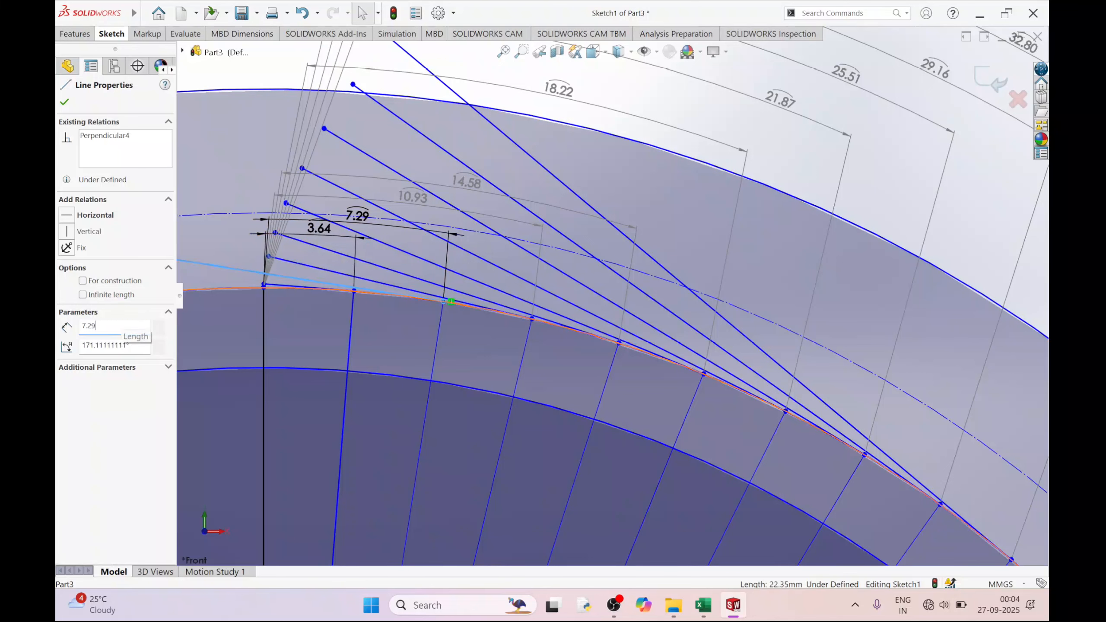
{"action": "type", "text": "29"}
- Hide the sketch dimensions in the graphics area and clear the tangent line selection
{"action": "scroll", "coordinate": [282, 290], "scroll_direction": "up", "scroll_amount": 5}
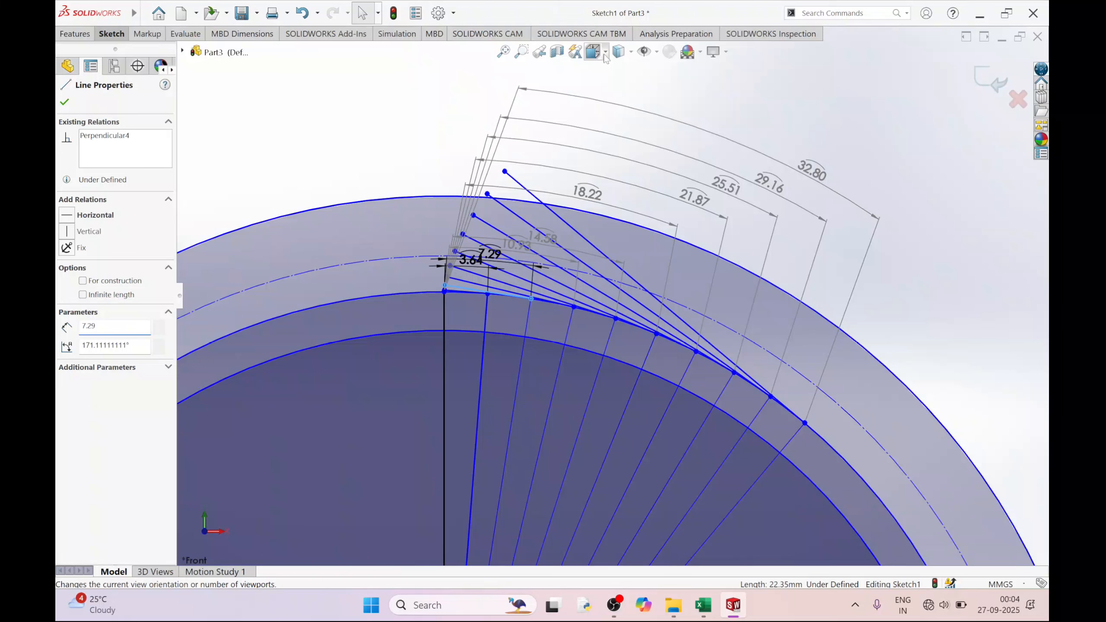
{"action": "mouse_move", "coordinate": [657, 53]}
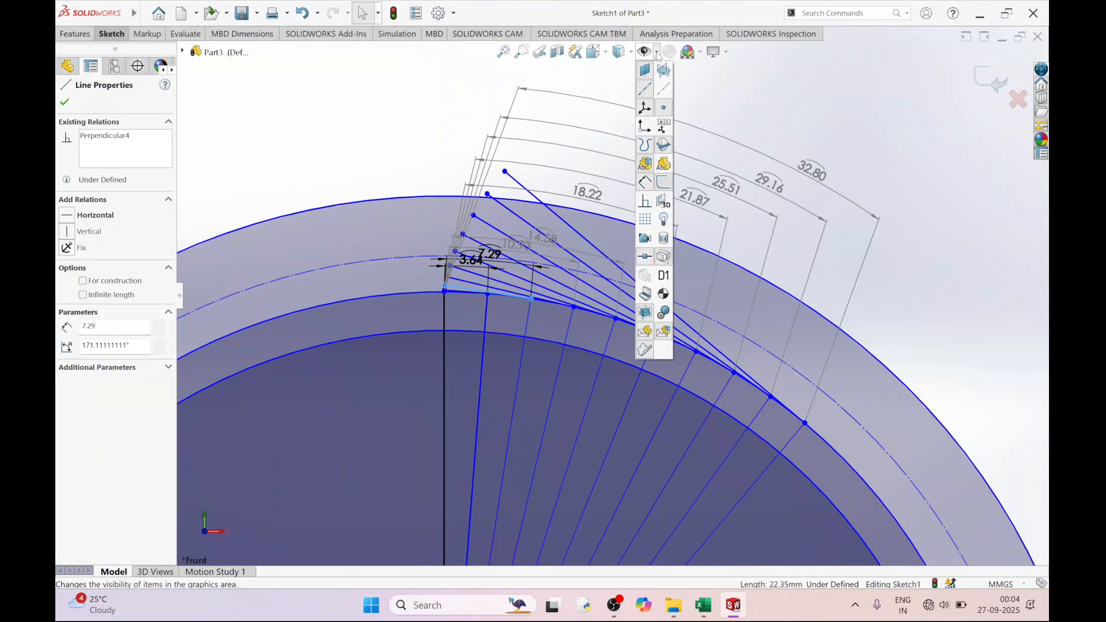
{"action": "left_click", "coordinate": [646, 183]}
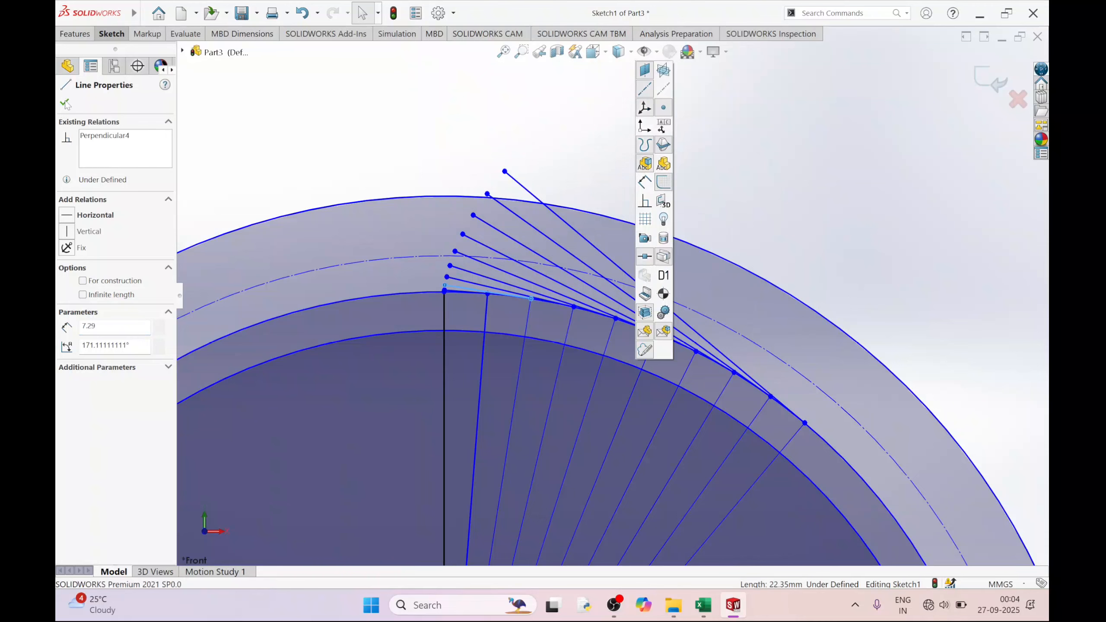
{"action": "scroll", "coordinate": [487, 237], "scroll_direction": "down", "scroll_amount": 3}
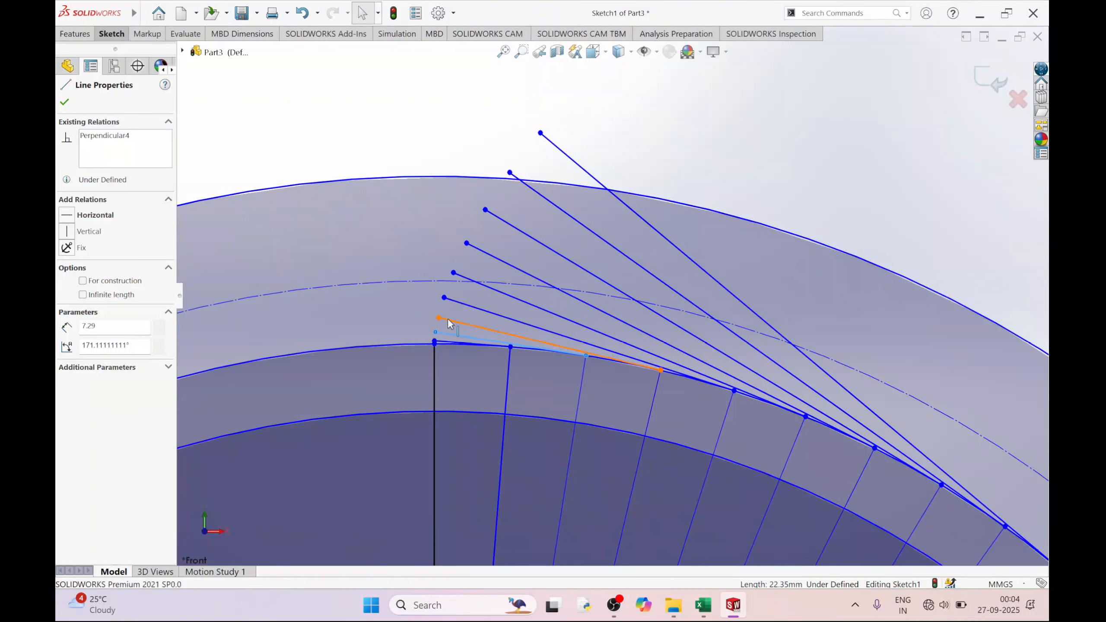
{"action": "left_click", "coordinate": [376, 158]}
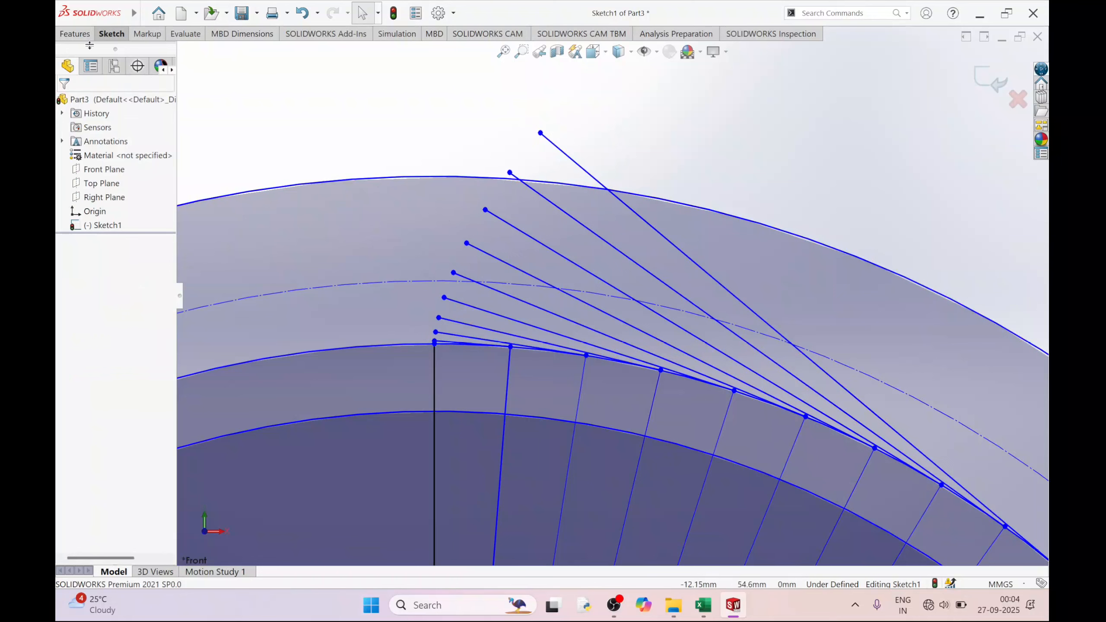
- Draw the involute as a spline from the vertical line's top end through the free ends of all nine tangent lines in order
{"action": "left_click", "coordinate": [110, 35]}
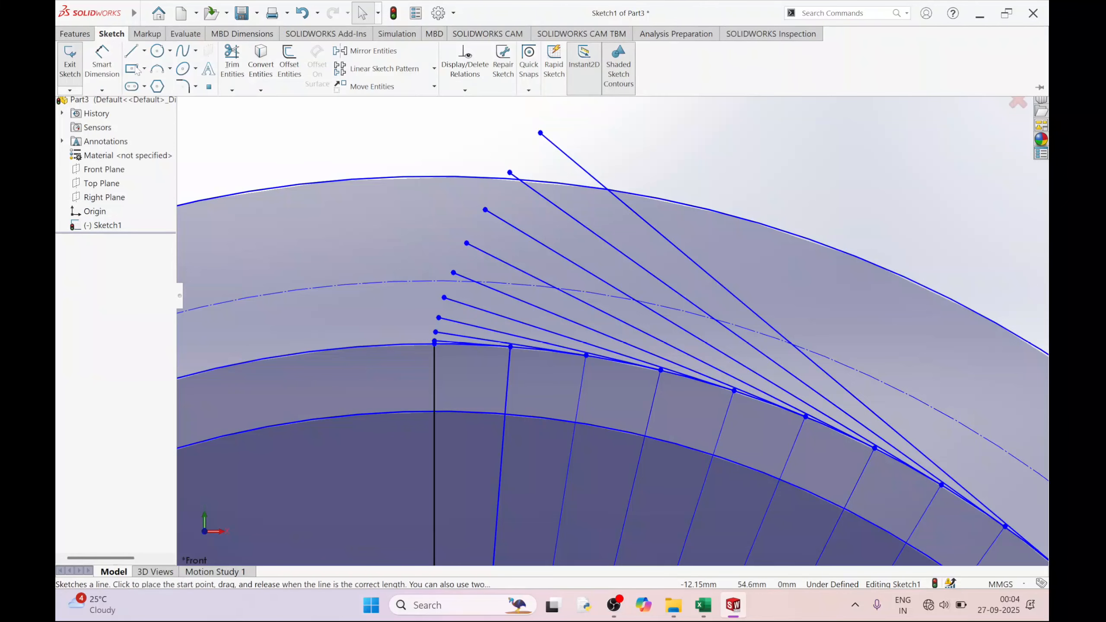
{"action": "left_click", "coordinate": [184, 57]}
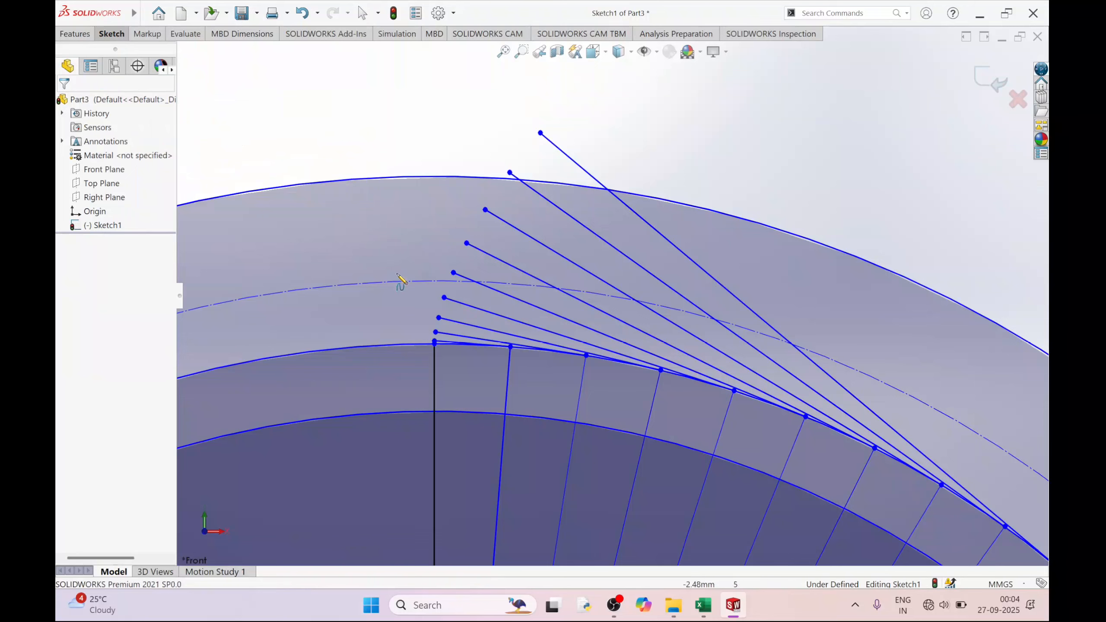
{"action": "scroll", "coordinate": [440, 347], "scroll_direction": "down", "scroll_amount": 5}
{"action": "scroll", "coordinate": [514, 344], "scroll_direction": "down", "scroll_amount": 3}
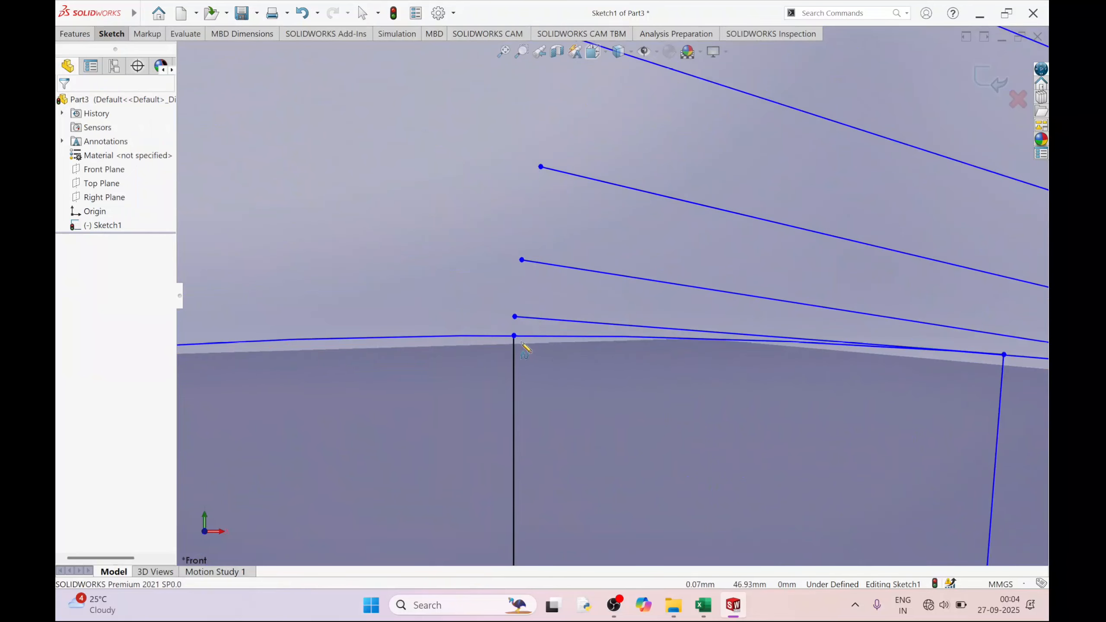
{"action": "left_click", "coordinate": [514, 336]}
{"action": "left_click", "coordinate": [514, 317]}
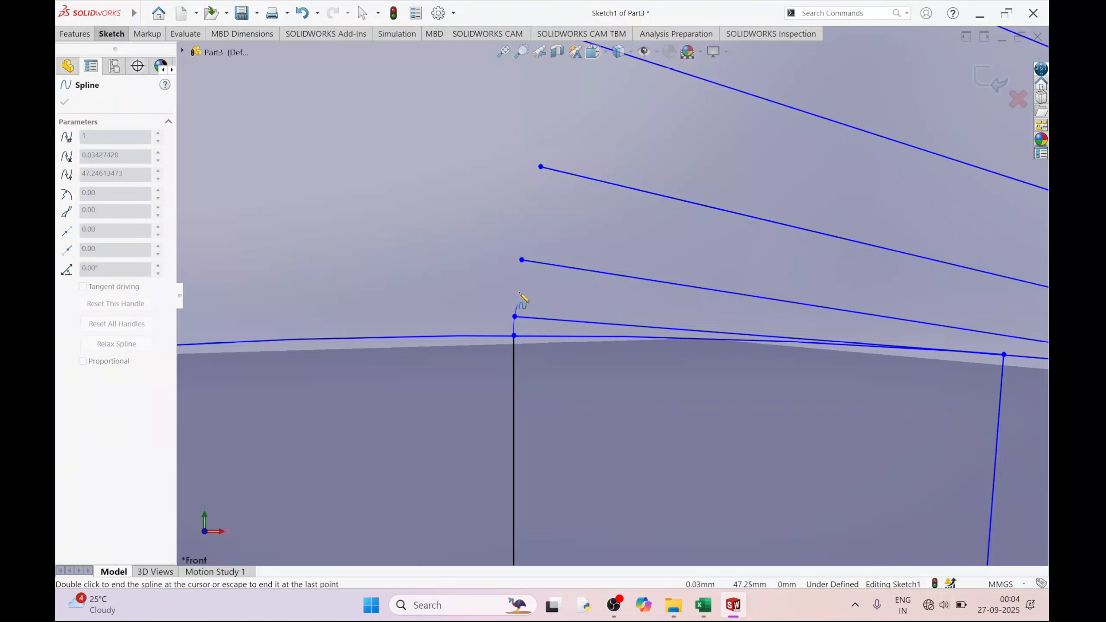
{"action": "left_click", "coordinate": [541, 167]}
{"action": "scroll", "coordinate": [558, 177], "scroll_direction": "up", "scroll_amount": 1}
{"action": "left_click", "coordinate": [593, 120]}
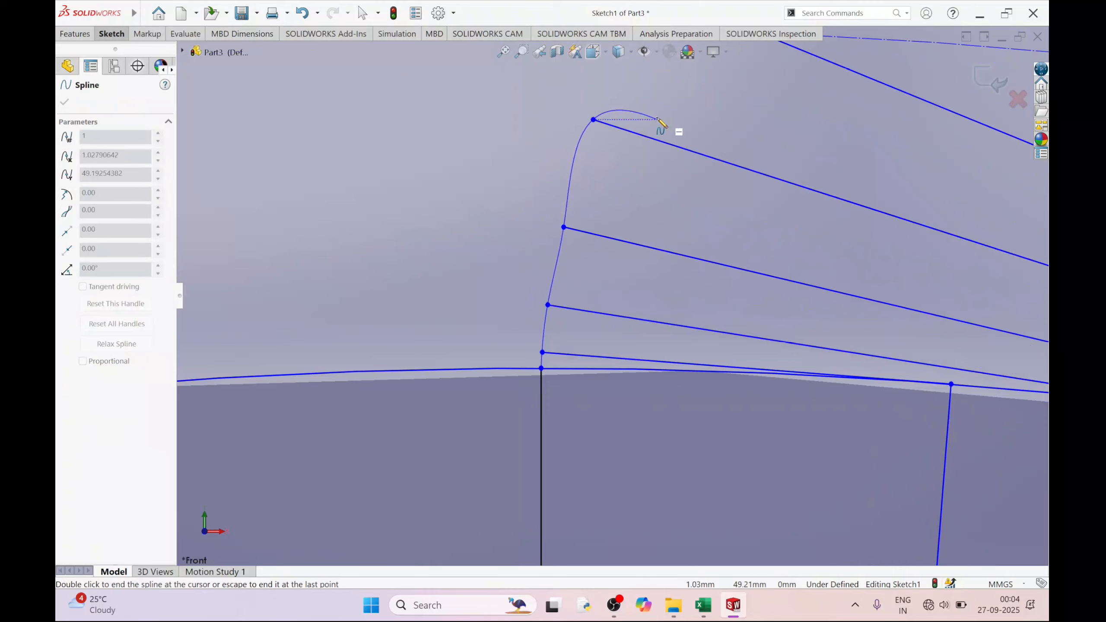
{"action": "scroll", "coordinate": [640, 141], "scroll_direction": "up", "scroll_amount": 2}
{"action": "left_click", "coordinate": [627, 147]}
{"action": "left_click", "coordinate": [662, 69]}
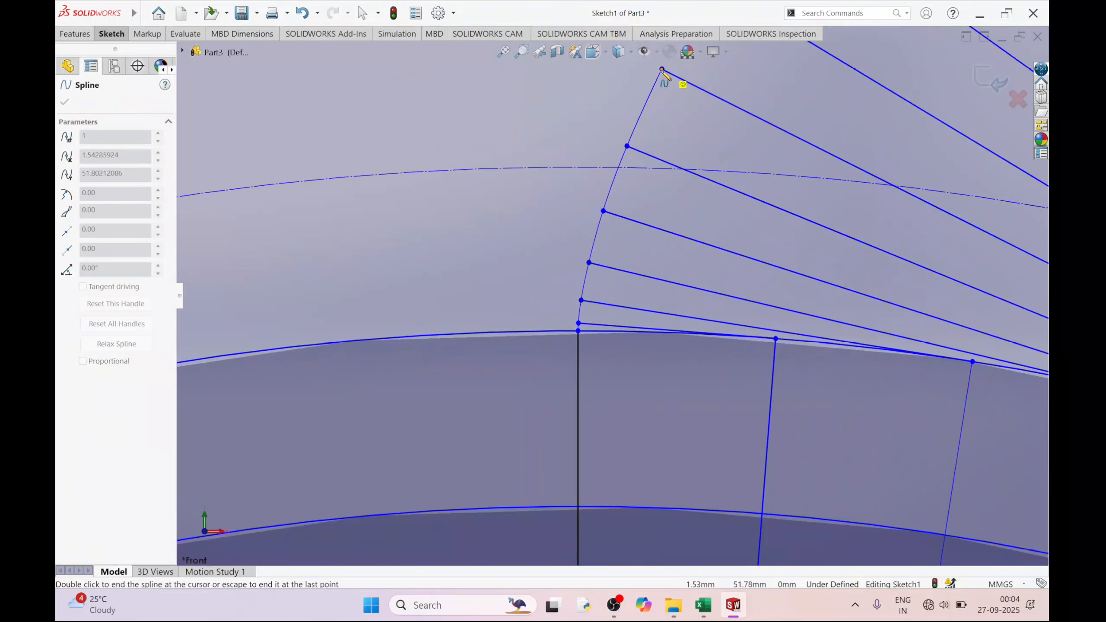
{"action": "scroll", "coordinate": [686, 89], "scroll_direction": "up", "scroll_amount": 2}
{"action": "left_click", "coordinate": [691, 99]}
{"action": "scroll", "coordinate": [730, 54], "scroll_direction": "up", "scroll_amount": 2}
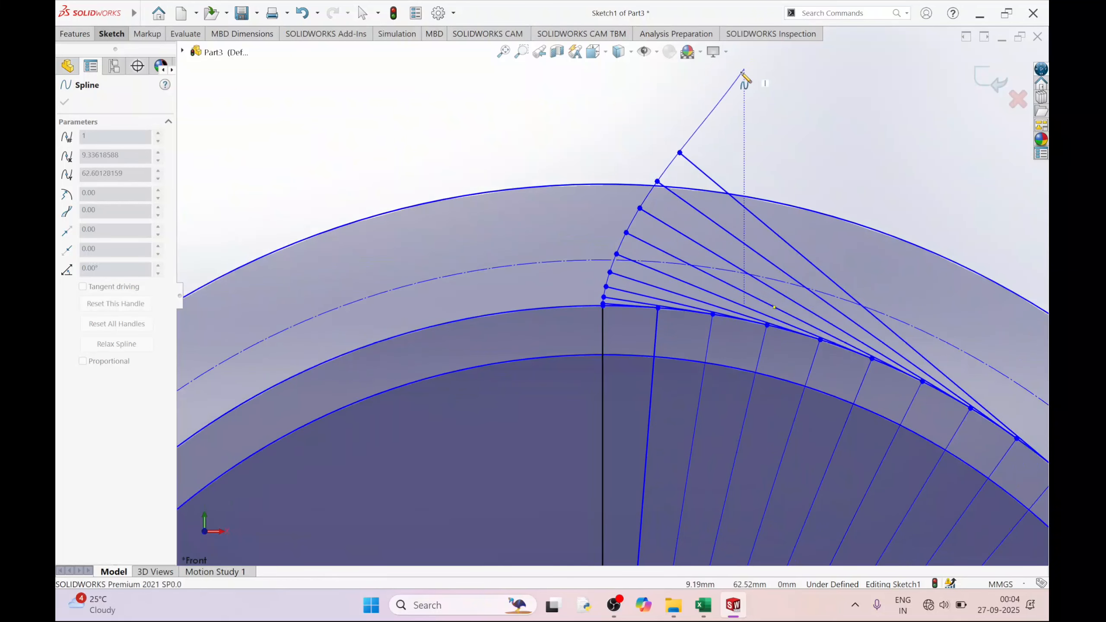
{"action": "right_click", "coordinate": [718, 140]}
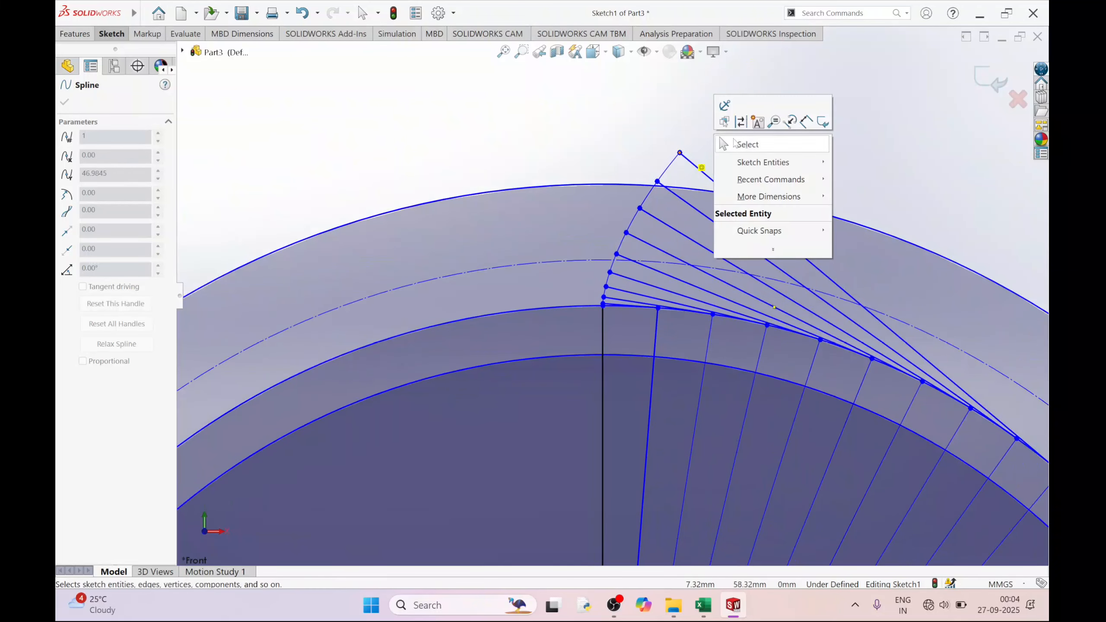
{"action": "left_click", "coordinate": [736, 141]}
{"action": "scroll", "coordinate": [650, 245], "scroll_direction": "up", "scroll_amount": 5}
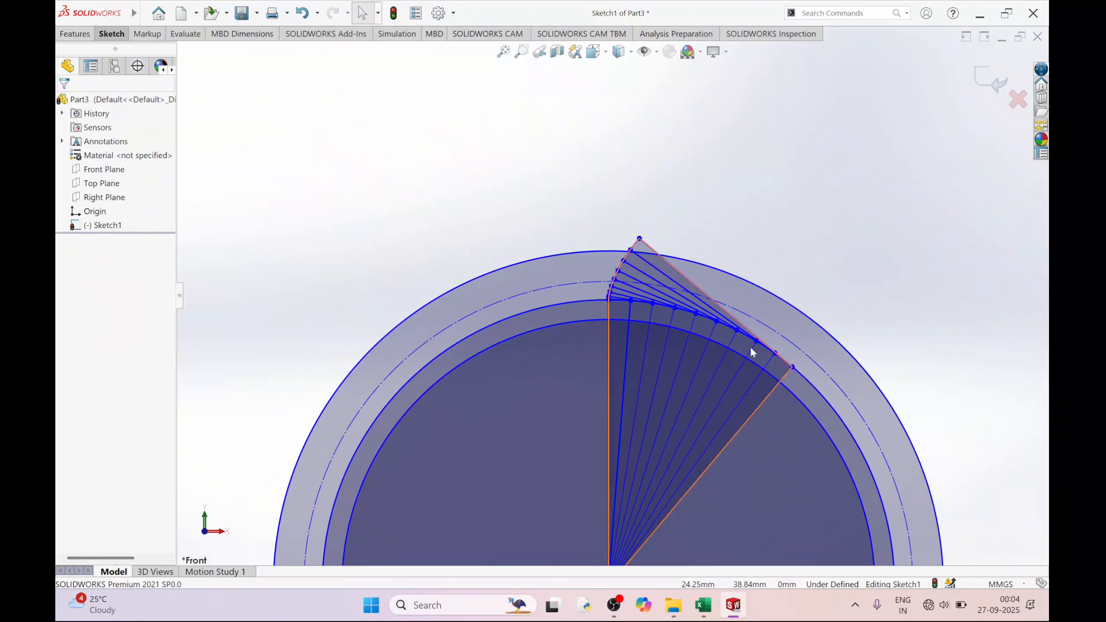
{"action": "scroll", "coordinate": [758, 375], "scroll_direction": "down", "scroll_amount": 2}
{"action": "scroll", "coordinate": [673, 394], "scroll_direction": "up", "scroll_amount": 4}
{"action": "scroll", "coordinate": [665, 394], "scroll_direction": "down", "scroll_amount": 3}
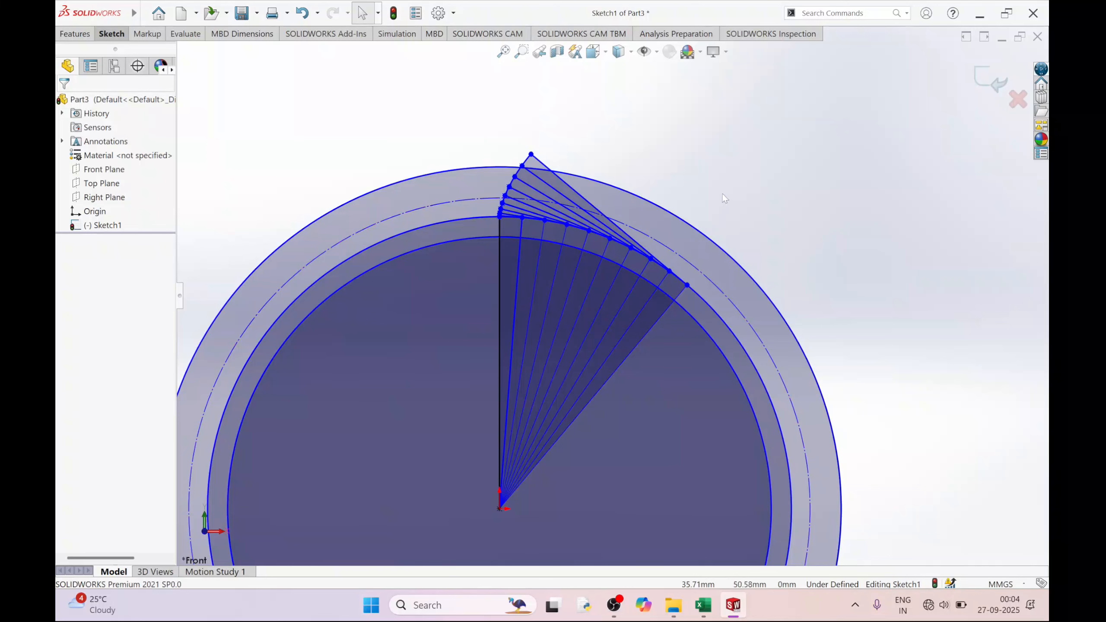
{"action": "left_click_drag", "start_coordinate": [437, 123], "coordinate": [641, 307]}
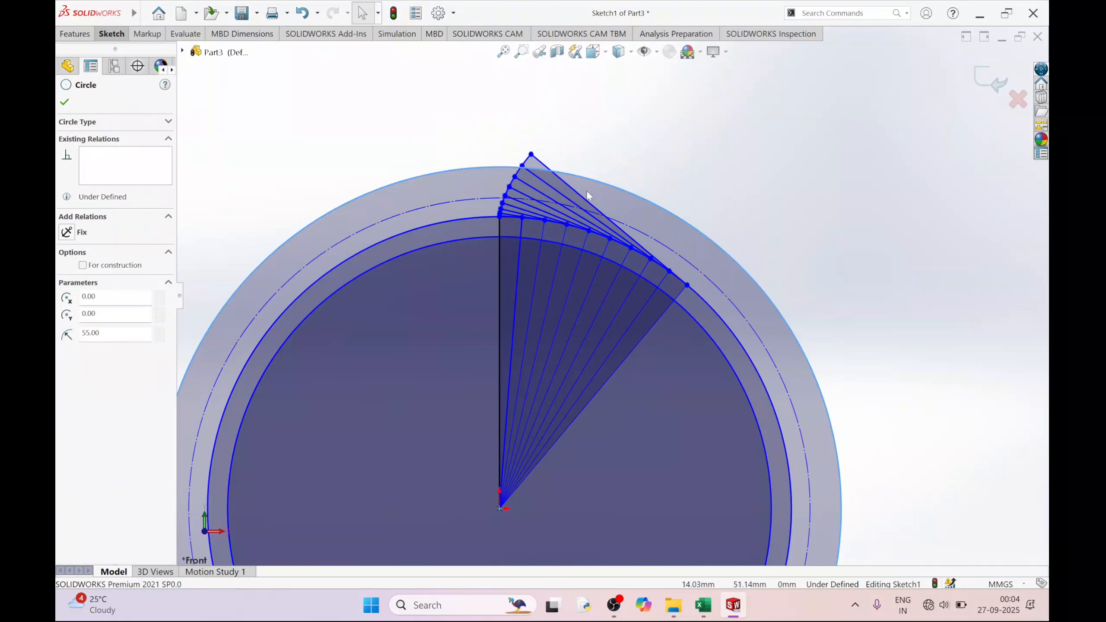
{"action": "scroll", "coordinate": [587, 195], "scroll_direction": "up", "scroll_amount": 2}
{"action": "scroll", "coordinate": [586, 205], "scroll_direction": "down", "scroll_amount": 2}
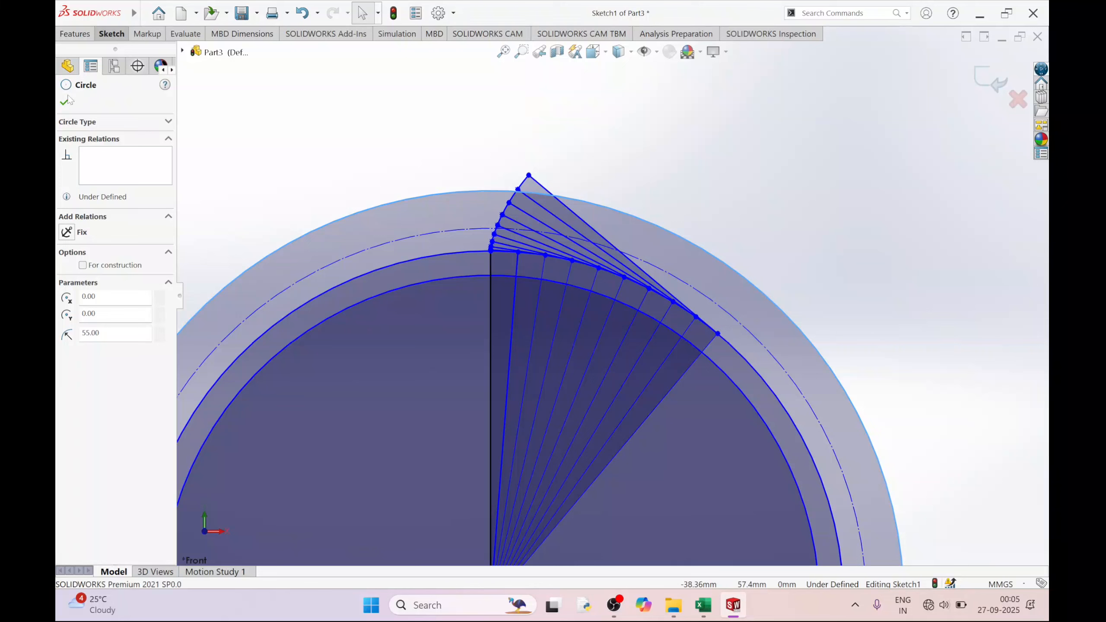
{"action": "key", "text": "Escape"}
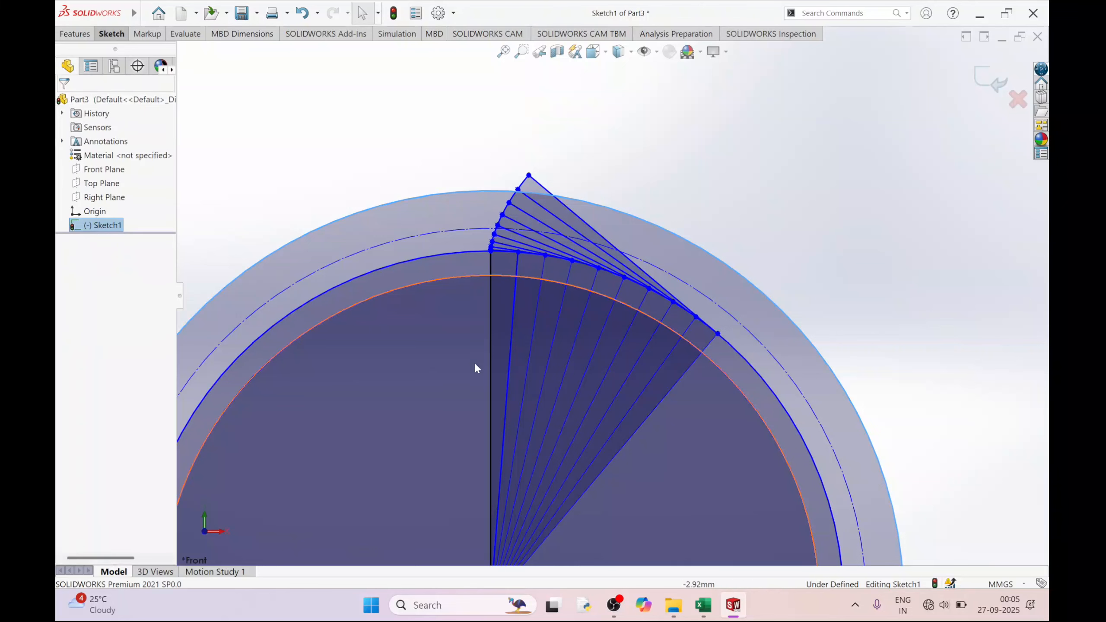
- Delete the ninth, eighth, seventh and fifth radial lines counted from the vertical line, along with the innermost circle
{"action": "left_click", "coordinate": [641, 424]}
{"action": "key", "text": "Delete"}
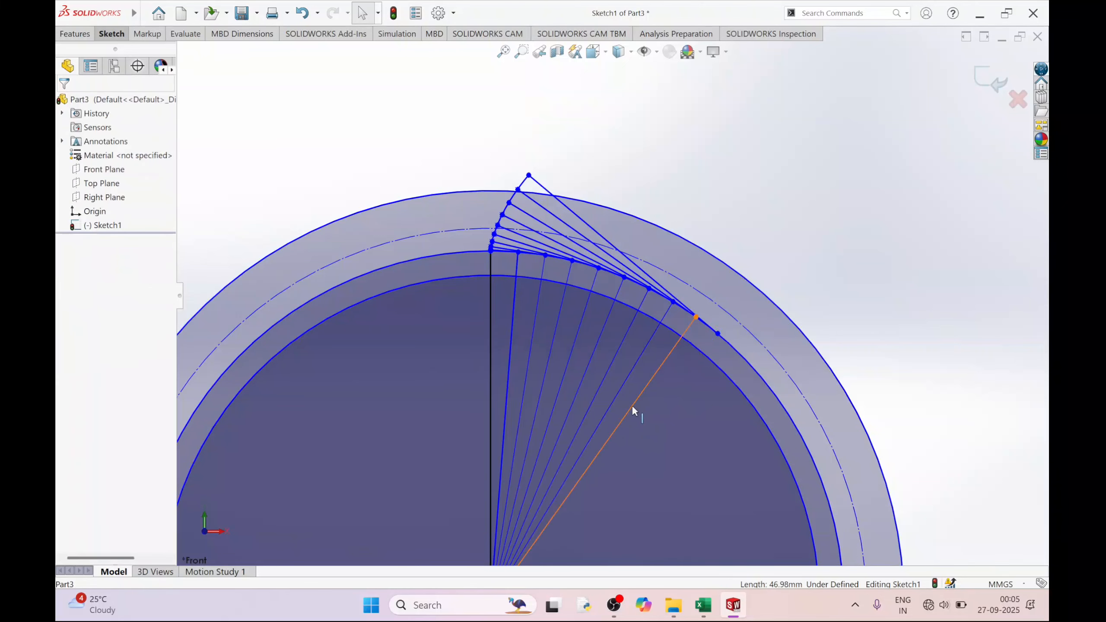
{"action": "left_click", "coordinate": [616, 398]}
{"action": "key", "text": "Delete"}
{"action": "left_click", "coordinate": [597, 386]}
{"action": "key", "text": "Escape"}
{"action": "left_click", "coordinate": [576, 390]}
{"action": "key", "text": "Delete"}
{"action": "left_click", "coordinate": [559, 382]}
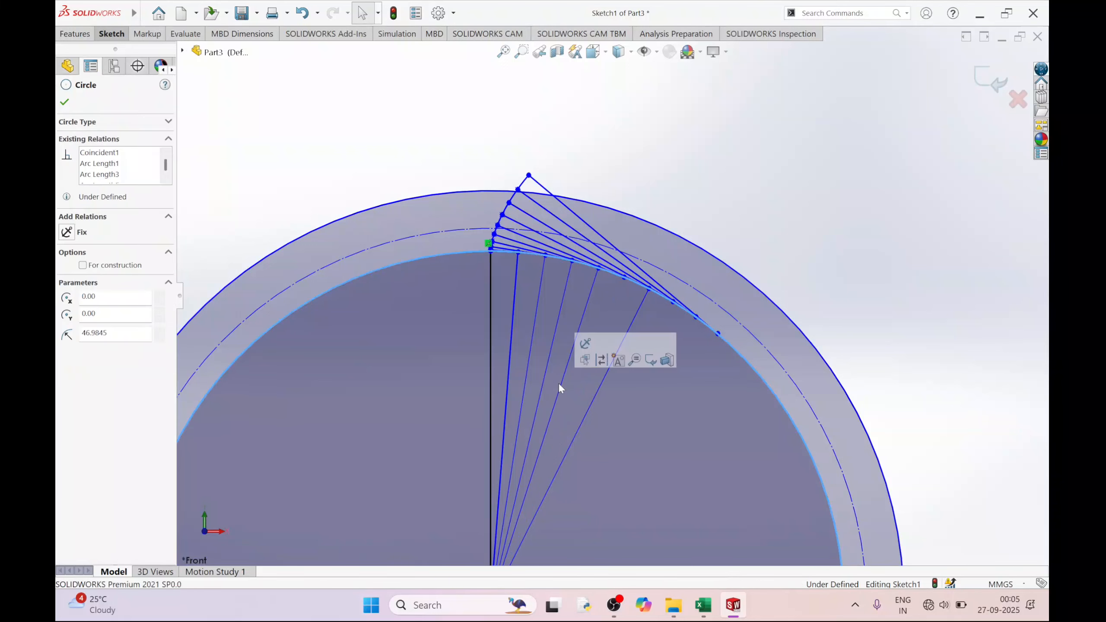
{"action": "key", "text": "Delete"}
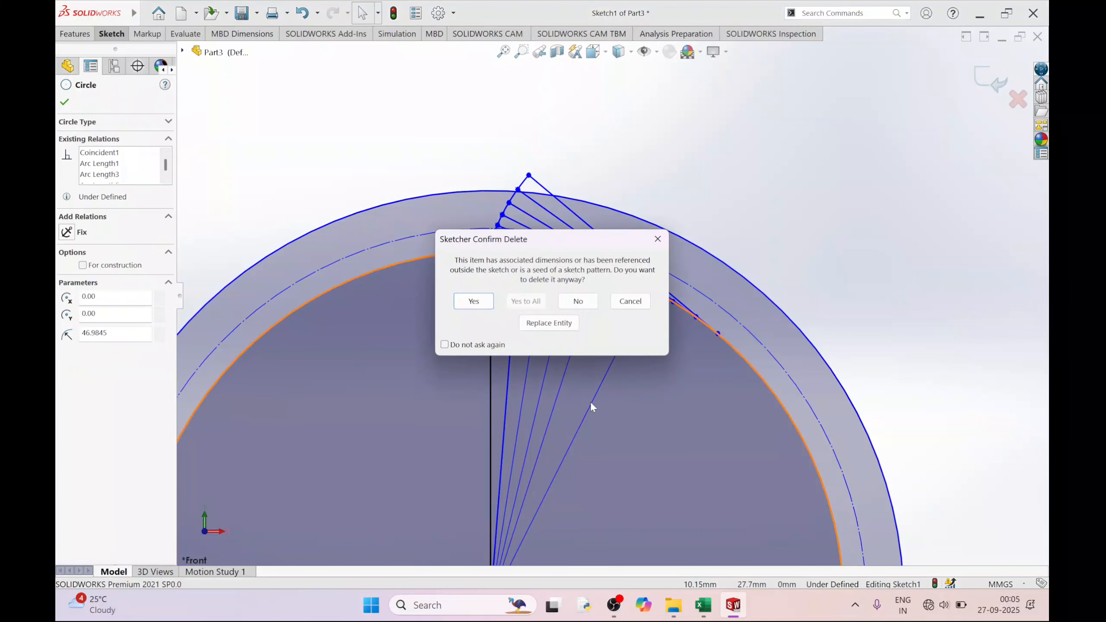
{"action": "left_click", "coordinate": [657, 240]}
{"action": "key", "text": "Escape"}
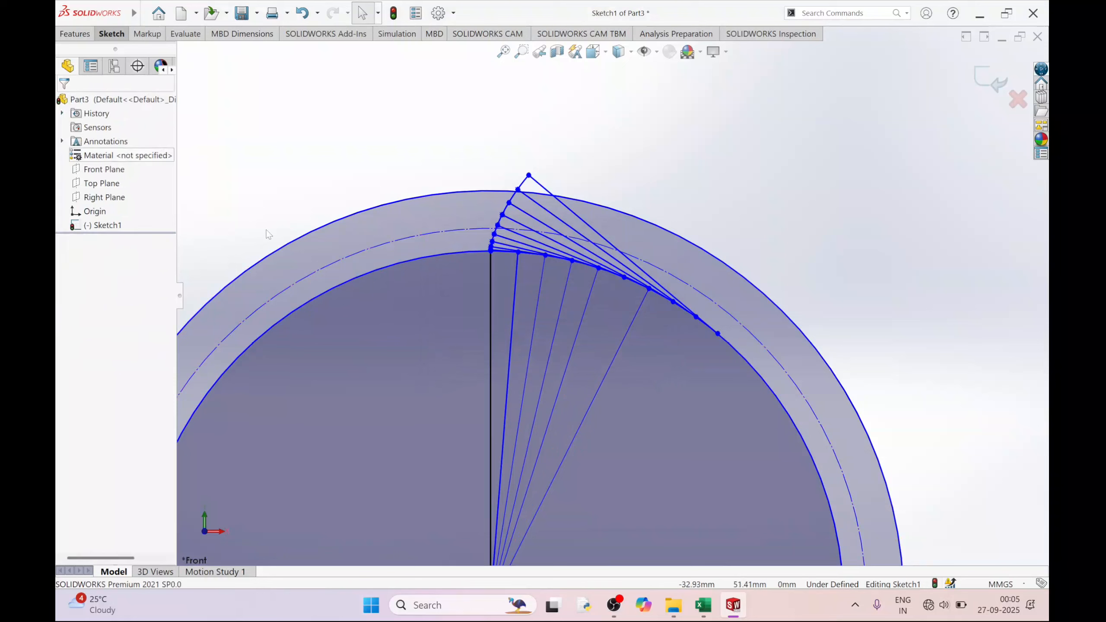
- Delete the five remaining slanted radial lines, keeping the vertical line from the origin to the base circle
{"action": "left_click", "coordinate": [607, 372]}
{"action": "key", "text": "Delete"}
{"action": "left_click", "coordinate": [578, 336]}
{"action": "key", "text": "Delete"}
{"action": "left_click", "coordinate": [553, 328]}
{"action": "key", "text": "Delete"}
{"action": "left_click", "coordinate": [535, 327]}
{"action": "key", "text": "Delete"}
{"action": "left_click", "coordinate": [513, 322]}
{"action": "key", "text": "Delete"}
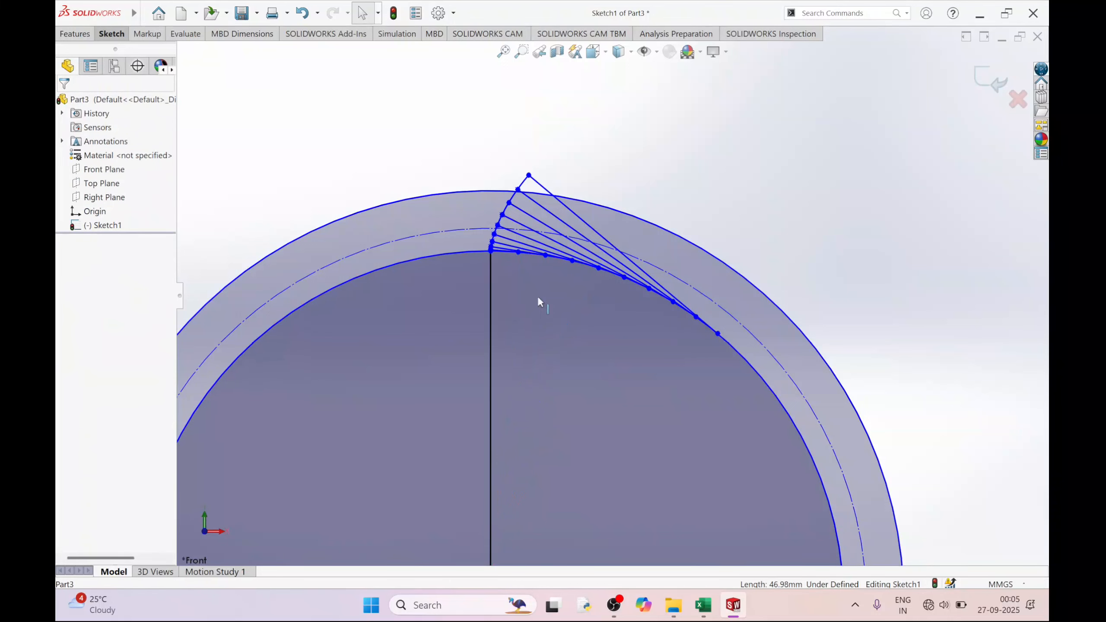
- Delete the four longest tangent lines beside the involute spline, accepting the removal of their dimensions
{"action": "left_click", "coordinate": [567, 206]}
{"action": "key", "text": "Delete"}
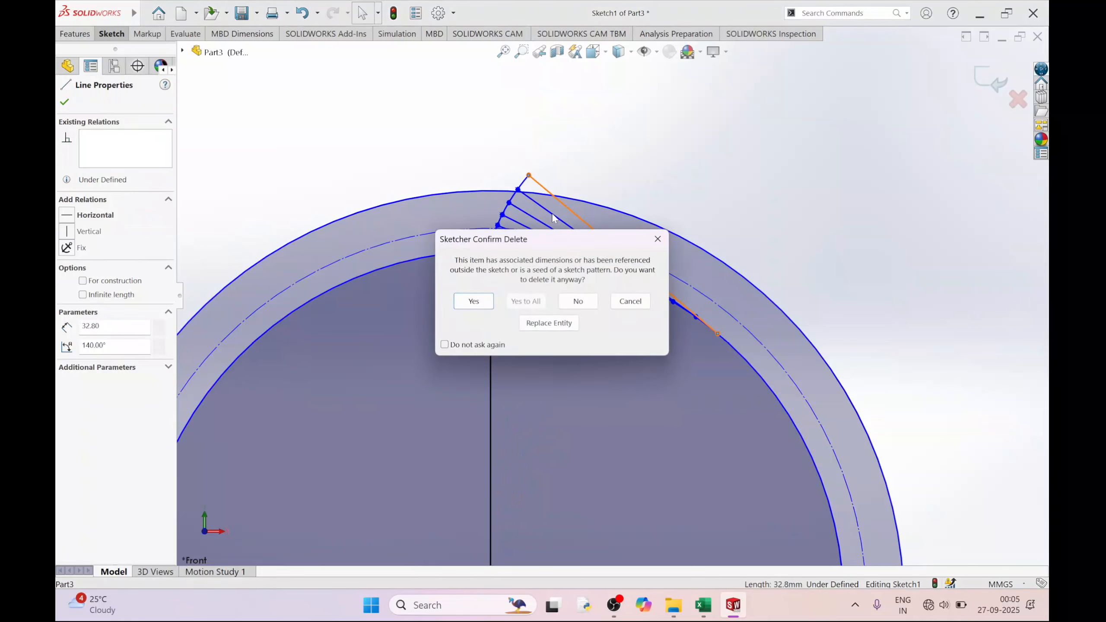
{"action": "left_click", "coordinate": [476, 301]}
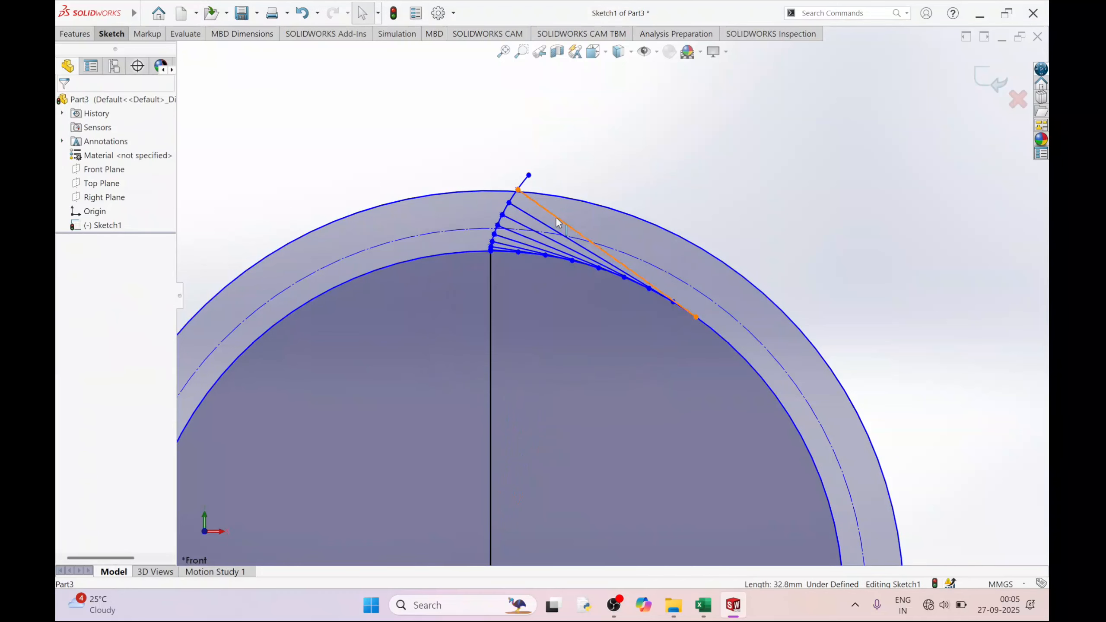
{"action": "left_click", "coordinate": [557, 219]}
{"action": "key", "text": "Delete"}
{"action": "left_click", "coordinate": [474, 301]}
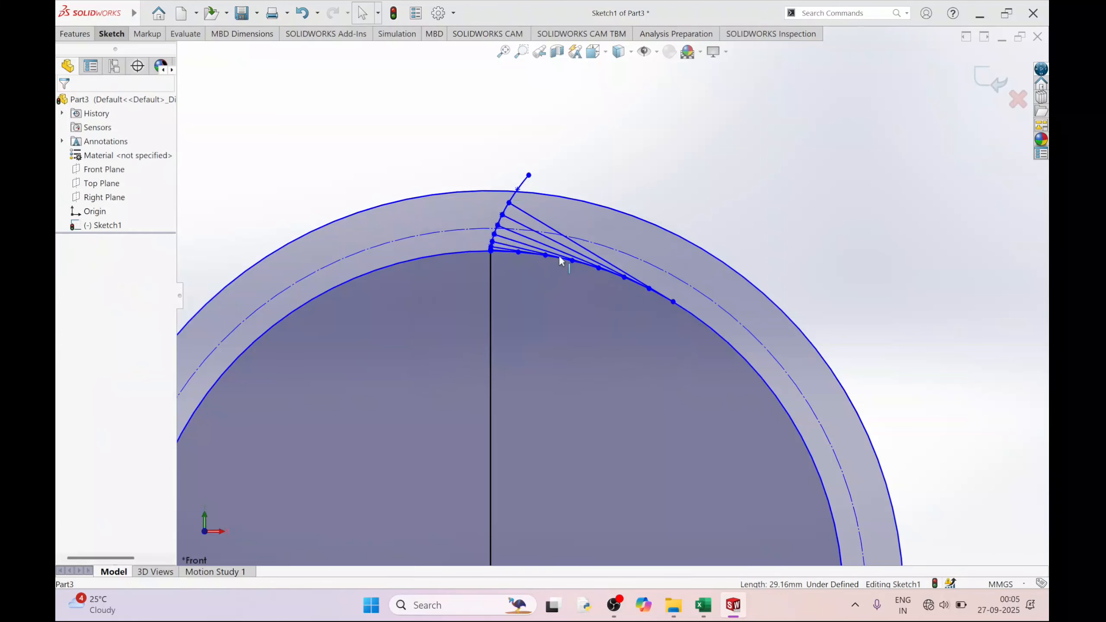
{"action": "left_click", "coordinate": [540, 220]}
{"action": "key", "text": "Delete"}
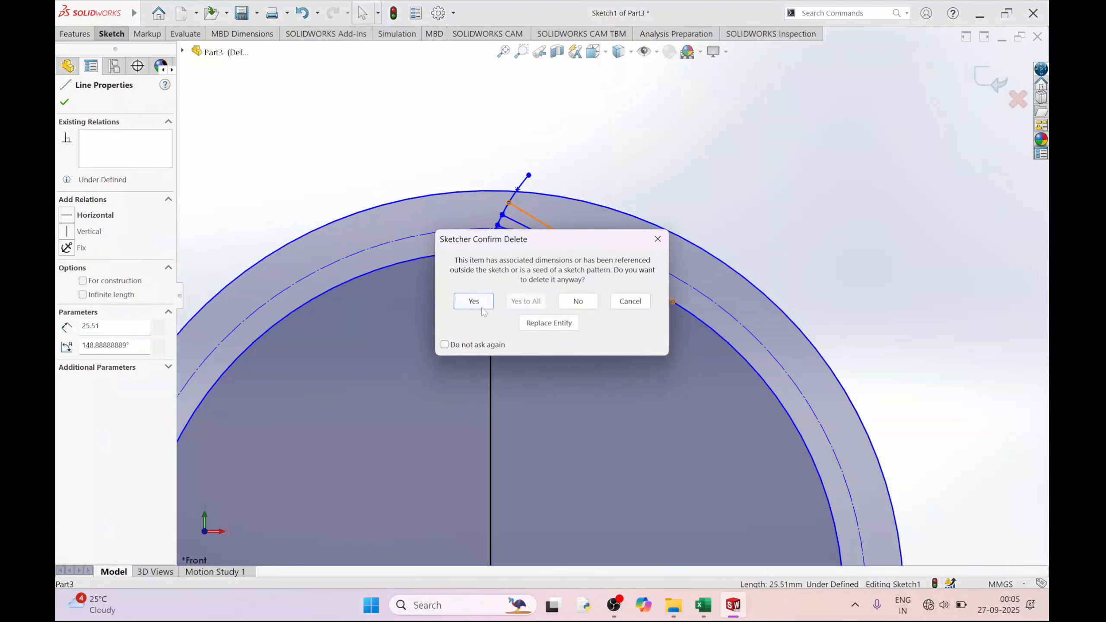
{"action": "left_click", "coordinate": [482, 303]}
{"action": "left_click", "coordinate": [517, 224]}
{"action": "key", "text": "Delete"}
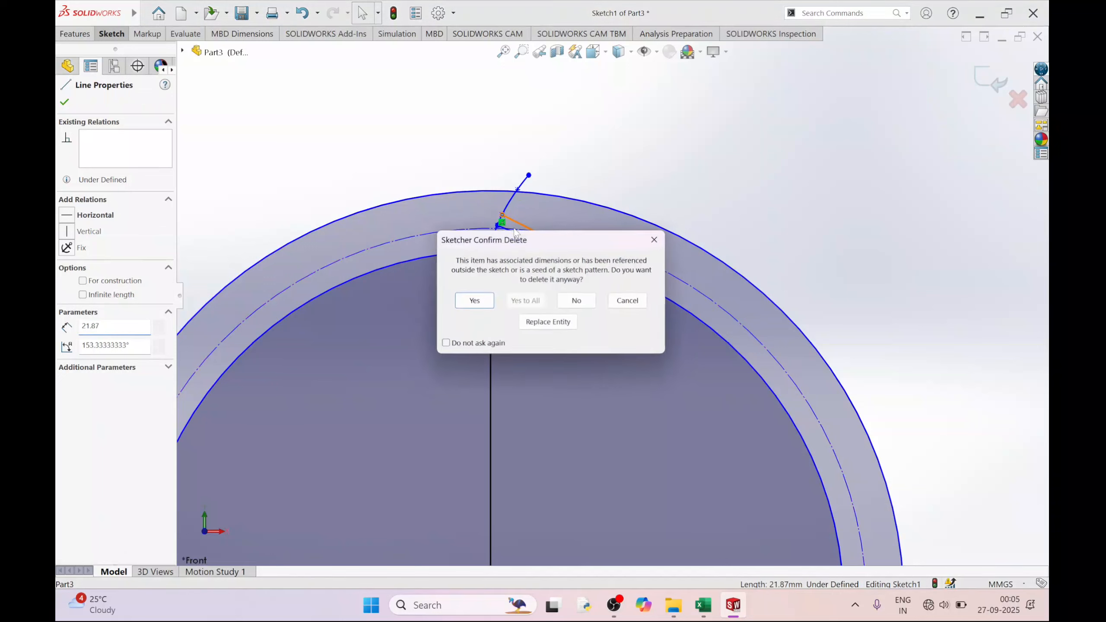
{"action": "left_click", "coordinate": [479, 301]}
- Delete the 18.22, 14.58 and 10.93 mm tangent lines together with their associated dimensions
{"action": "scroll", "coordinate": [540, 251], "scroll_direction": "down", "scroll_amount": 4}
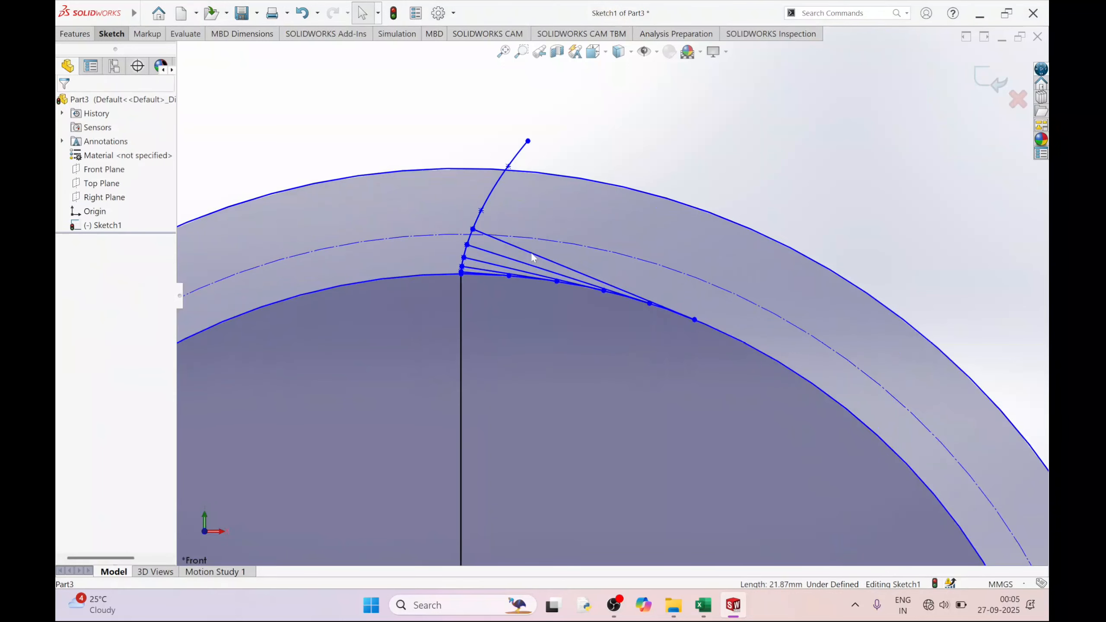
{"action": "left_click", "coordinate": [529, 256]}
{"action": "key", "text": "Delete"}
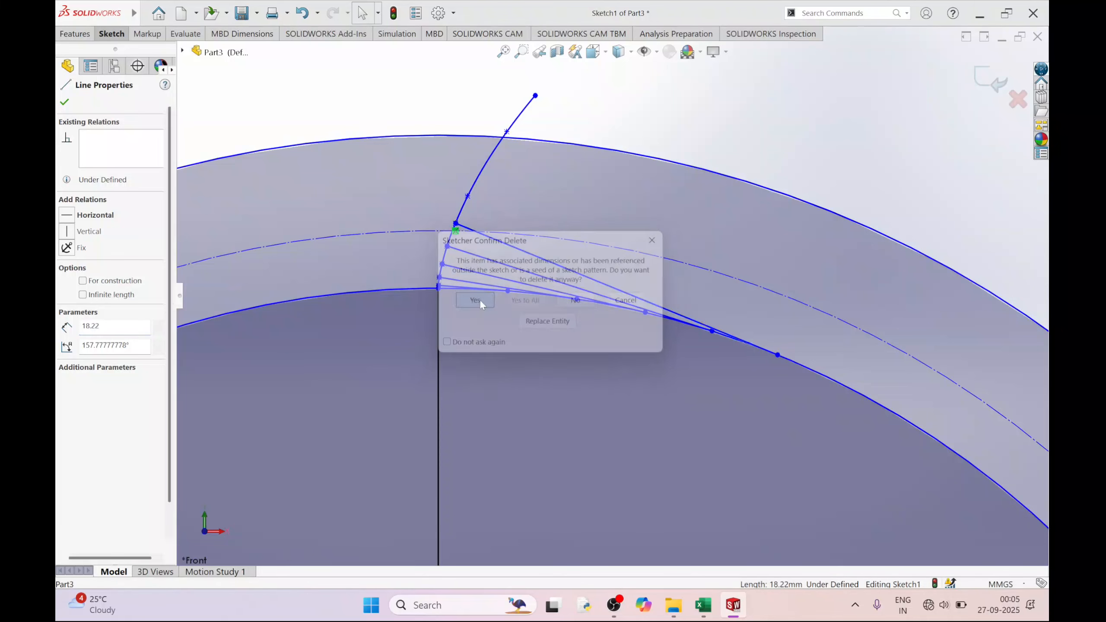
{"action": "left_click", "coordinate": [479, 302]}
{"action": "left_click", "coordinate": [500, 263]}
{"action": "key", "text": "Delete"}
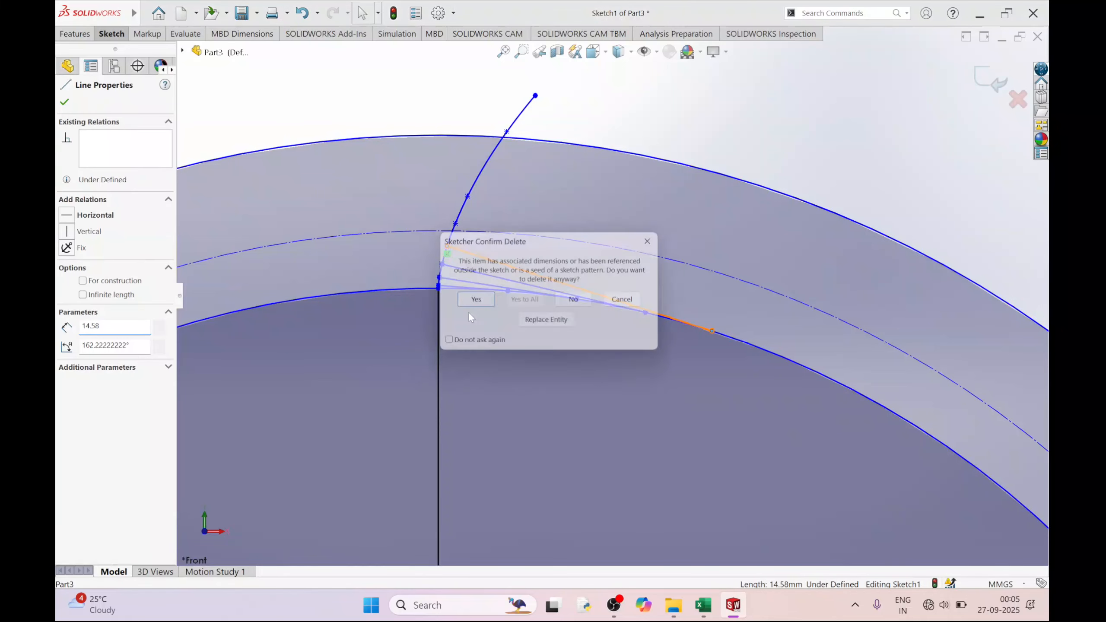
{"action": "left_click", "coordinate": [478, 301]}
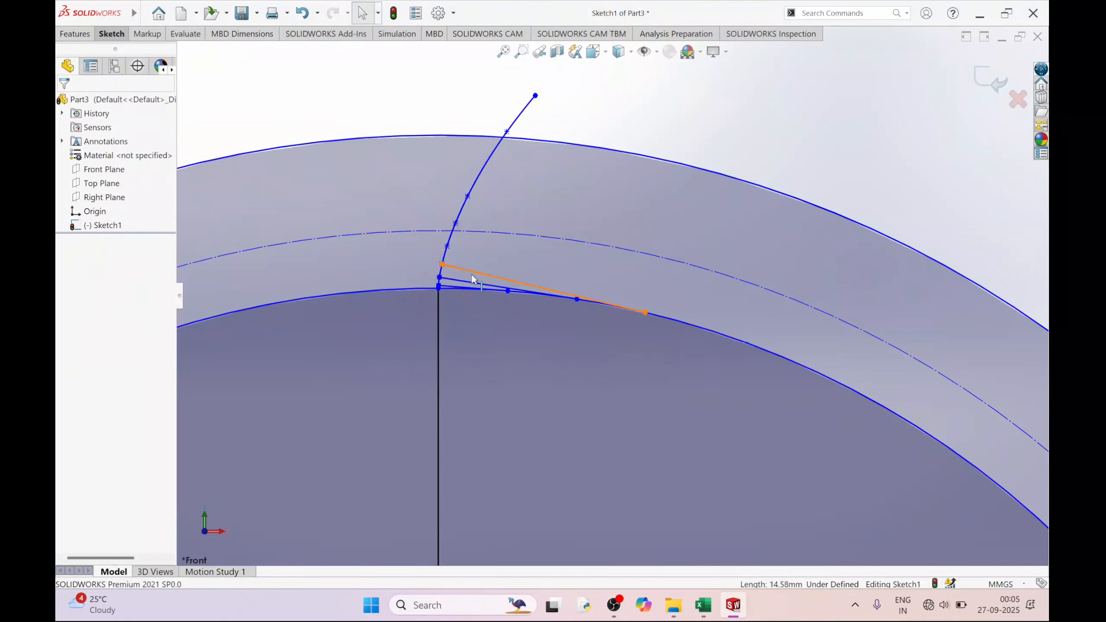
{"action": "left_click", "coordinate": [479, 282]}
{"action": "key", "text": "Delete"}
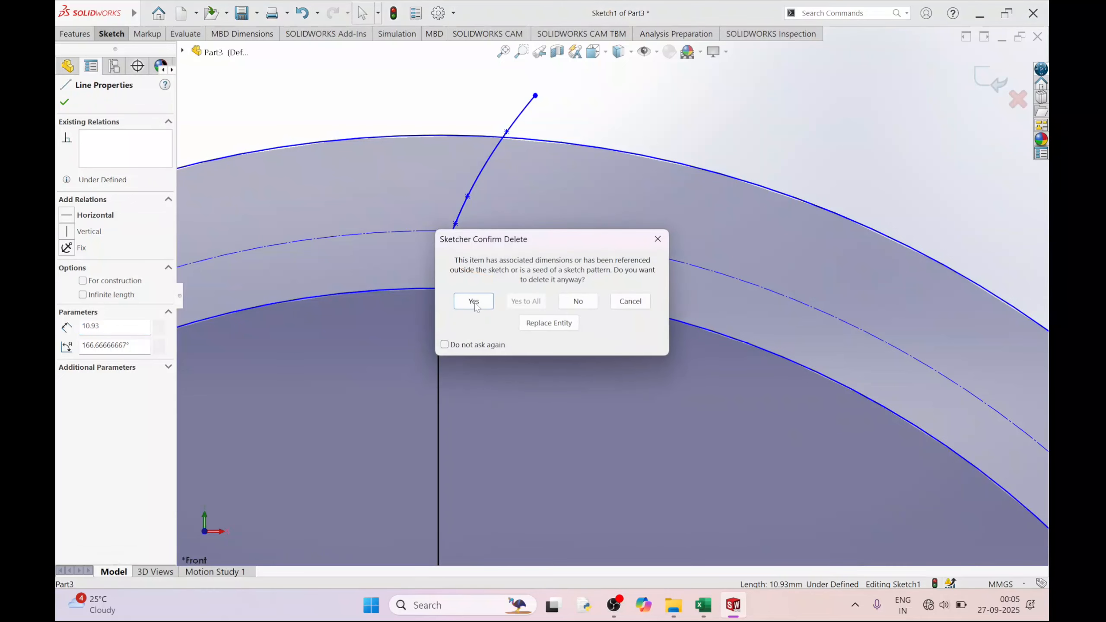
{"action": "left_click", "coordinate": [475, 301]}
- Delete the last two tangent lines, 3.64 and 7.29 mm long, so only the spline remains on the base circle
{"action": "scroll", "coordinate": [469, 291], "scroll_direction": "down", "scroll_amount": 3}
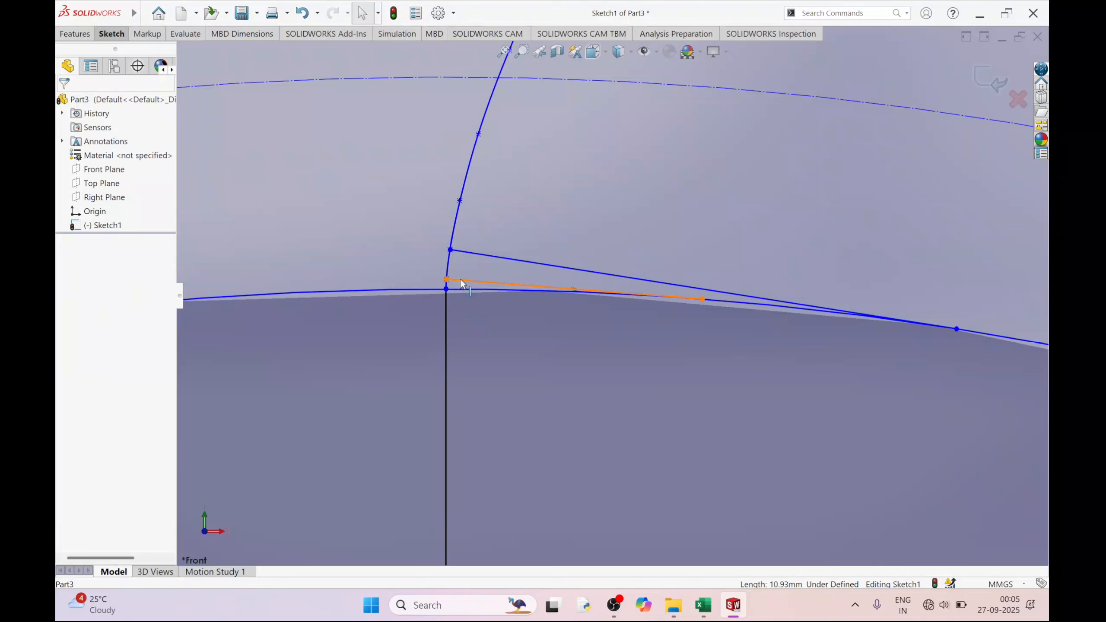
{"action": "left_click", "coordinate": [463, 284]}
{"action": "key", "text": "Delete"}
{"action": "left_click", "coordinate": [469, 299]}
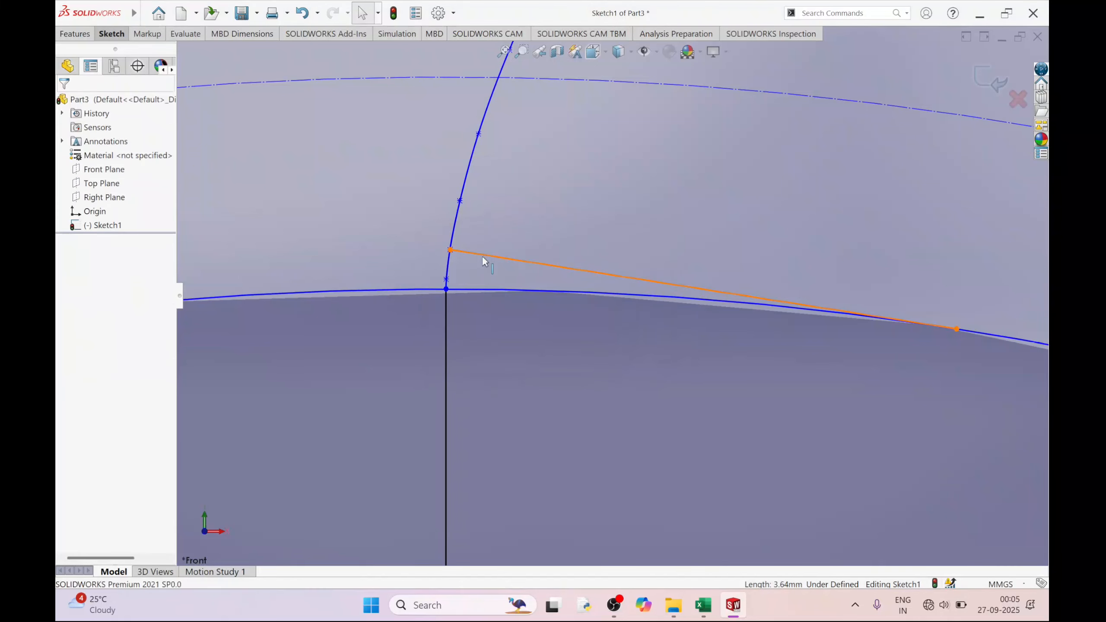
{"action": "left_click", "coordinate": [484, 256]}
{"action": "key", "text": "Delete"}
{"action": "left_click", "coordinate": [472, 300]}
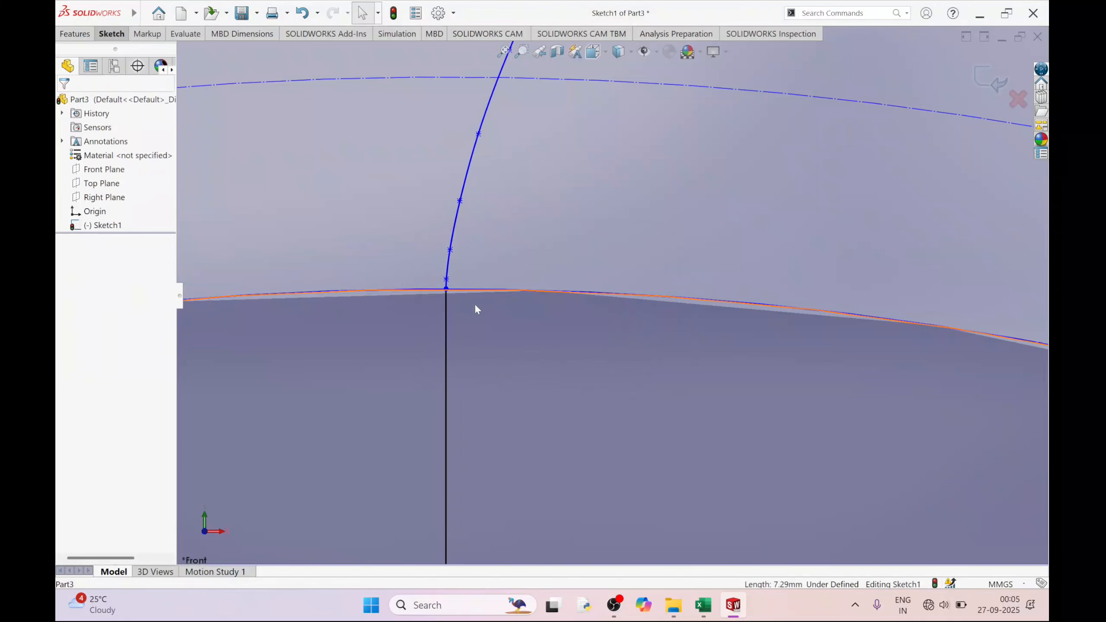
- Draw a line from the intersection of the involute spline and the pitch circle to the origin
{"action": "scroll", "coordinate": [522, 376], "scroll_direction": "up", "scroll_amount": 6}
{"action": "scroll", "coordinate": [610, 348], "scroll_direction": "up", "scroll_amount": 5}
{"action": "scroll", "coordinate": [684, 347], "scroll_direction": "down", "scroll_amount": 4}
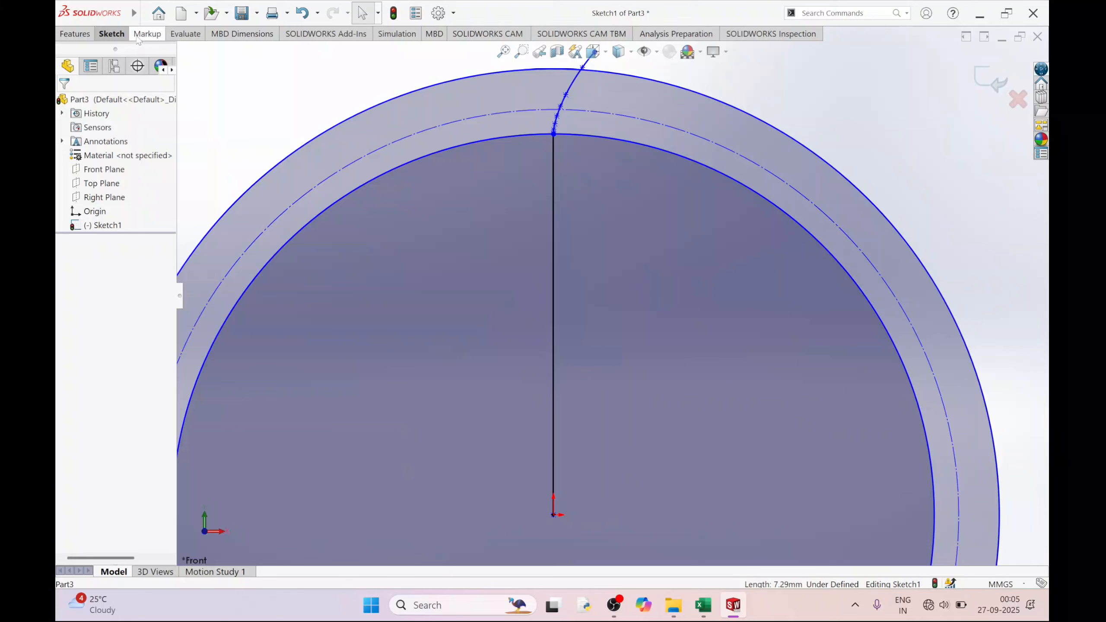
{"action": "left_click", "coordinate": [112, 35]}
{"action": "left_click", "coordinate": [128, 61]}
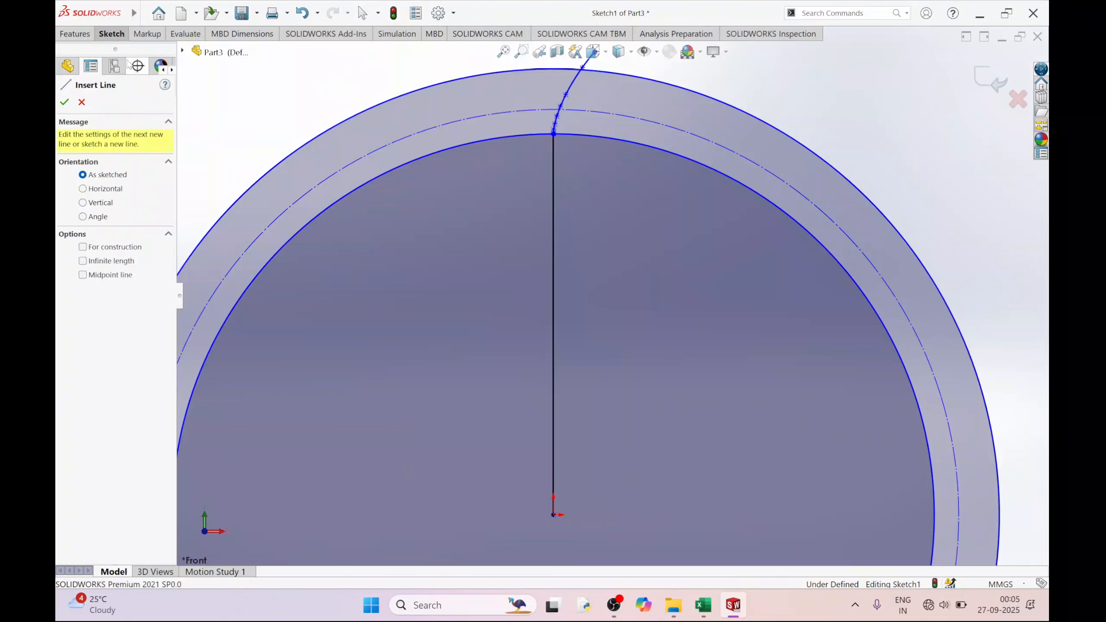
{"action": "scroll", "coordinate": [610, 122], "scroll_direction": "down", "scroll_amount": 5}
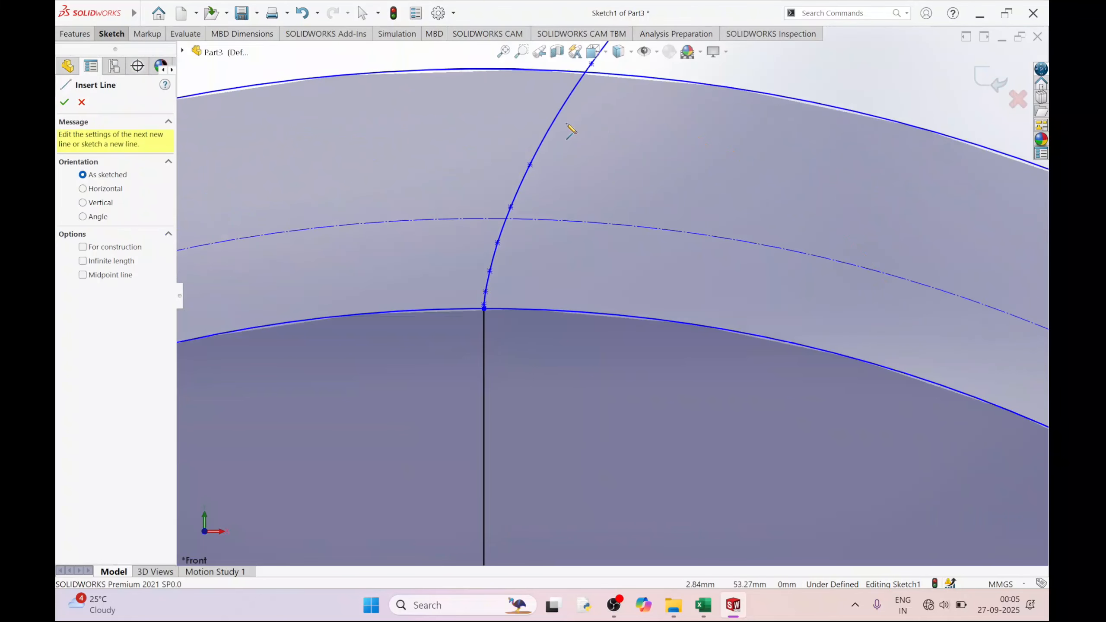
{"action": "left_click", "coordinate": [482, 300]}
{"action": "scroll", "coordinate": [505, 347], "scroll_direction": "up", "scroll_amount": 3}
{"action": "scroll", "coordinate": [674, 448], "scroll_direction": "up", "scroll_amount": 4}
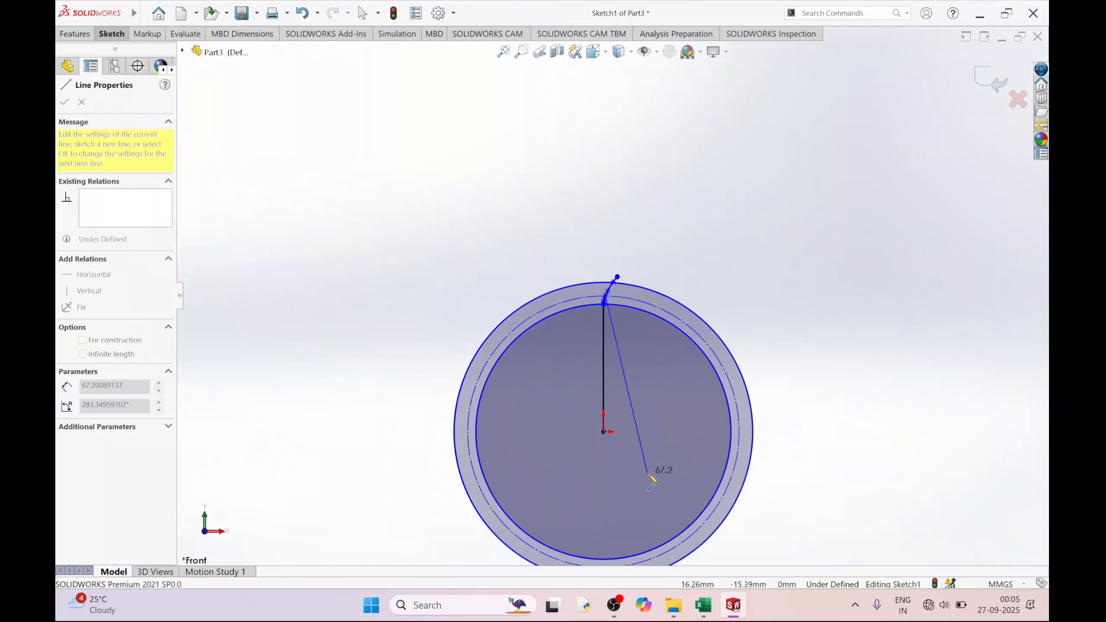
{"action": "scroll", "coordinate": [654, 469], "scroll_direction": "down", "scroll_amount": 6}
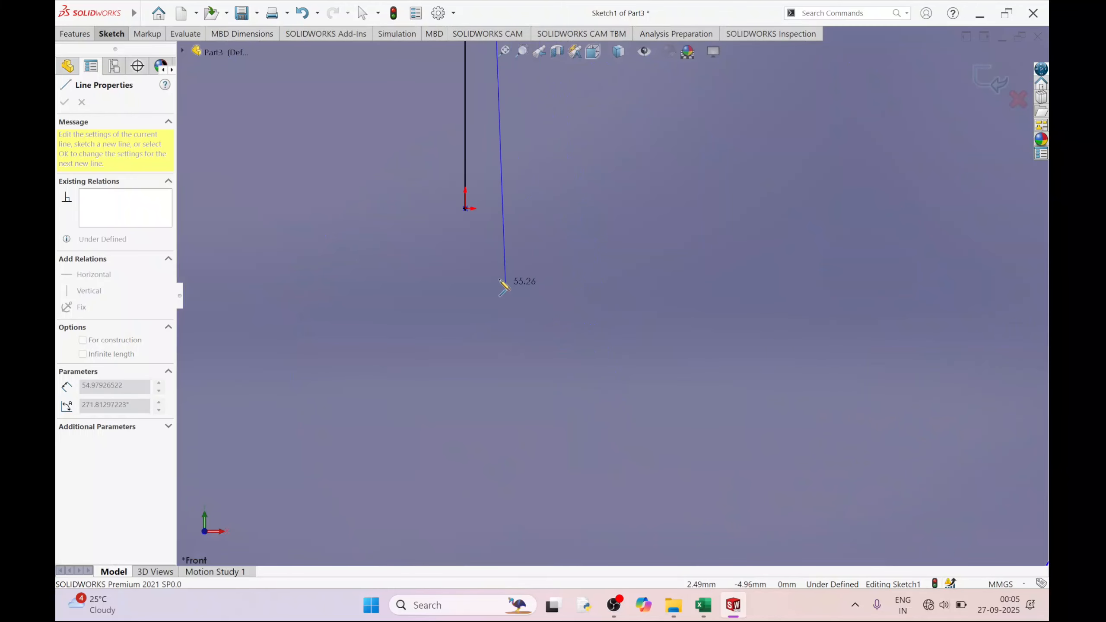
{"action": "left_click", "coordinate": [465, 208]}
{"action": "right_click", "coordinate": [566, 229]}
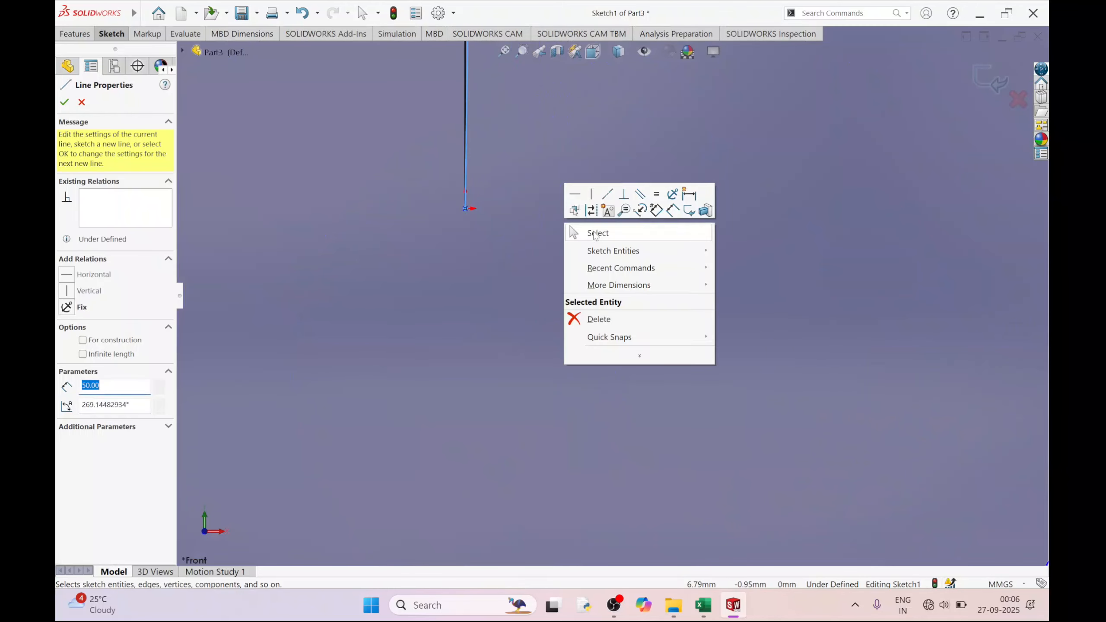
{"action": "left_click", "coordinate": [591, 229]}
{"action": "key", "text": "f"}
{"action": "scroll", "coordinate": [634, 167], "scroll_direction": "down", "scroll_amount": 5}
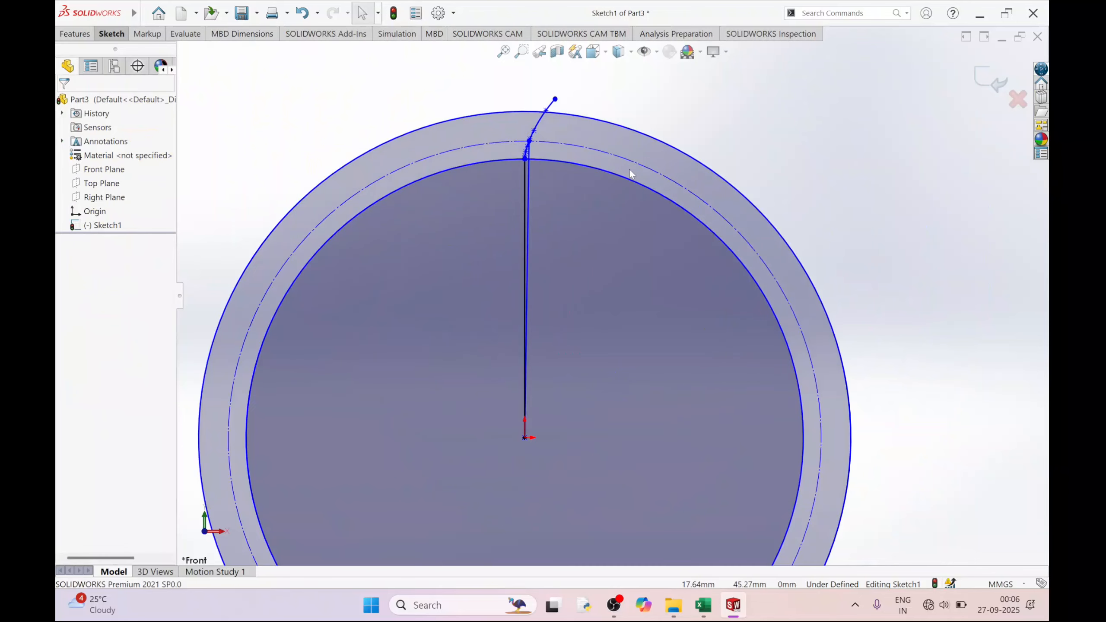
- Draw a second line to the origin from a point on the pitch circle a short distance clockwise of the involute
{"action": "left_click", "coordinate": [111, 35]}
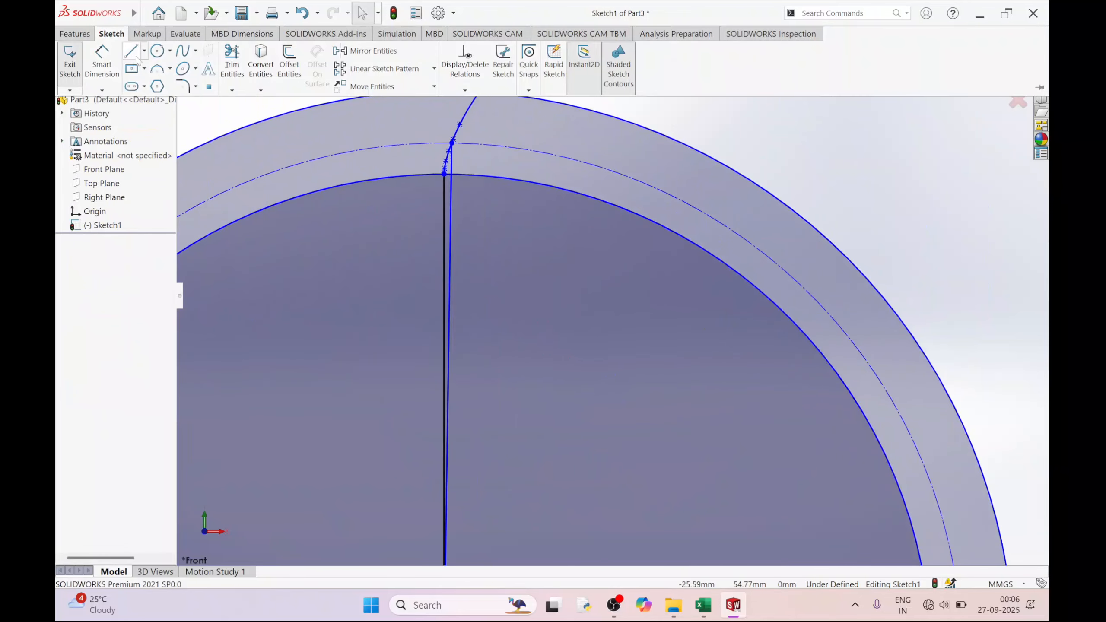
{"action": "left_click", "coordinate": [132, 54]}
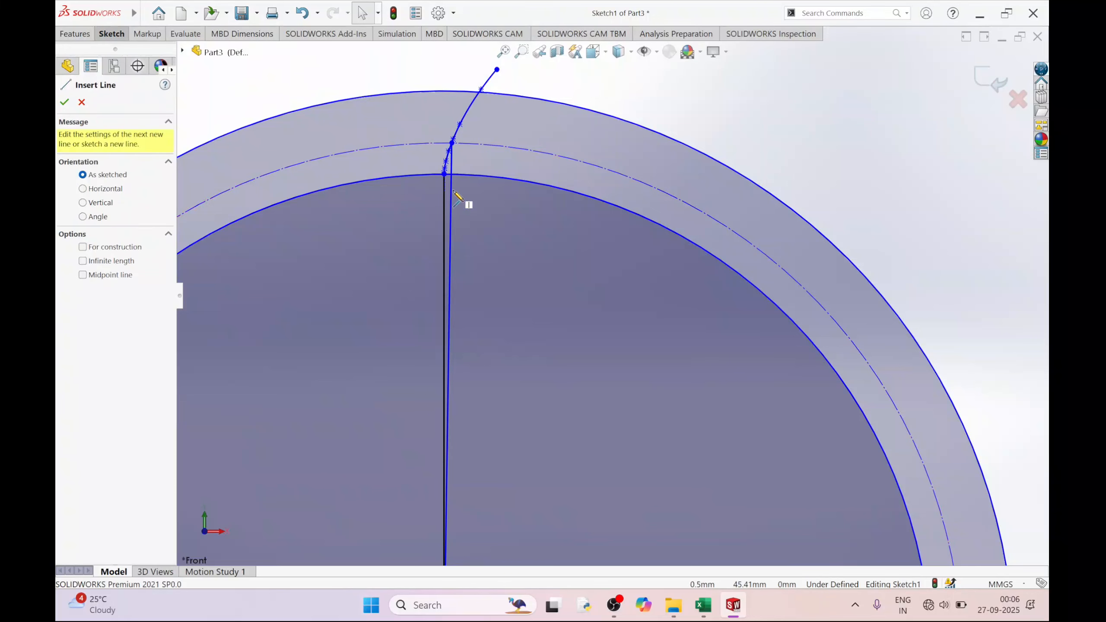
{"action": "left_click", "coordinate": [497, 148]}
{"action": "scroll", "coordinate": [505, 240], "scroll_direction": "up", "scroll_amount": 5}
{"action": "left_click", "coordinate": [545, 444]}
{"action": "right_click", "coordinate": [597, 319]}
{"action": "left_click", "coordinate": [631, 369]}
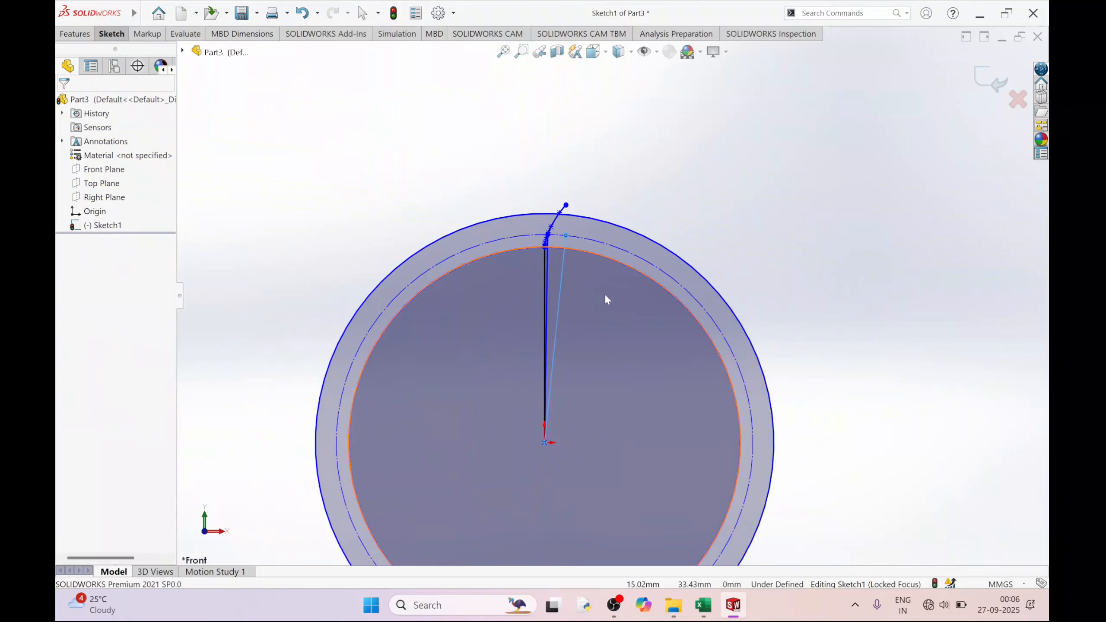
- Switch to the Gear profile workbook in Excel and look up the tooth thickness in cell H18
{"action": "scroll", "coordinate": [565, 236], "scroll_direction": "down", "scroll_amount": 5}
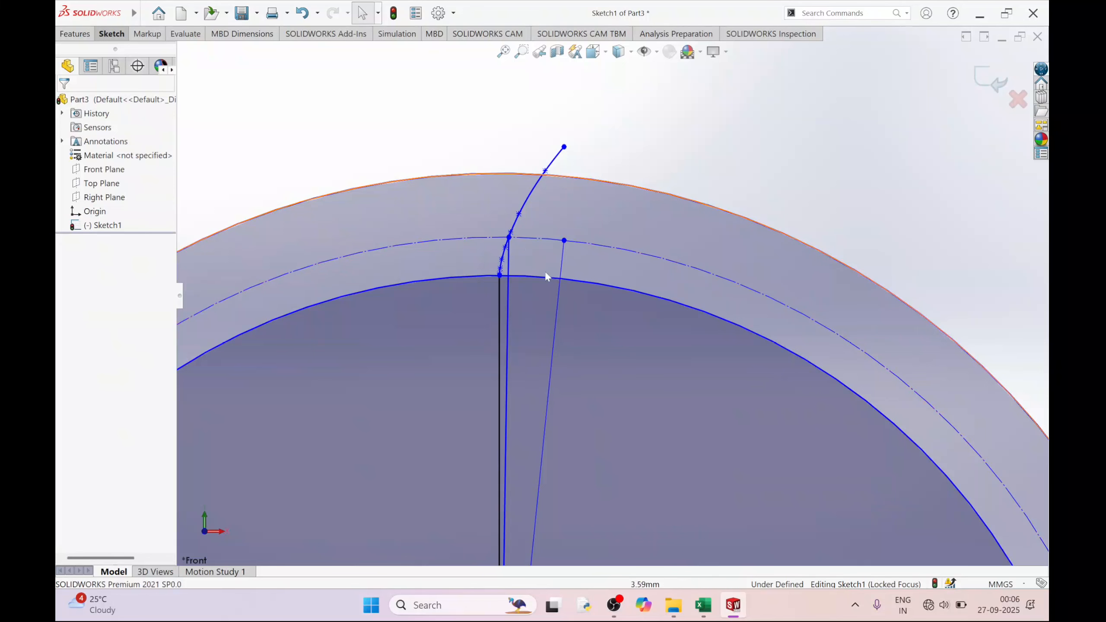
{"action": "left_click", "coordinate": [702, 605]}
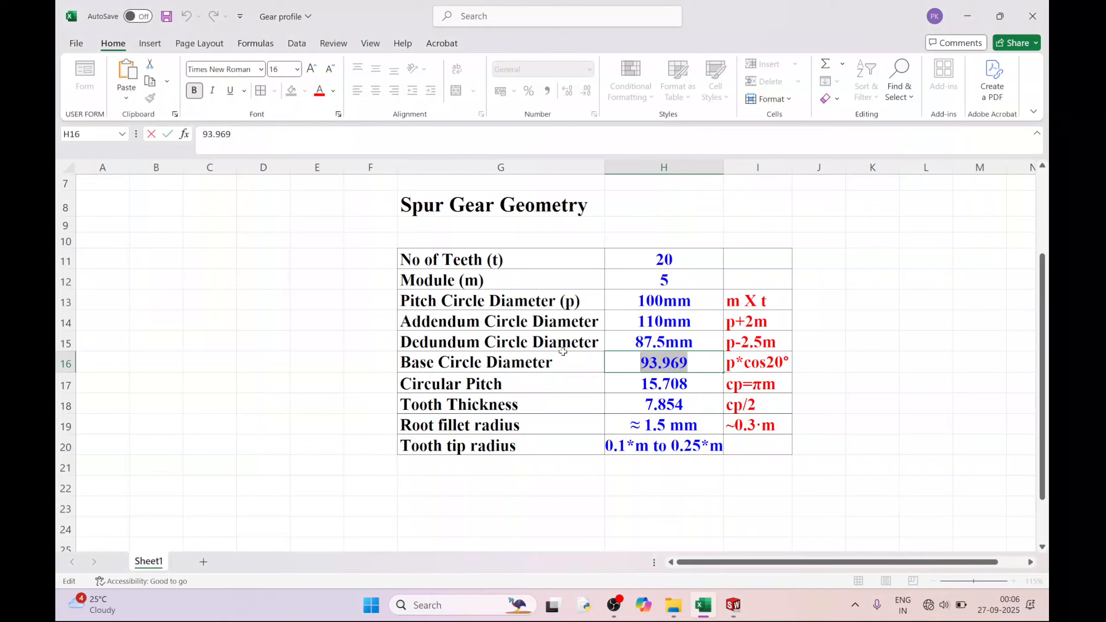
{"action": "left_click", "coordinate": [686, 408]}
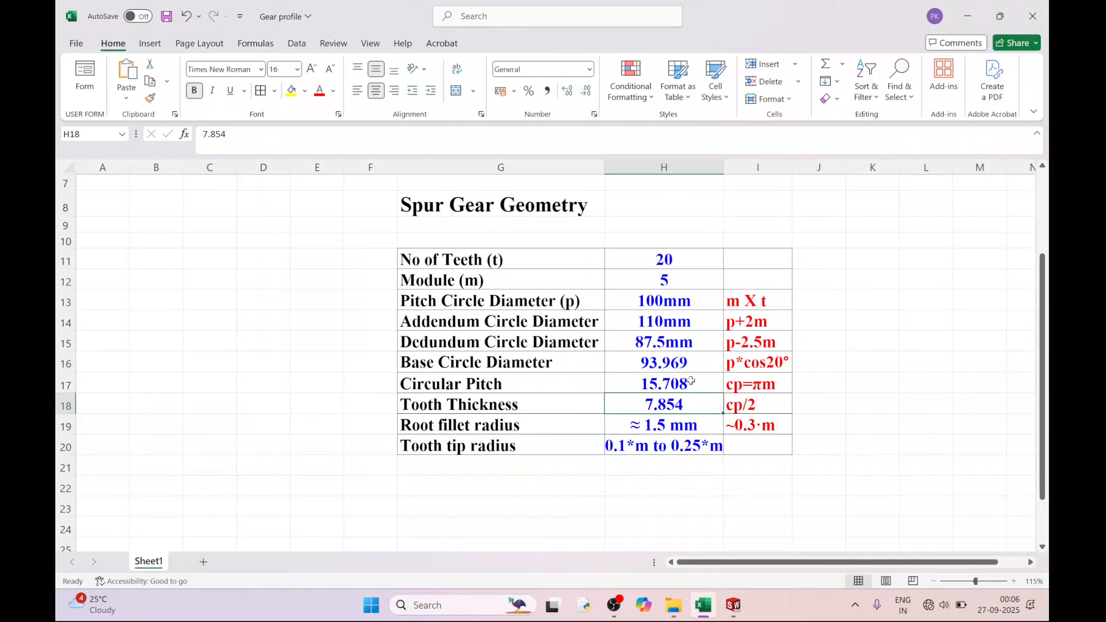
- Copy the tooth thickness value 7.854 from cell H18 and switch back to the gear sketch in SOLIDWORKS
{"action": "double_click", "coordinate": [214, 135]}
{"action": "right_click", "coordinate": [222, 138]}
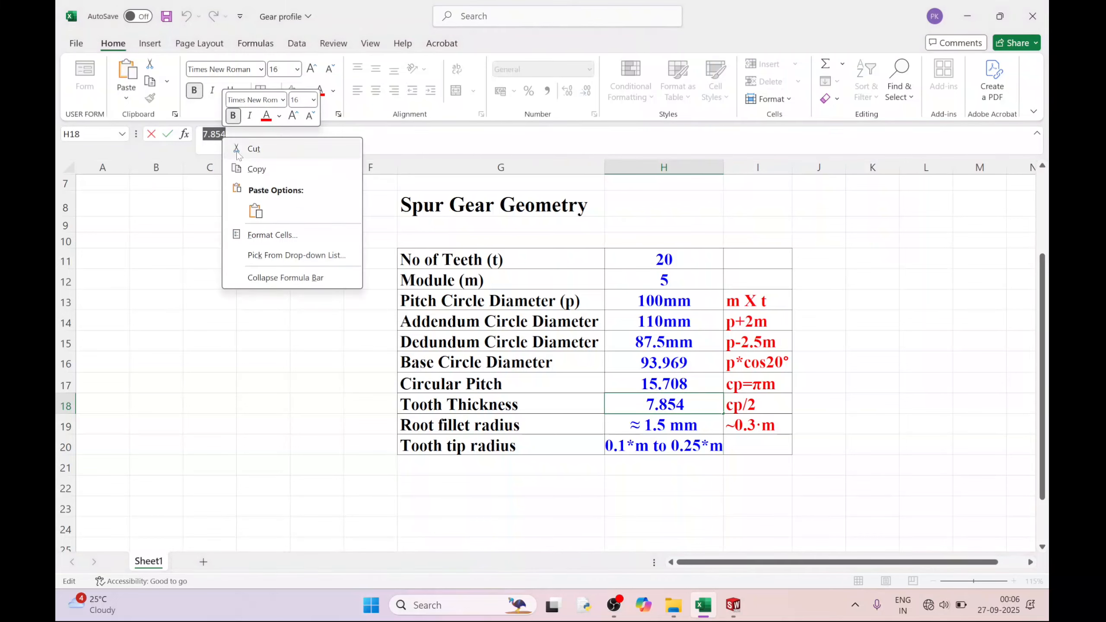
{"action": "left_click", "coordinate": [256, 169]}
{"action": "key", "text": "alt+Tab"}
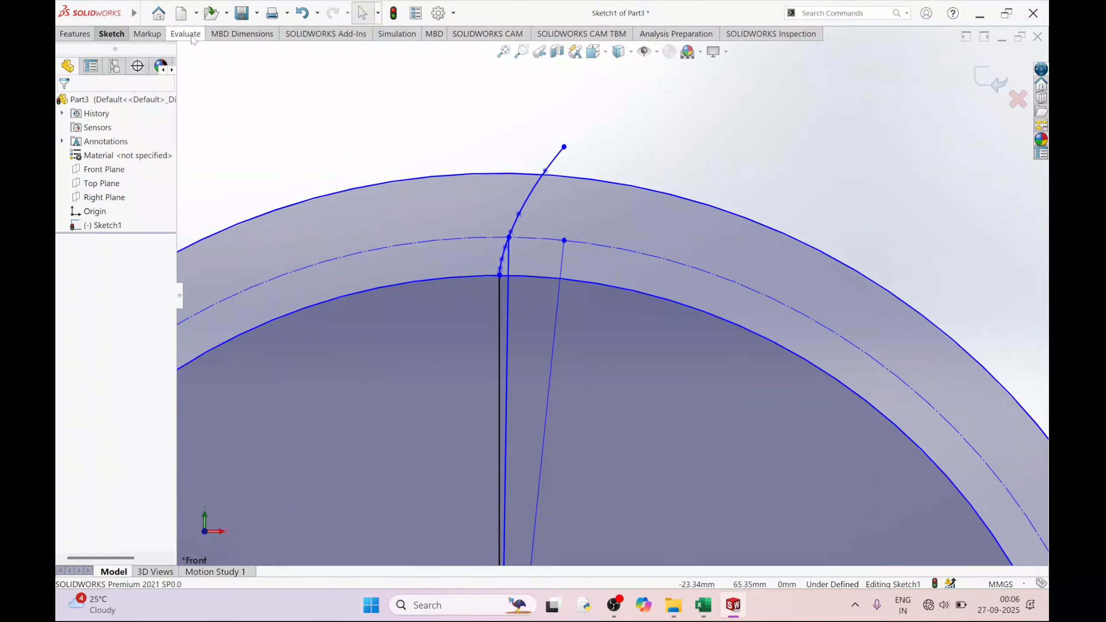
- Dimension the arc length along the pitch circle between the two radial lines' endpoints and set it to 7.854/2 mm
{"action": "left_click", "coordinate": [116, 40]}
{"action": "left_click", "coordinate": [109, 75]}
{"action": "scroll", "coordinate": [572, 250], "scroll_direction": "down", "scroll_amount": 3}
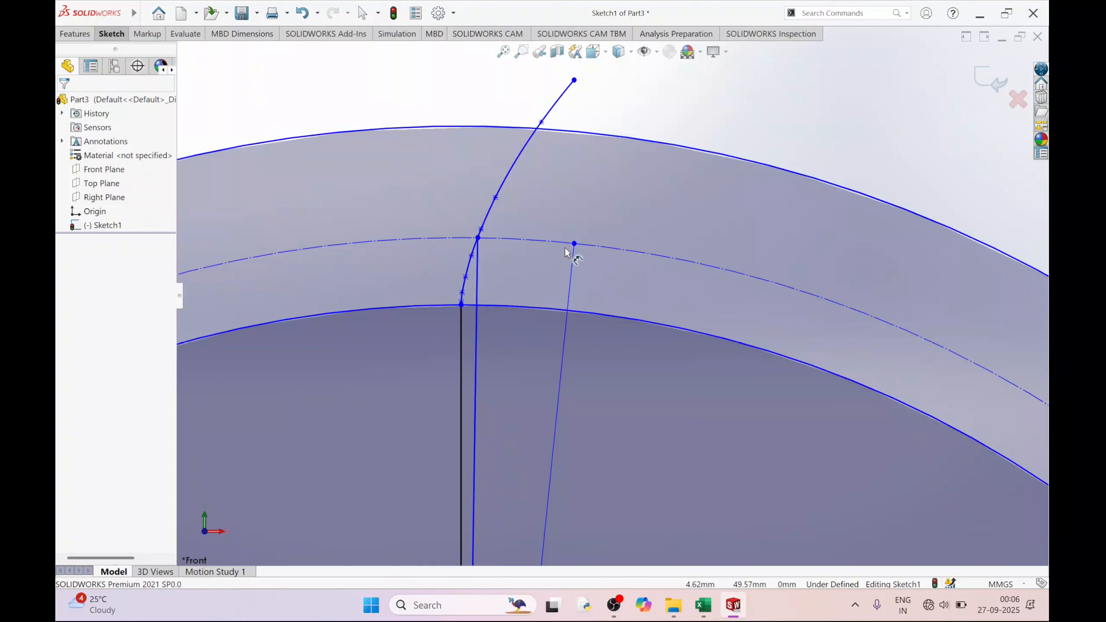
{"action": "left_click", "coordinate": [574, 244]}
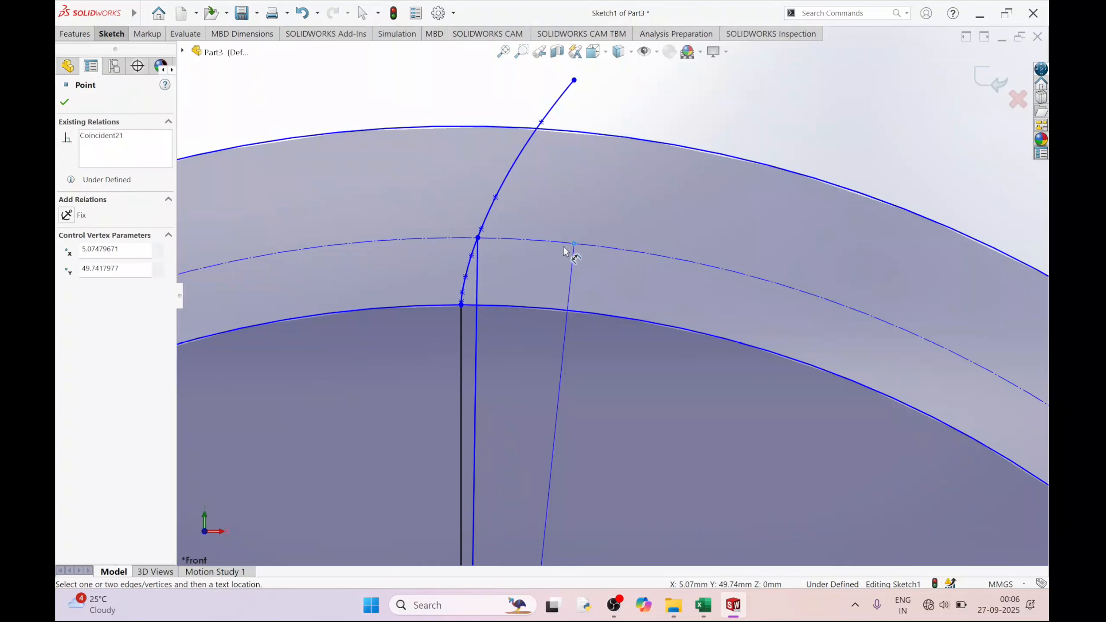
{"action": "left_click", "coordinate": [478, 238]}
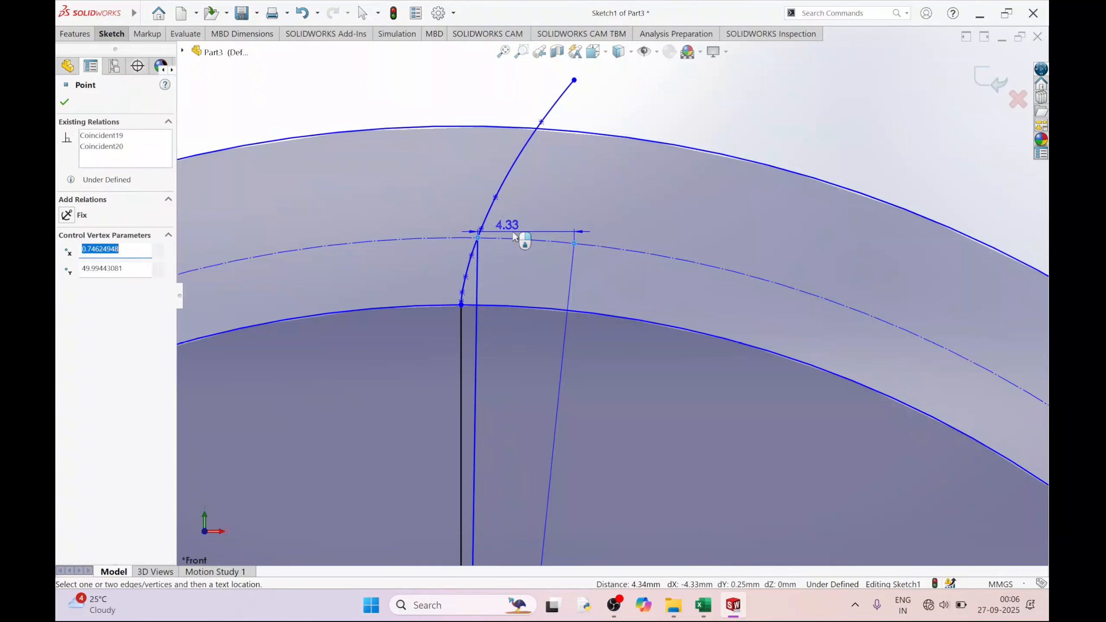
{"action": "left_click", "coordinate": [638, 254]}
{"action": "scroll", "coordinate": [557, 174], "scroll_direction": "up", "scroll_amount": 3}
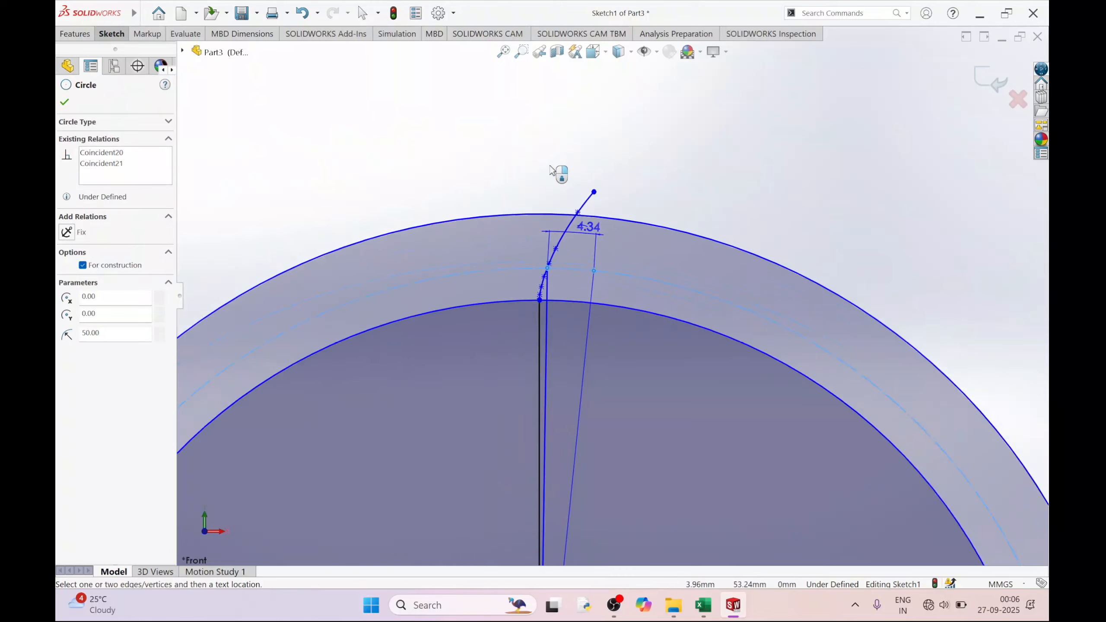
{"action": "left_click", "coordinate": [597, 162]}
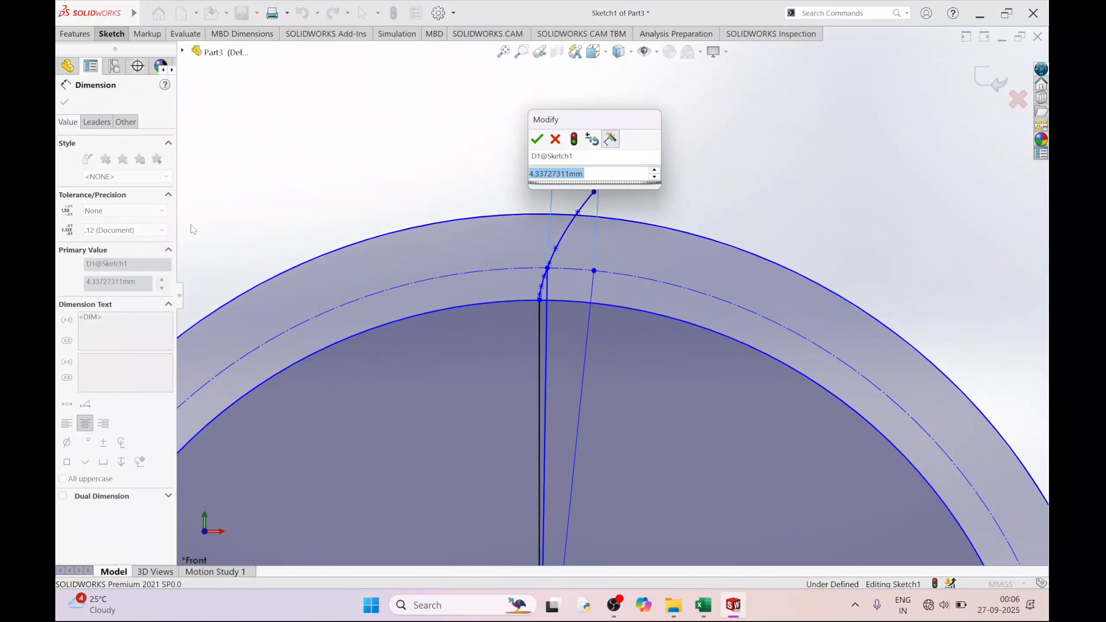
{"action": "type", "text": "7.854"}
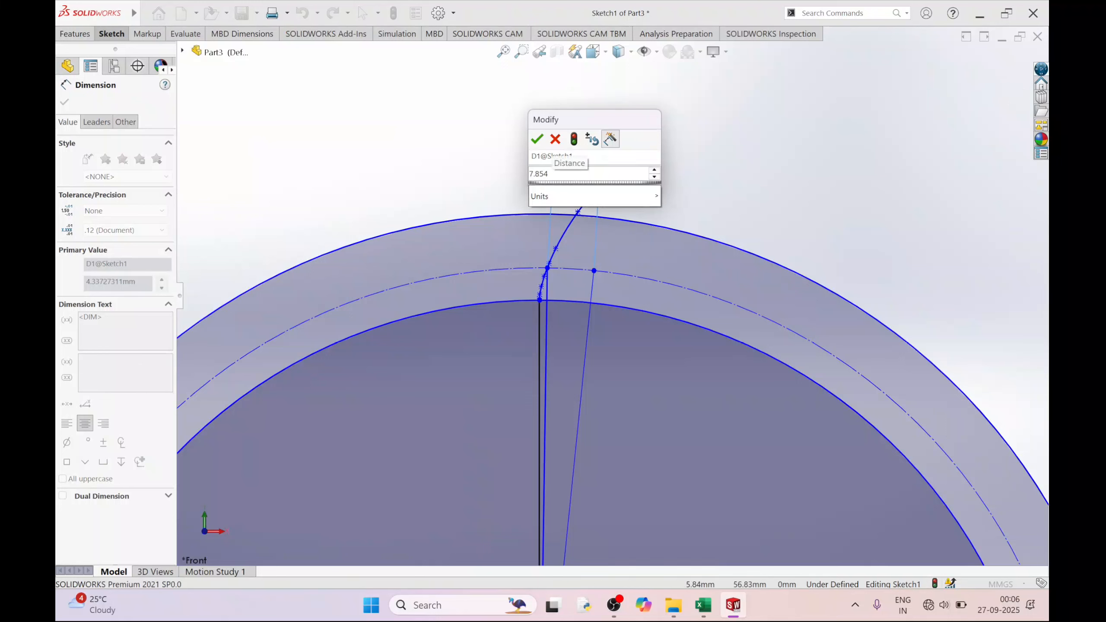
{"action": "type", "text": "/2"}
{"action": "key", "text": "Return"}
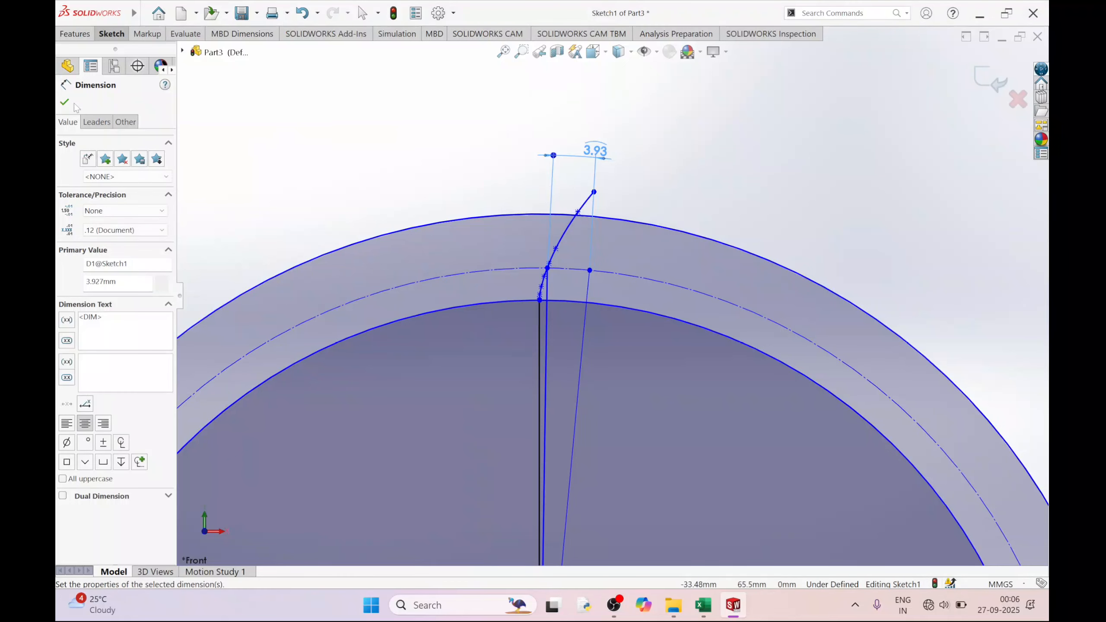
{"action": "left_click", "coordinate": [74, 104]}
{"action": "scroll", "coordinate": [603, 316], "scroll_direction": "up", "scroll_amount": 2}
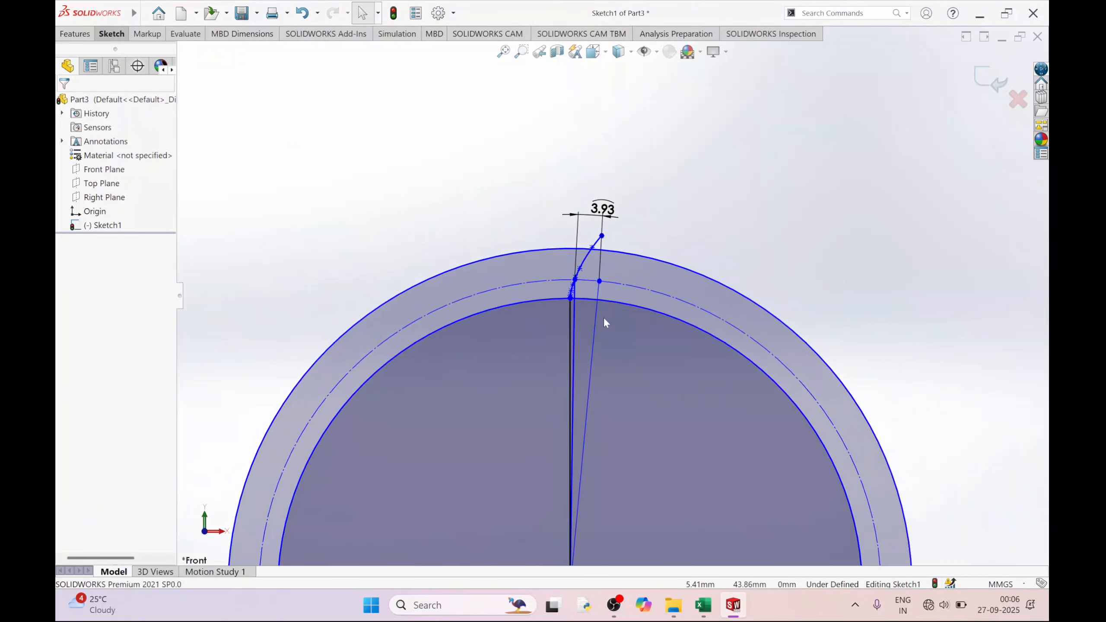
- Mirror the involute spline about the second radial line to form the opposite tooth flank
{"action": "scroll", "coordinate": [605, 323], "scroll_direction": "down", "scroll_amount": 3}
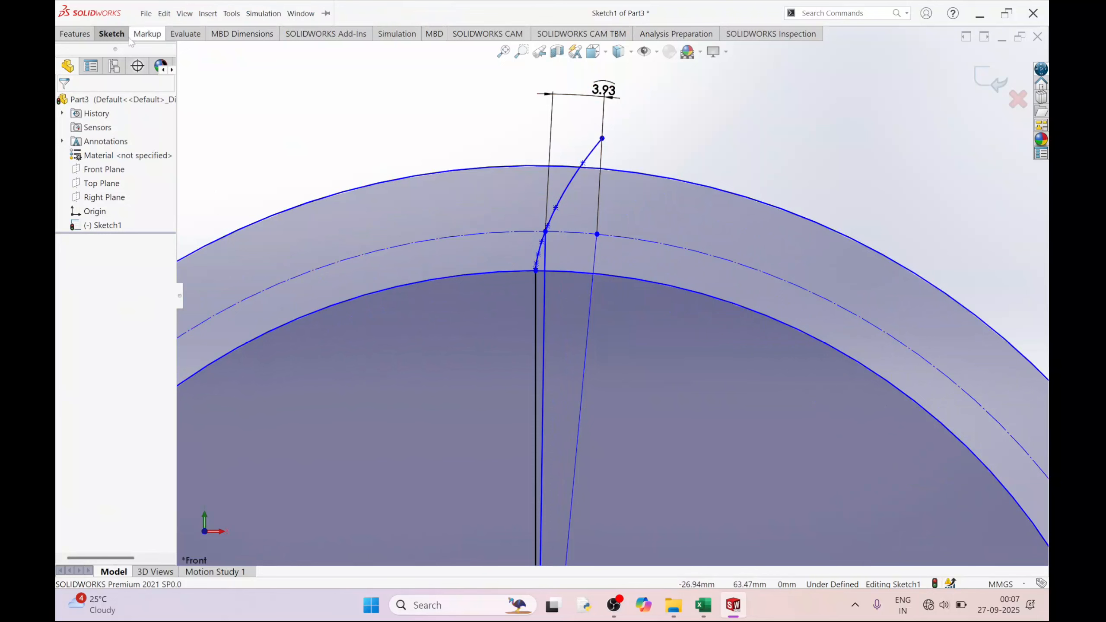
{"action": "left_click", "coordinate": [112, 34]}
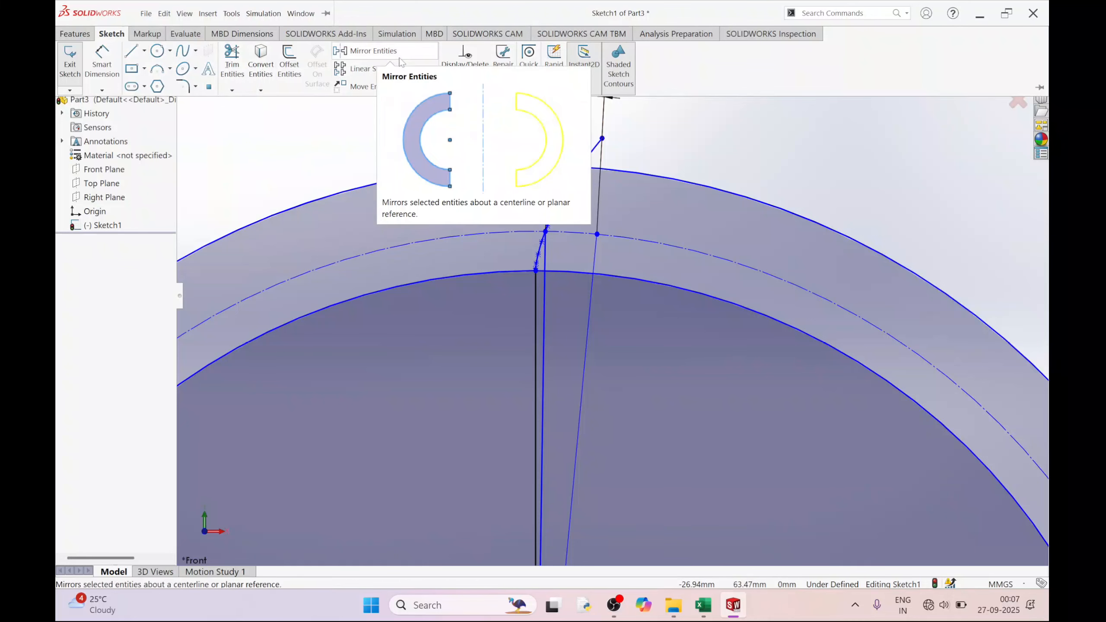
{"action": "left_click", "coordinate": [370, 51]}
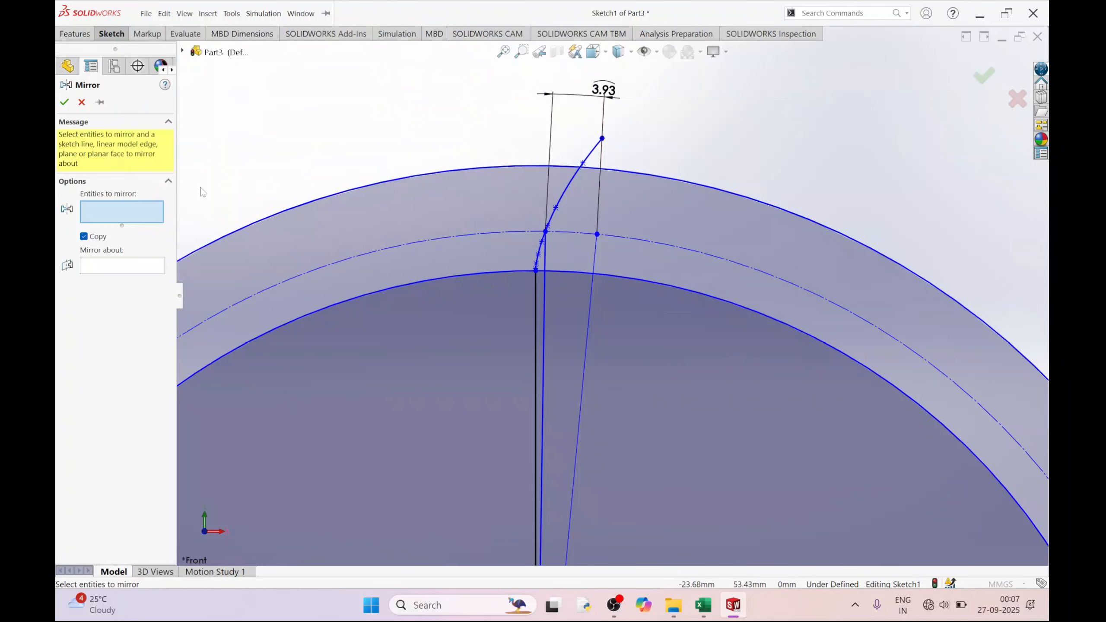
{"action": "left_click", "coordinate": [570, 185]}
{"action": "left_click", "coordinate": [133, 266]}
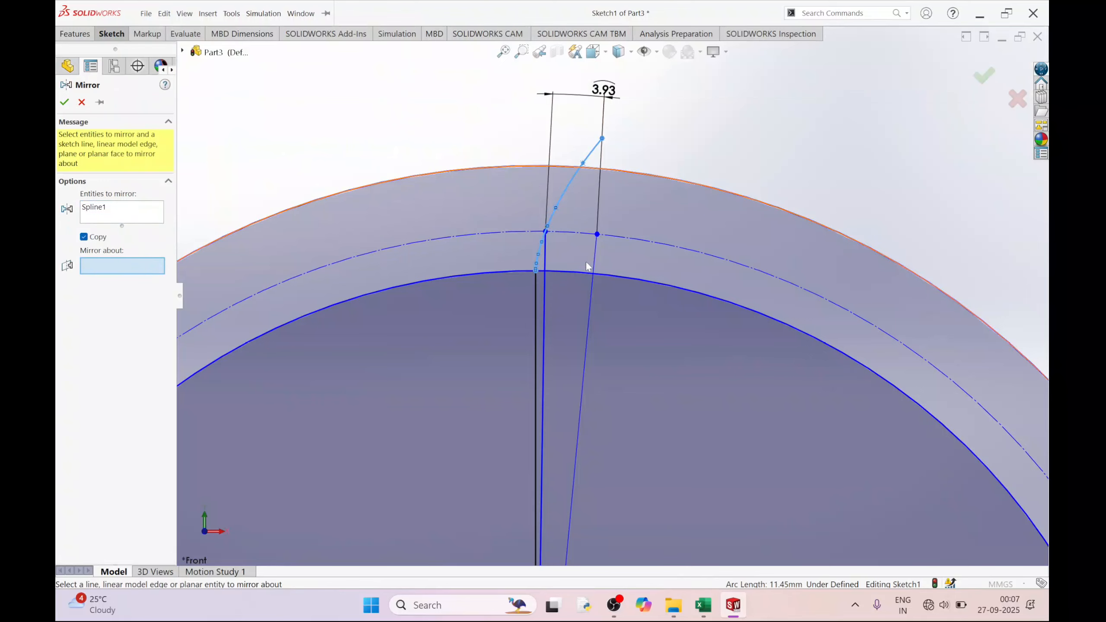
{"action": "left_click", "coordinate": [594, 286]}
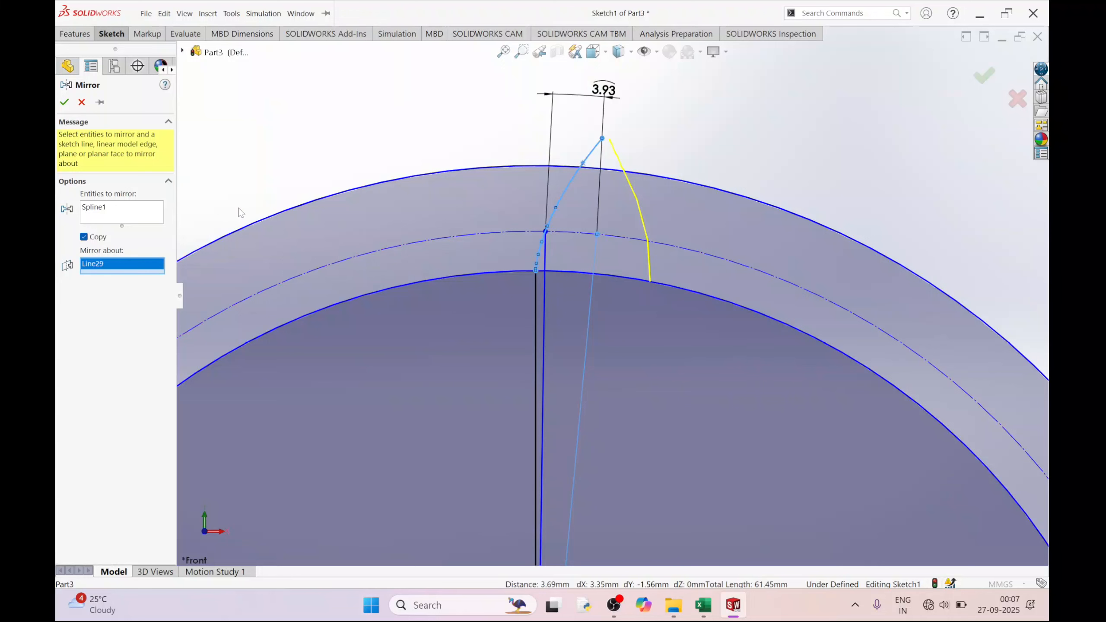
{"action": "left_click", "coordinate": [65, 104]}
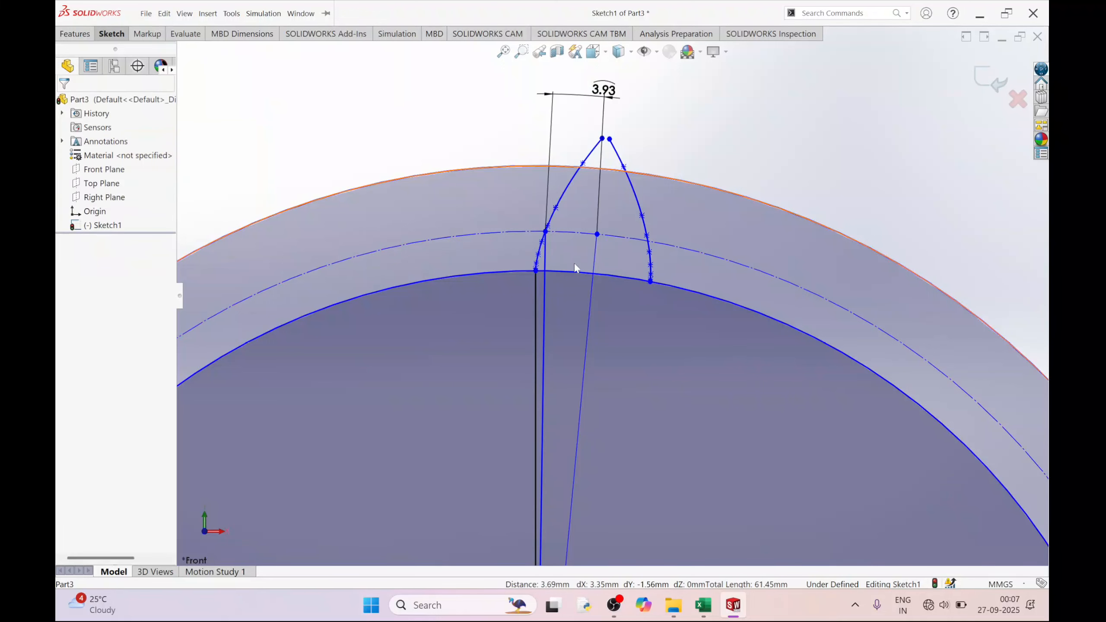
- Delete the radial line from the involute's pitch-circle intersection and the radial line used as the mirror axis
{"action": "scroll", "coordinate": [632, 223], "scroll_direction": "up", "scroll_amount": 8}
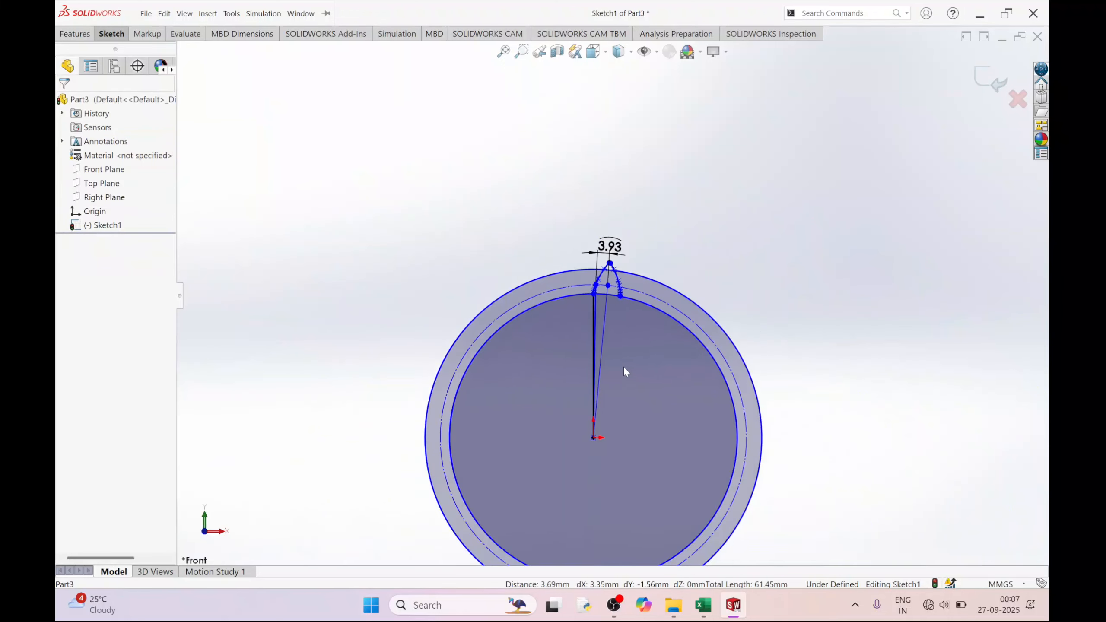
{"action": "scroll", "coordinate": [623, 368], "scroll_direction": "down", "scroll_amount": 3}
{"action": "scroll", "coordinate": [593, 277], "scroll_direction": "down", "scroll_amount": 2}
{"action": "scroll", "coordinate": [603, 265], "scroll_direction": "up", "scroll_amount": 4}
{"action": "scroll", "coordinate": [611, 251], "scroll_direction": "down", "scroll_amount": 3}
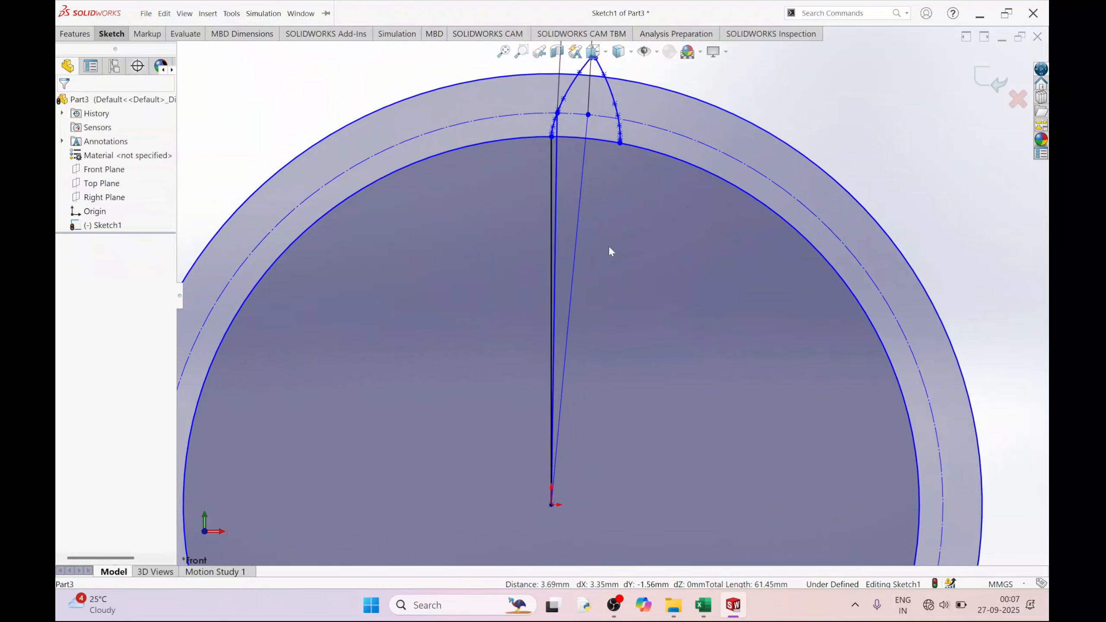
{"action": "left_click", "coordinate": [582, 236]}
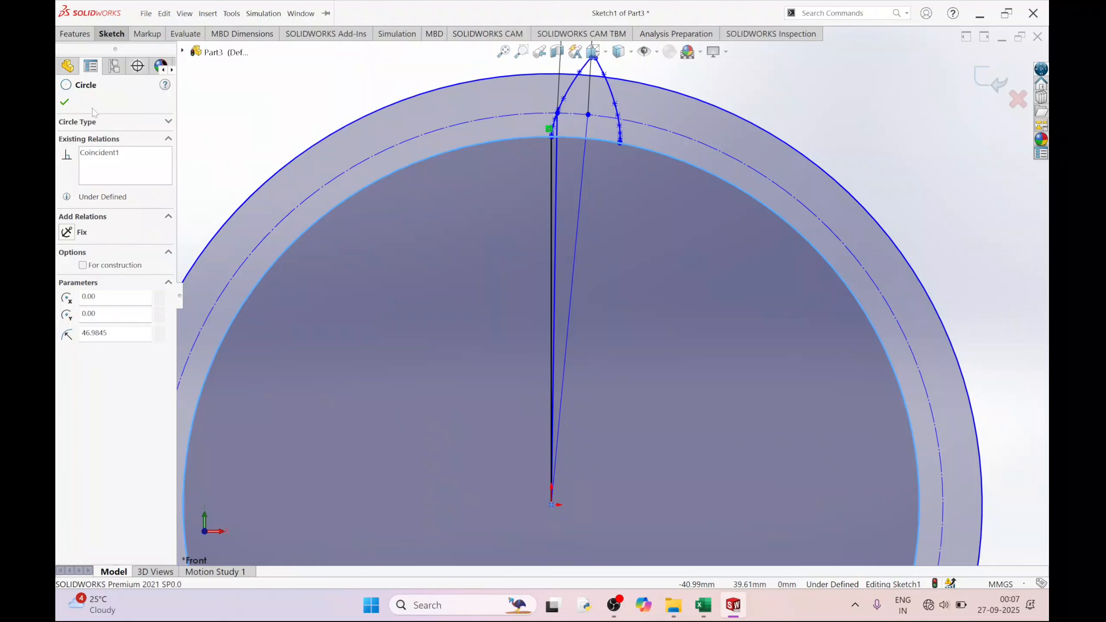
{"action": "left_click", "coordinate": [64, 103]}
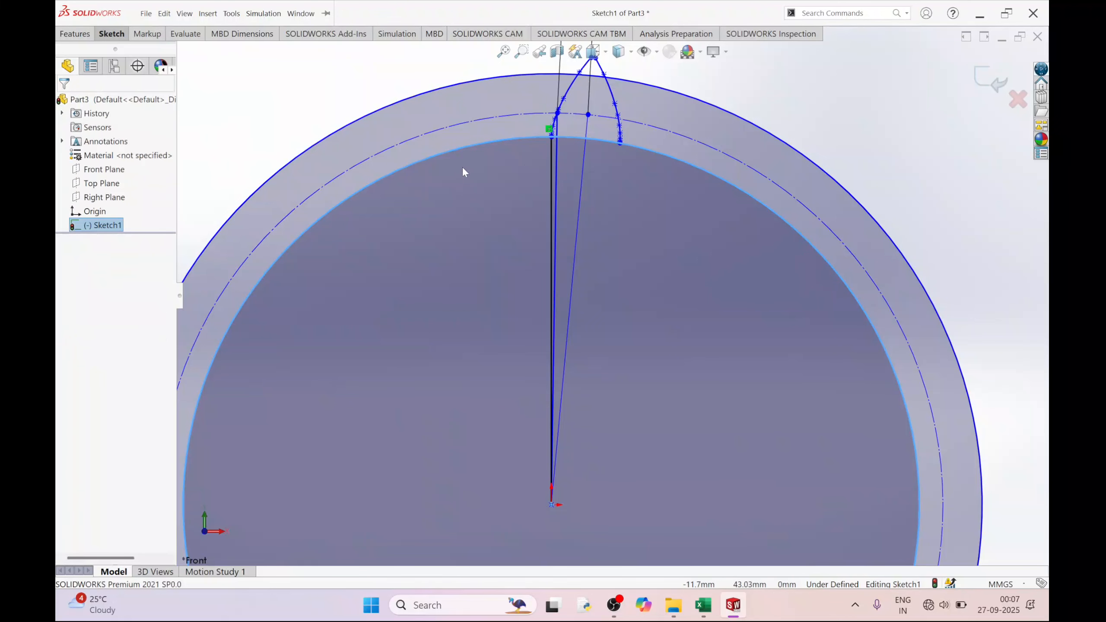
{"action": "left_click", "coordinate": [551, 165]}
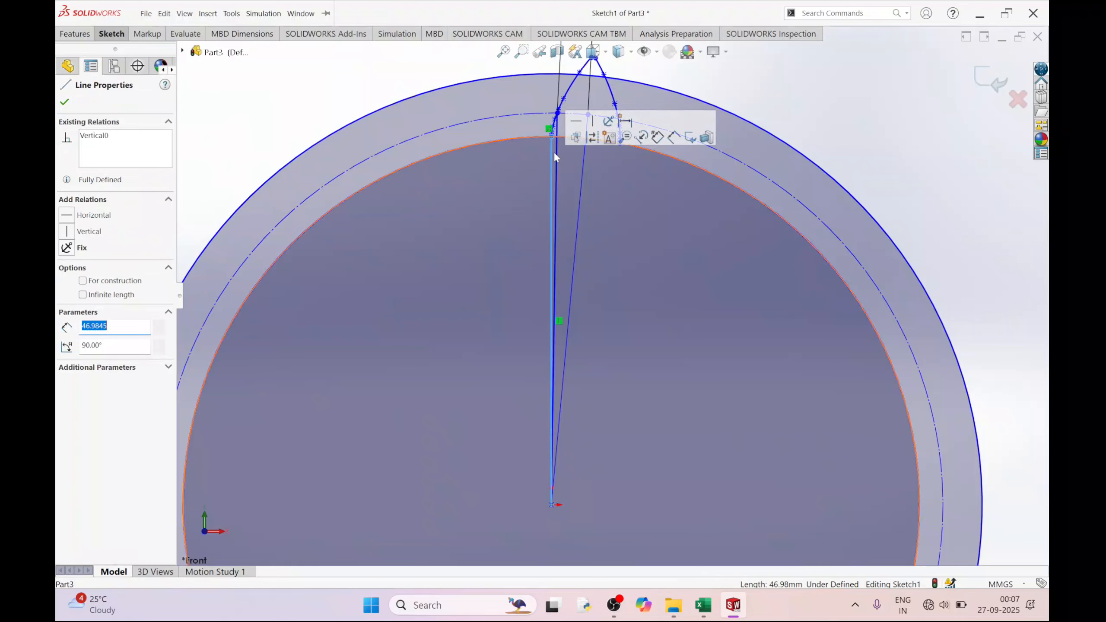
{"action": "left_click", "coordinate": [558, 162]}
{"action": "key", "text": "Delete"}
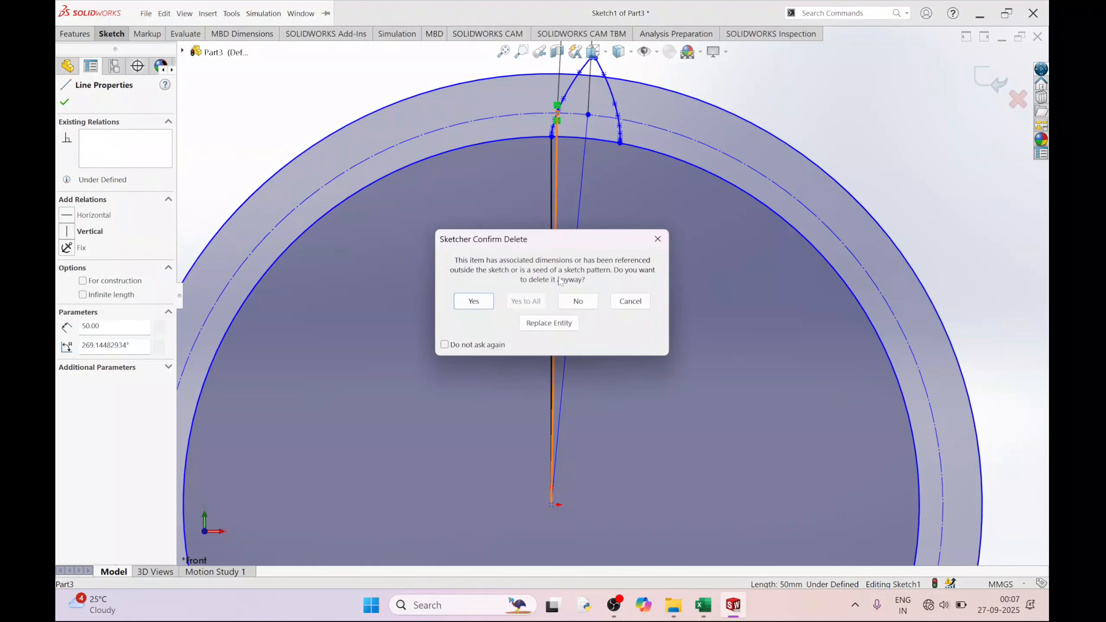
{"action": "left_click", "coordinate": [474, 302]}
{"action": "left_click", "coordinate": [582, 177]}
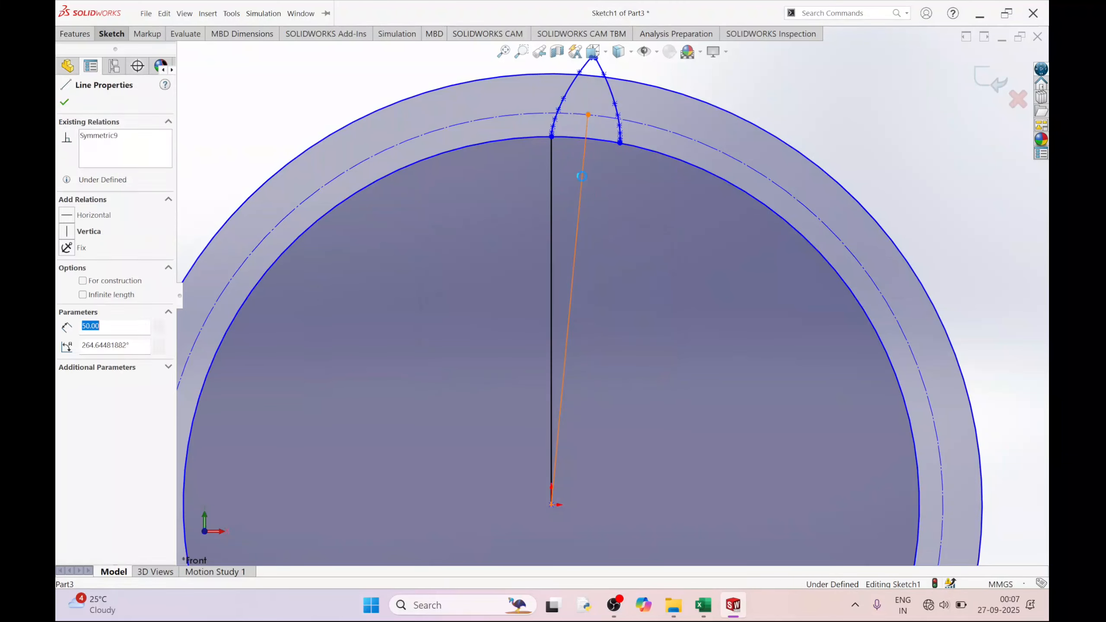
{"action": "key", "text": "Delete"}
- Trim the addendum circle outside the tooth and the spline tips beyond it, keeping only the tooth's top land
{"action": "scroll", "coordinate": [623, 131], "scroll_direction": "up", "scroll_amount": 3}
{"action": "scroll", "coordinate": [629, 135], "scroll_direction": "down", "scroll_amount": 3}
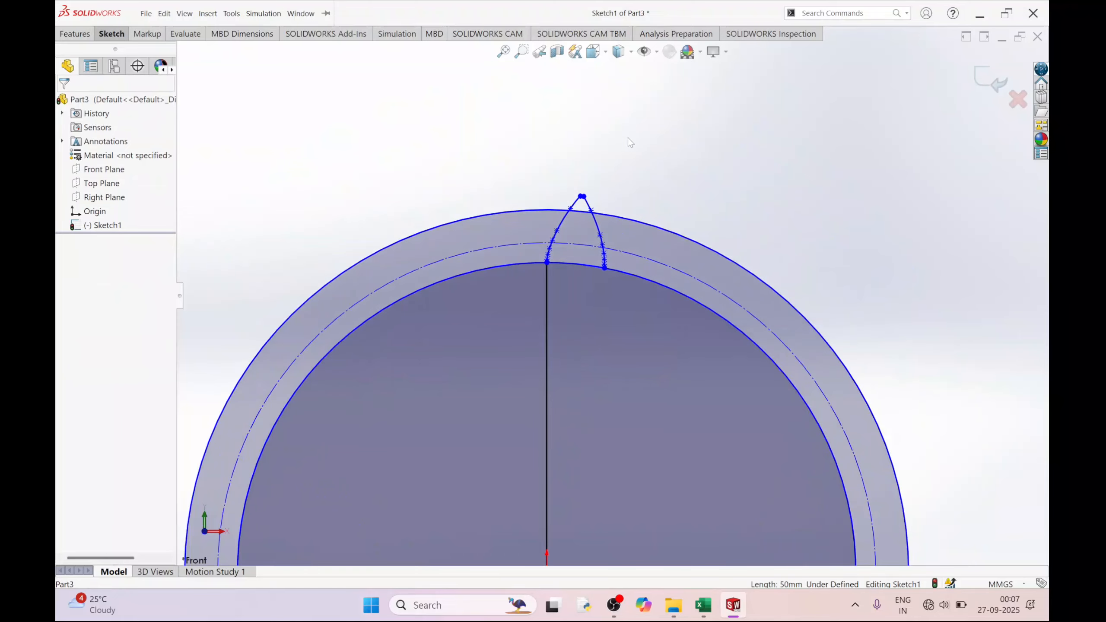
{"action": "left_click", "coordinate": [122, 38]}
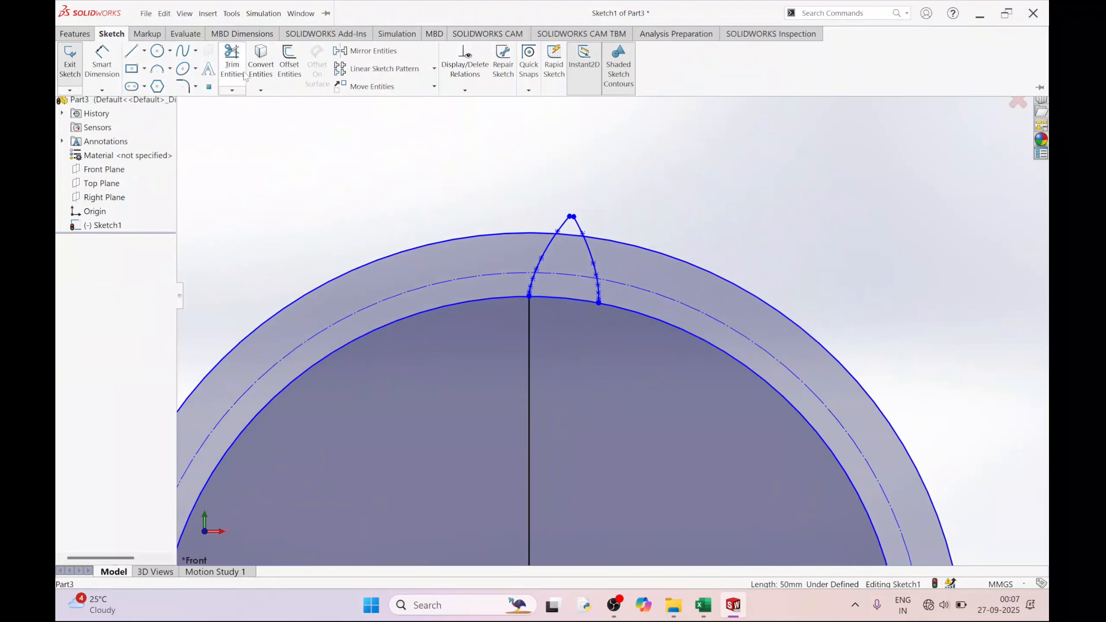
{"action": "left_click", "coordinate": [231, 61]}
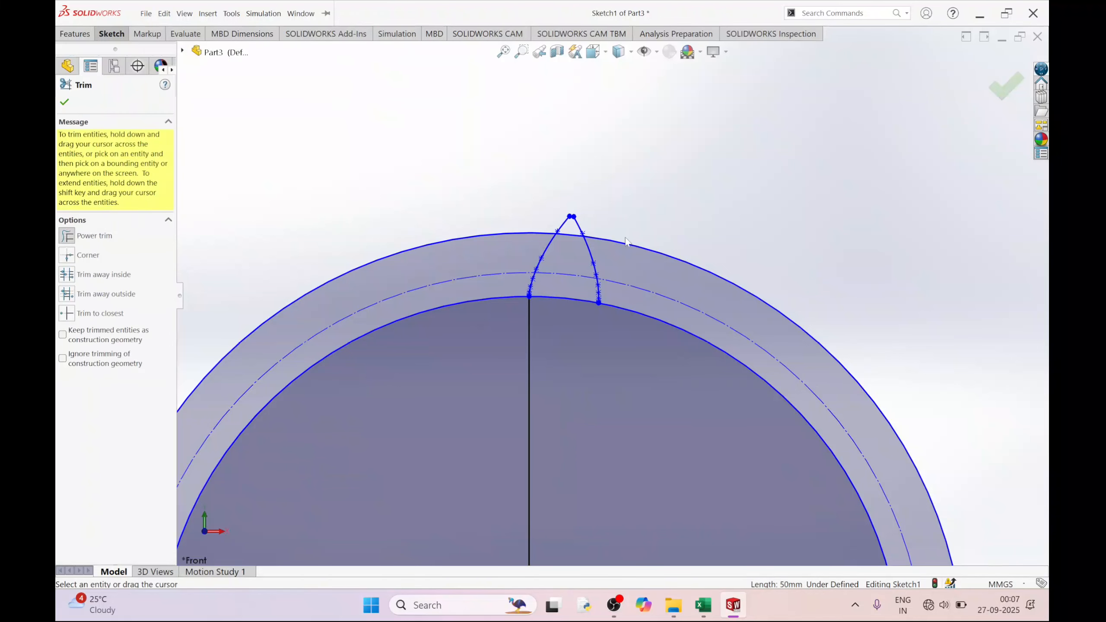
{"action": "mouse_move", "coordinate": [599, 235]}
{"action": "left_mouse_down"}
{"action": "mouse_move", "coordinate": [534, 221]}
{"action": "mouse_move", "coordinate": [497, 245]}
{"action": "left_mouse_up"}
{"action": "scroll", "coordinate": [590, 261], "scroll_direction": "down", "scroll_amount": 5}
{"action": "scroll", "coordinate": [592, 238], "scroll_direction": "down", "scroll_amount": 1}
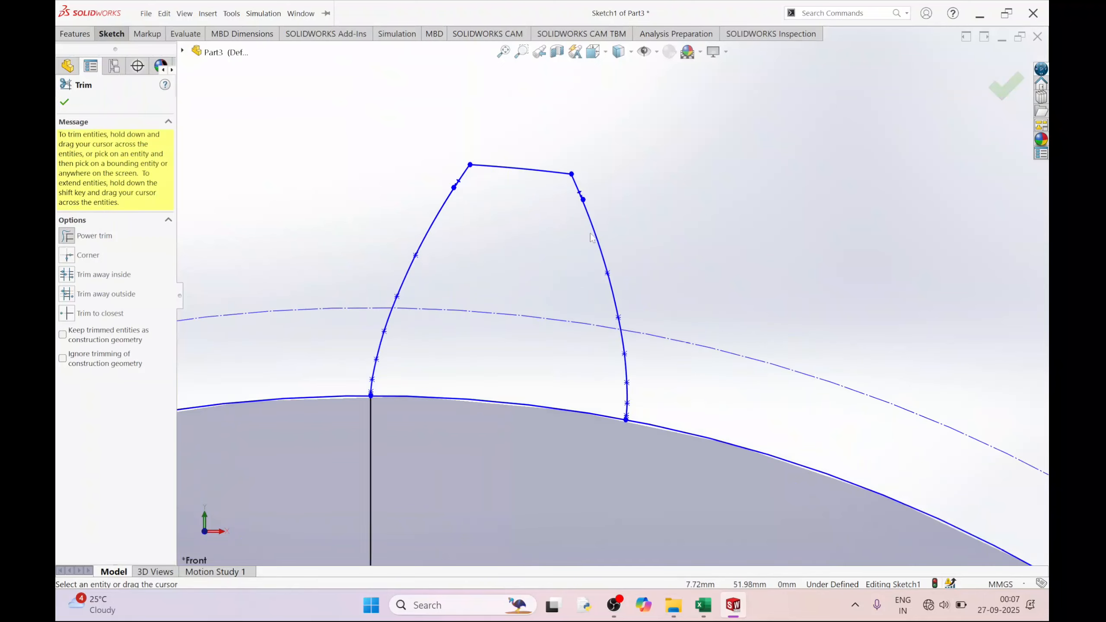
{"action": "scroll", "coordinate": [451, 185], "scroll_direction": "down", "scroll_amount": 10}
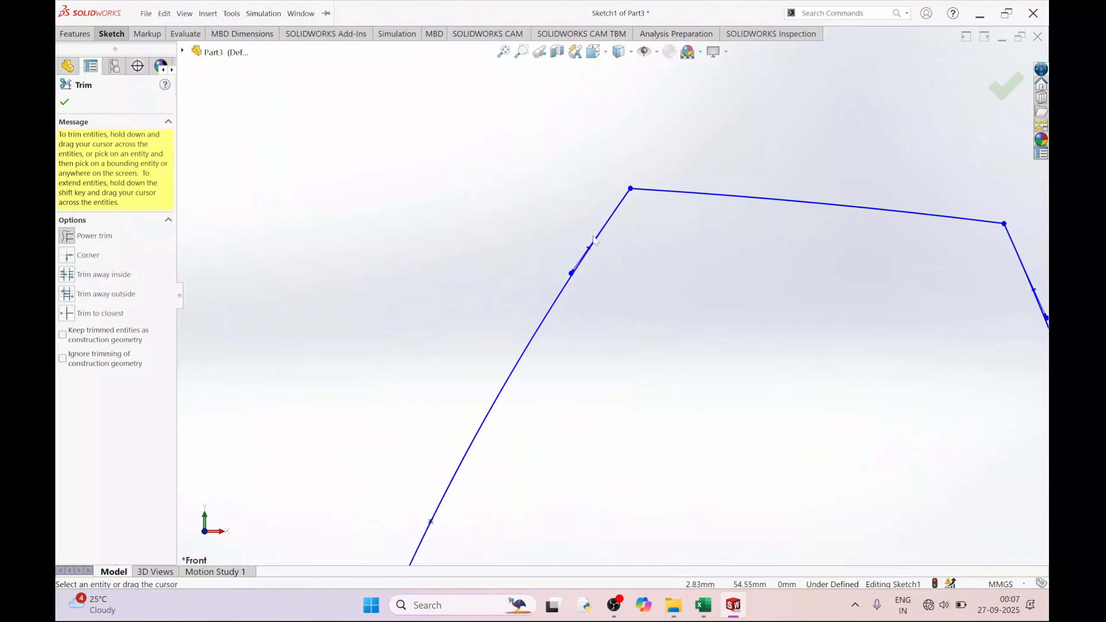
{"action": "scroll", "coordinate": [672, 279], "scroll_direction": "up", "scroll_amount": 10}
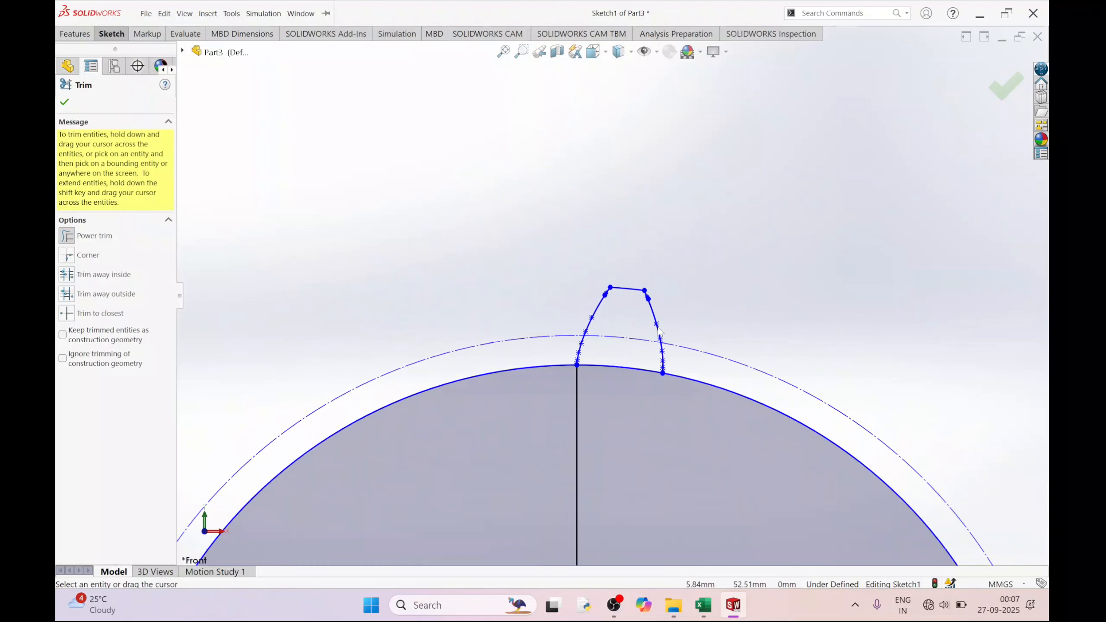
- Trim away the vertical line running from the origin to the base circle
{"action": "scroll", "coordinate": [638, 354], "scroll_direction": "down", "scroll_amount": 2}
{"action": "scroll", "coordinate": [562, 424], "scroll_direction": "up", "scroll_amount": 6}
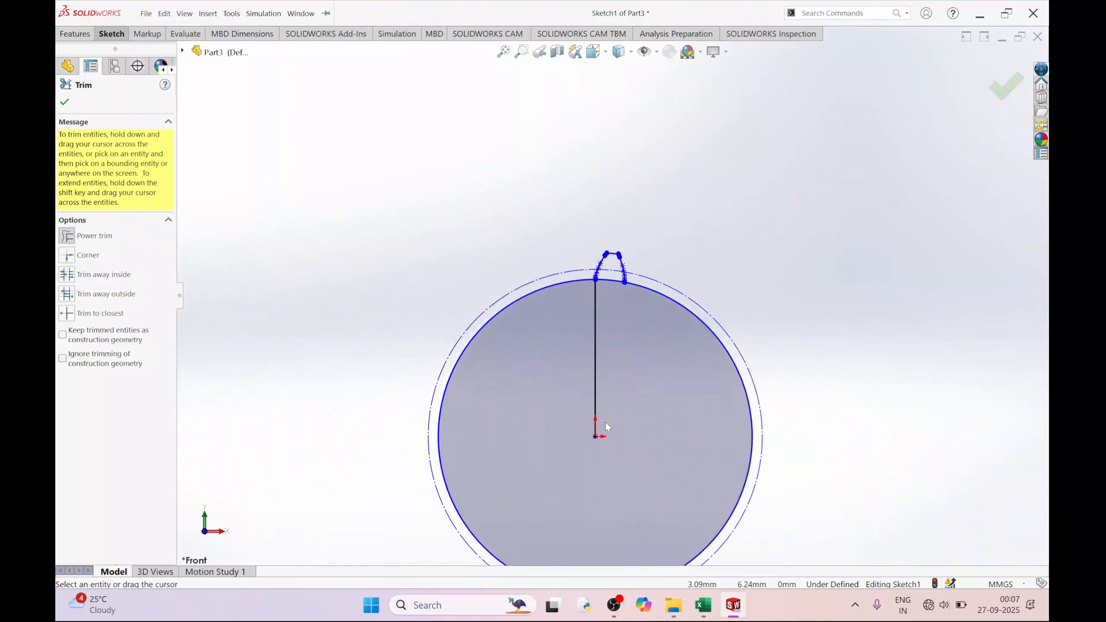
{"action": "scroll", "coordinate": [605, 420], "scroll_direction": "down", "scroll_amount": 4}
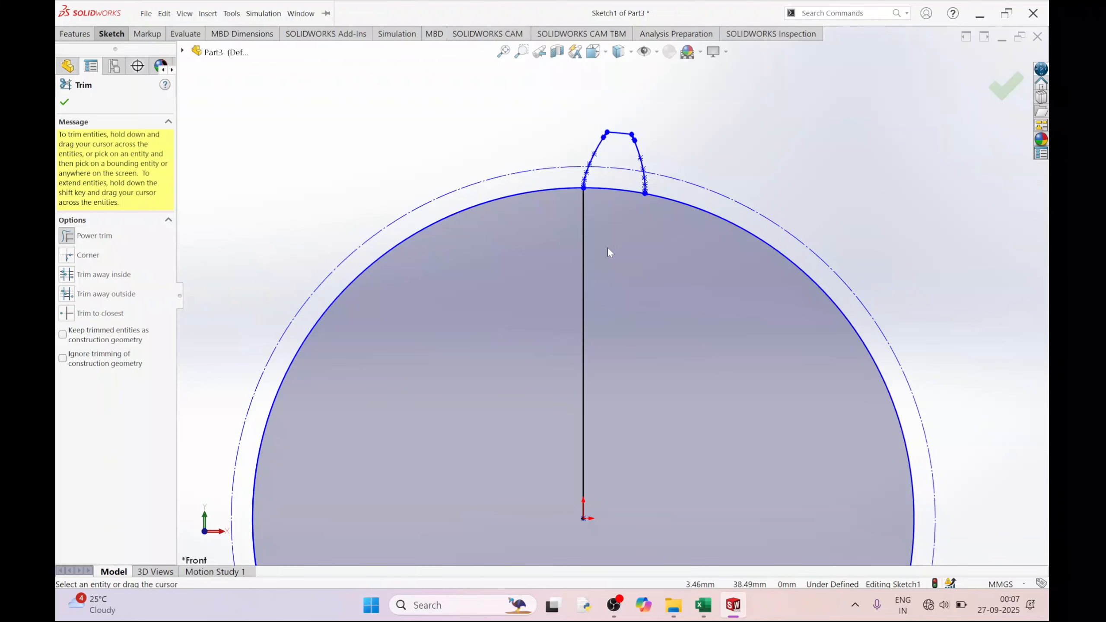
{"action": "left_click_drag", "start_coordinate": [602, 248], "coordinate": [555, 249]}
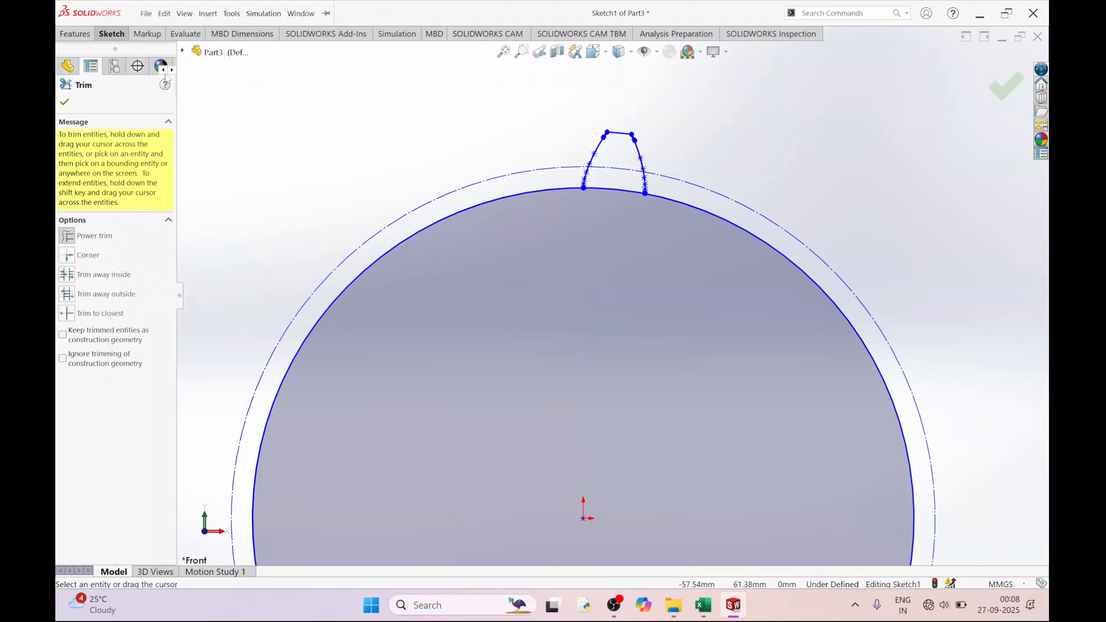
{"action": "left_click", "coordinate": [65, 103]}
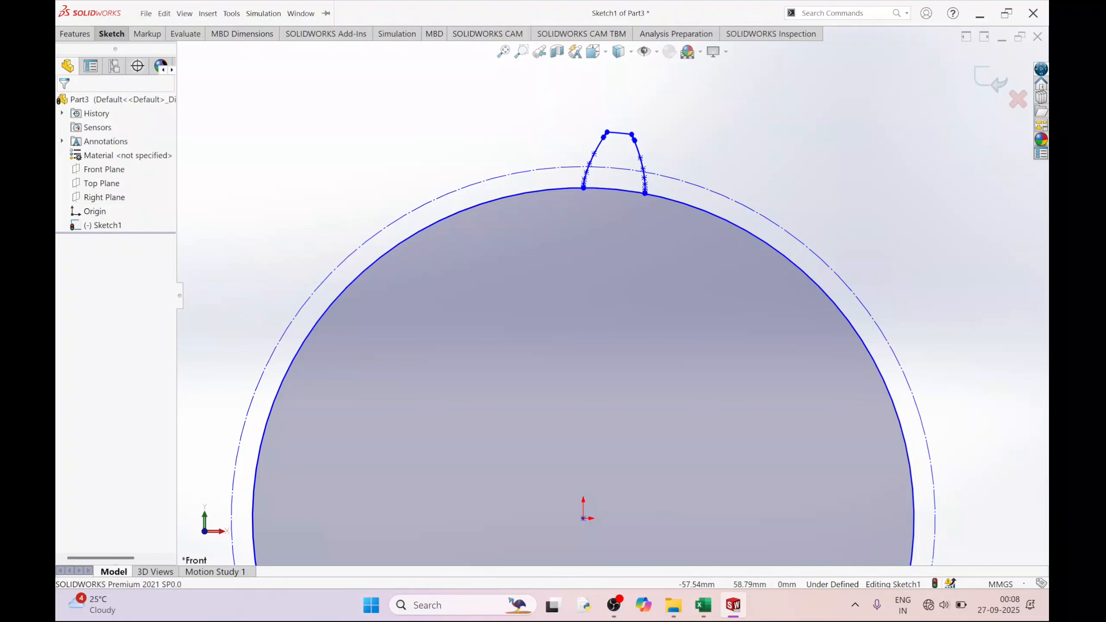
- Trim the base circle's arc between the two tooth flanks
{"action": "left_click", "coordinate": [111, 33]}
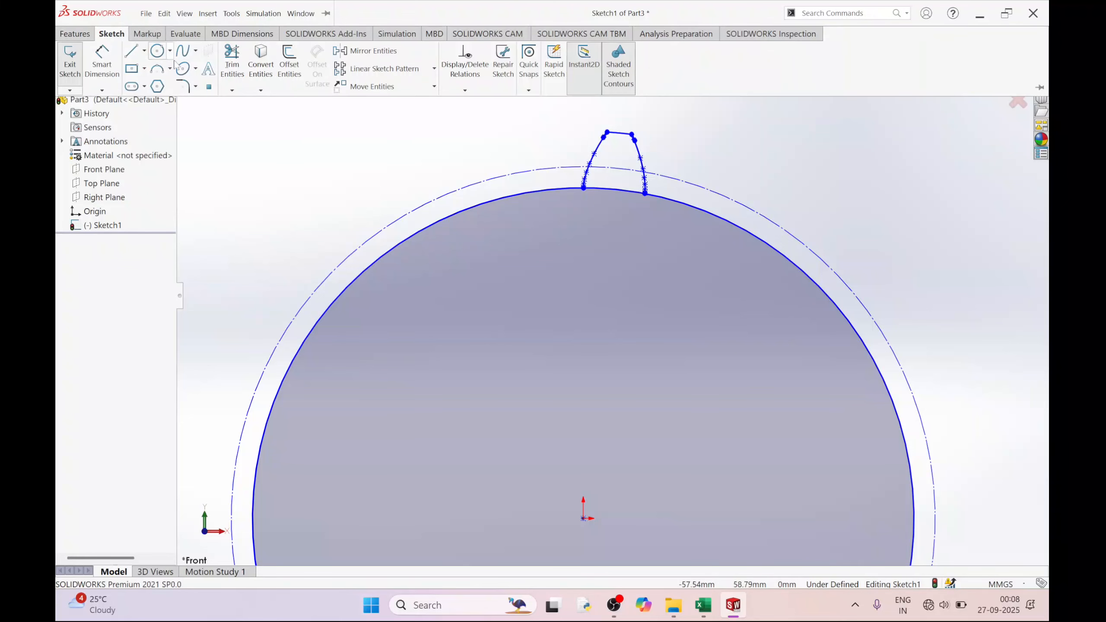
{"action": "left_click", "coordinate": [233, 65]}
{"action": "left_click", "coordinate": [606, 189]}
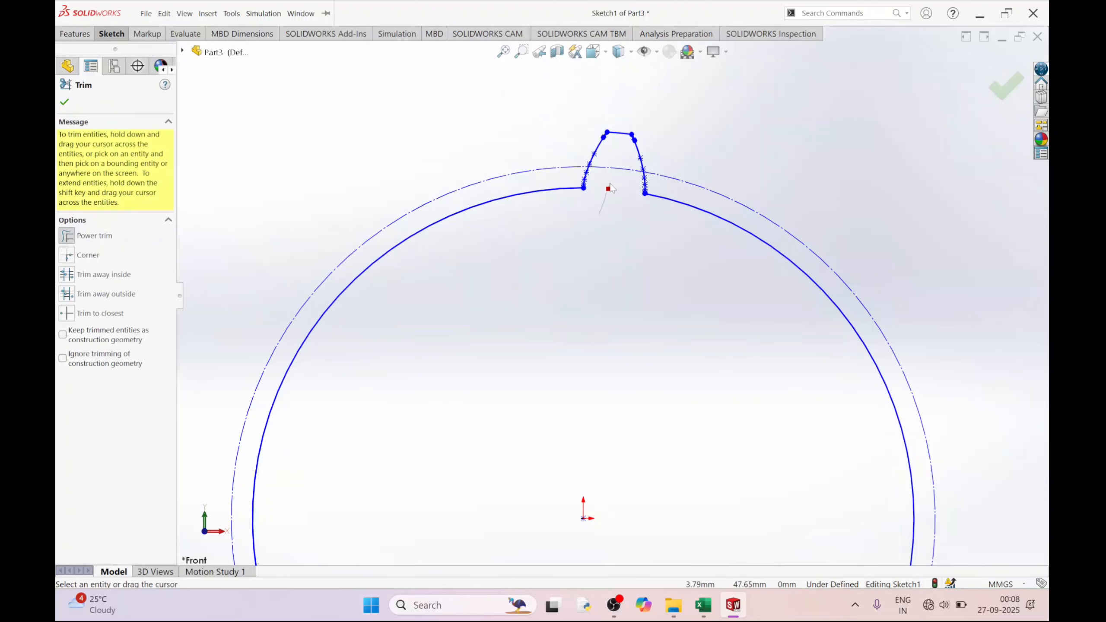
- Undo the tooth trims, the mirrored involute and its radial lines, back to the single involute with its tangent construction lines
{"action": "scroll", "coordinate": [571, 214], "scroll_direction": "down", "scroll_amount": 5}
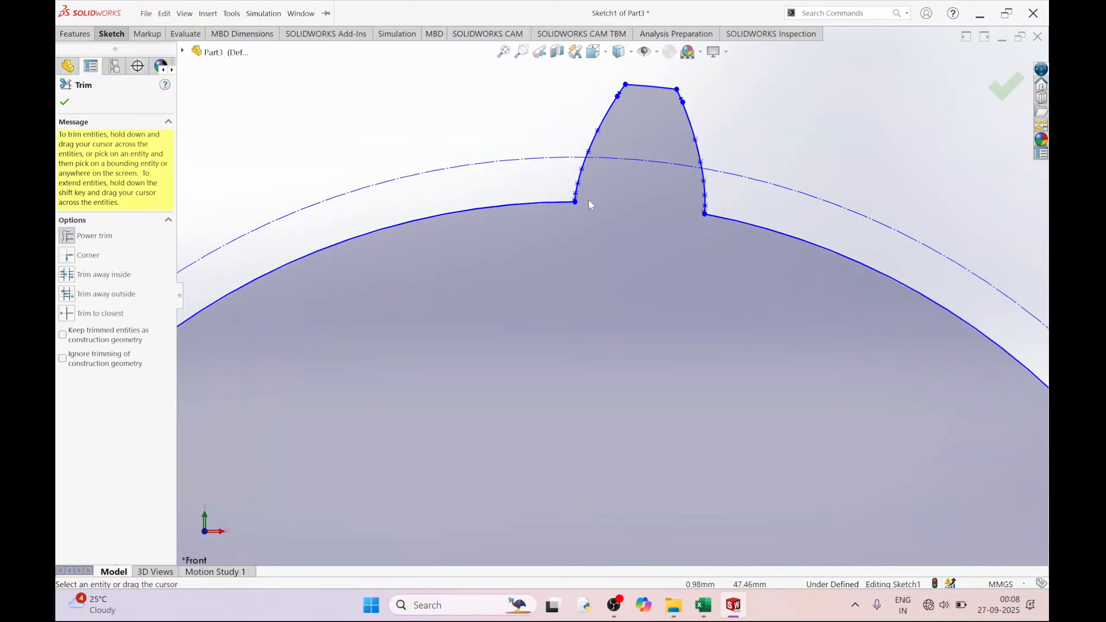
{"action": "scroll", "coordinate": [567, 235], "scroll_direction": "up", "scroll_amount": 2}
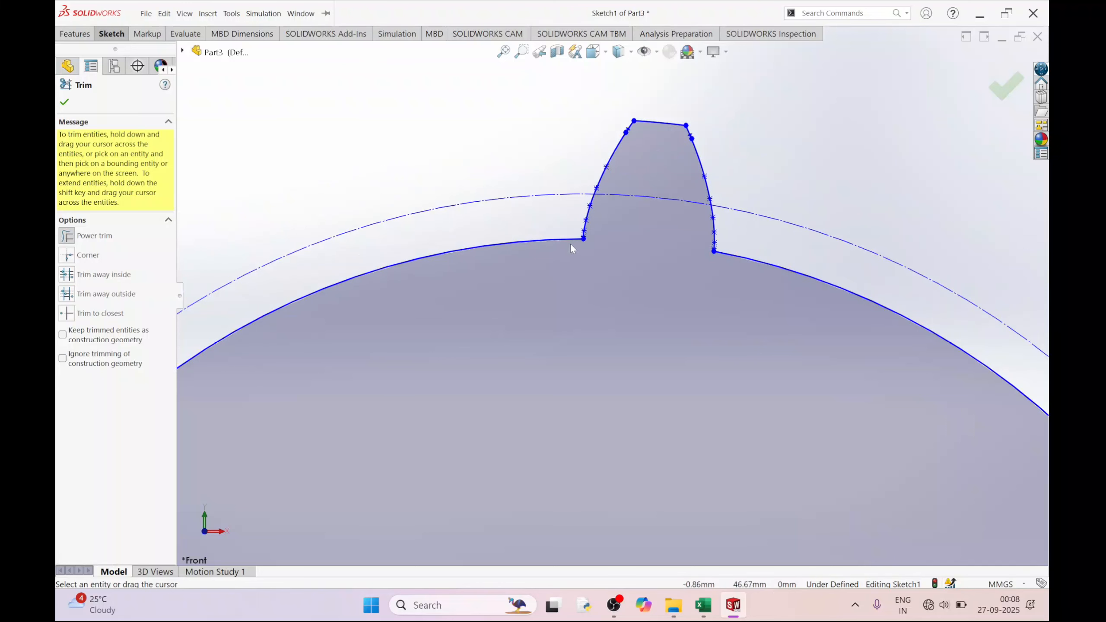
{"action": "key", "text": "Escape"}
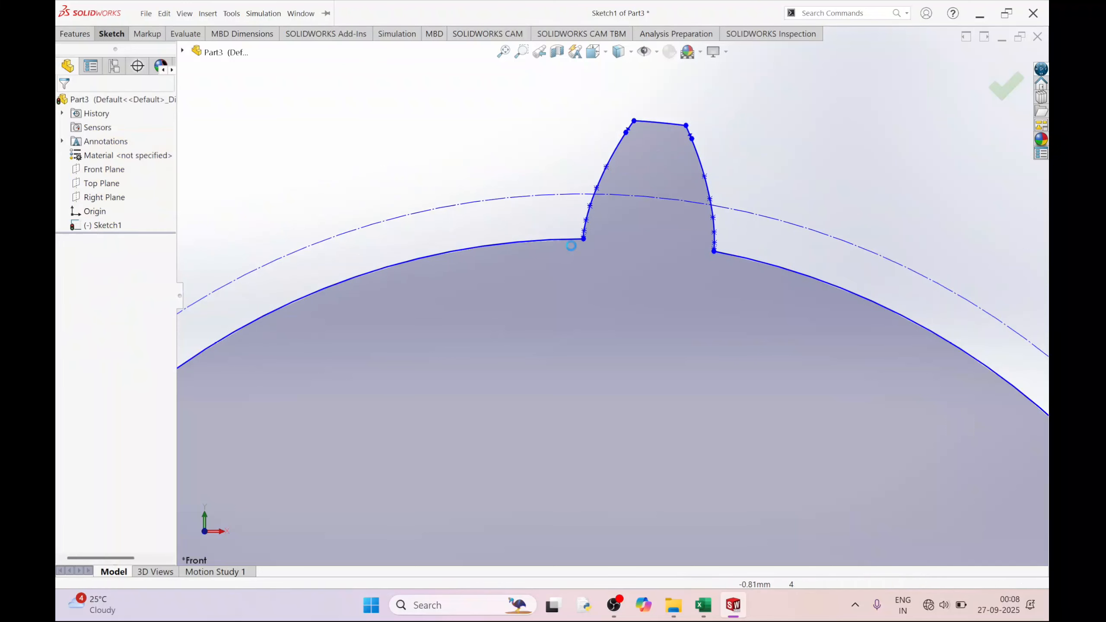
{"action": "key", "text": "ctrl+z"}
{"action": "key", "text": "ctrl+z"}
{"action": "key", "text": "ctrl+z"}
{"action": "key", "text": "ctrl+z"}
{"action": "key", "text": "ctrl+z"}
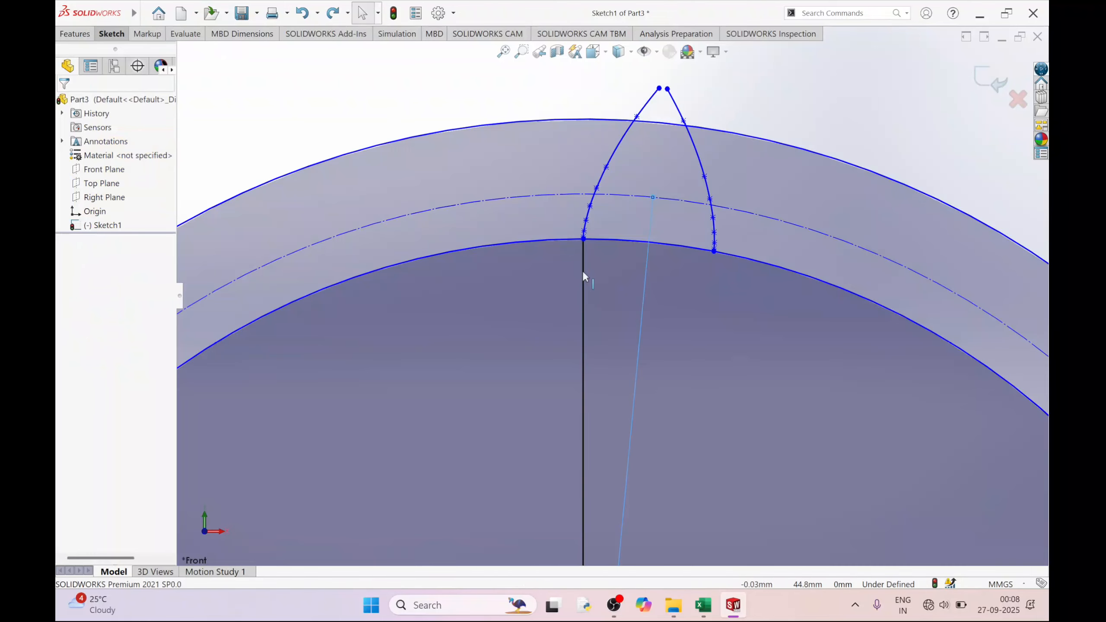
{"action": "key", "text": "ctrl+z"}
{"action": "key", "text": "ctrl+z"}
{"action": "key", "text": "ctrl+z"}
{"action": "key", "text": "ctrl+z"}
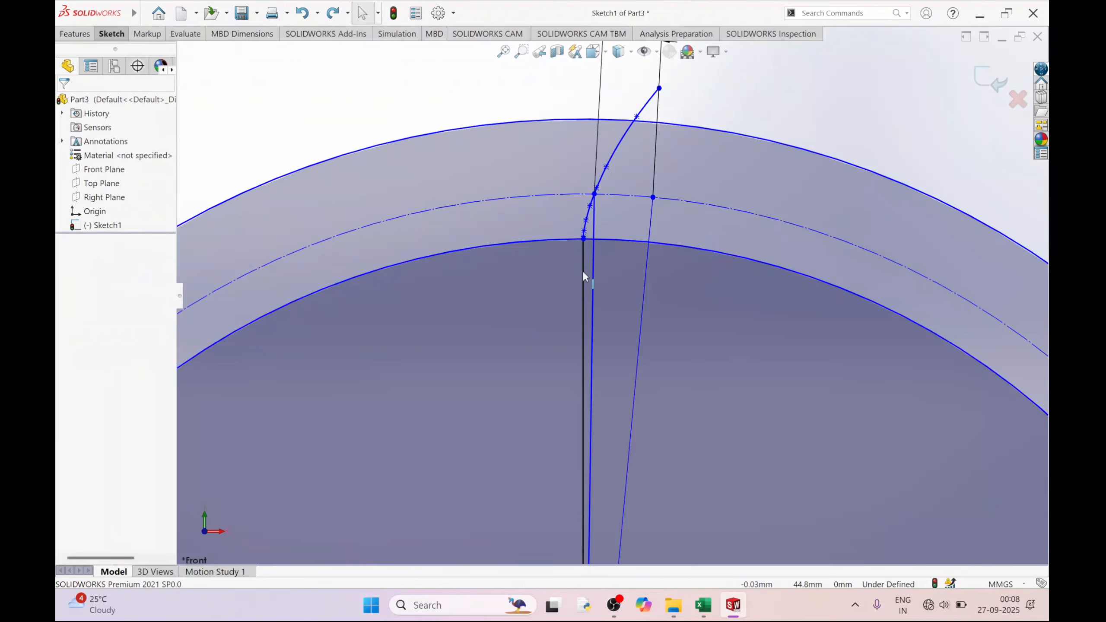
{"action": "key", "text": "ctrl+z"}
{"action": "key", "text": "ctrl+z"}
{"action": "key", "text": "ctrl+z"}
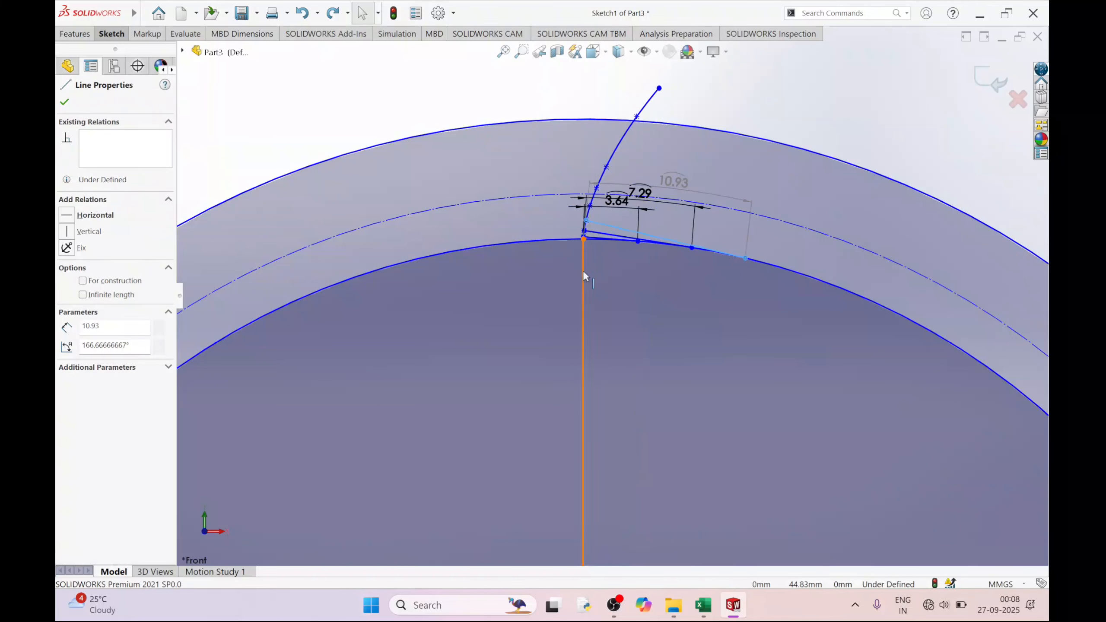
- Redo the radial lines, the mirrored involute and the top-land trim, stopping before the trims of the vertical line and the base circle
{"action": "key", "text": "Escape"}
{"action": "key", "text": "ctrl+y"}
{"action": "key", "text": "ctrl+y"}
{"action": "key", "text": "ctrl+y"}
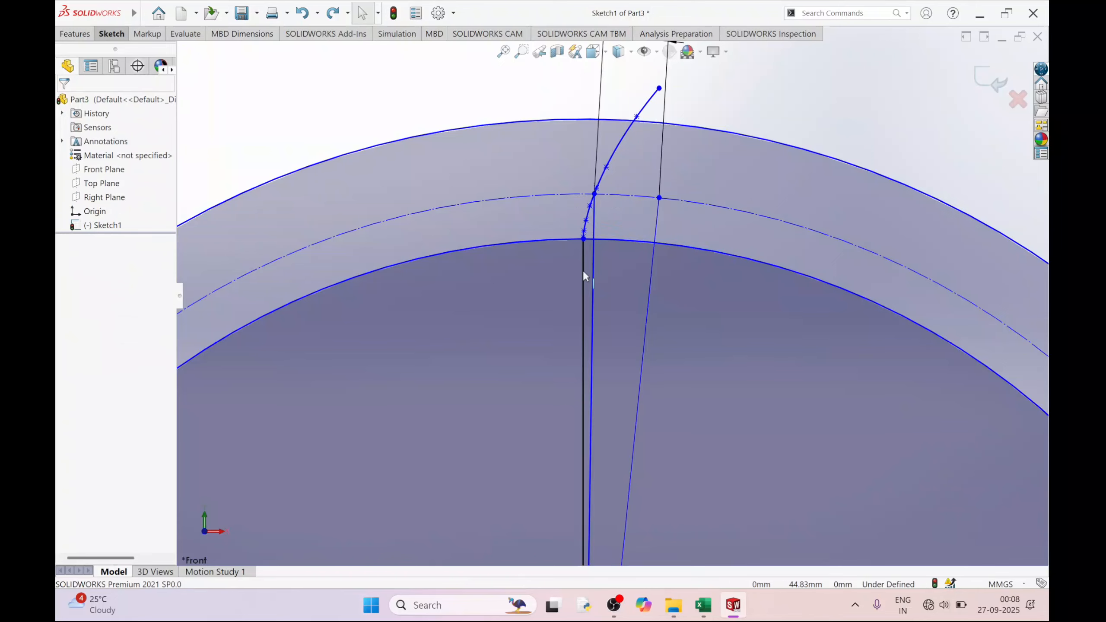
{"action": "key", "text": "ctrl+y"}
{"action": "key", "text": "ctrl+y"}
{"action": "key", "text": "ctrl+y"}
{"action": "key", "text": "ctrl+y"}
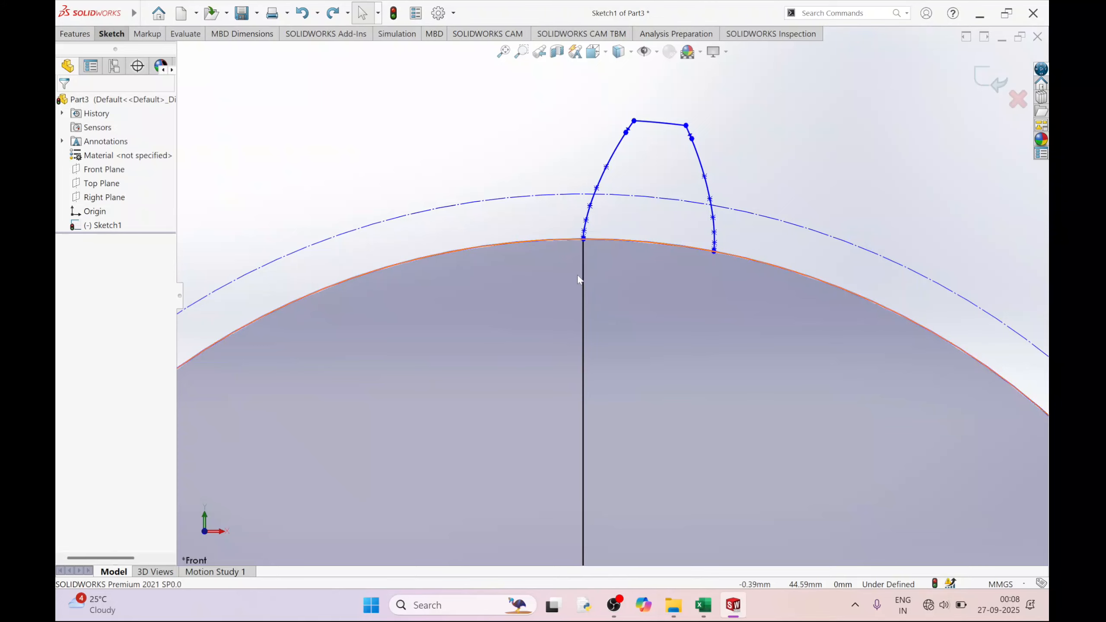
- Draw the root circle centred on the origin with a radius of 87.5/2 mm
{"action": "scroll", "coordinate": [566, 288], "scroll_direction": "up", "scroll_amount": 5}
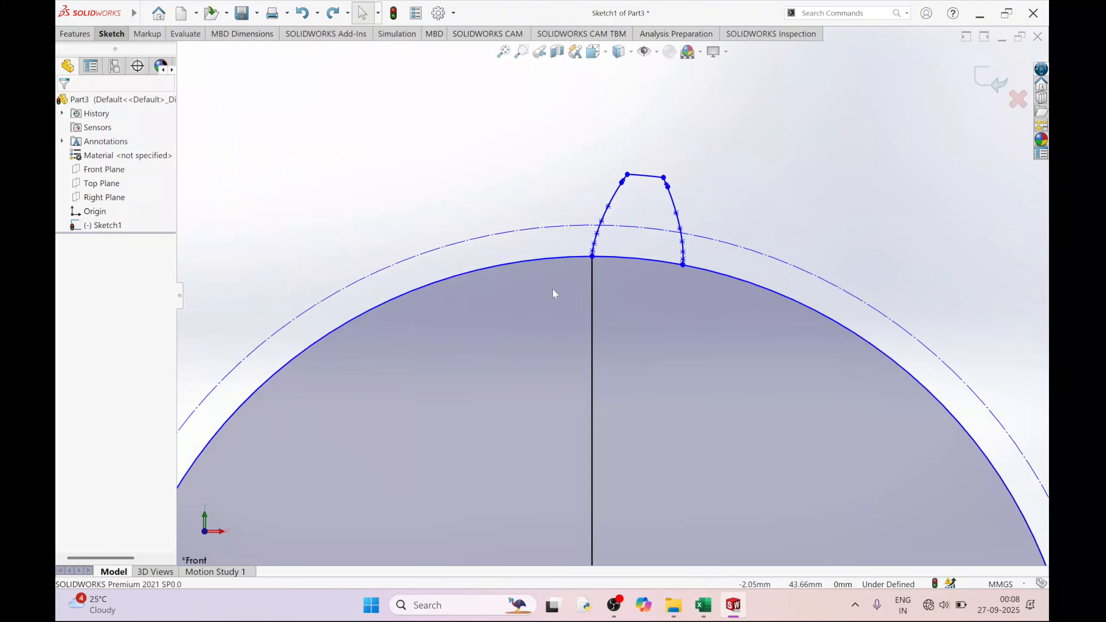
{"action": "key", "text": "z"}
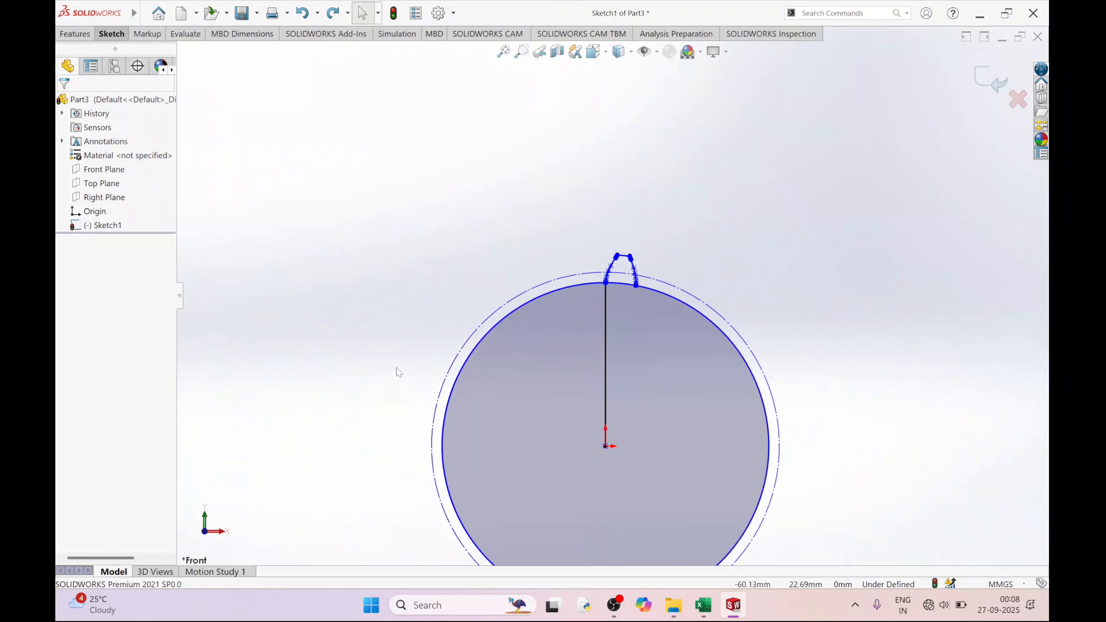
{"action": "left_click", "coordinate": [112, 35]}
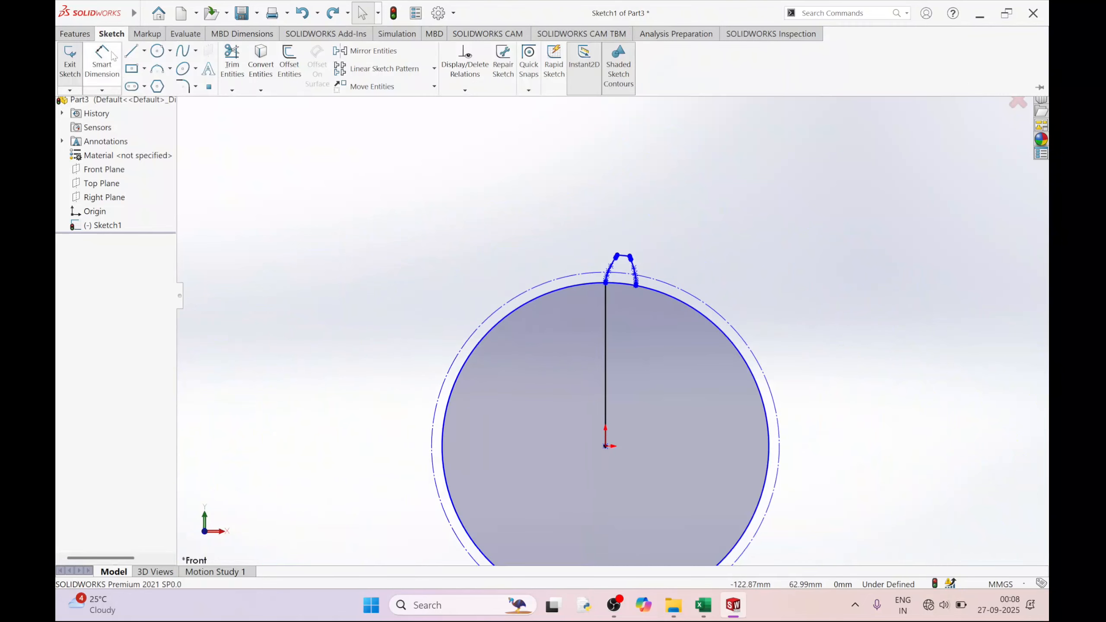
{"action": "left_click", "coordinate": [158, 52]}
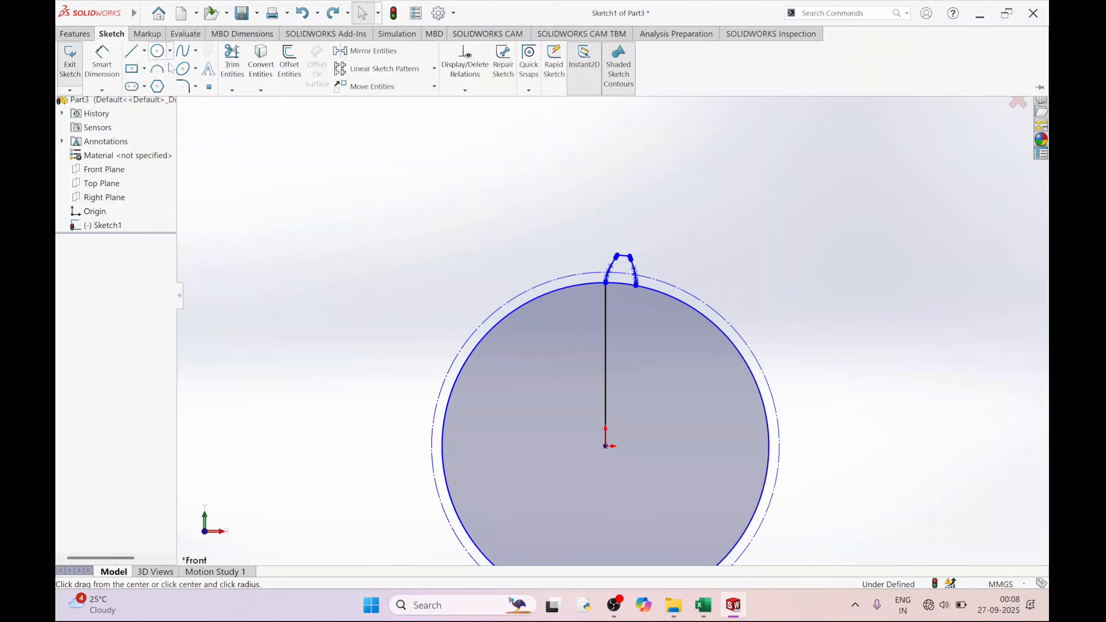
{"action": "left_click", "coordinate": [606, 446]}
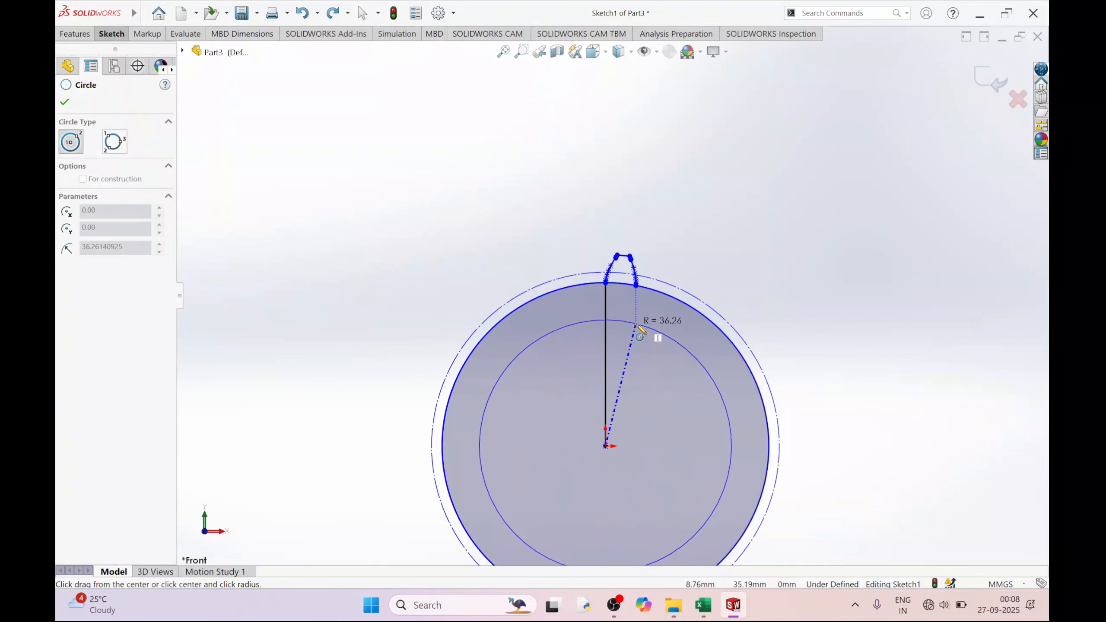
{"action": "scroll", "coordinate": [640, 330], "scroll_direction": "down", "scroll_amount": 2}
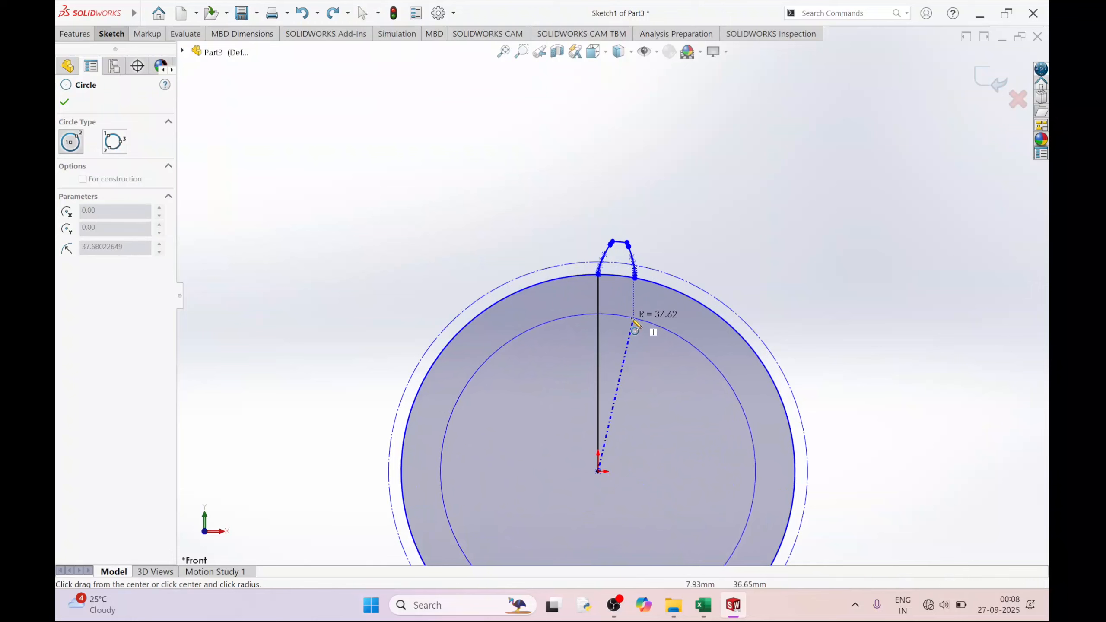
{"action": "left_click", "coordinate": [648, 309]}
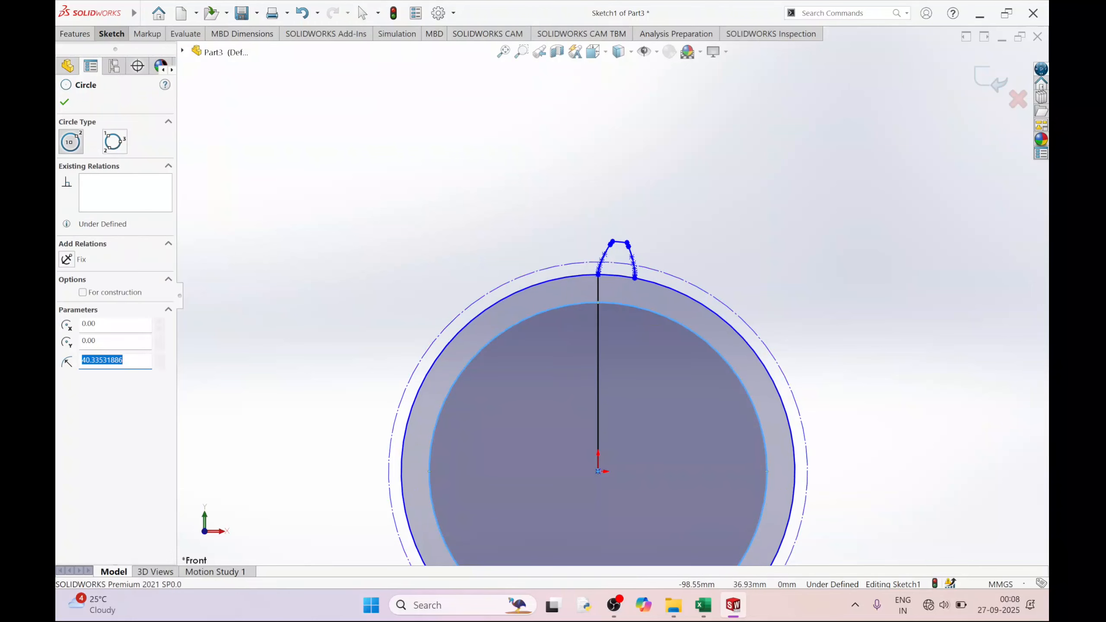
{"action": "type", "text": "87"}
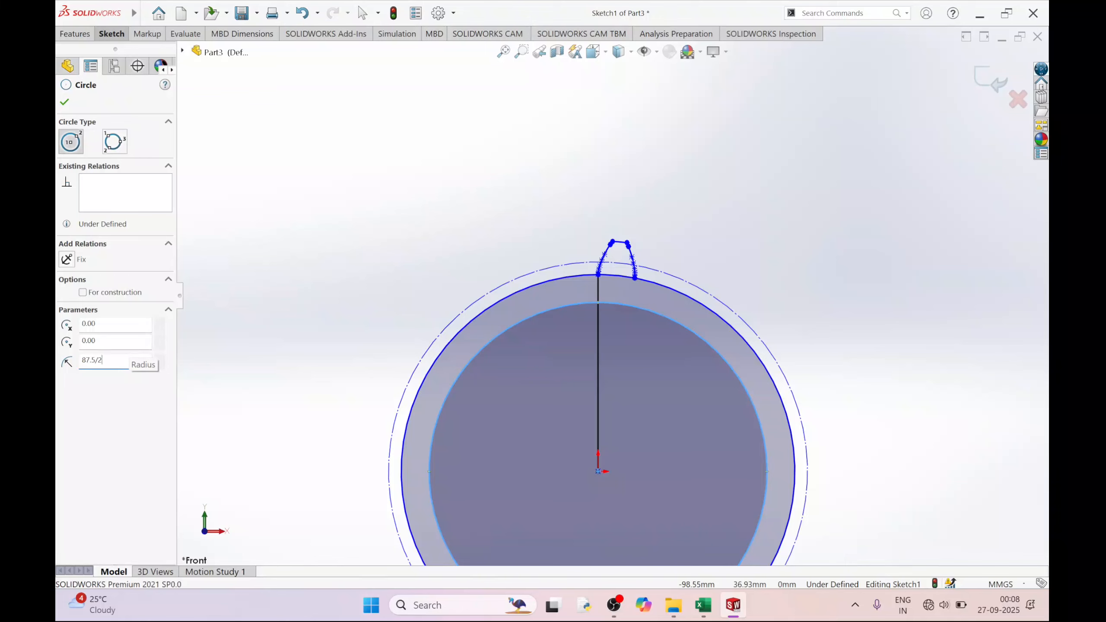
{"action": "type", "text": ".5/2"}
{"action": "key", "text": "Return"}
{"action": "scroll", "coordinate": [627, 303], "scroll_direction": "down", "scroll_amount": 3}
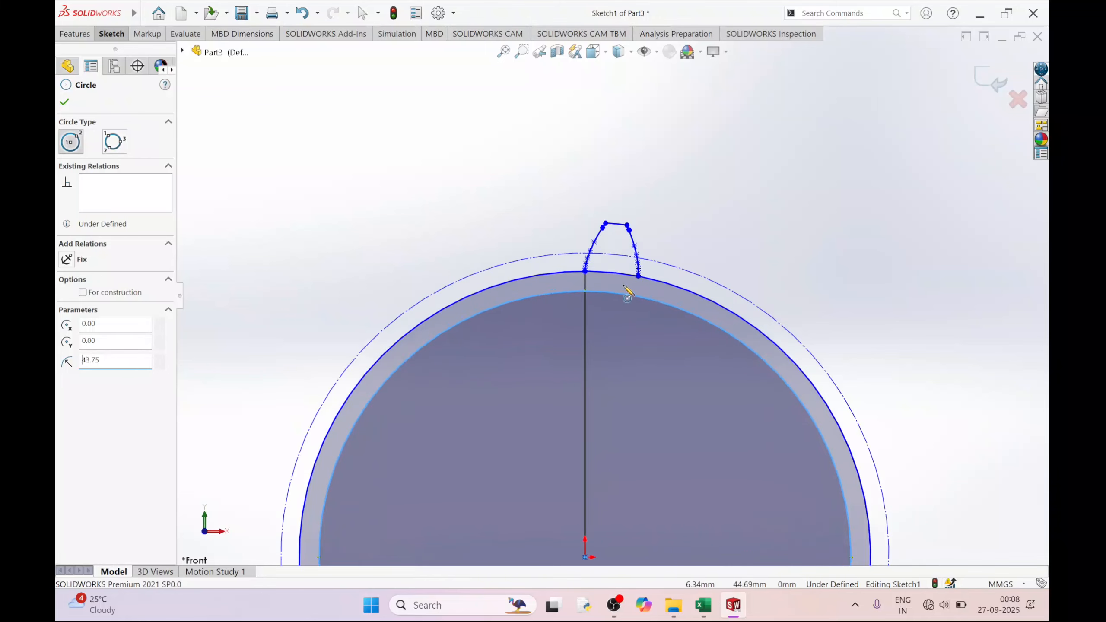
{"action": "left_click", "coordinate": [64, 103]}
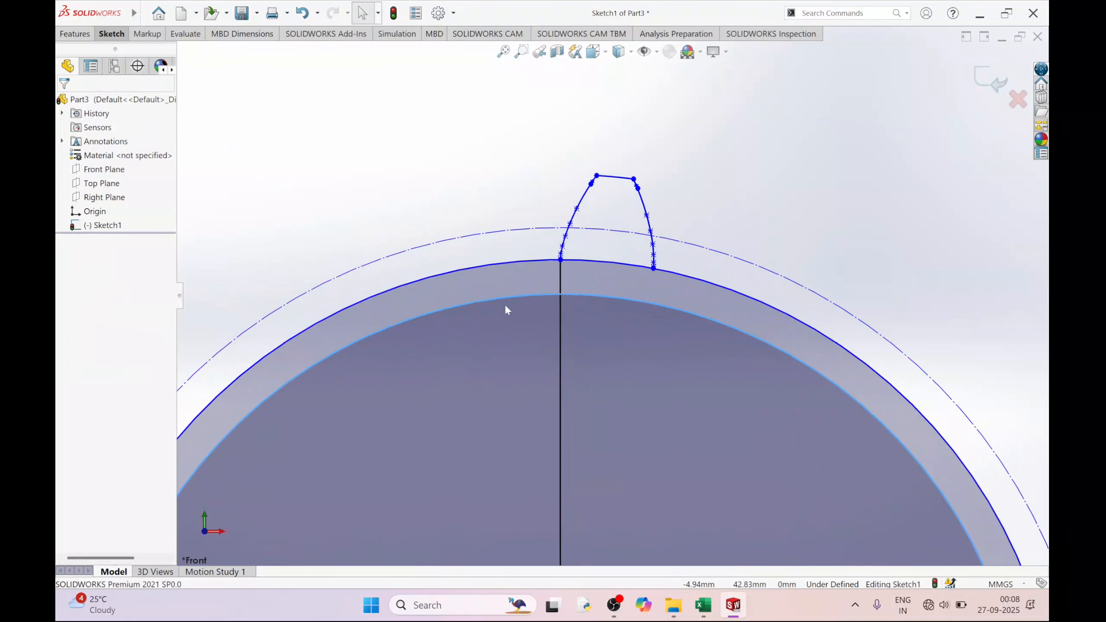
- Try to trim the root circle and the vertical line inside the base circle, then undo the trim
{"action": "left_click", "coordinate": [111, 33]}
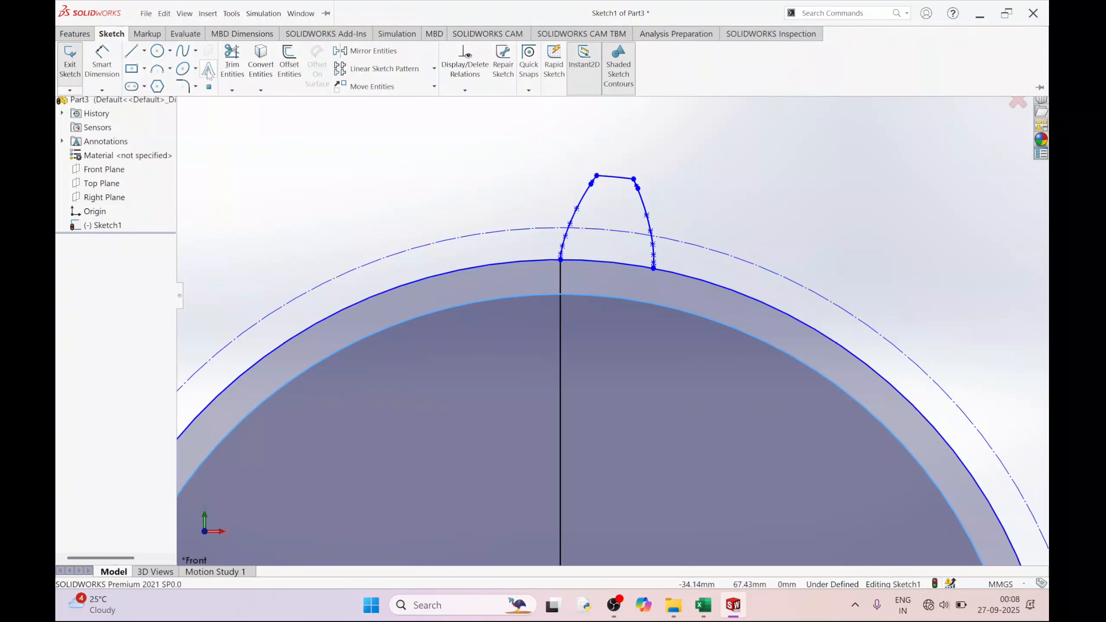
{"action": "left_click", "coordinate": [230, 66]}
{"action": "mouse_move", "coordinate": [476, 292]}
{"action": "left_mouse_down"}
{"action": "mouse_move", "coordinate": [567, 325]}
{"action": "mouse_move", "coordinate": [510, 311]}
{"action": "left_mouse_up"}
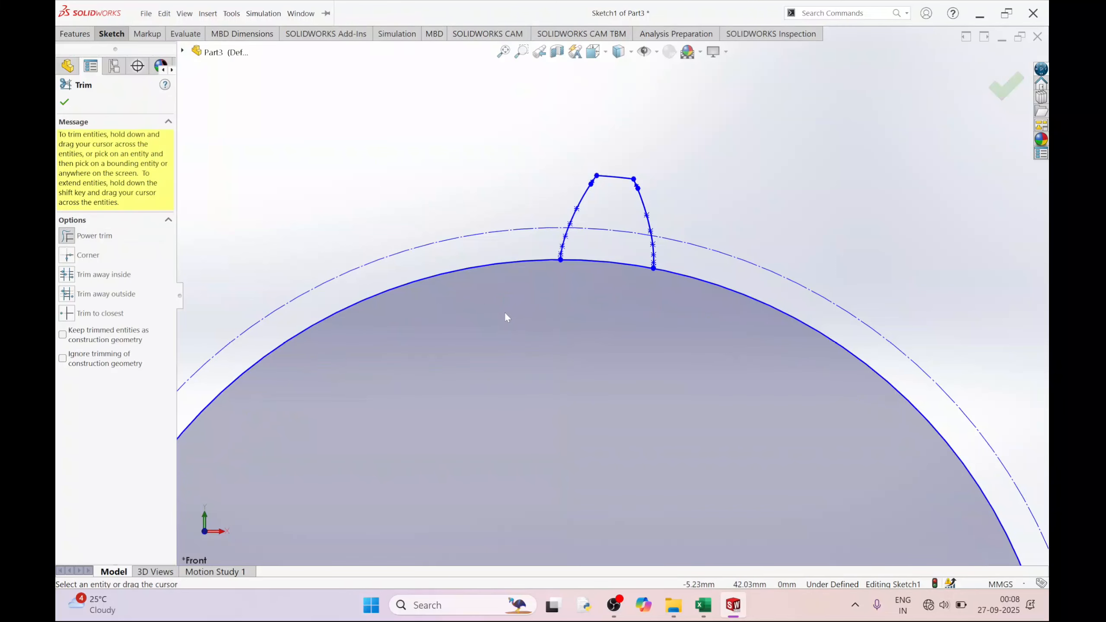
{"action": "key", "text": "Escape"}
{"action": "left_click", "coordinate": [585, 305]}
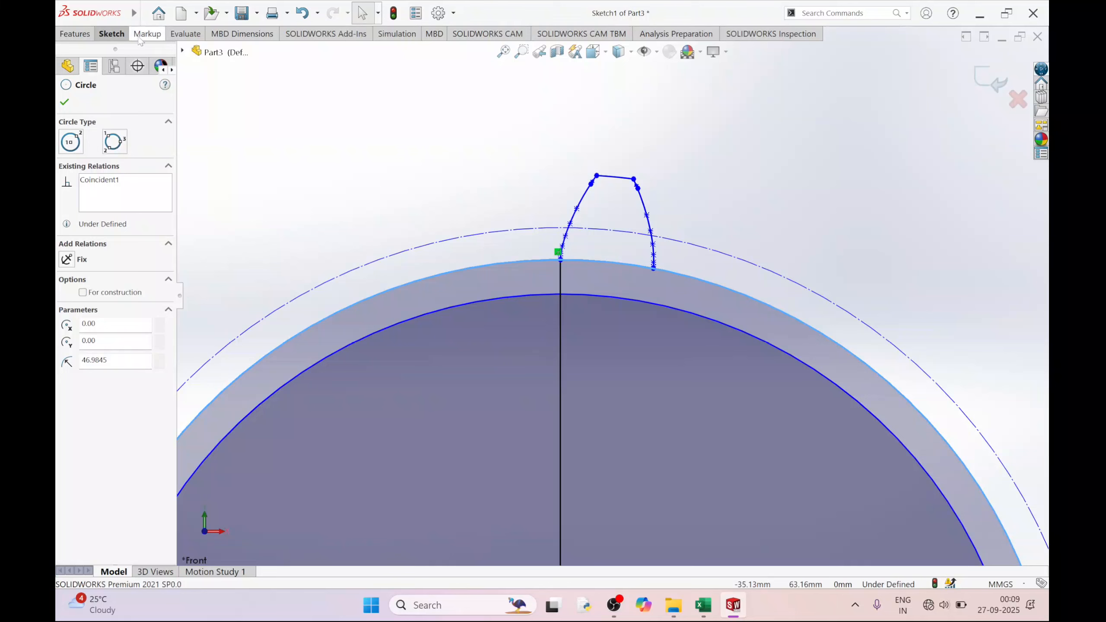
{"action": "left_click", "coordinate": [111, 34]}
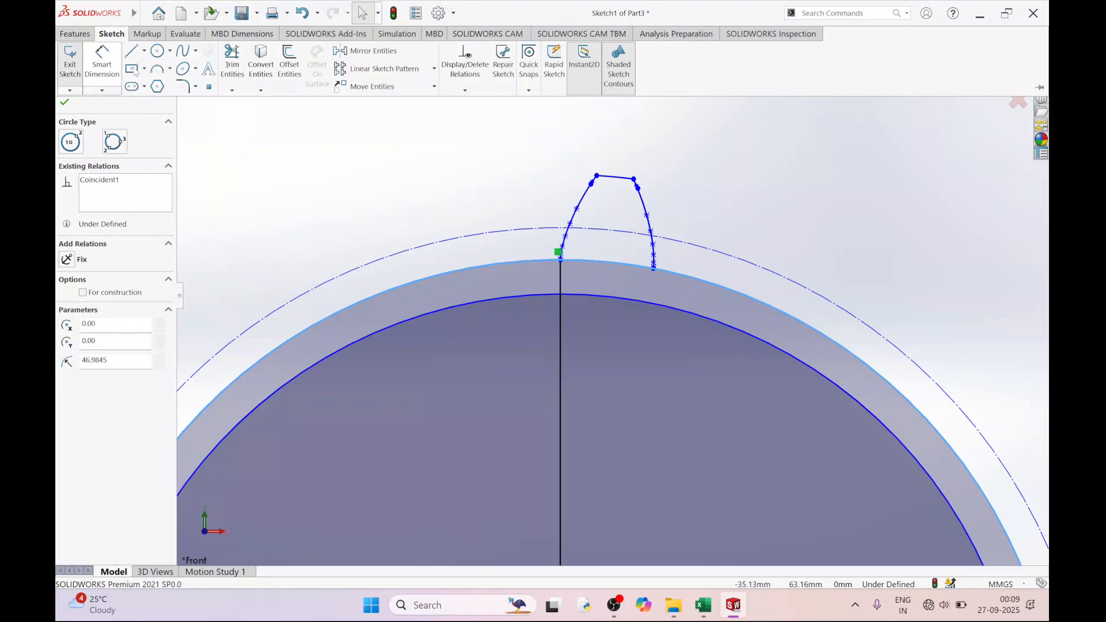
{"action": "left_click", "coordinate": [232, 59]}
{"action": "left_click_drag", "start_coordinate": [584, 298], "coordinate": [555, 309]}
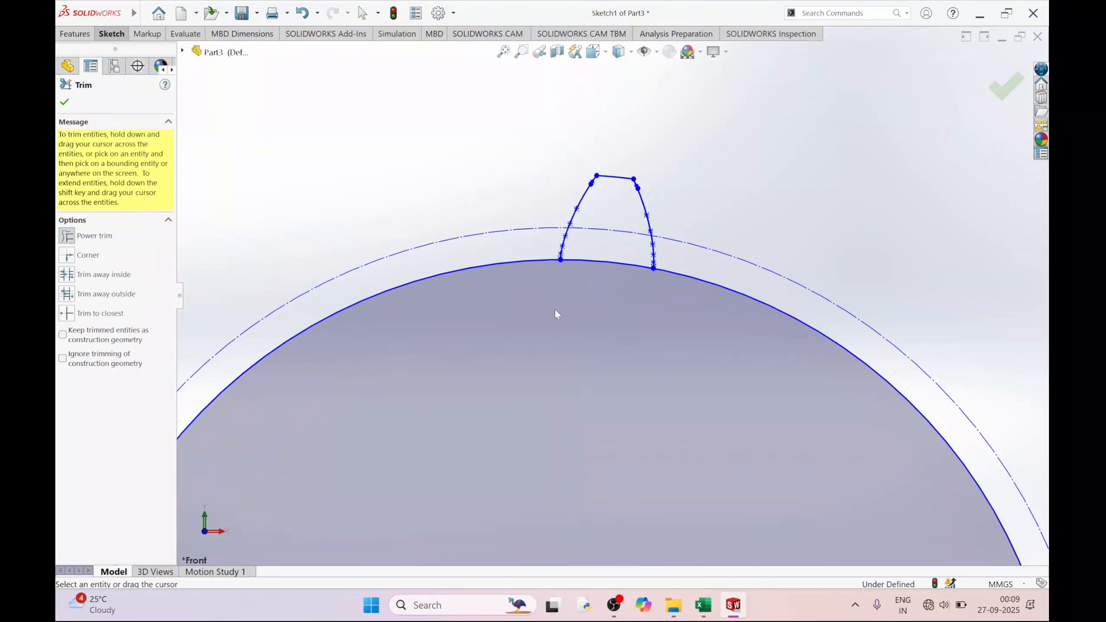
{"action": "key", "text": "ctrl+z"}
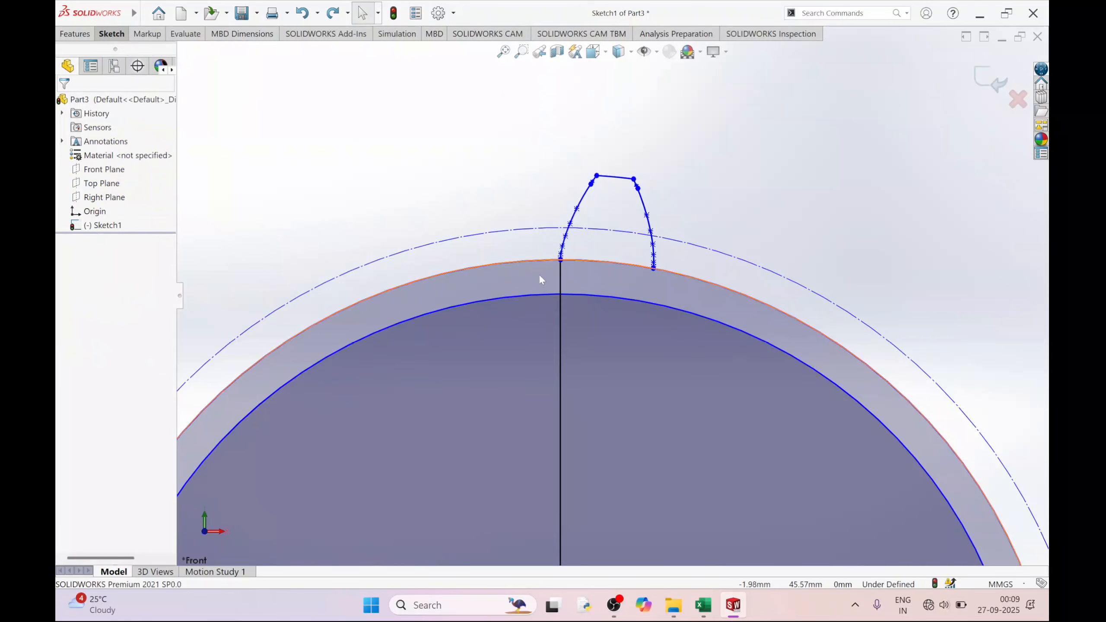
- Delete the vertical line running from the origin to the base circle
{"action": "left_click", "coordinate": [499, 292]}
{"action": "left_click", "coordinate": [488, 287]}
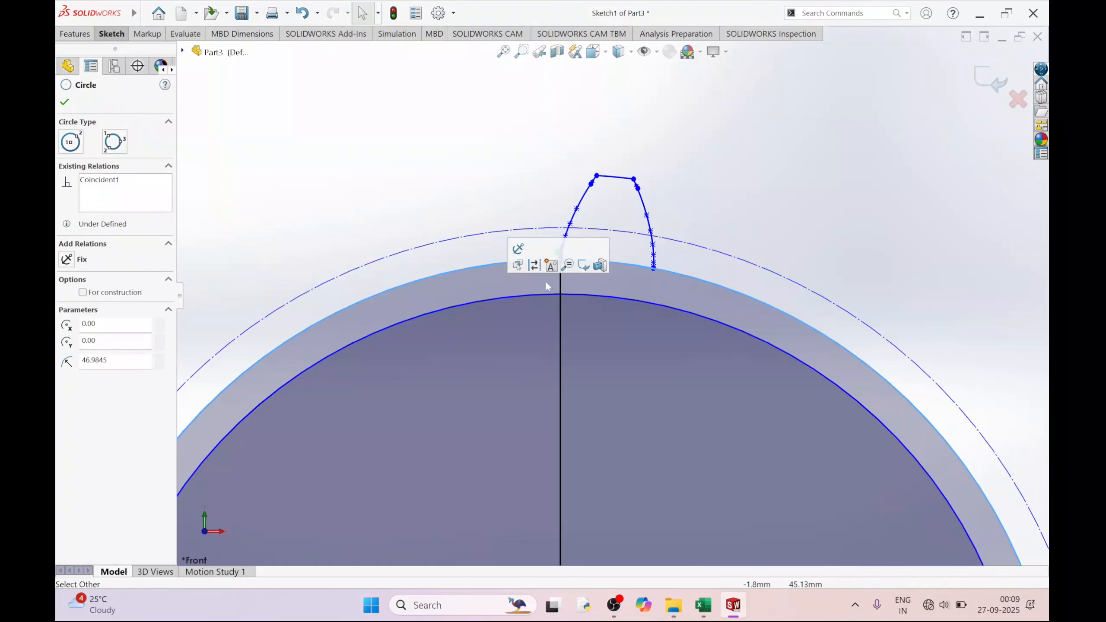
{"action": "scroll", "coordinate": [586, 320], "scroll_direction": "up", "scroll_amount": 3}
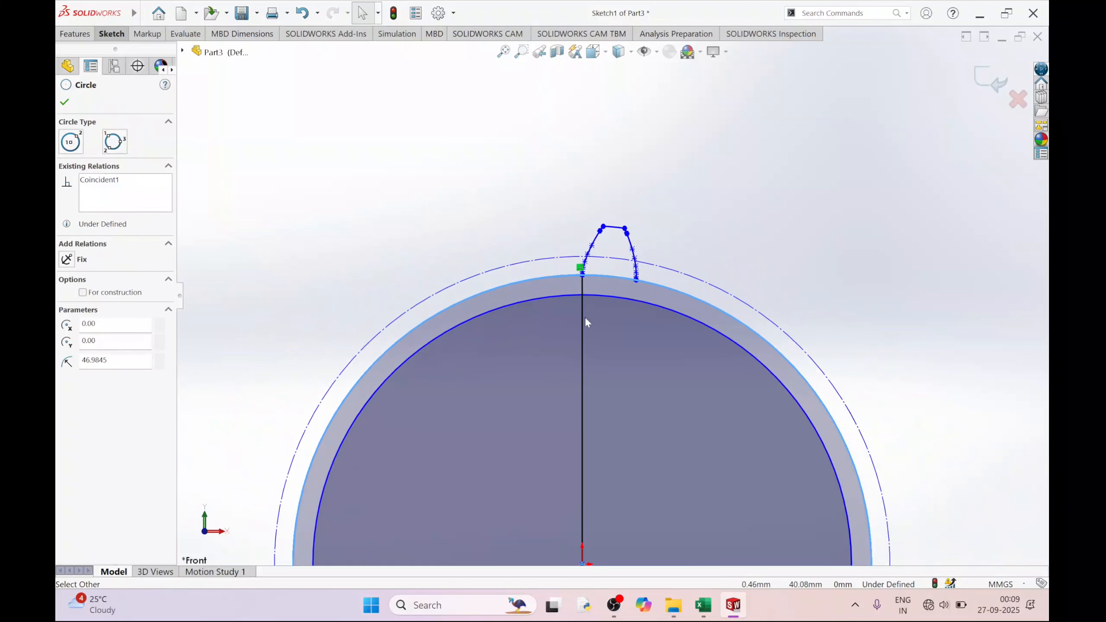
{"action": "left_click", "coordinate": [582, 331]}
{"action": "key", "text": "Delete"}
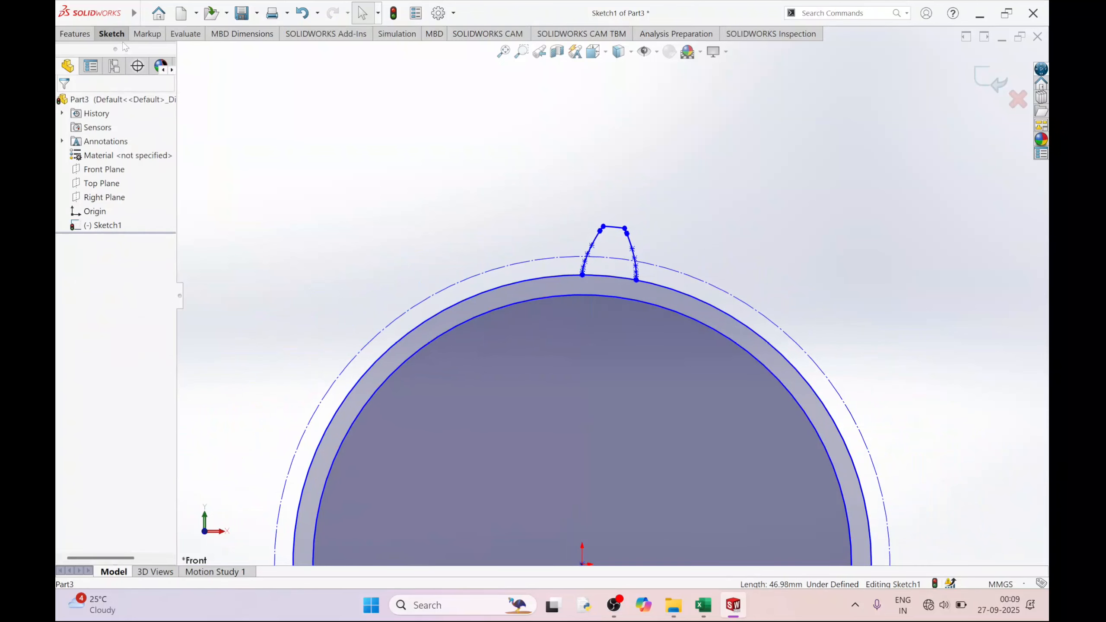
- Draw a vertical line from the origin to the lower end of the original involute flank on the base circle
{"action": "left_click", "coordinate": [111, 34]}
{"action": "left_click", "coordinate": [132, 49]}
{"action": "scroll", "coordinate": [592, 321], "scroll_direction": "up", "scroll_amount": 2}
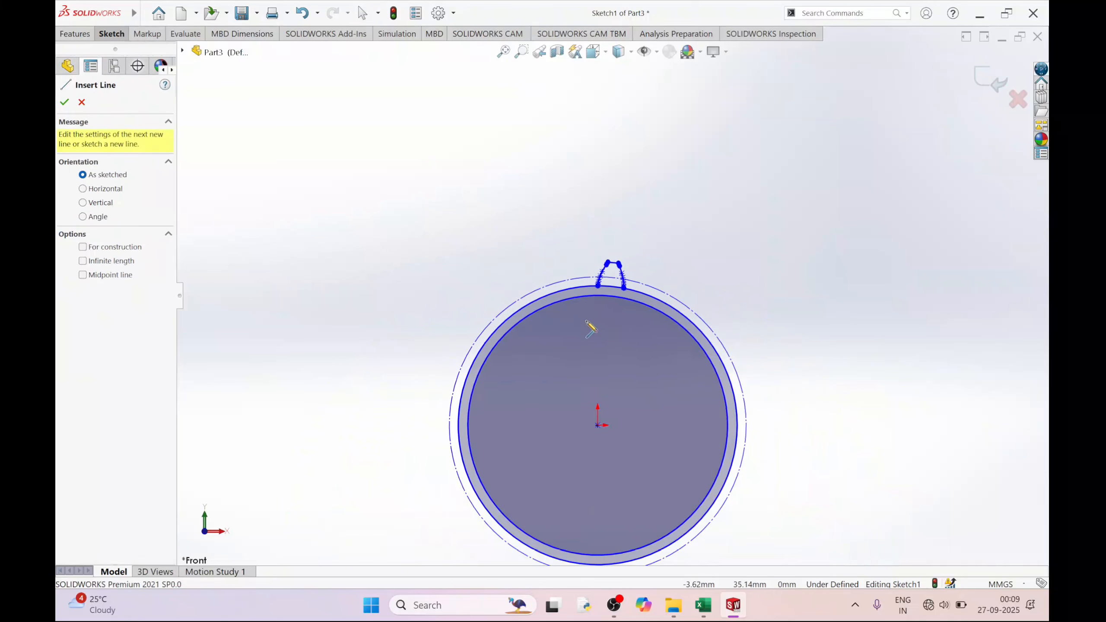
{"action": "left_click", "coordinate": [591, 415]}
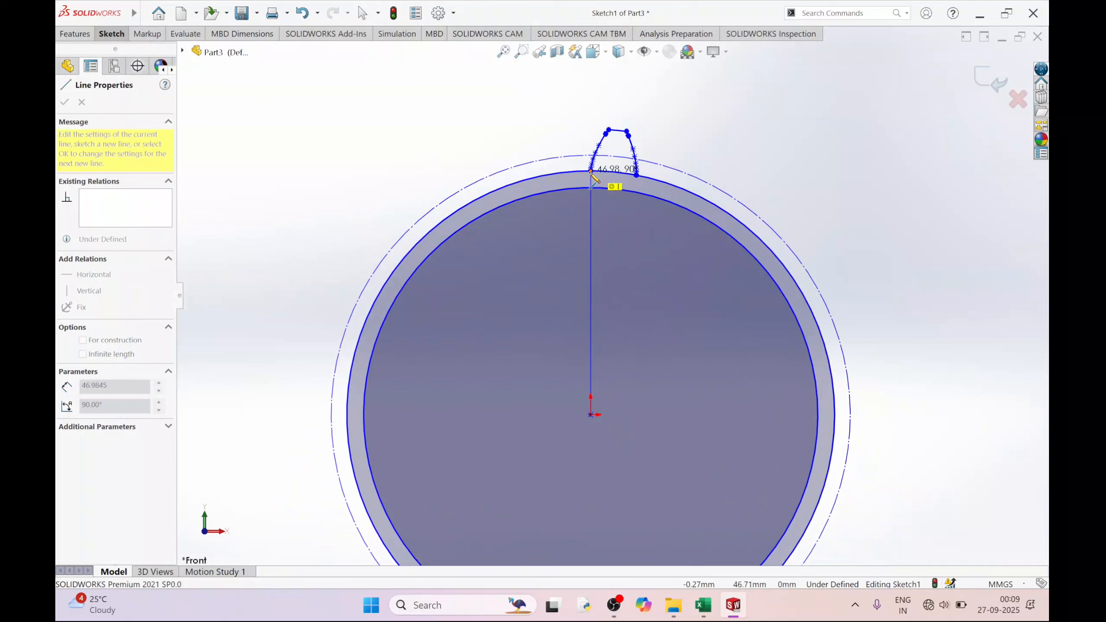
{"action": "left_click", "coordinate": [591, 172]}
{"action": "right_click", "coordinate": [630, 220]}
{"action": "left_click", "coordinate": [638, 218]}
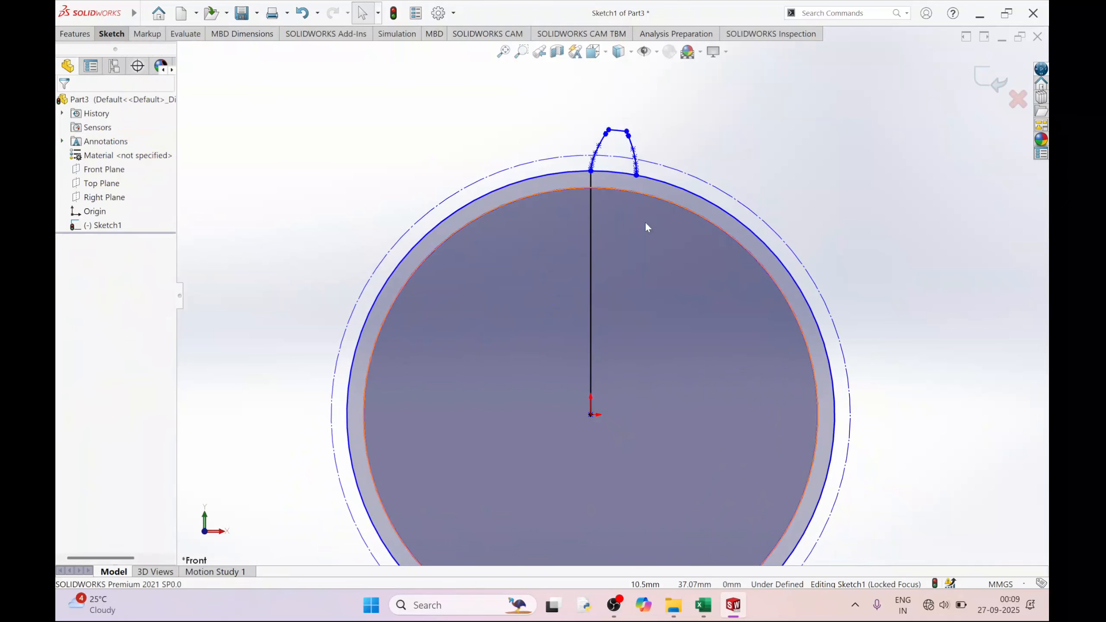
- Draw a line from the origin to the lower end of the mirrored involute flank on the base circle
{"action": "left_click", "coordinate": [112, 34]}
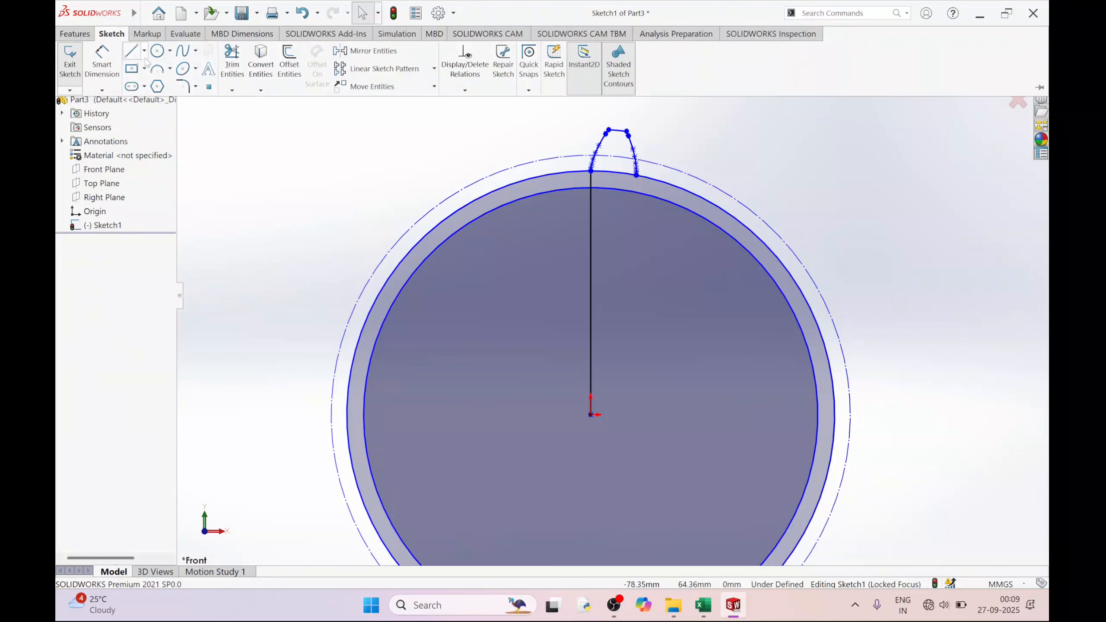
{"action": "left_click", "coordinate": [135, 56]}
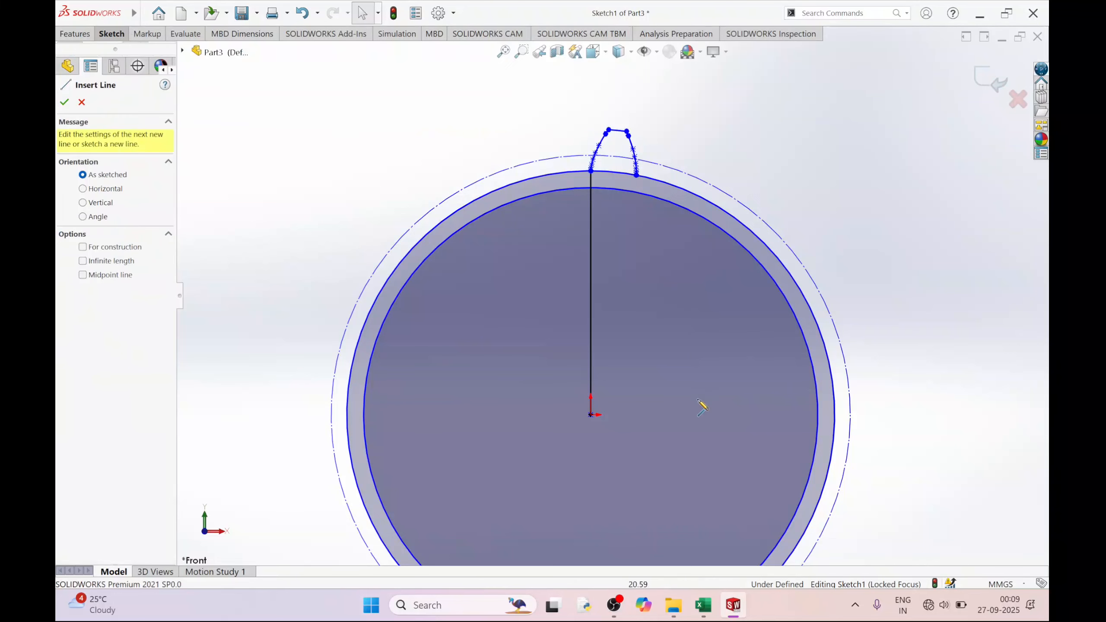
{"action": "left_click", "coordinate": [591, 415]}
{"action": "scroll", "coordinate": [631, 224], "scroll_direction": "down", "scroll_amount": 3}
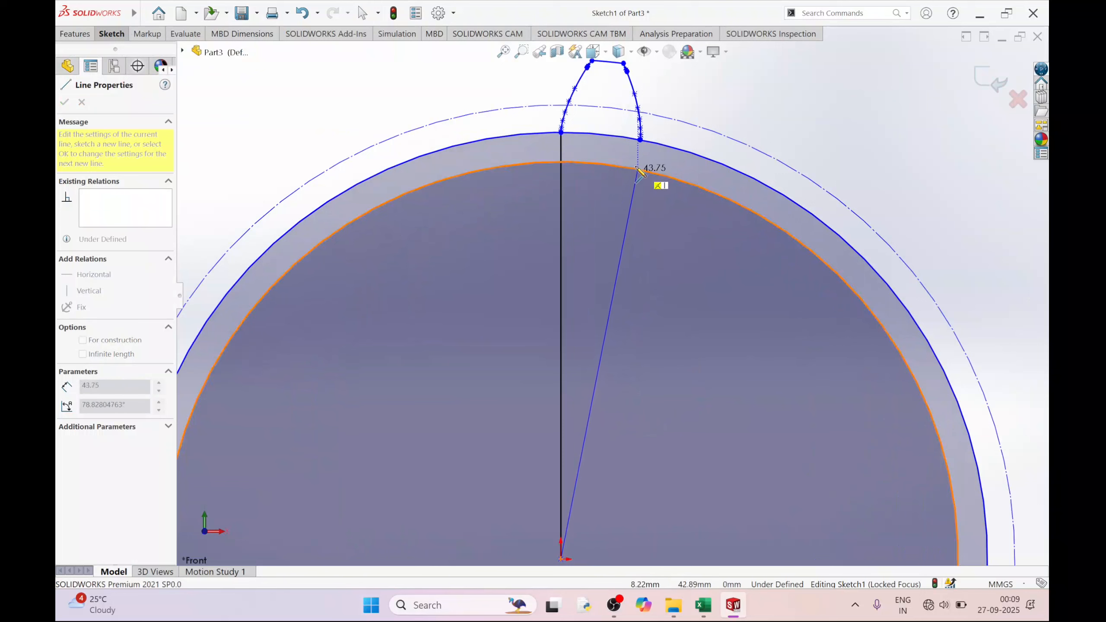
{"action": "left_click", "coordinate": [640, 140]}
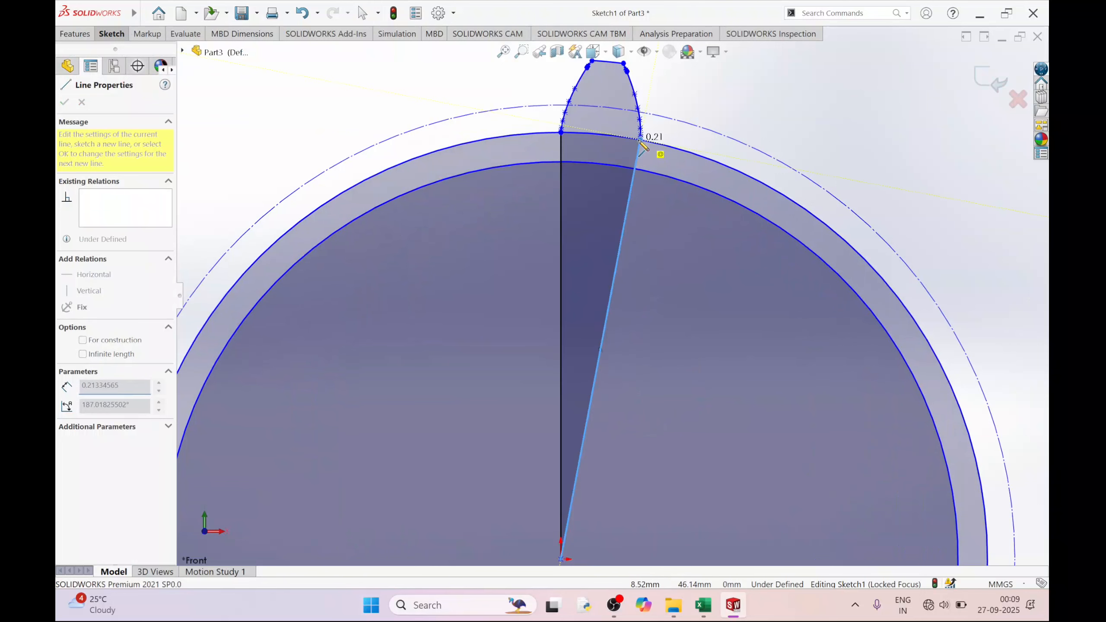
{"action": "right_click", "coordinate": [822, 114]}
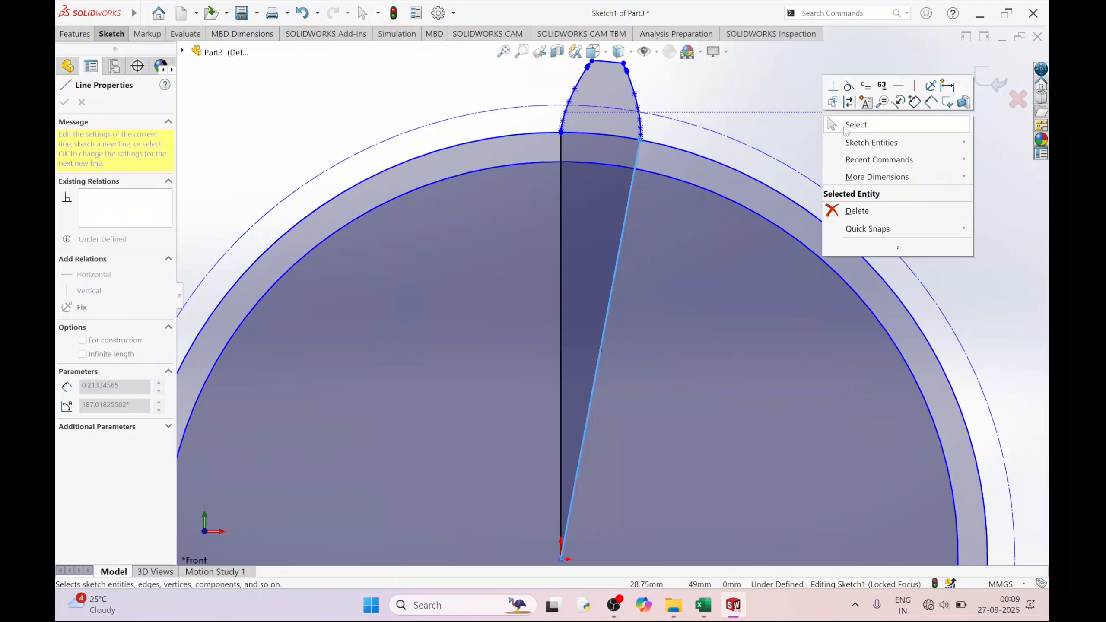
{"action": "left_click", "coordinate": [847, 131]}
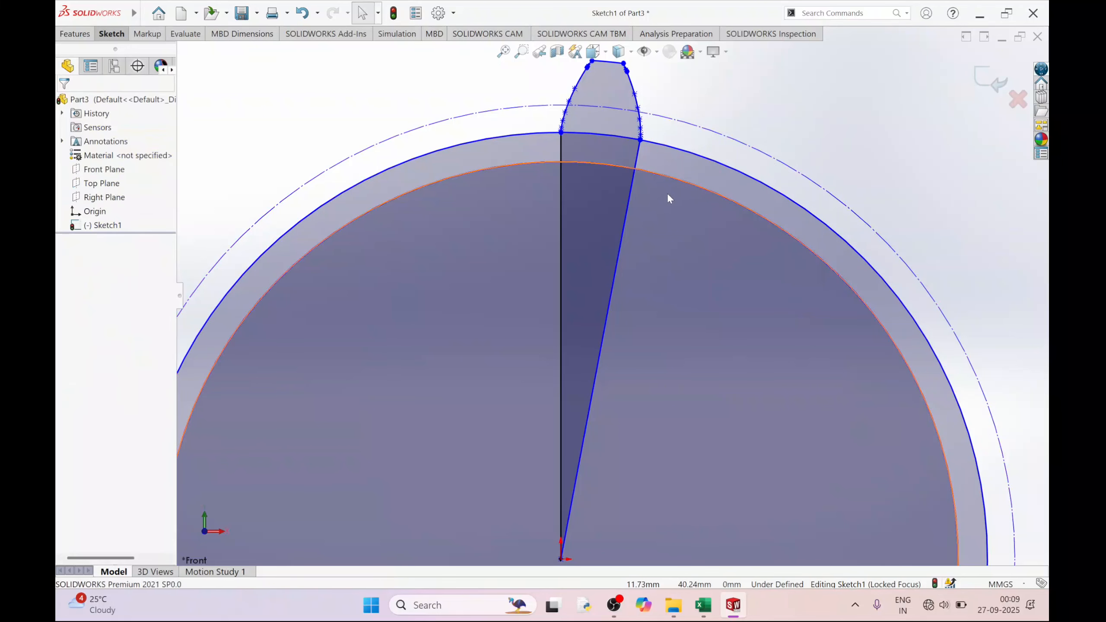
- Power-trim both radial lines inside the root circle and the root circle's arc between them
{"action": "left_click", "coordinate": [111, 33]}
{"action": "left_click", "coordinate": [232, 59]}
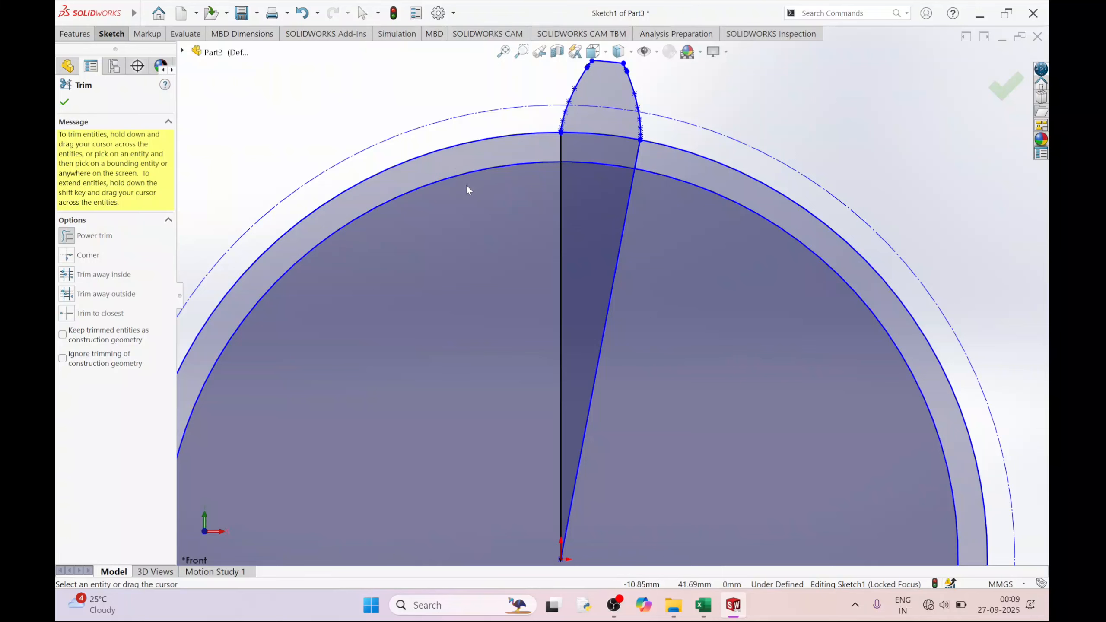
{"action": "mouse_move", "coordinate": [478, 213]}
{"action": "left_mouse_down"}
{"action": "mouse_move", "coordinate": [527, 203]}
{"action": "mouse_move", "coordinate": [582, 171]}
{"action": "mouse_move", "coordinate": [612, 175]}
{"action": "mouse_move", "coordinate": [647, 206]}
{"action": "left_mouse_up"}
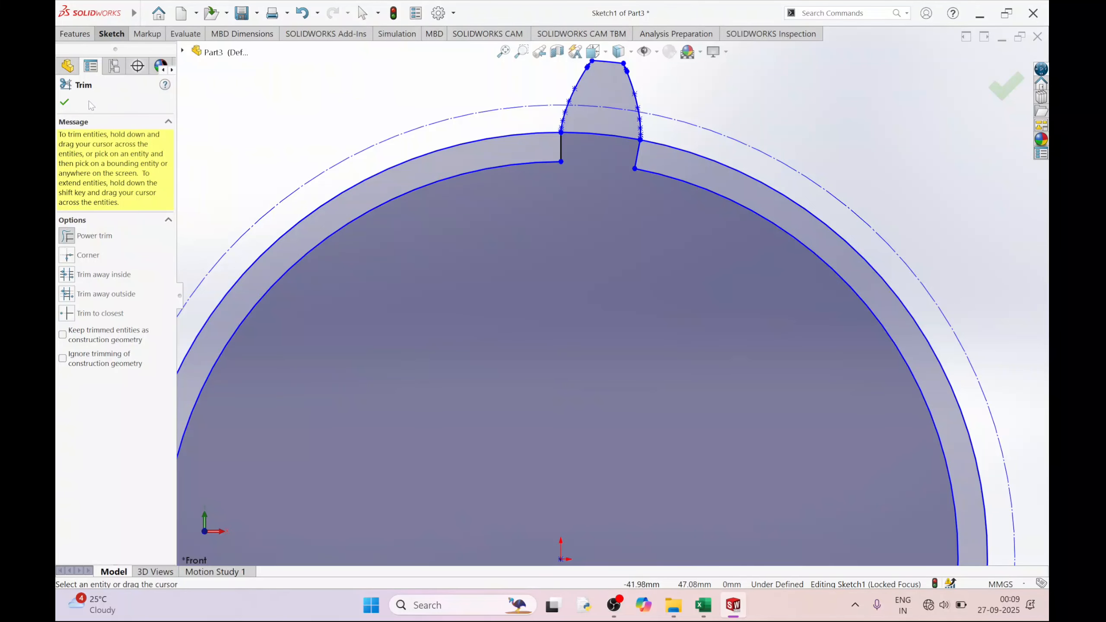
{"action": "left_click", "coordinate": [71, 101]}
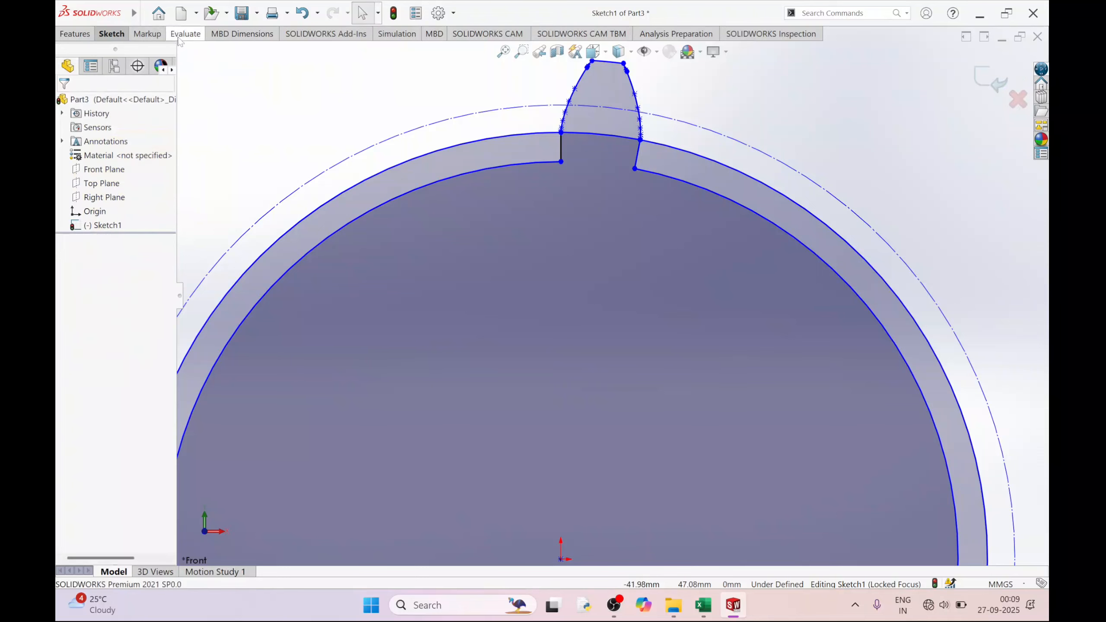
- Check the root fillet radius in the Excel gear table and fillet both tooth root corners with a 1.5 mm radius
{"action": "left_click", "coordinate": [704, 605]}
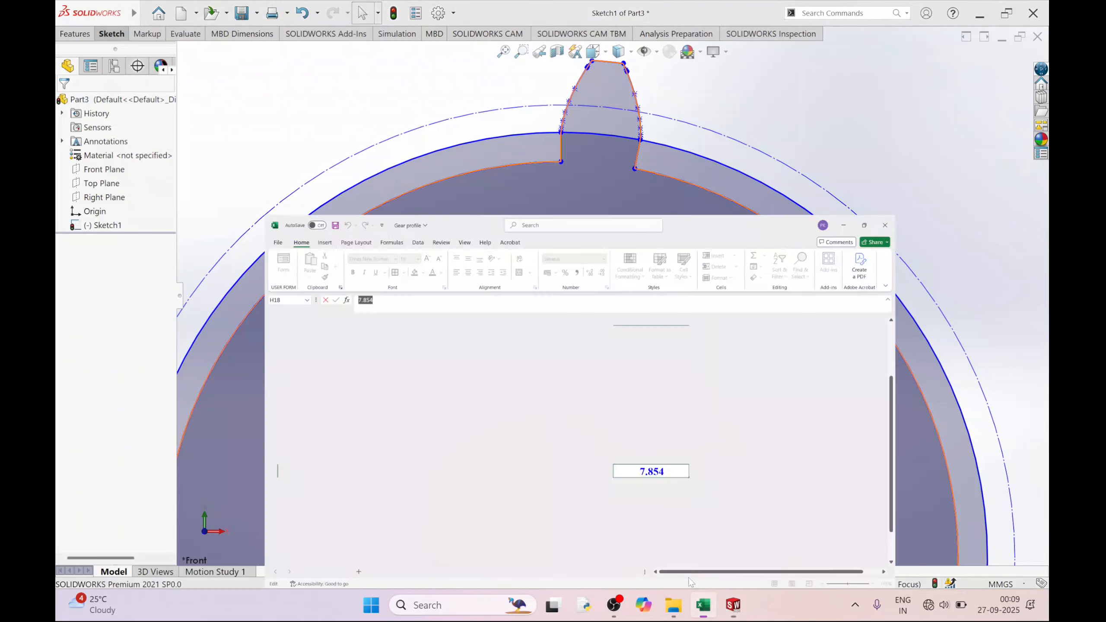
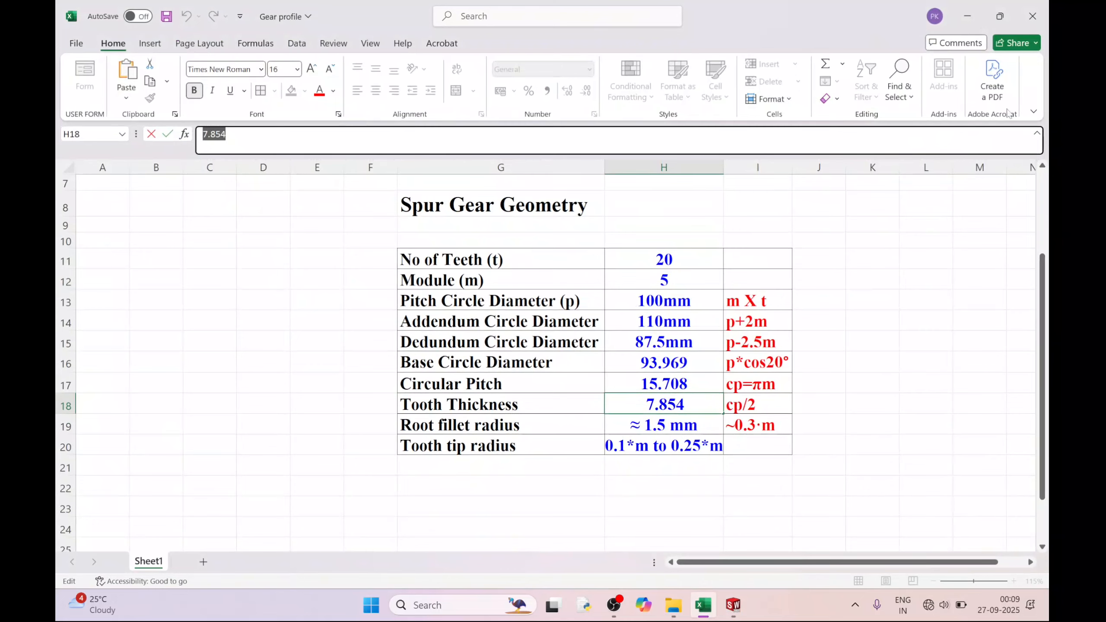
{"action": "left_click", "coordinate": [967, 16]}
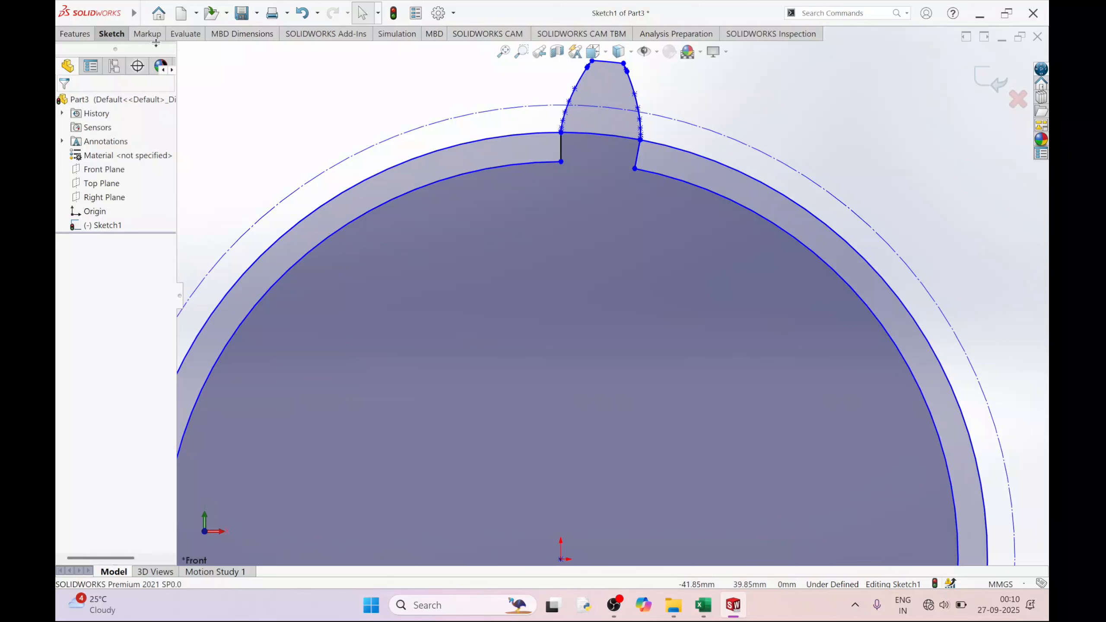
{"action": "left_click", "coordinate": [112, 34]}
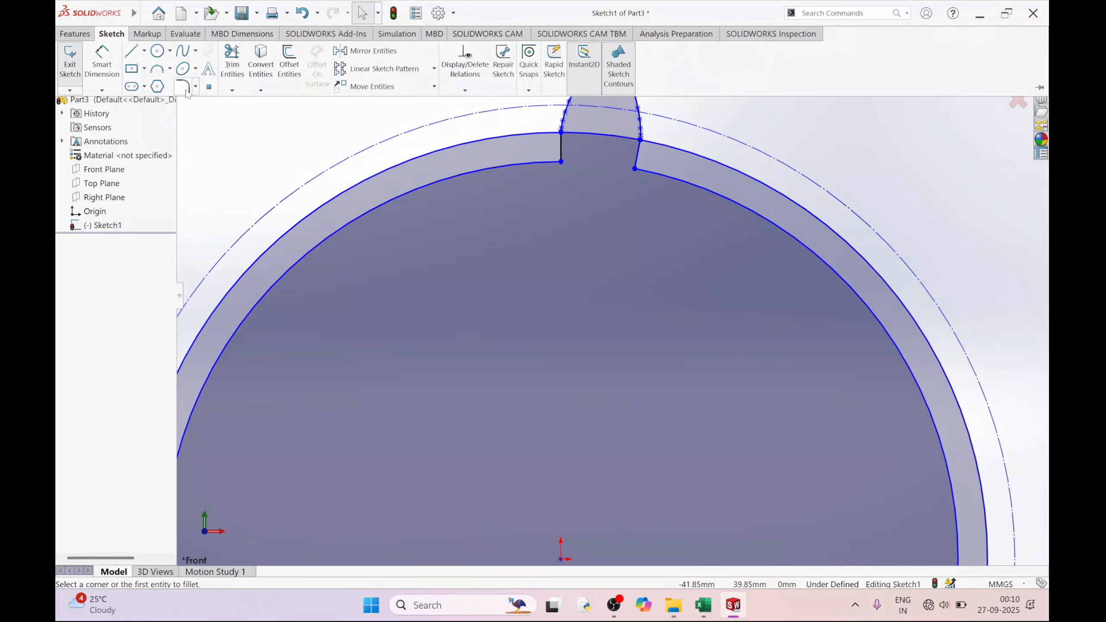
{"action": "left_click", "coordinate": [184, 90]}
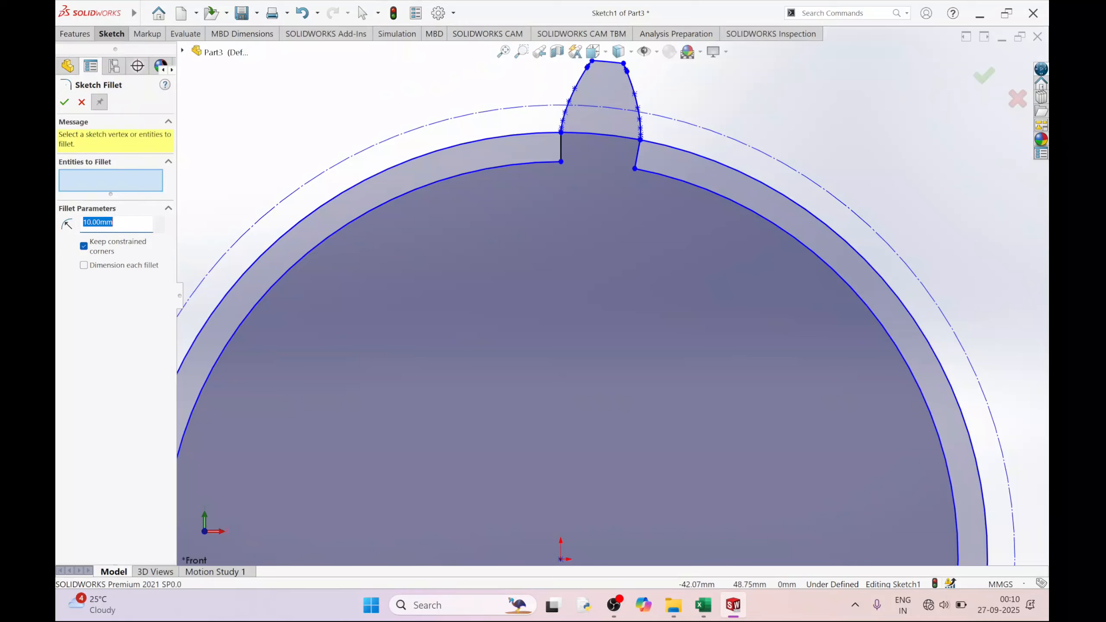
{"action": "type", "text": "1"}
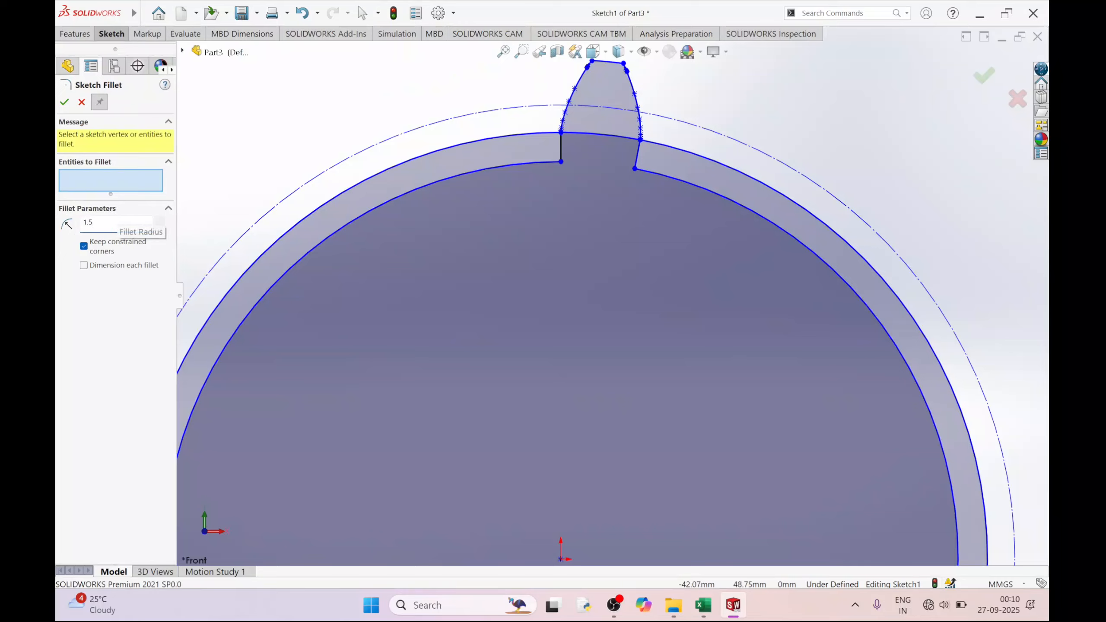
{"action": "type", "text": ".5"}
{"action": "left_click", "coordinate": [539, 163]}
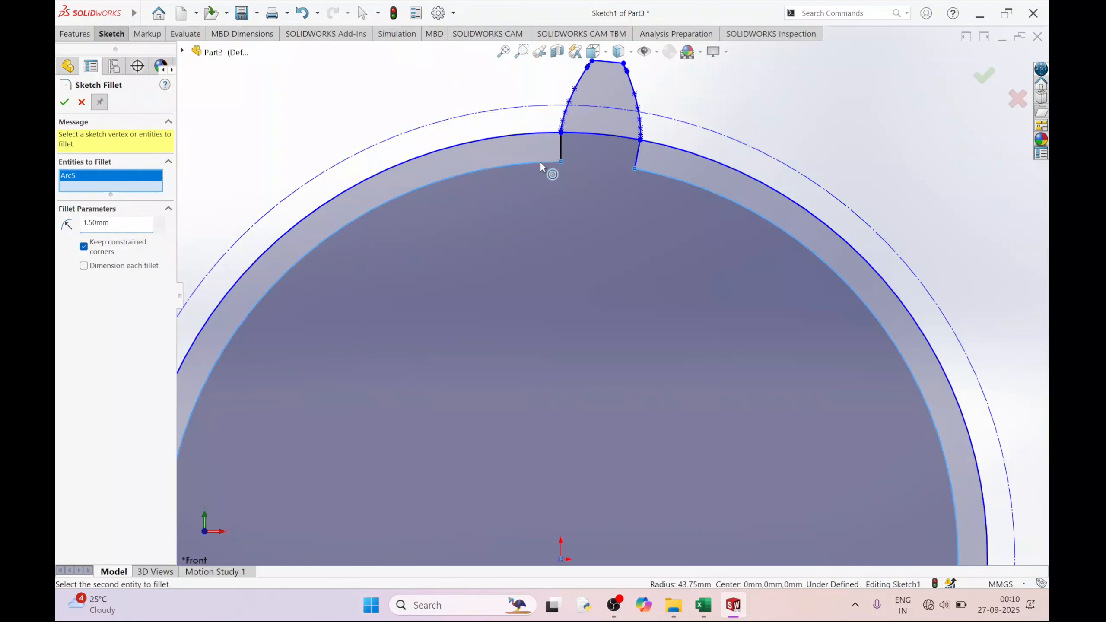
{"action": "left_click", "coordinate": [561, 154]}
{"action": "left_click", "coordinate": [659, 175]}
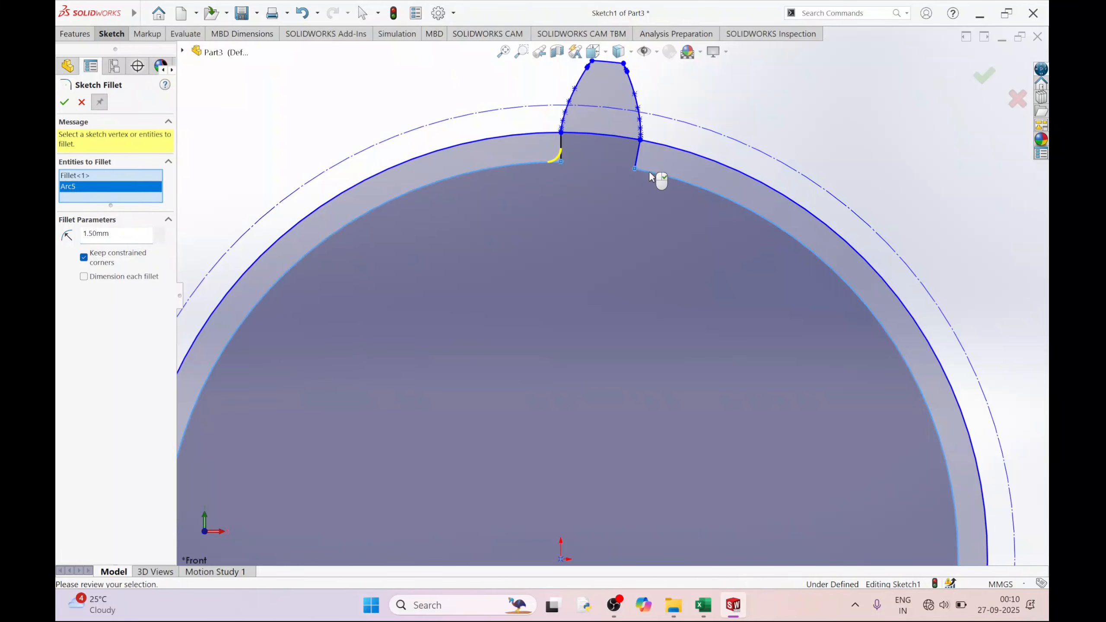
{"action": "left_click", "coordinate": [638, 156]}
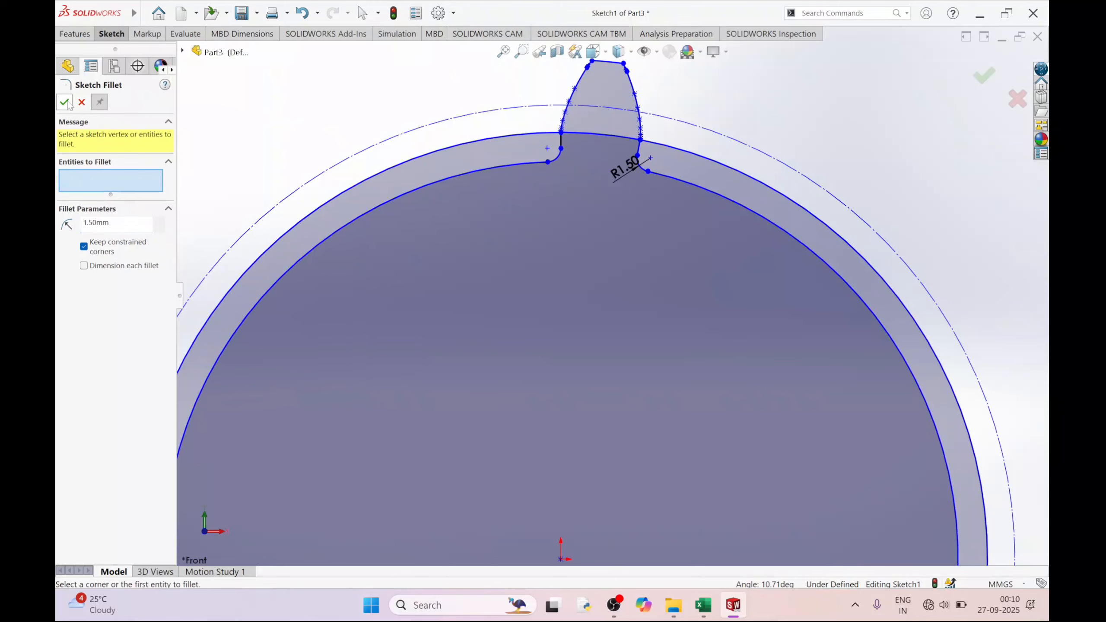
- Fillet both tooth tip corners with a 0.5 mm radius, checking the tooth tip radius in the Excel gear table
{"action": "scroll", "coordinate": [639, 173], "scroll_direction": "down", "scroll_amount": 3}
{"action": "scroll", "coordinate": [592, 131], "scroll_direction": "up", "scroll_amount": 6}
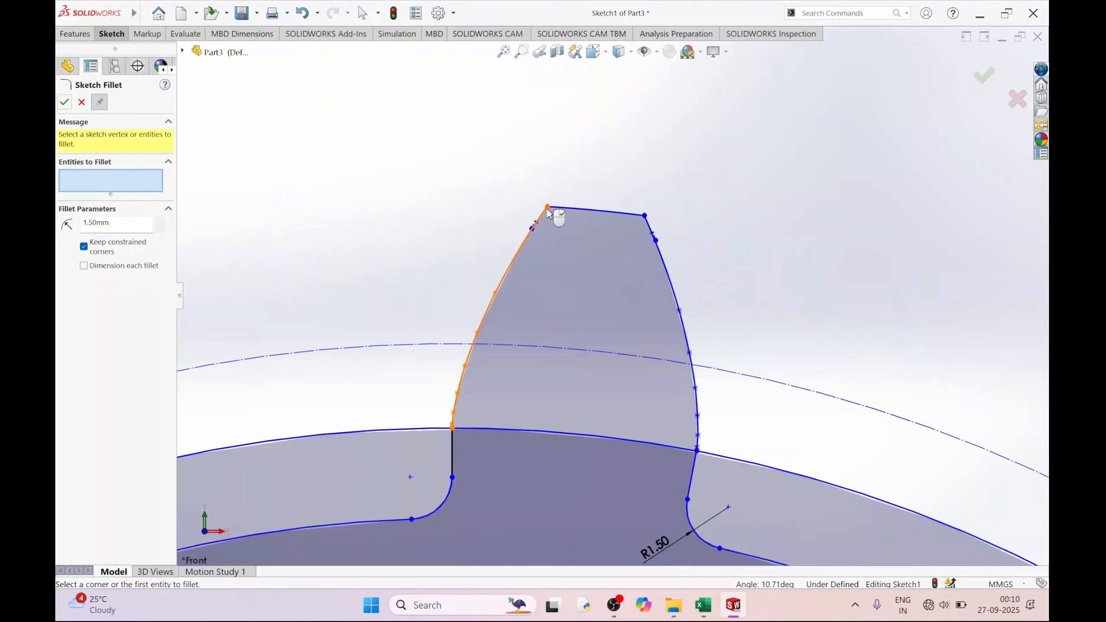
{"action": "left_click", "coordinate": [106, 222]}
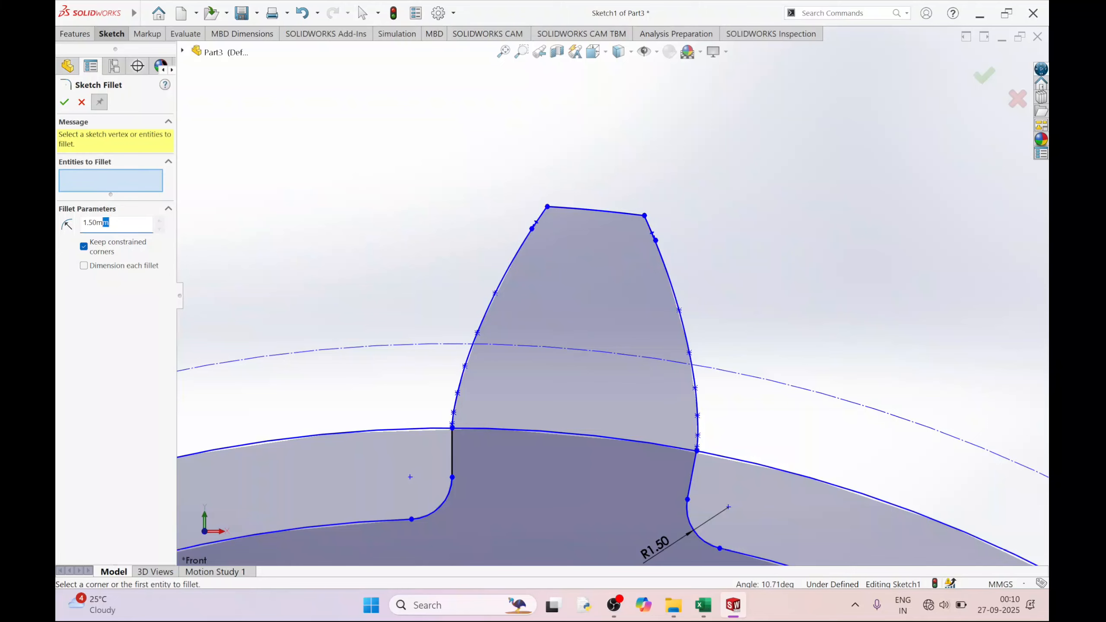
{"action": "type", "text": "0.5"}
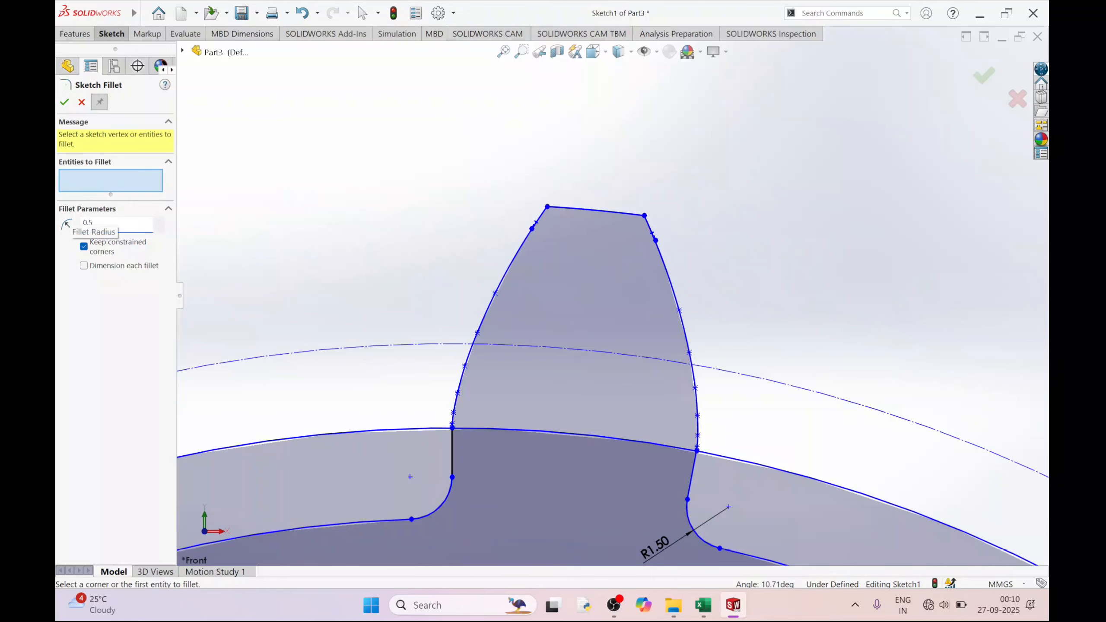
{"action": "left_click", "coordinate": [704, 605]}
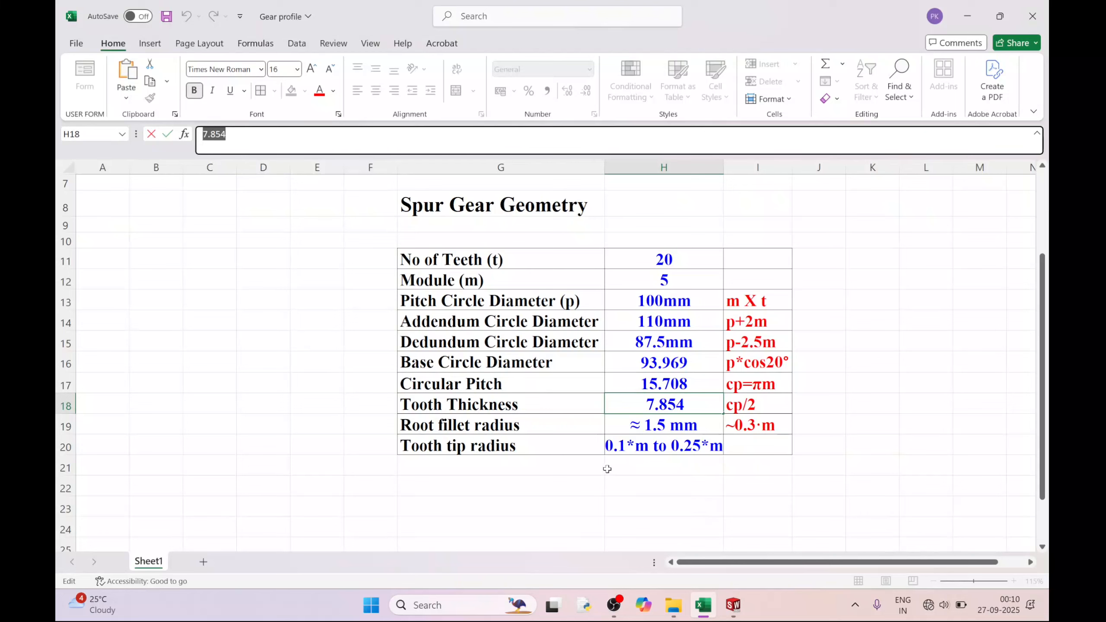
{"action": "left_click", "coordinate": [734, 605]}
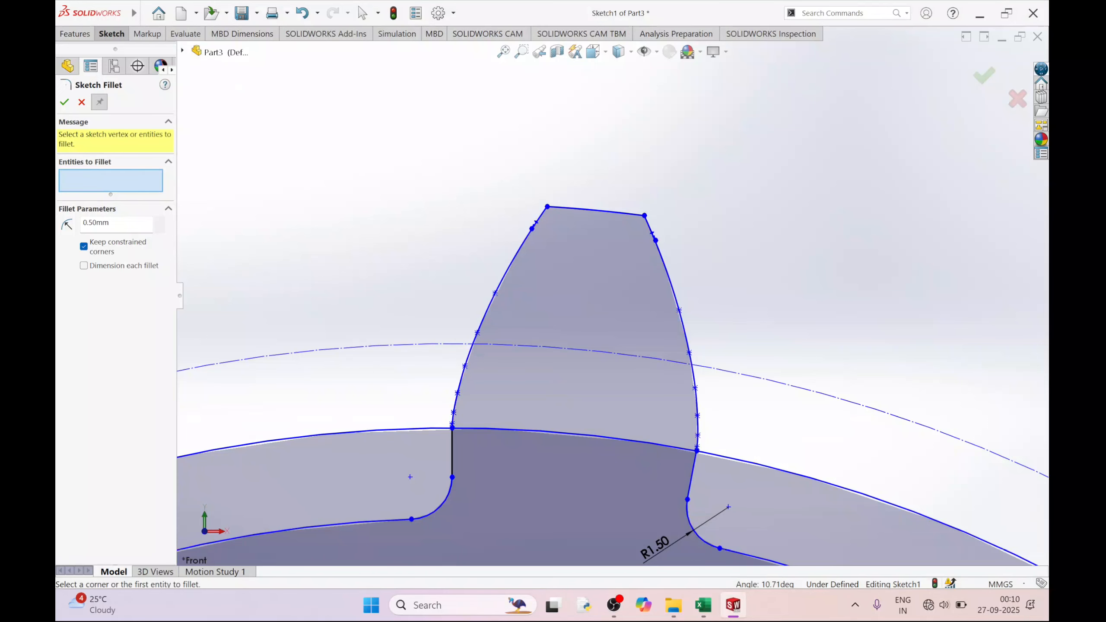
{"action": "left_click", "coordinate": [541, 220]}
{"action": "left_click", "coordinate": [566, 210]}
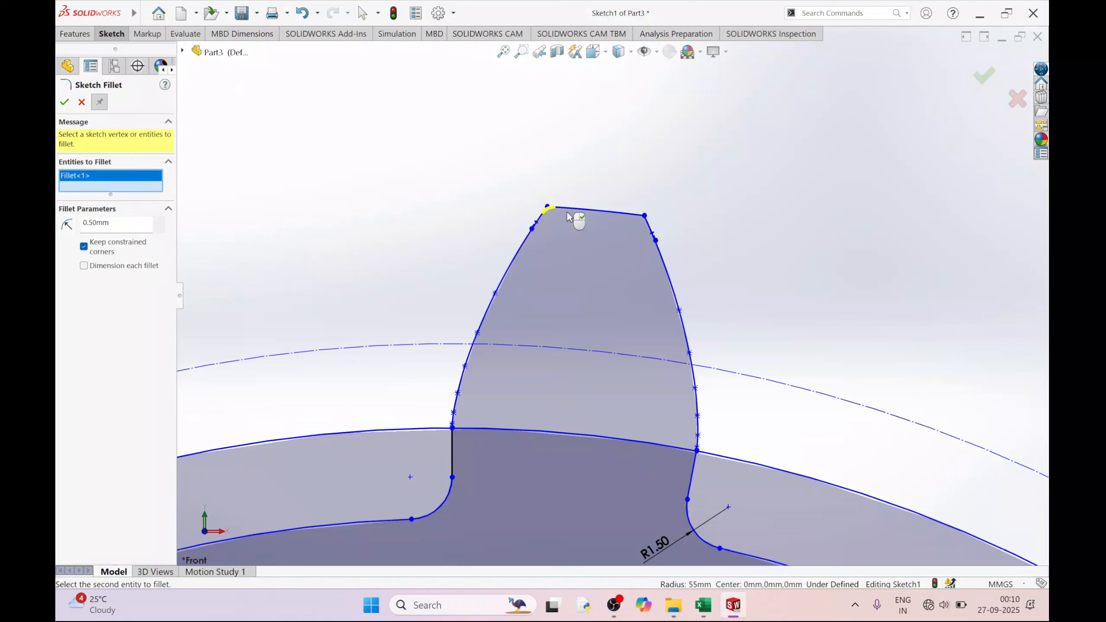
{"action": "left_click", "coordinate": [654, 235]}
{"action": "left_click", "coordinate": [634, 214]}
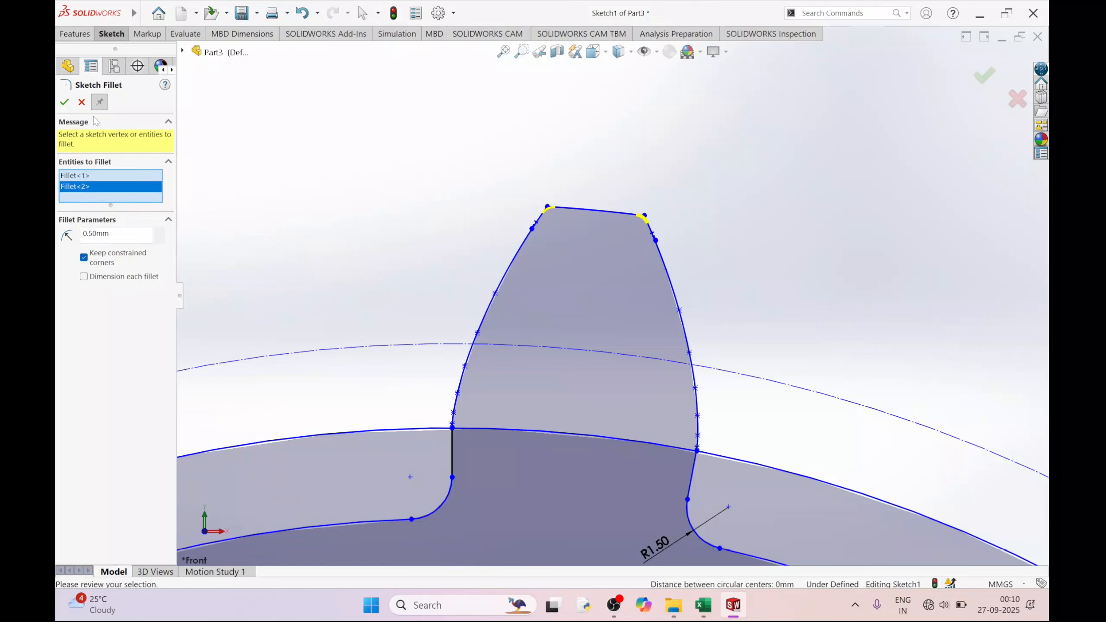
{"action": "left_click", "coordinate": [70, 106]}
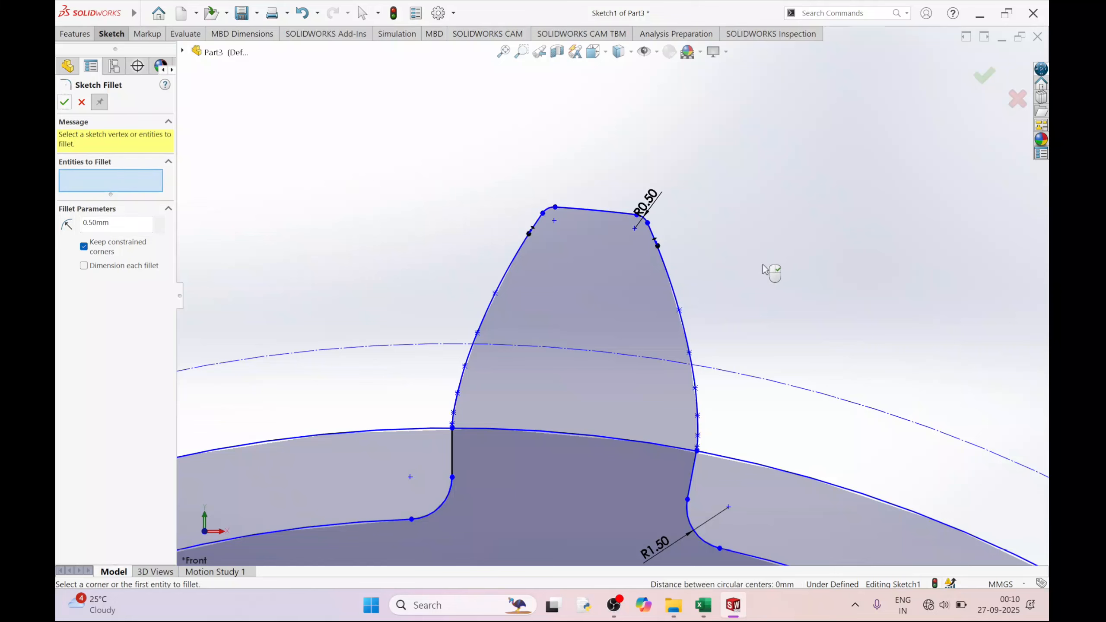
{"action": "scroll", "coordinate": [740, 297], "scroll_direction": "up", "scroll_amount": 8}
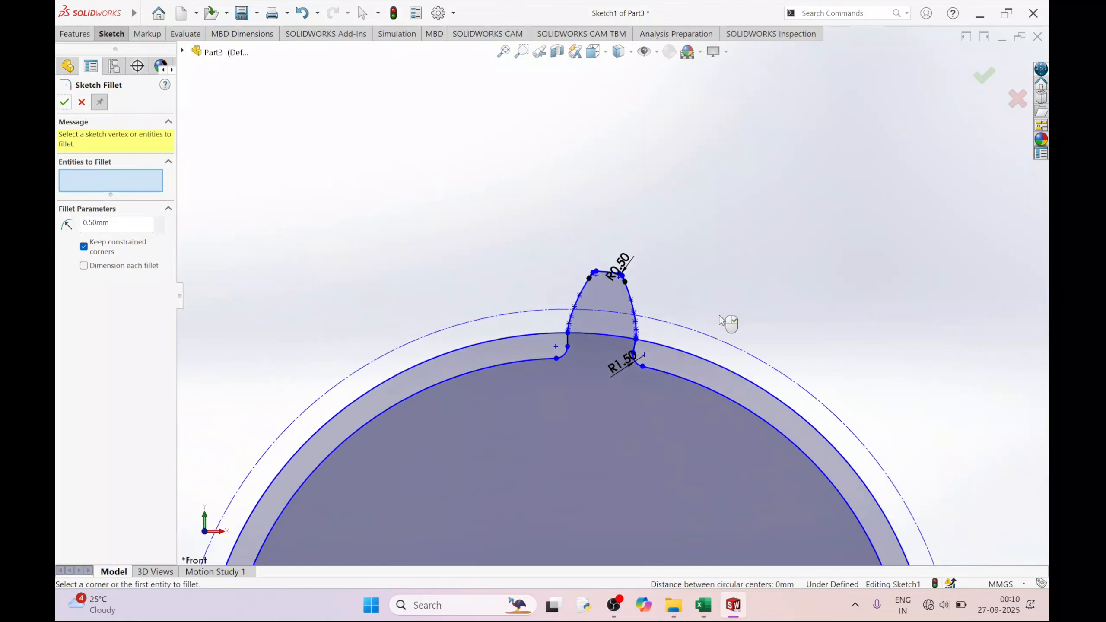
{"action": "scroll", "coordinate": [347, 317], "scroll_direction": "down", "scroll_amount": 1}
{"action": "key", "text": "Escape"}
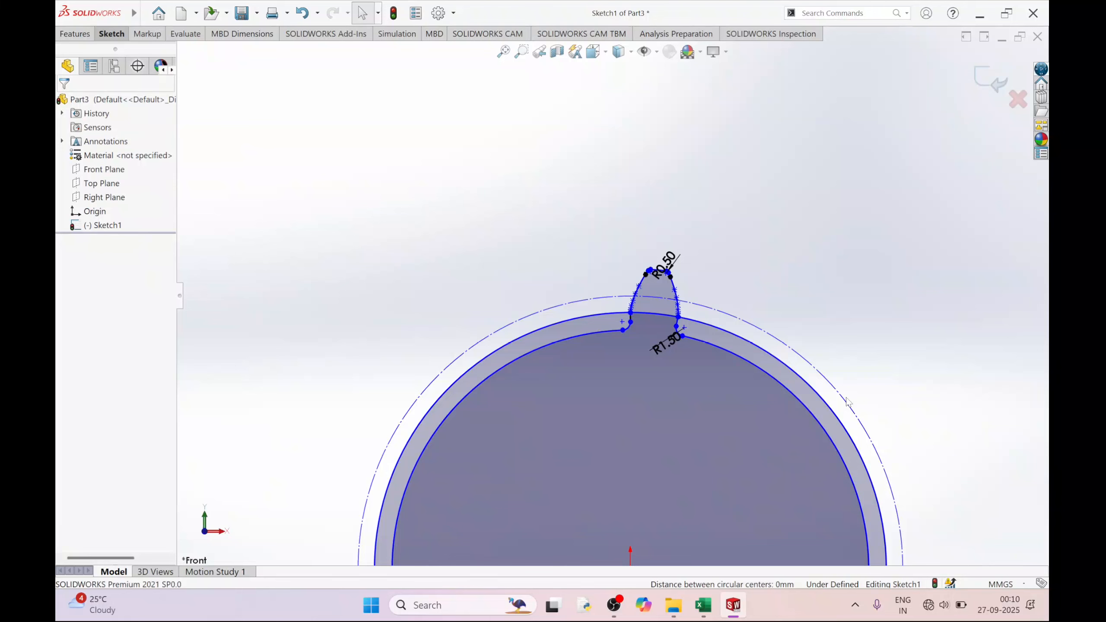
{"action": "scroll", "coordinate": [688, 395], "scroll_direction": "up", "scroll_amount": 4}
{"action": "scroll", "coordinate": [679, 370], "scroll_direction": "down", "scroll_amount": 5}
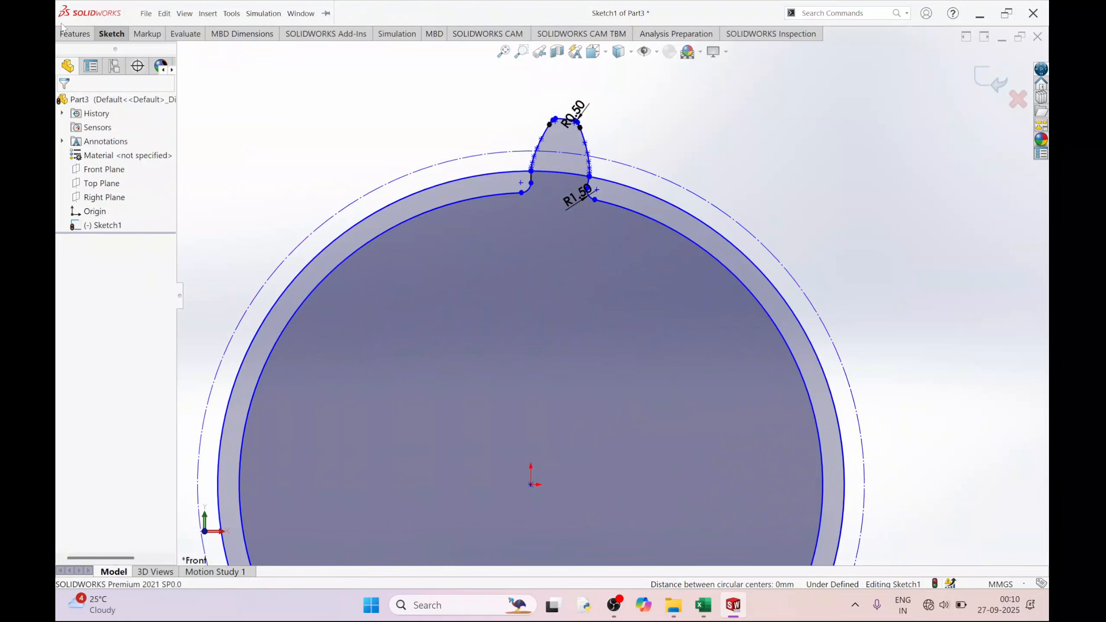
{"action": "left_click", "coordinate": [112, 35]}
{"action": "left_click", "coordinate": [433, 69]}
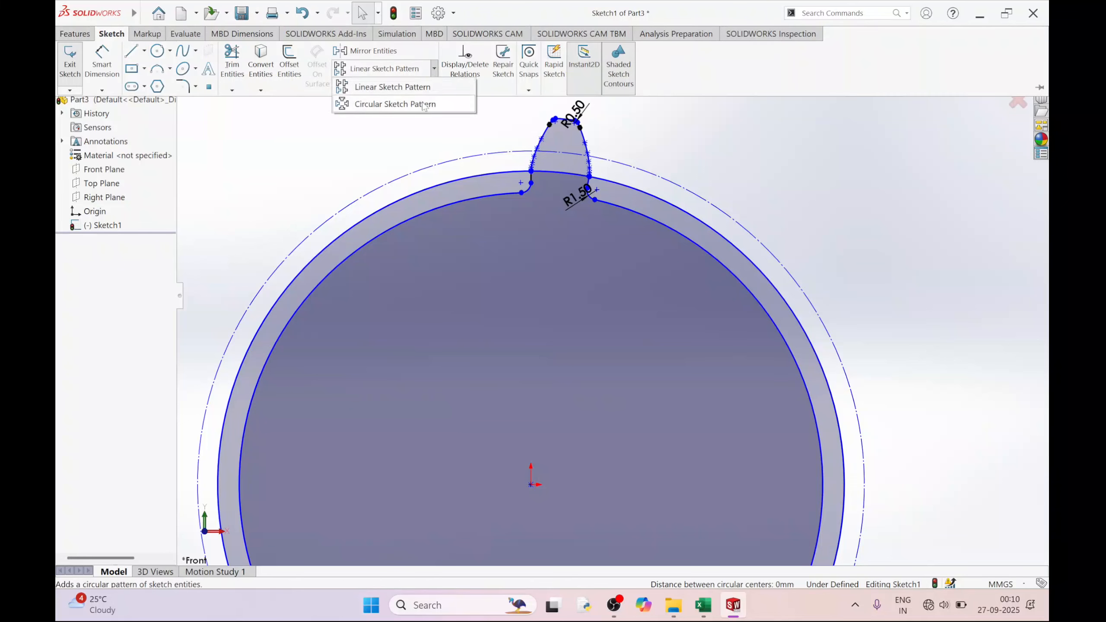
{"action": "left_click", "coordinate": [424, 104]}
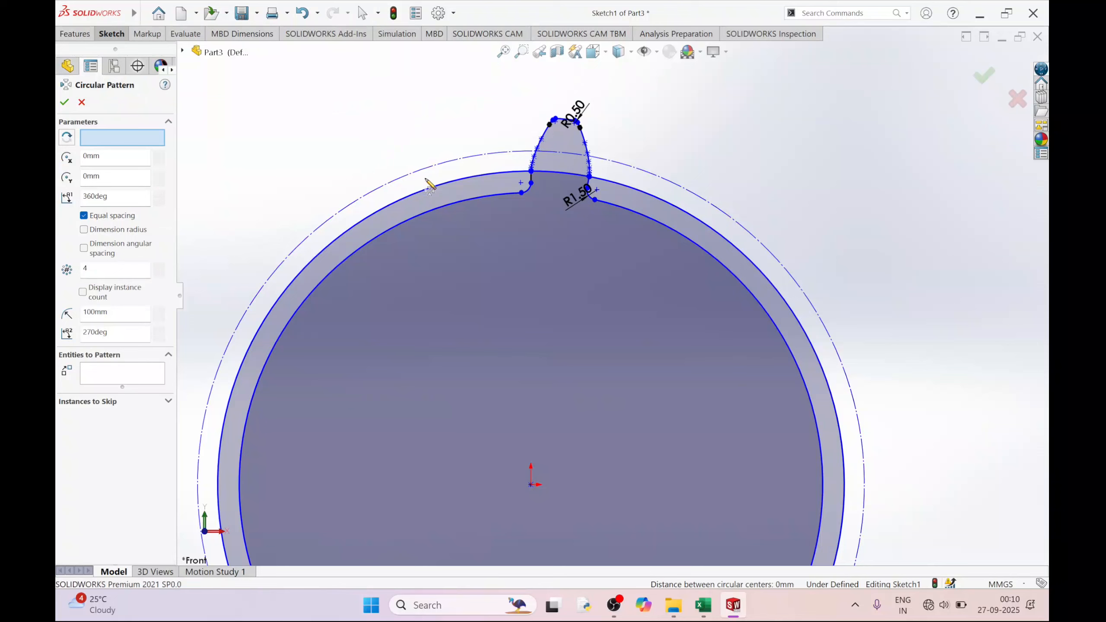
{"action": "scroll", "coordinate": [421, 183], "scroll_direction": "up", "scroll_amount": 1}
{"action": "left_click", "coordinate": [65, 103]}
- Circular-pattern the filleted tooth profile around the origin as 20 equally spaced instances over 360 degrees
{"action": "left_click_drag", "start_coordinate": [491, 121], "coordinate": [639, 245]}
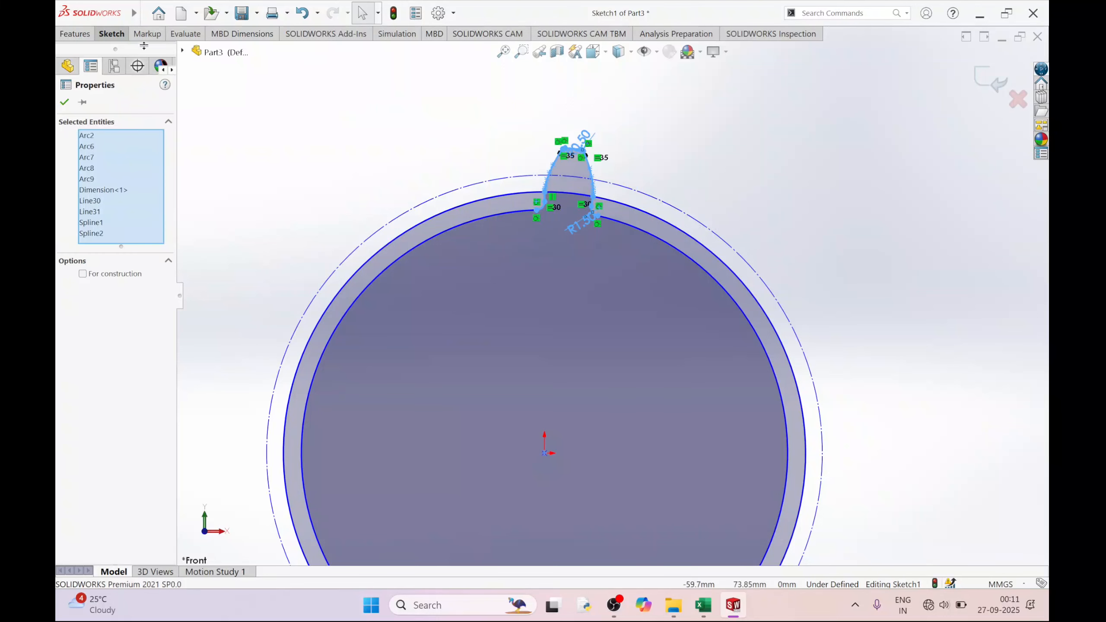
{"action": "left_click", "coordinate": [111, 34]}
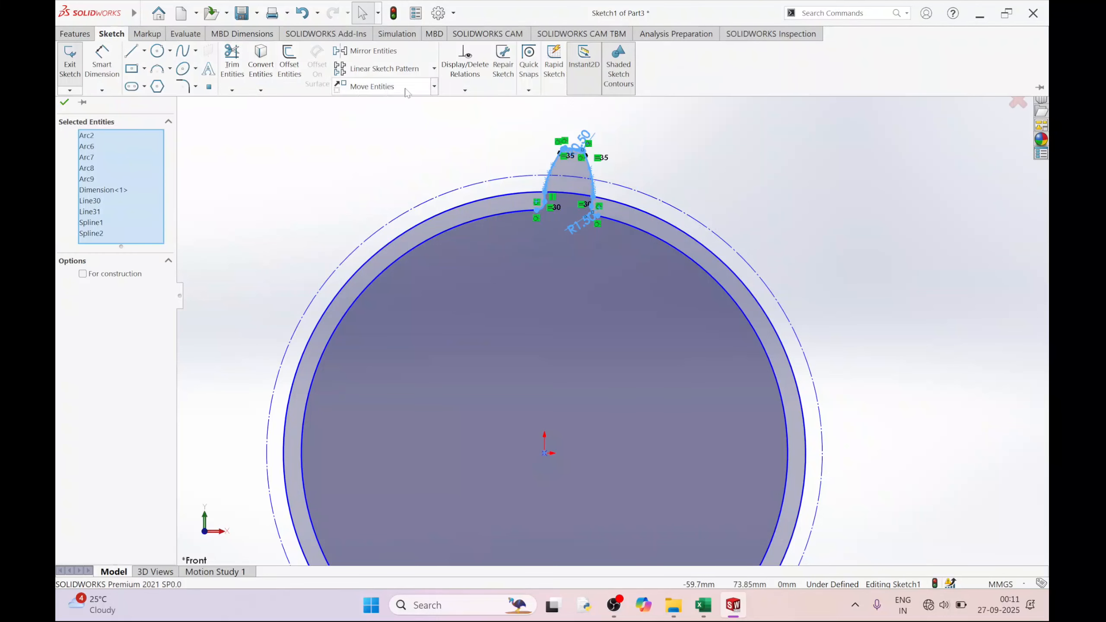
{"action": "left_click", "coordinate": [434, 68]}
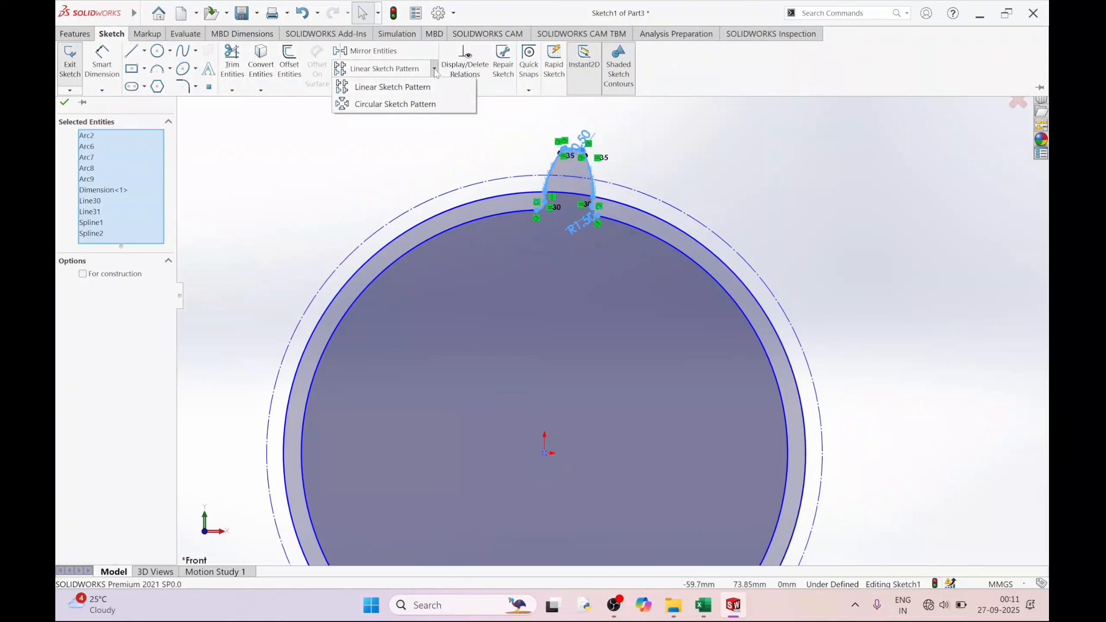
{"action": "left_click", "coordinate": [416, 104]}
{"action": "key", "text": "z"}
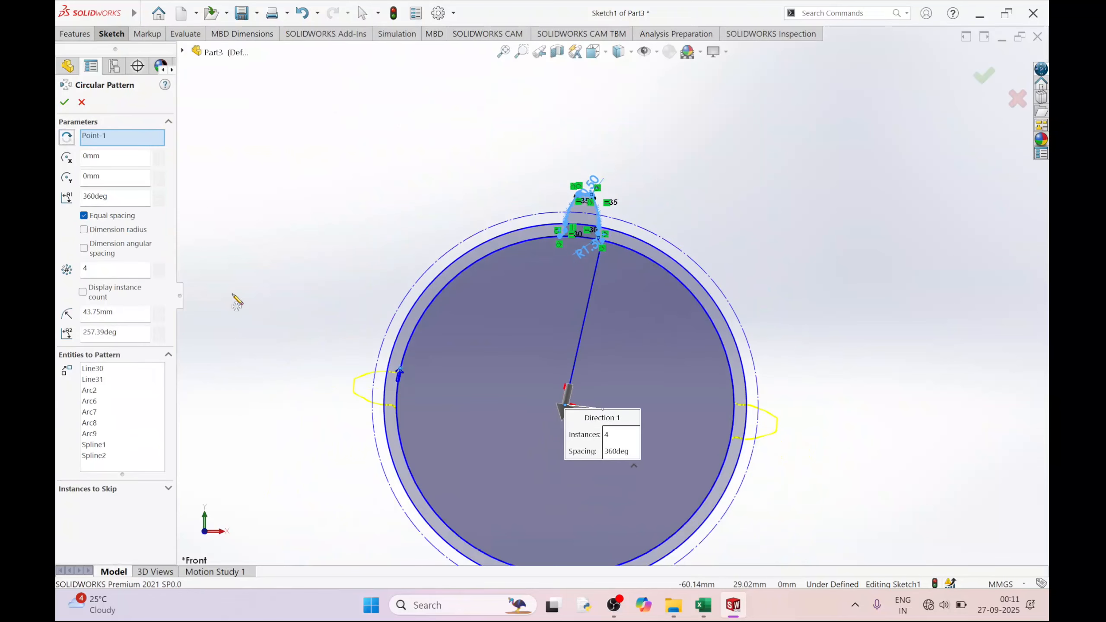
{"action": "left_click", "coordinate": [109, 270]}
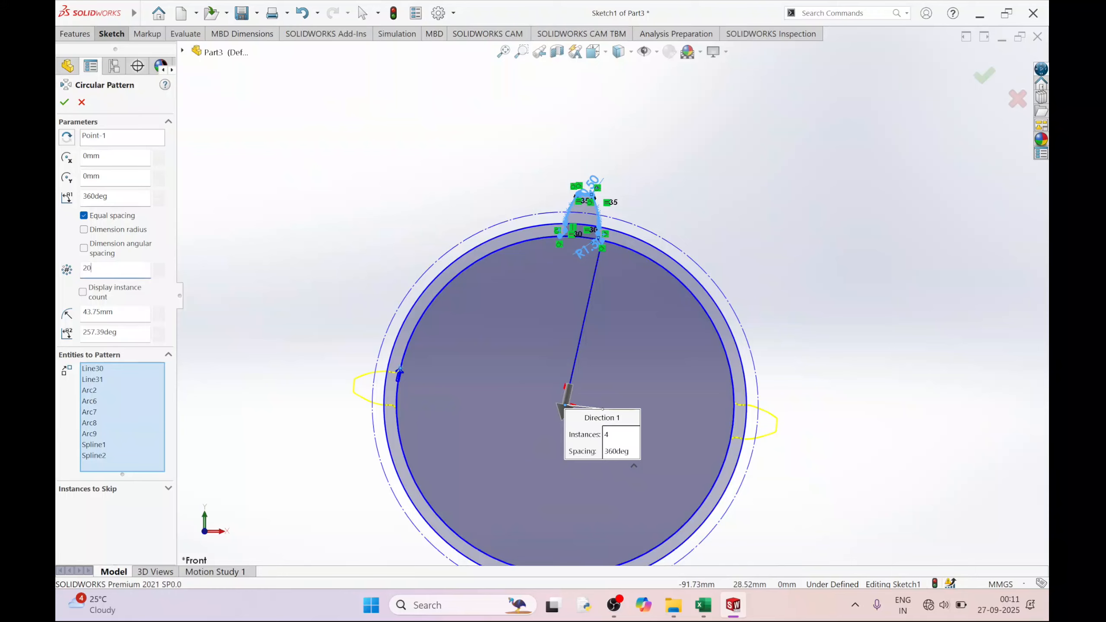
{"action": "key", "text": "Tab"}
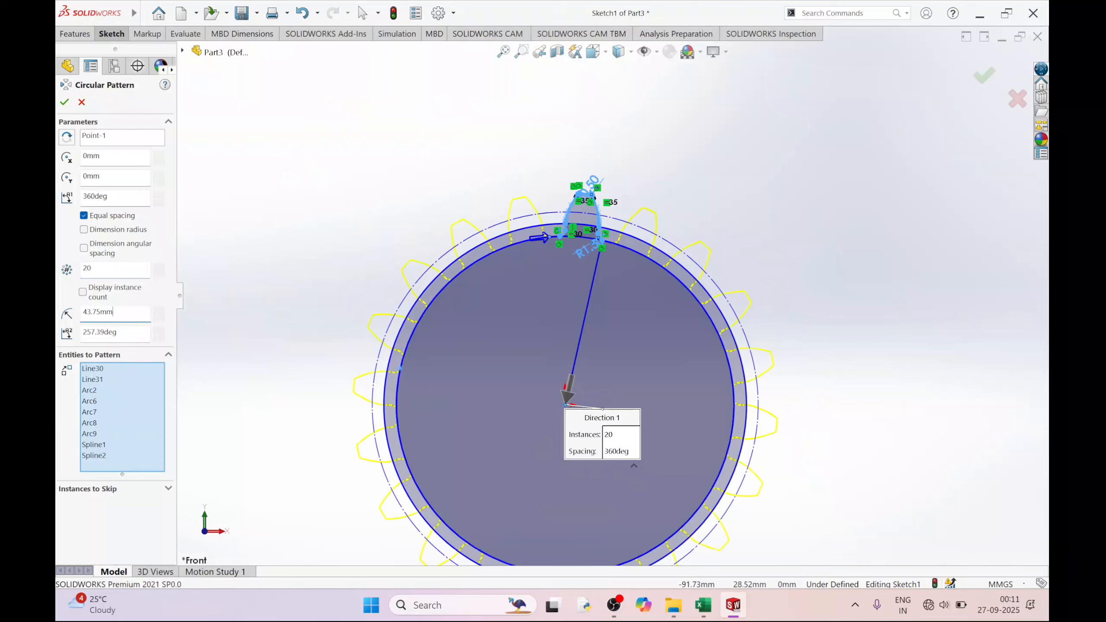
{"action": "left_click", "coordinate": [64, 103]}
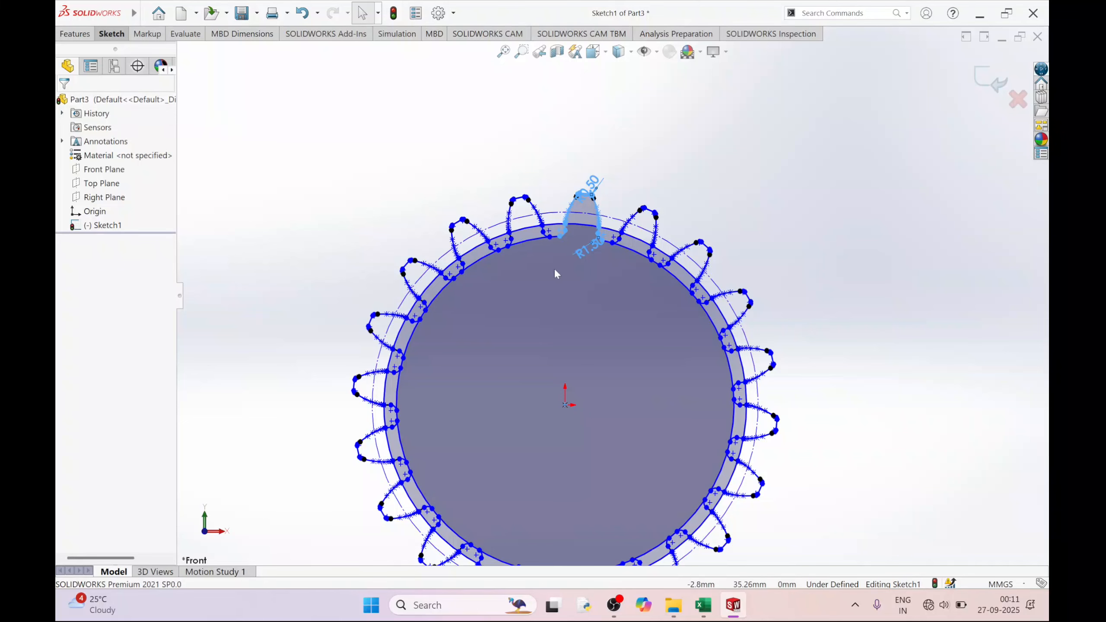
- Power-trim the root circle arcs beneath all the patterned teeth so the gear outline is continuous
{"action": "scroll", "coordinate": [566, 274], "scroll_direction": "down", "scroll_amount": 3}
{"action": "scroll", "coordinate": [575, 279], "scroll_direction": "up", "scroll_amount": 5}
{"action": "scroll", "coordinate": [645, 288], "scroll_direction": "down", "scroll_amount": 4}
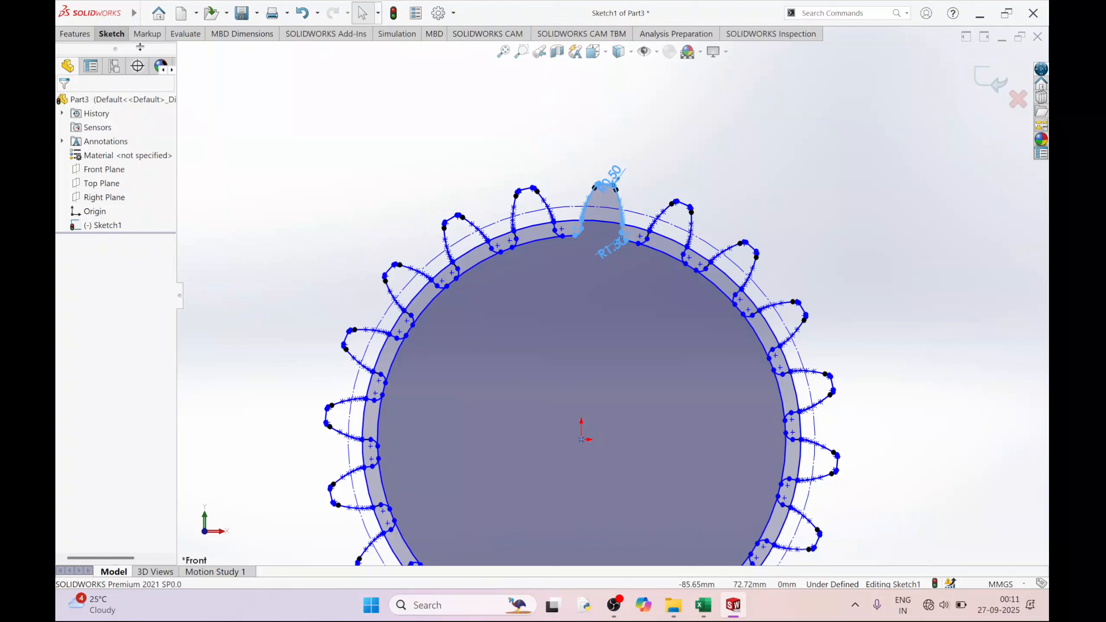
{"action": "left_click", "coordinate": [114, 37]}
{"action": "left_click", "coordinate": [230, 70]}
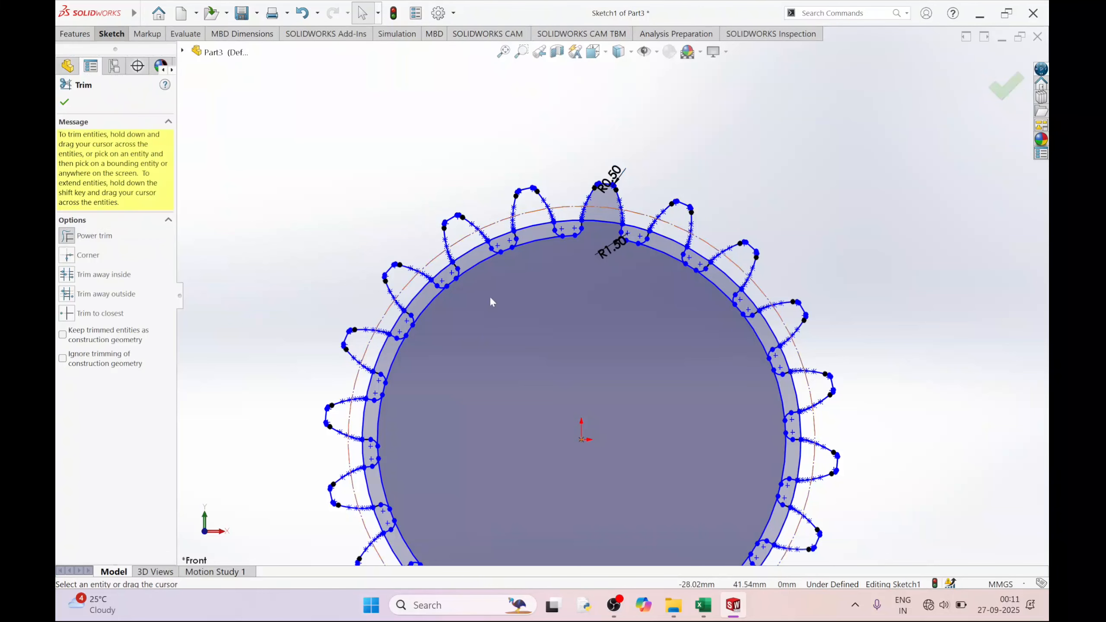
{"action": "left_click_drag", "start_coordinate": [536, 249], "coordinate": [535, 243]}
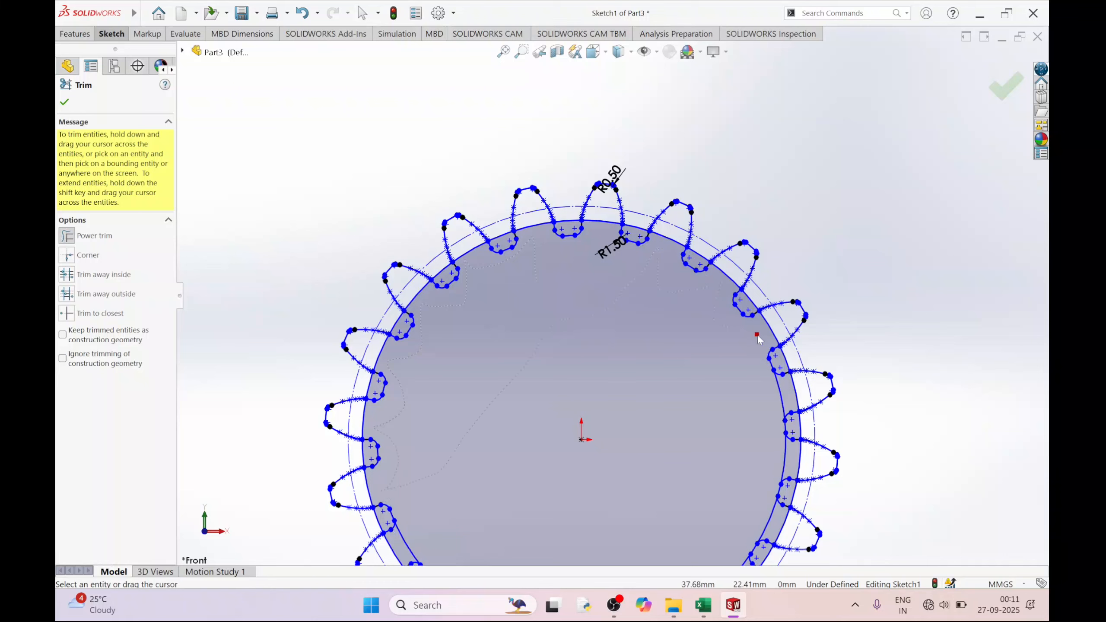
{"action": "scroll", "coordinate": [653, 431], "scroll_direction": "up", "scroll_amount": 5}
{"action": "scroll", "coordinate": [662, 323], "scroll_direction": "down", "scroll_amount": 5}
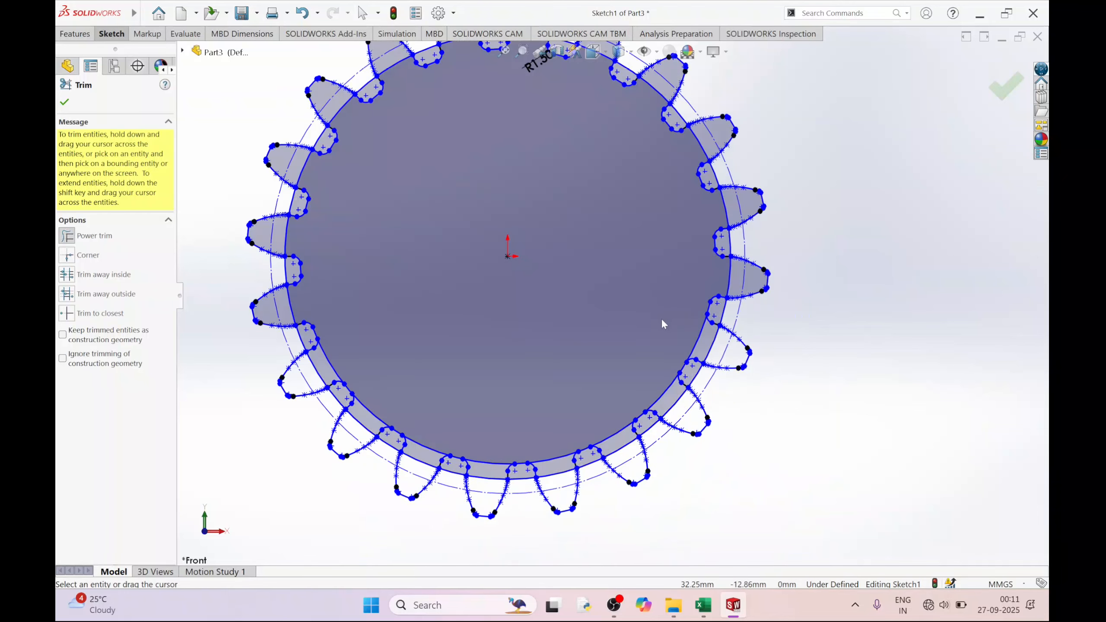
{"action": "left_click_drag", "start_coordinate": [706, 347], "coordinate": [674, 345]}
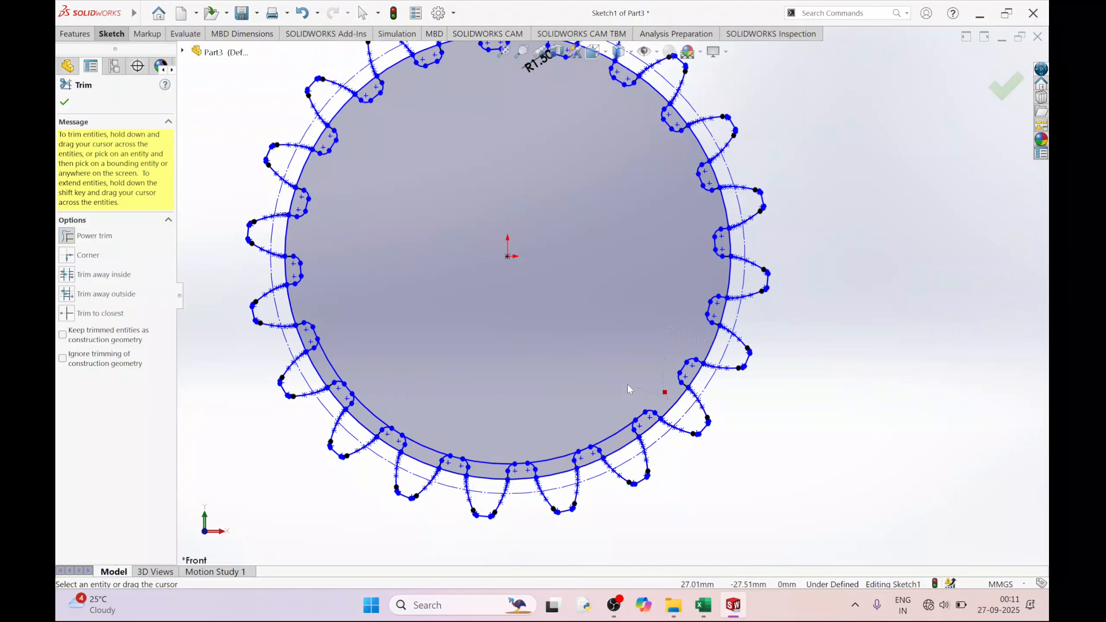
{"action": "left_click_drag", "start_coordinate": [555, 441], "coordinate": [559, 468]}
{"action": "left_click_drag", "start_coordinate": [449, 428], "coordinate": [424, 458]}
{"action": "left_click_drag", "start_coordinate": [348, 356], "coordinate": [322, 363]}
{"action": "left_click_drag", "start_coordinate": [308, 301], "coordinate": [291, 300]}
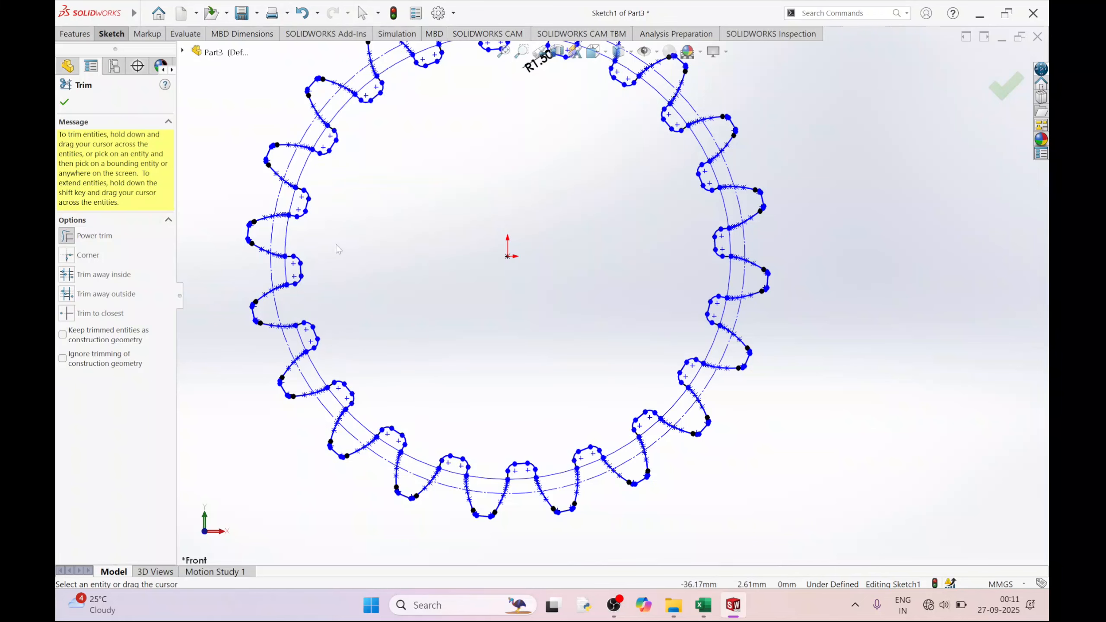
{"action": "scroll", "coordinate": [308, 238], "scroll_direction": "up", "scroll_amount": 3}
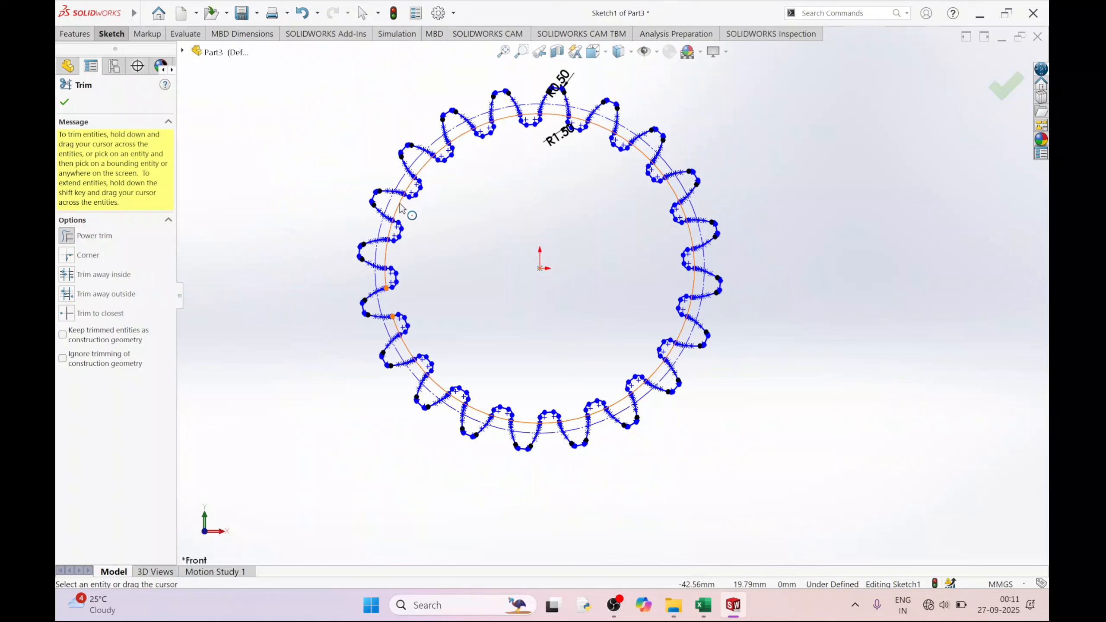
{"action": "key", "text": "Escape"}
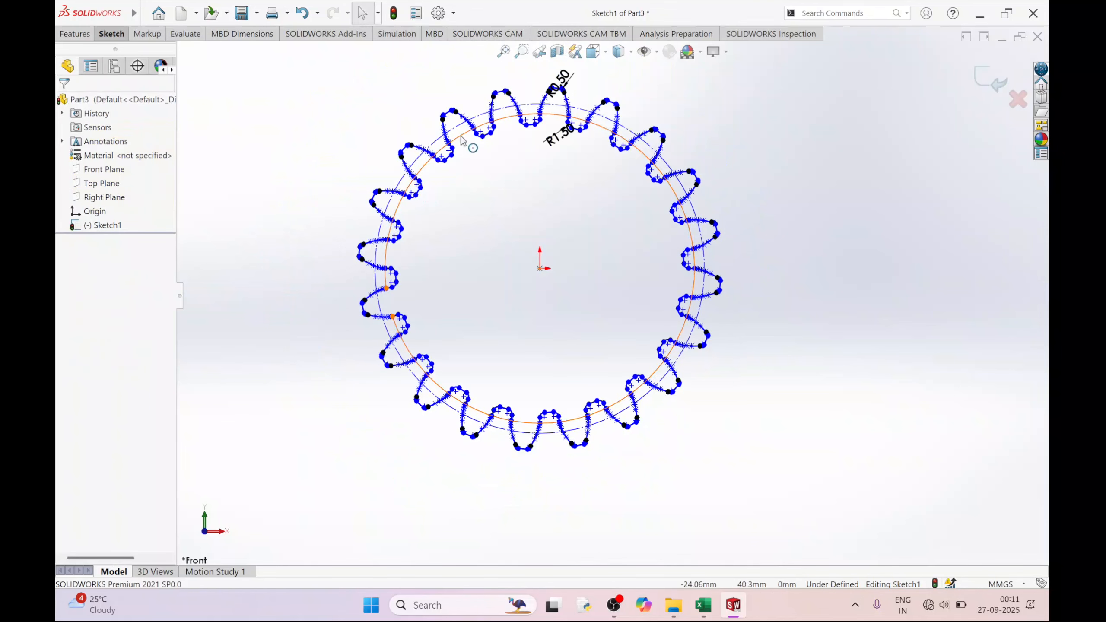
- Convert the base circle to construction geometry and exit the gear profile sketch
{"action": "left_click", "coordinate": [463, 140]}
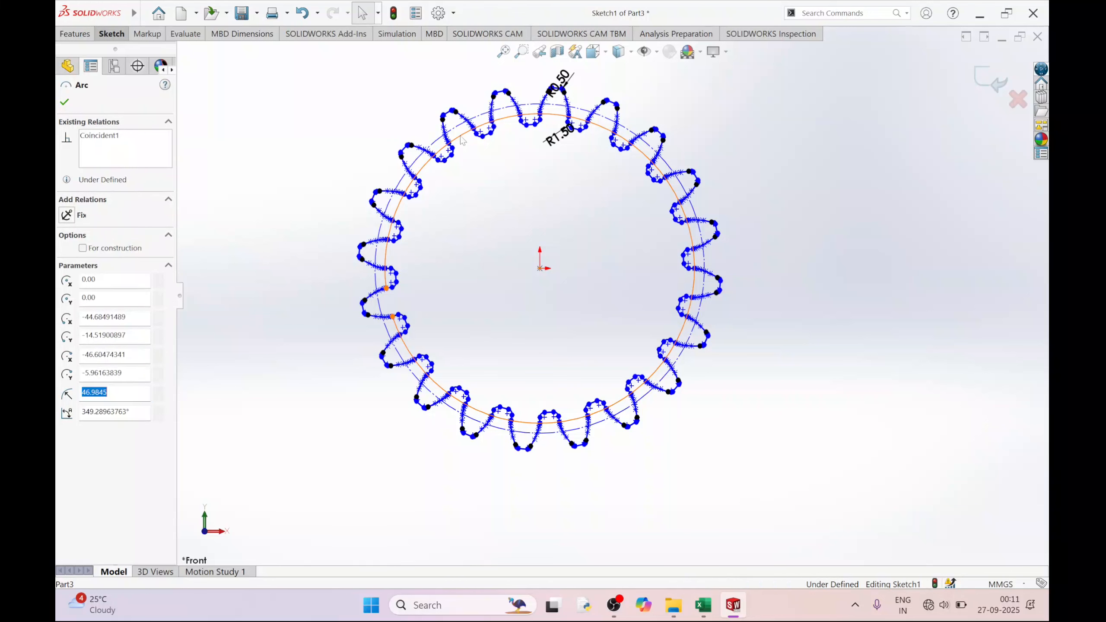
{"action": "left_click", "coordinate": [83, 248]}
{"action": "left_click", "coordinate": [65, 103]}
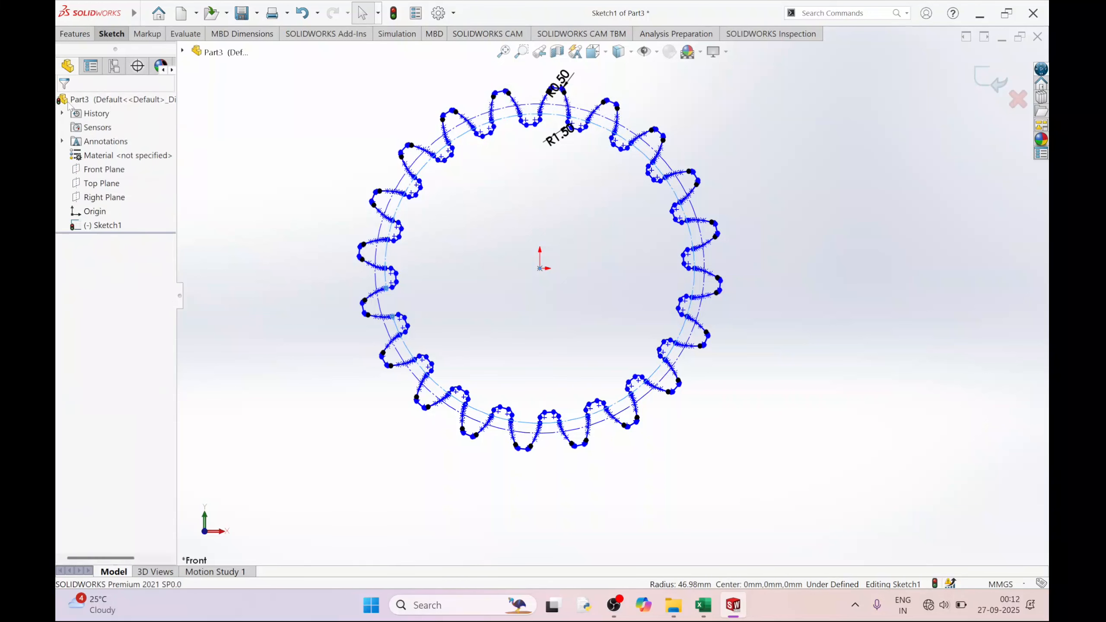
{"action": "left_click", "coordinate": [988, 78]}
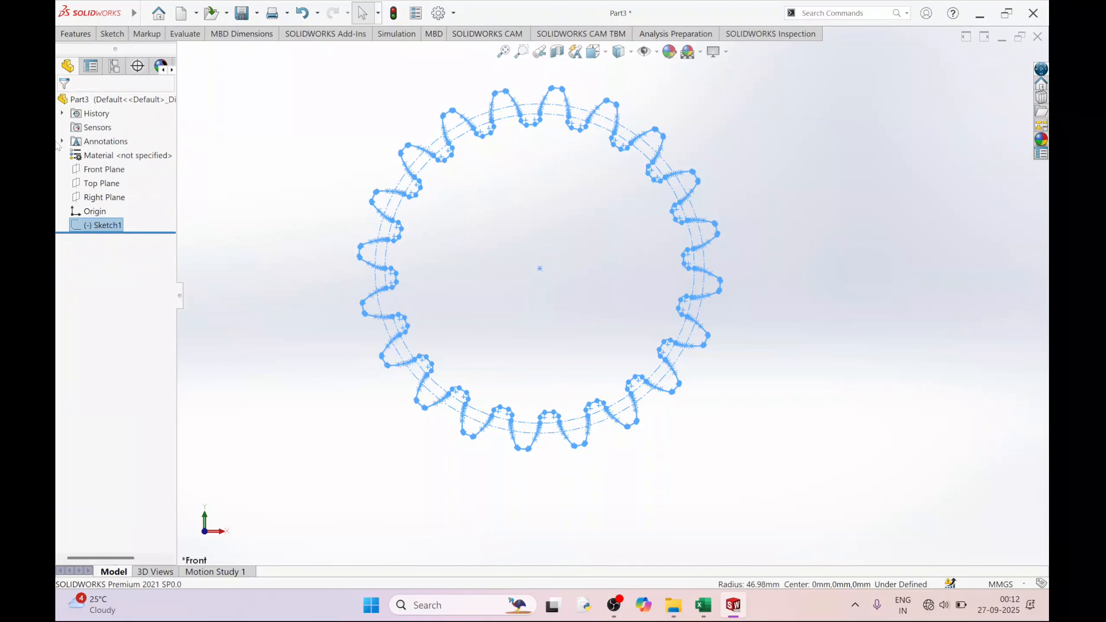
- Extrude the gear profile as a boss with a blind depth of 20 mm
{"action": "left_click", "coordinate": [75, 34]}
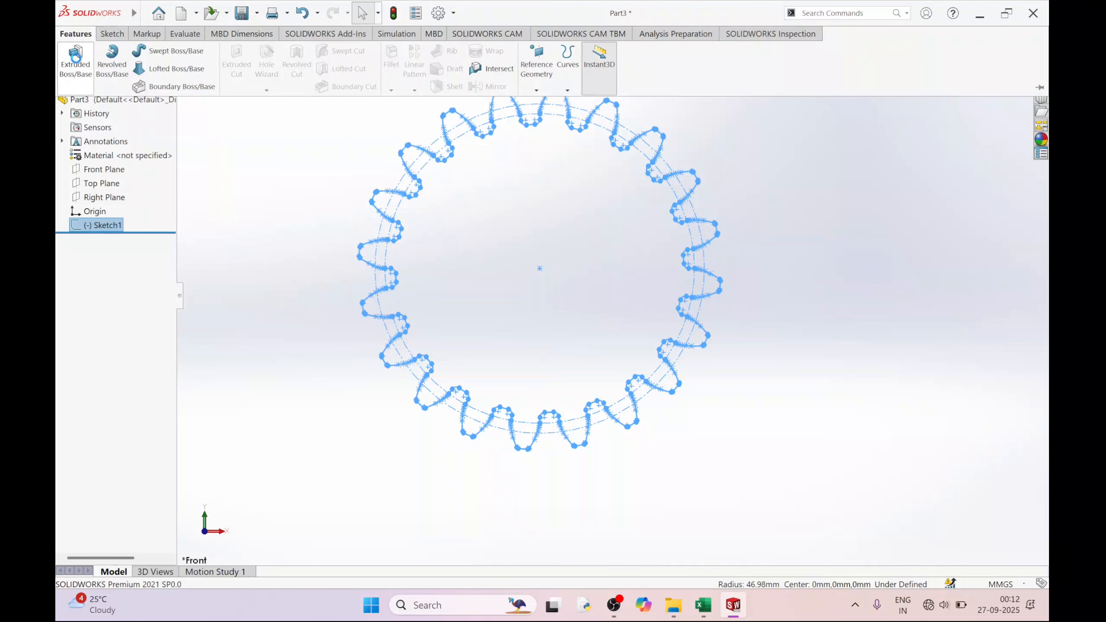
{"action": "left_click", "coordinate": [78, 62]}
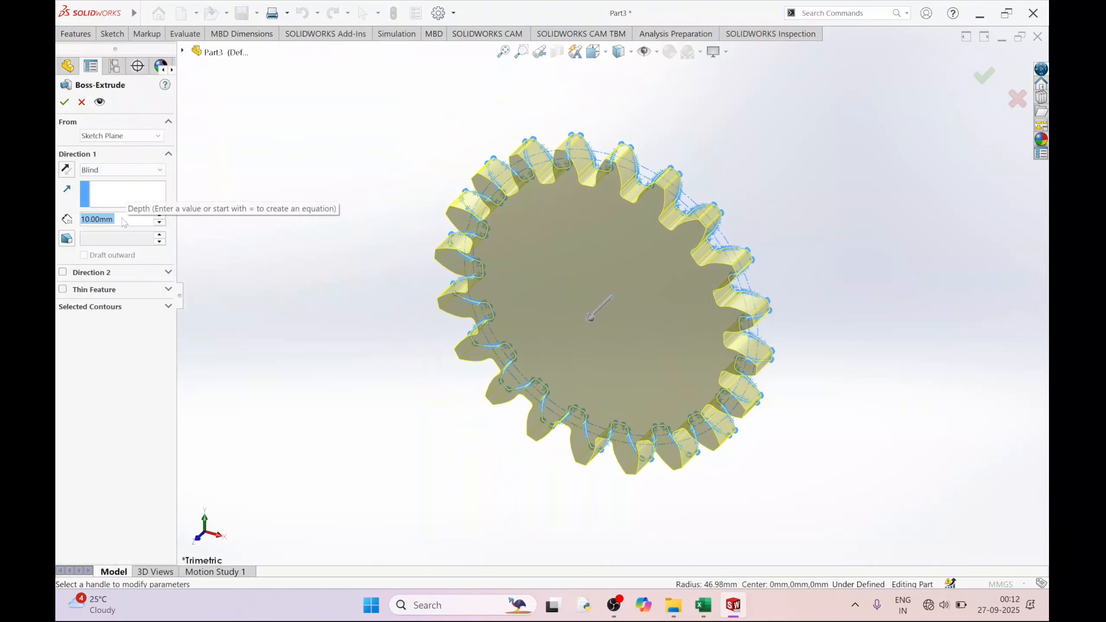
{"action": "type", "text": "20"}
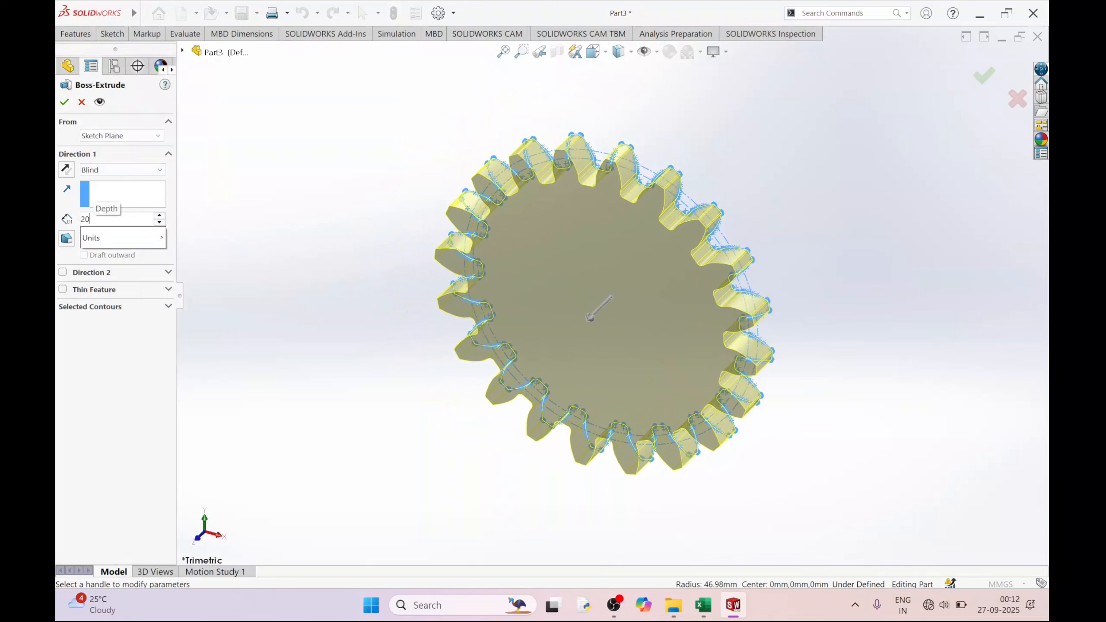
{"action": "key", "text": "Return"}
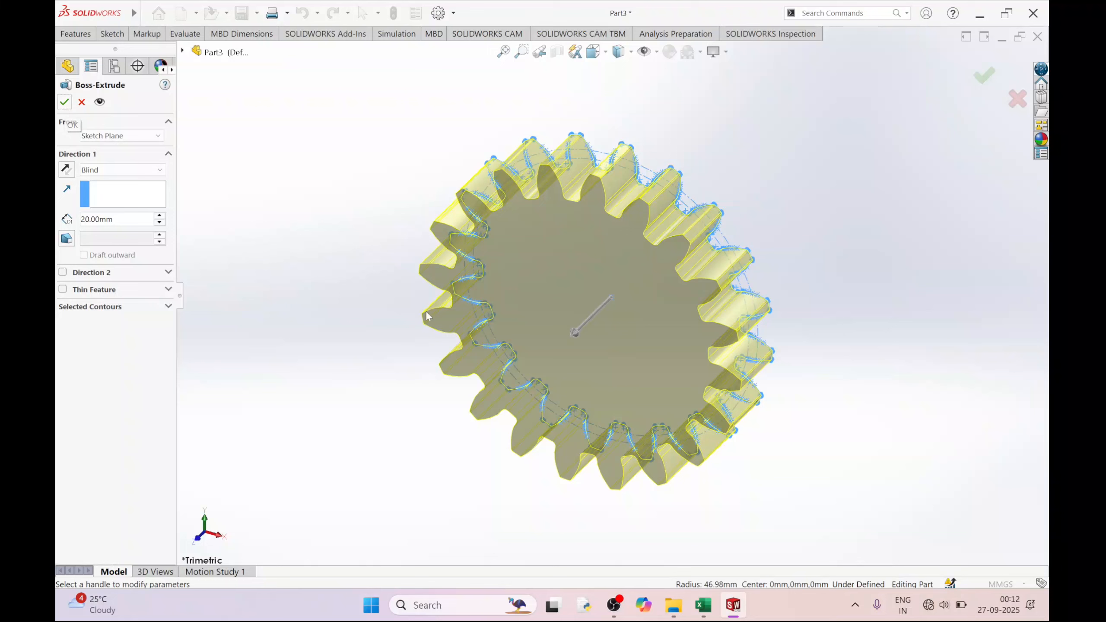
{"action": "left_click", "coordinate": [983, 77]}
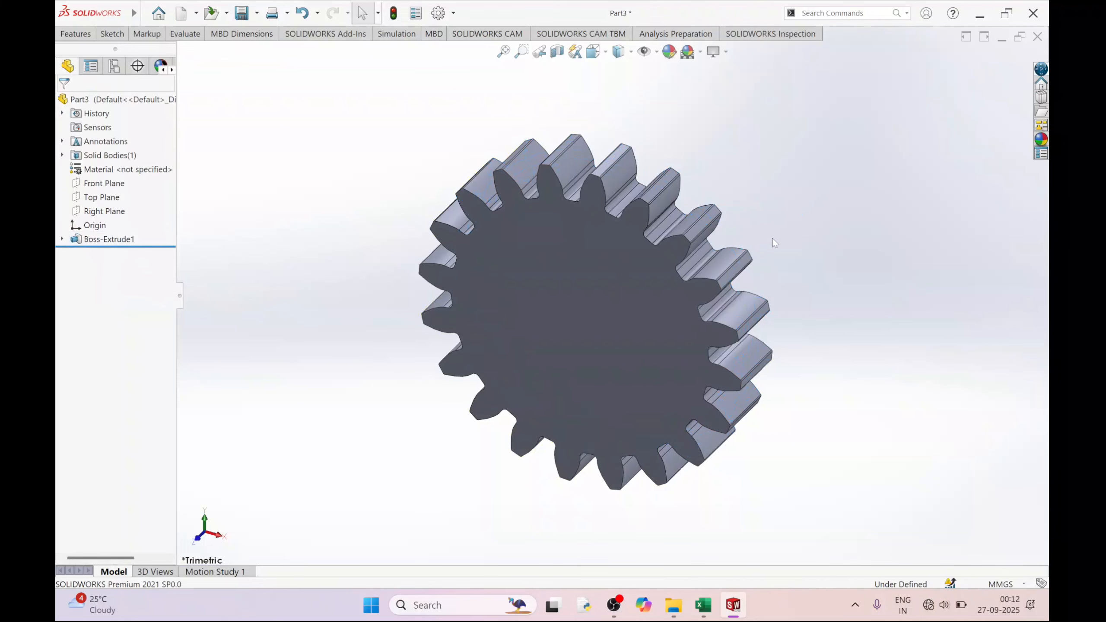
- Edit the gear's boss extrusion to use the Mid Plane end condition
{"action": "right_click", "coordinate": [122, 242]}
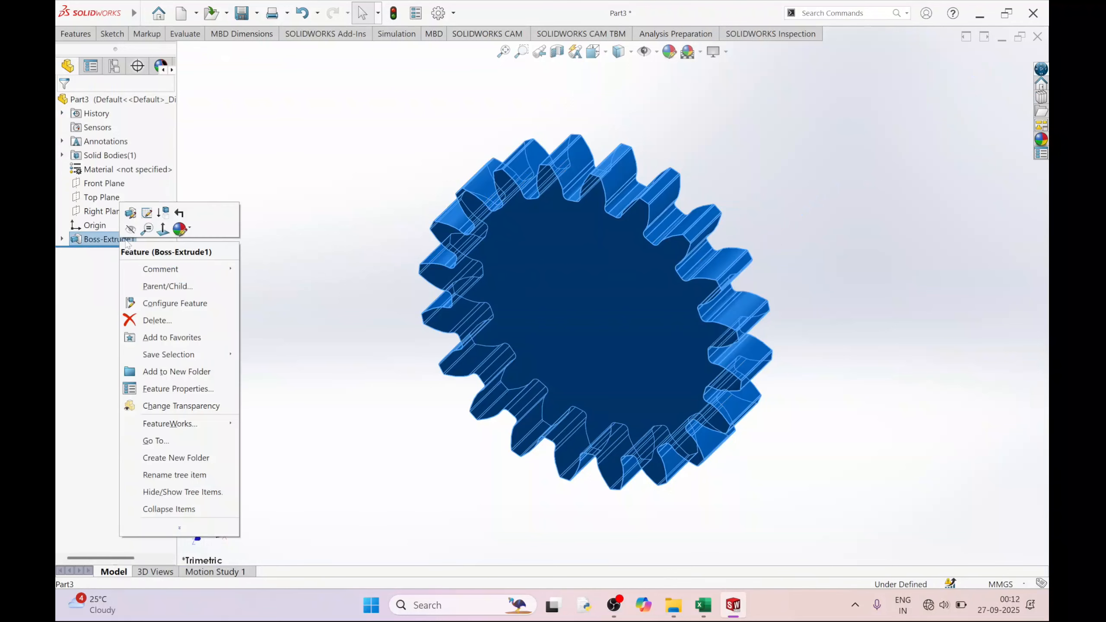
{"action": "left_click", "coordinate": [132, 215]}
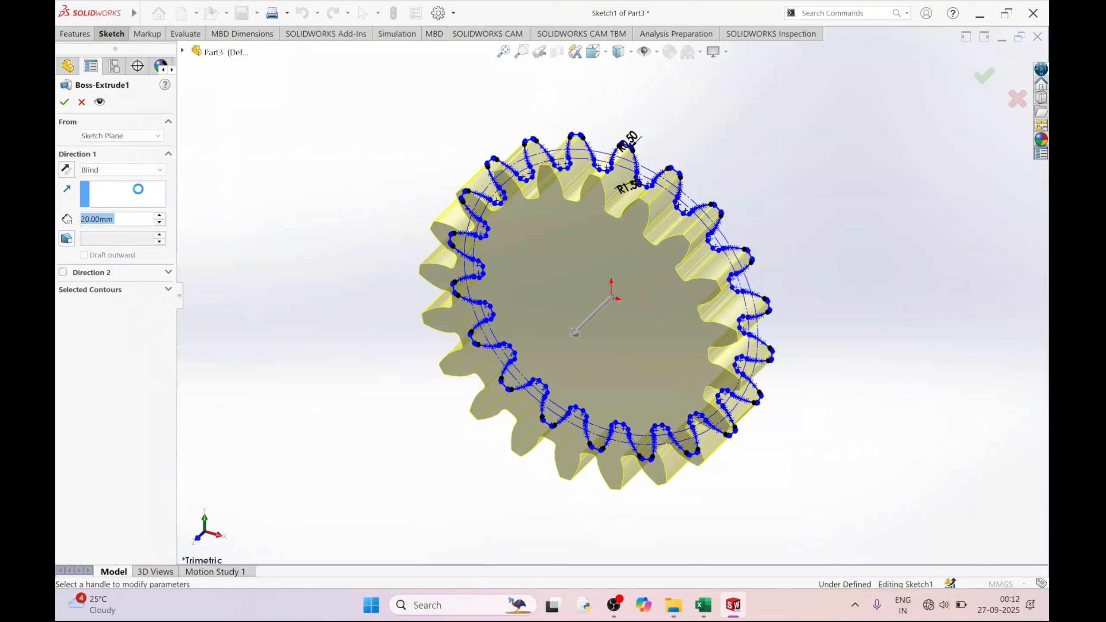
{"action": "left_click", "coordinate": [121, 169]}
{"action": "left_click", "coordinate": [107, 232]}
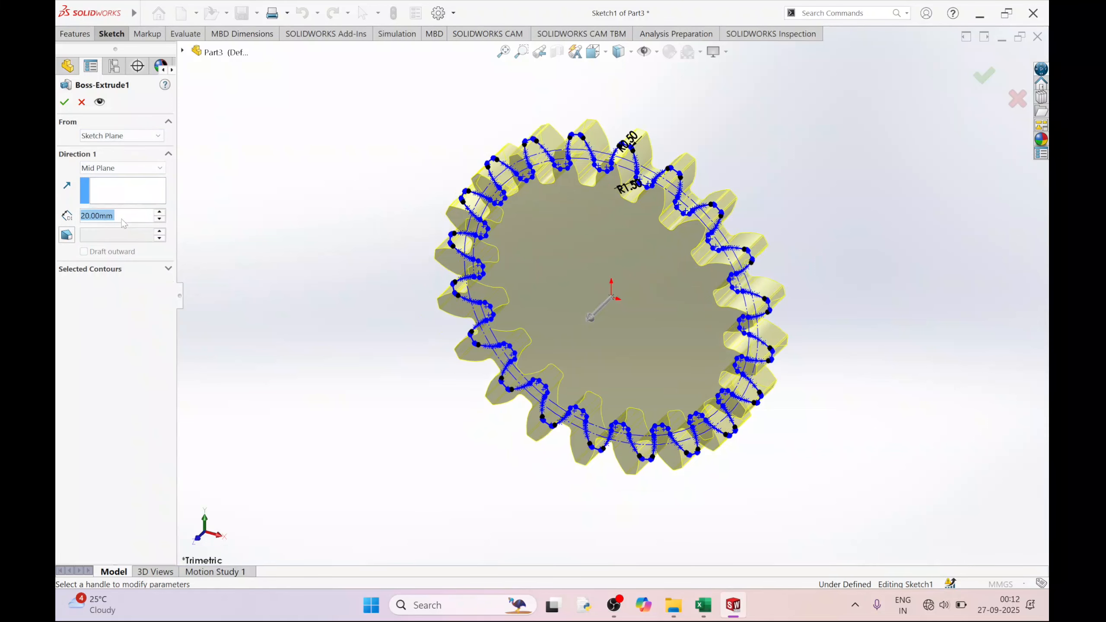
{"action": "left_click", "coordinate": [62, 102]}
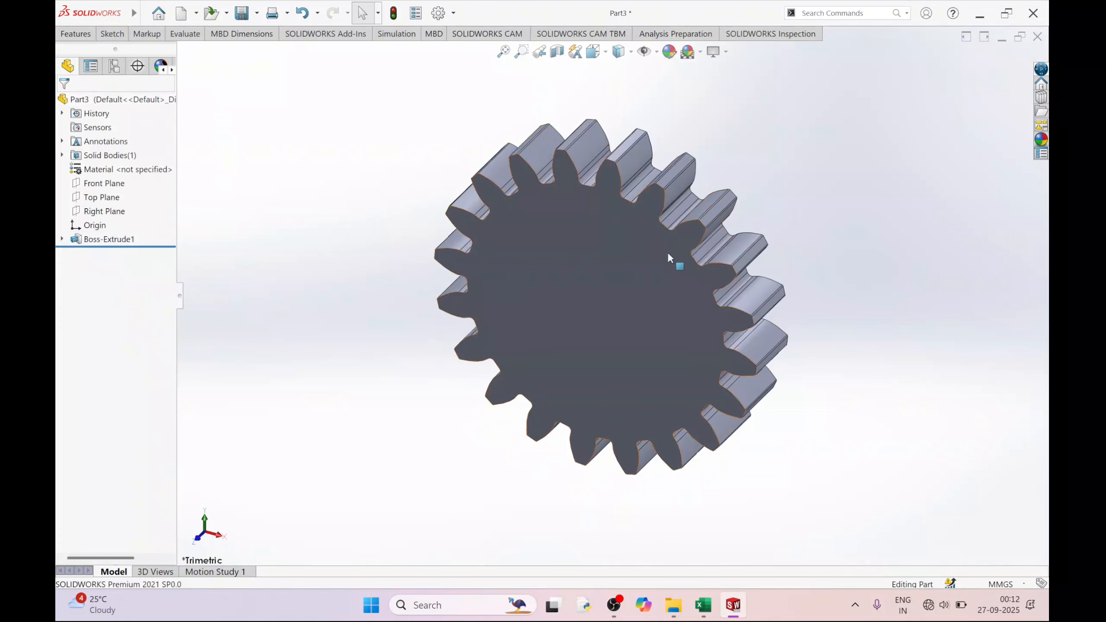
- Start a new sketch on the gear's front face and orient the view normal to it
{"action": "scroll", "coordinate": [672, 239], "scroll_direction": "down", "scroll_amount": 3}
{"action": "scroll", "coordinate": [665, 245], "scroll_direction": "up", "scroll_amount": 4}
{"action": "scroll", "coordinate": [588, 283], "scroll_direction": "up", "scroll_amount": 2}
{"action": "scroll", "coordinate": [548, 333], "scroll_direction": "down", "scroll_amount": 2}
{"action": "middle_click_drag", "start_coordinate": [548, 334], "coordinate": [604, 328]}
{"action": "key", "text": "Escape"}
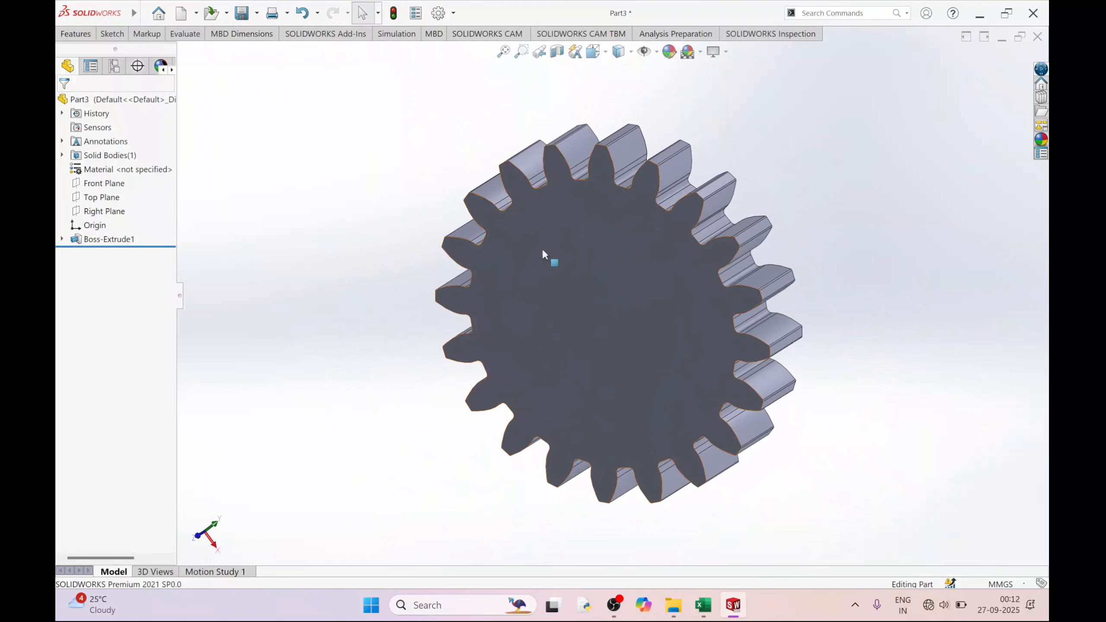
{"action": "left_click", "coordinate": [578, 247]}
{"action": "right_click", "coordinate": [578, 243]}
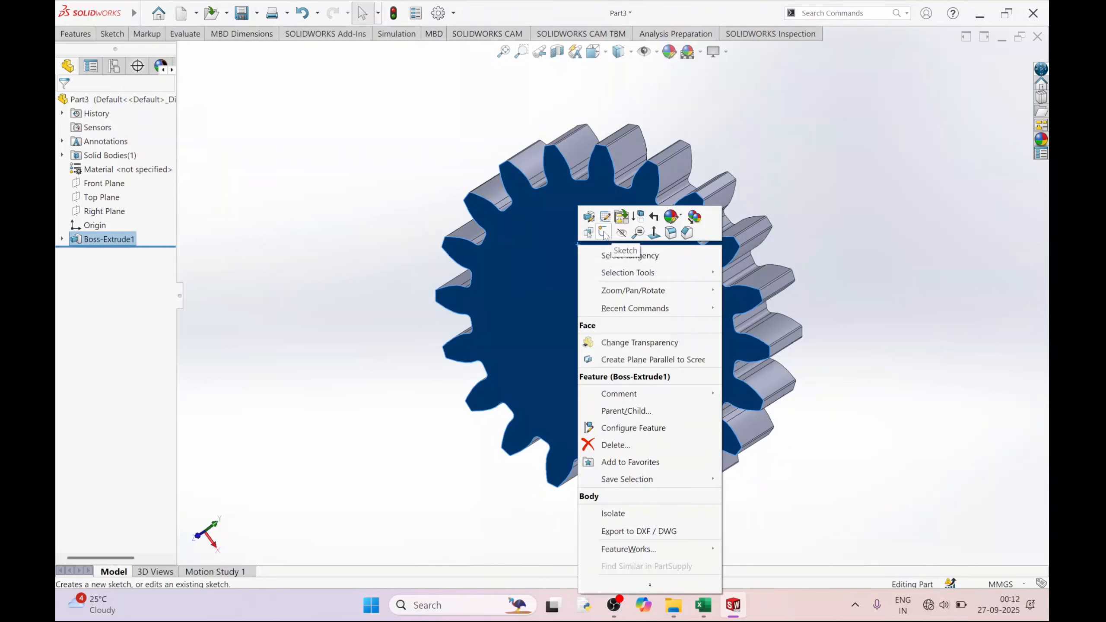
{"action": "left_click", "coordinate": [603, 236]}
{"action": "left_click", "coordinate": [618, 51]}
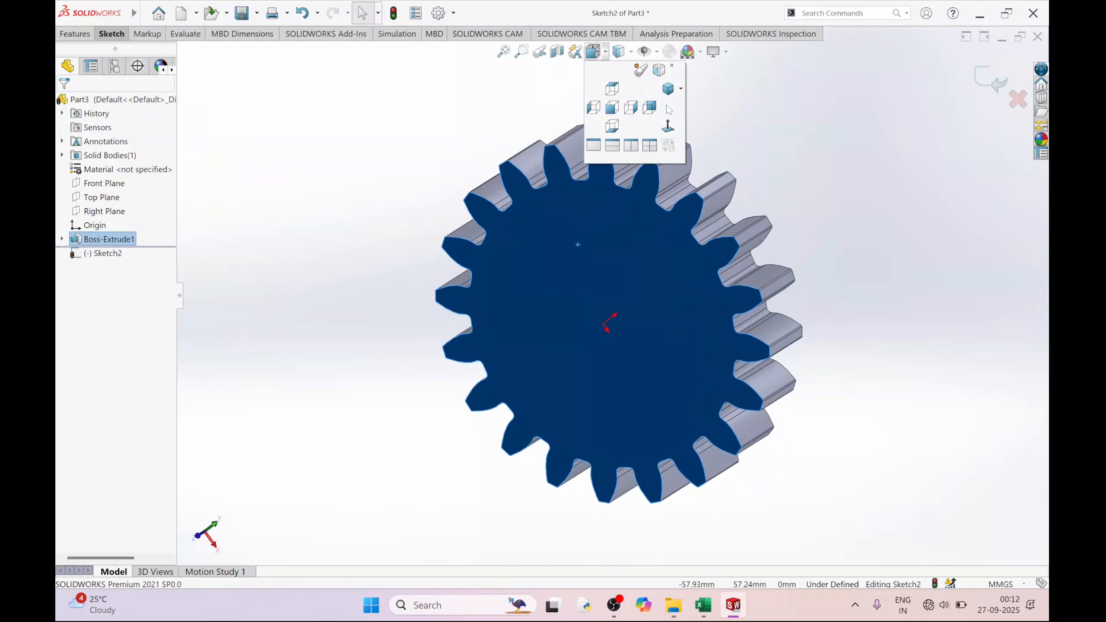
{"action": "left_click", "coordinate": [669, 127]}
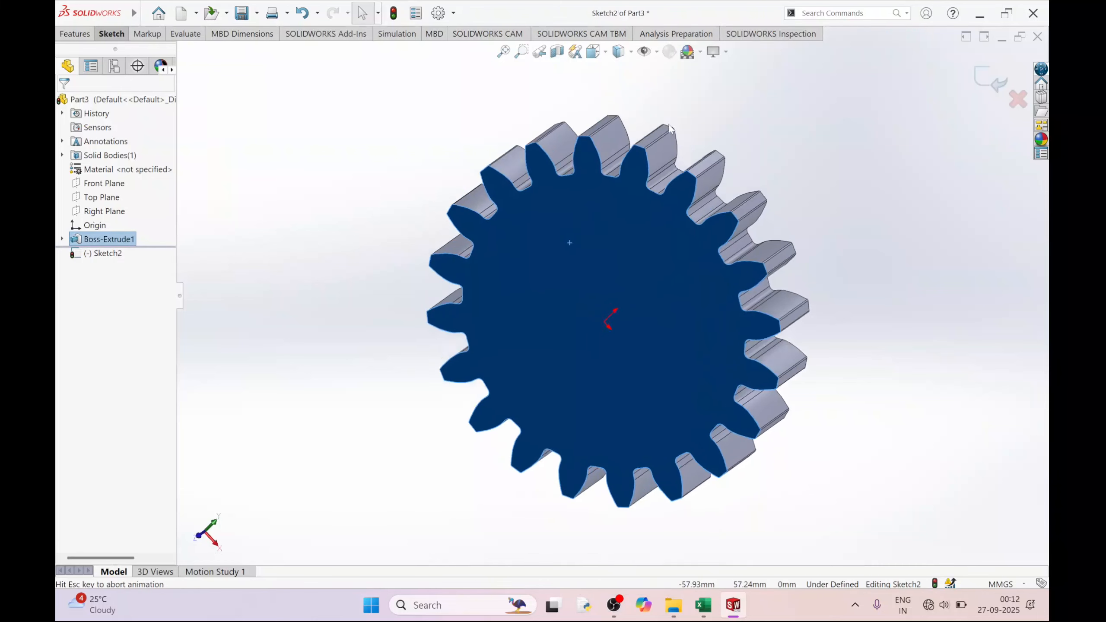
- Sketch a circle centred on the origin of the gear face and set its radius to 10 mm
{"action": "left_click", "coordinate": [108, 39]}
{"action": "left_click", "coordinate": [158, 51]}
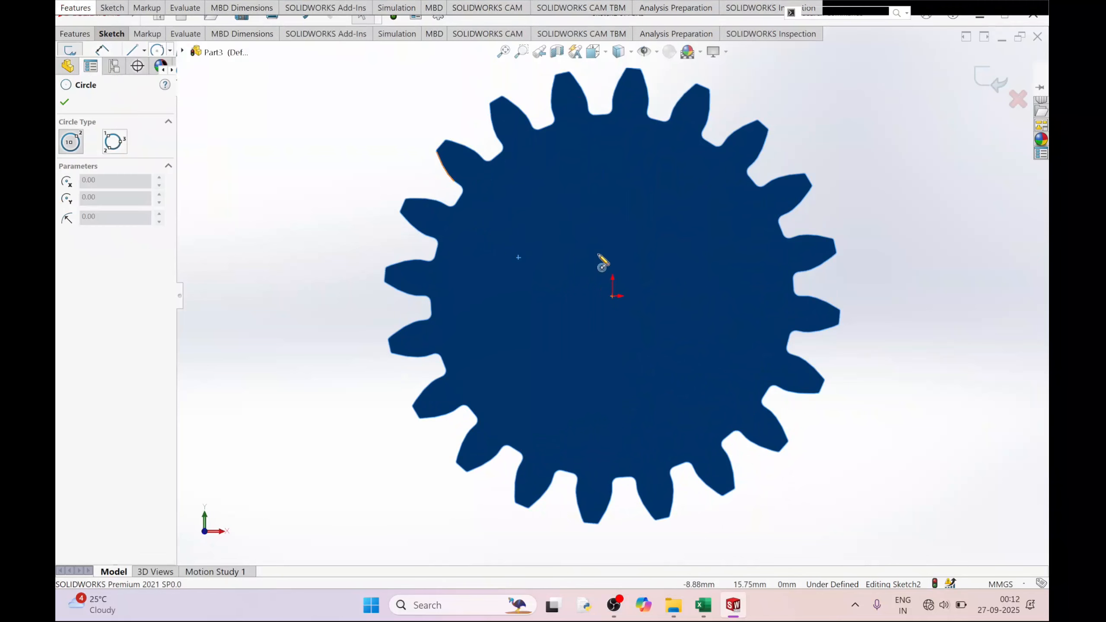
{"action": "left_click", "coordinate": [612, 296]}
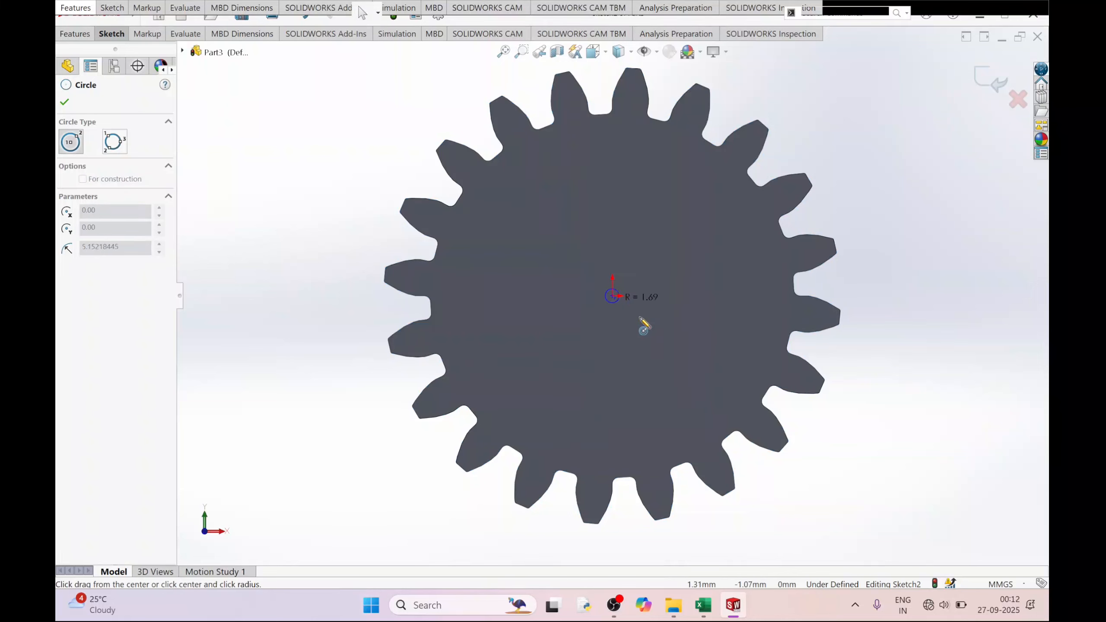
{"action": "left_click", "coordinate": [666, 334]}
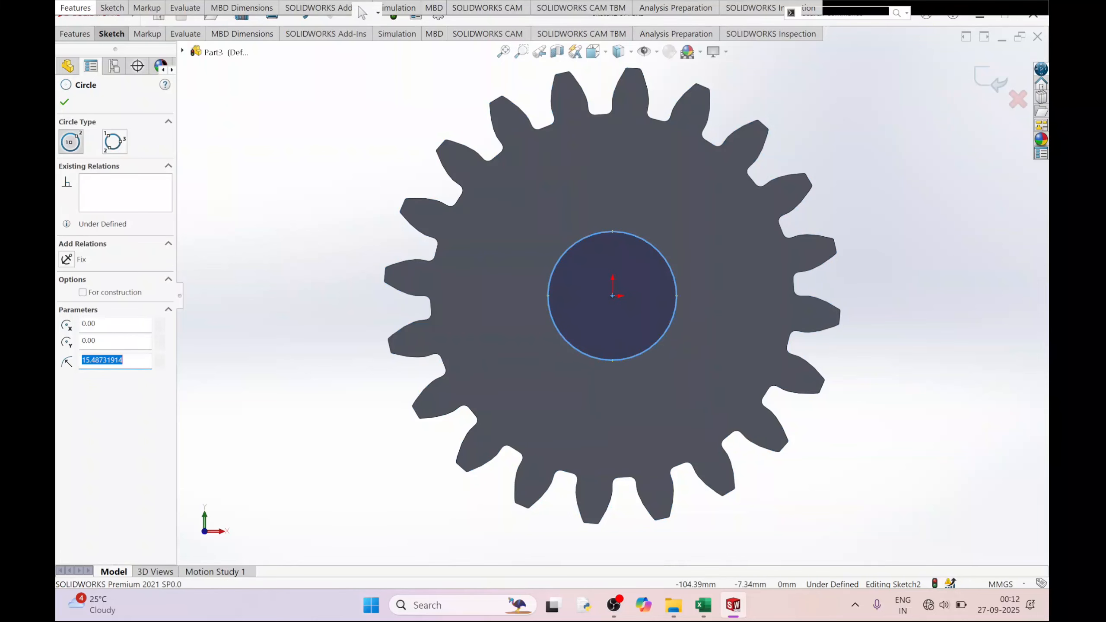
{"action": "key", "text": "Return"}
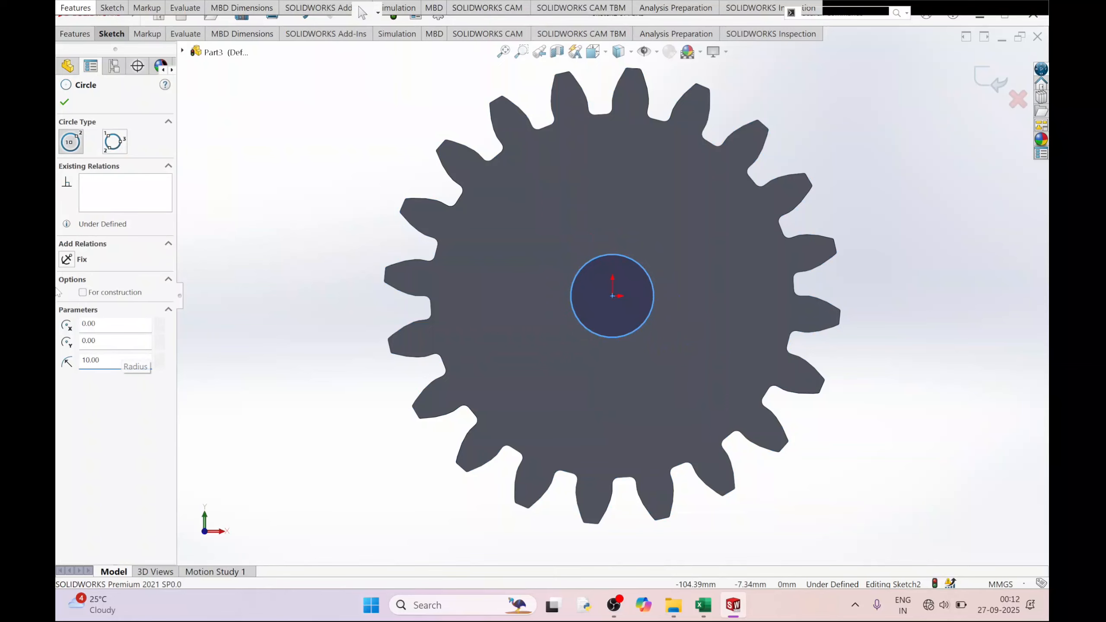
- Extrude-cut the central circle through the gear as a blind cut 78 mm deep
{"action": "left_click", "coordinate": [64, 103]}
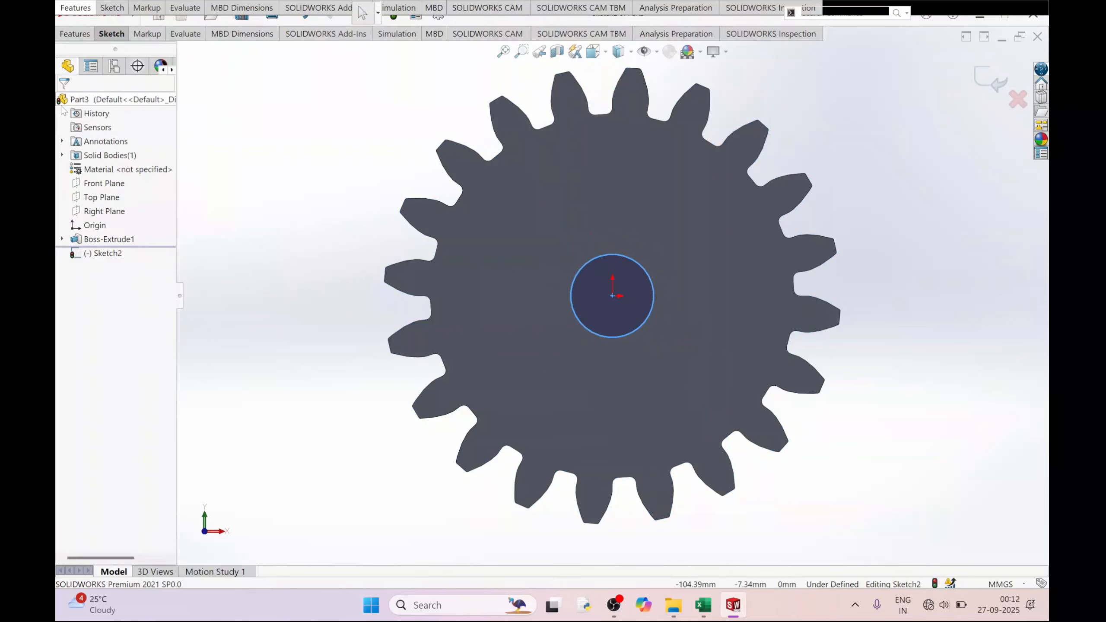
{"action": "left_click", "coordinate": [80, 35]}
{"action": "left_click", "coordinate": [236, 61]}
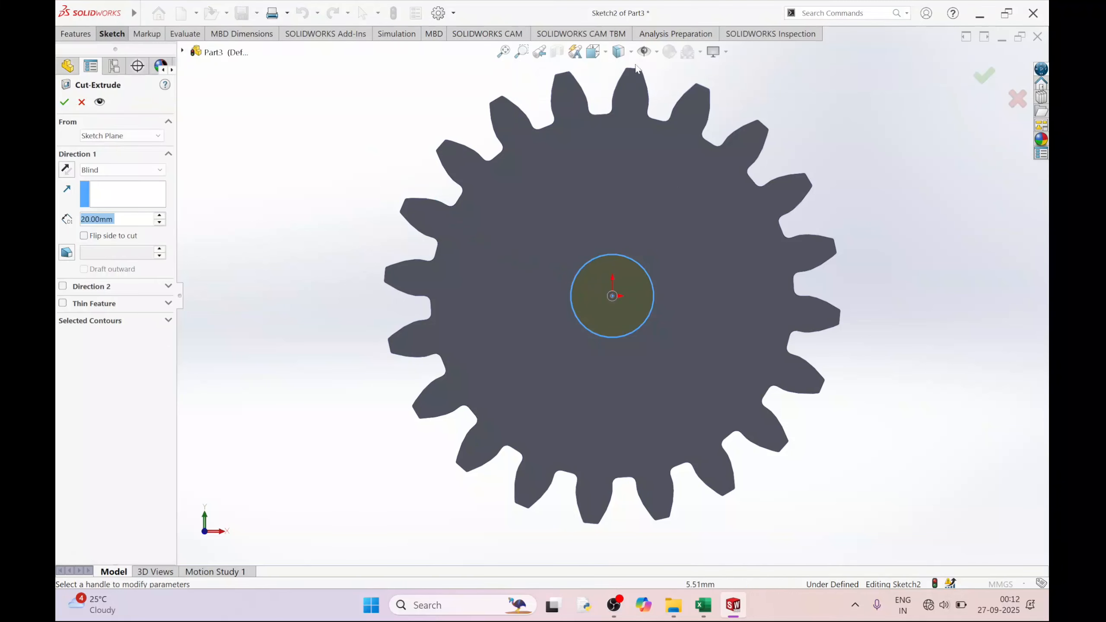
{"action": "left_click", "coordinate": [594, 51]}
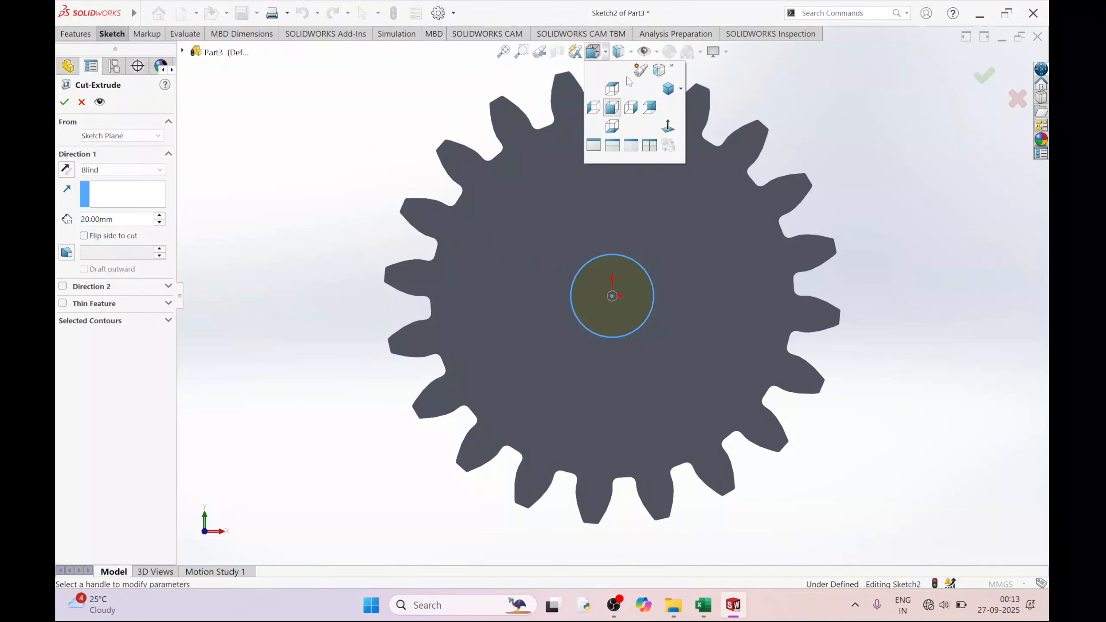
{"action": "left_click", "coordinate": [666, 89]}
{"action": "left_click_drag", "start_coordinate": [662, 277], "coordinate": [800, 236]}
{"action": "left_click", "coordinate": [64, 102]}
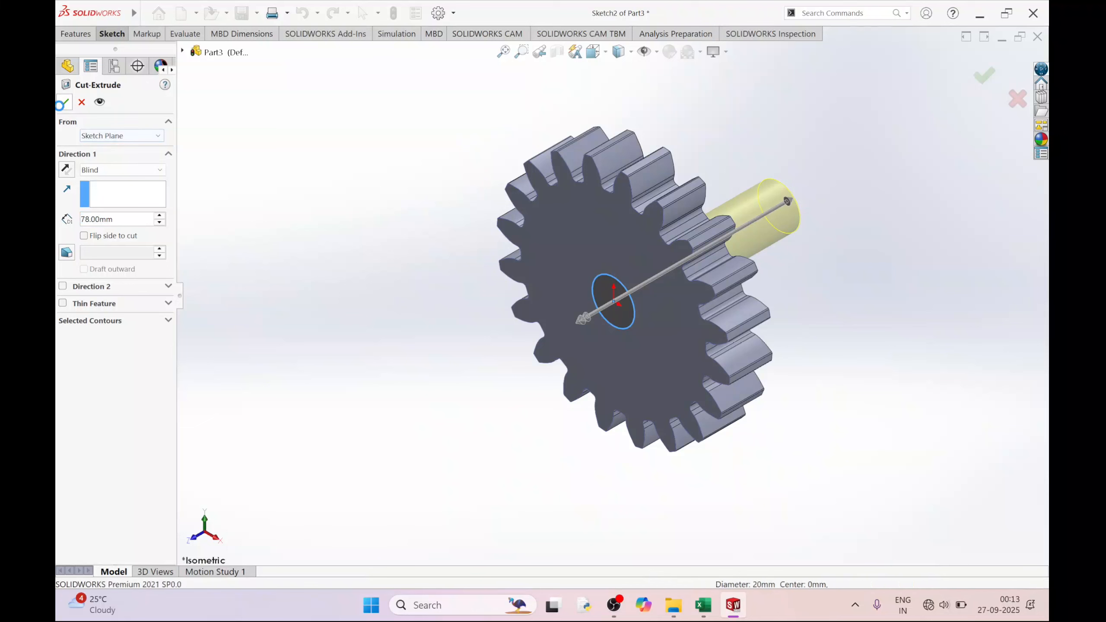
{"action": "left_click", "coordinate": [411, 243]}
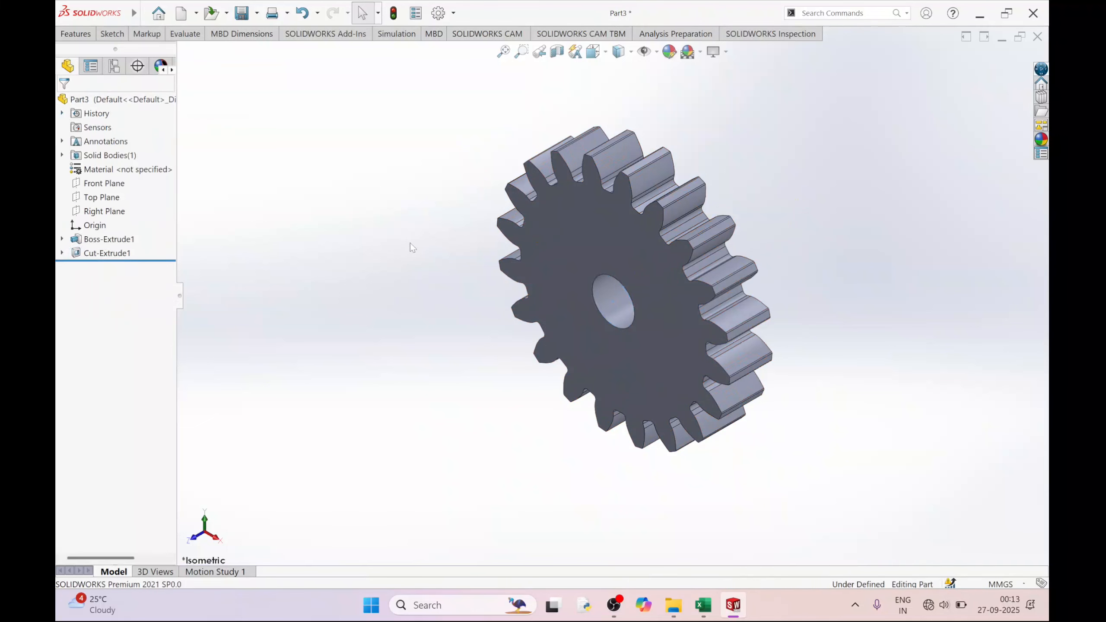
- Open the profile sketch of the gear's boss extrusion for editing and orient the view normal to it
{"action": "middle_click_drag", "start_coordinate": [681, 213], "coordinate": [672, 244]}
{"action": "scroll", "coordinate": [673, 244], "scroll_direction": "down", "scroll_amount": 3}
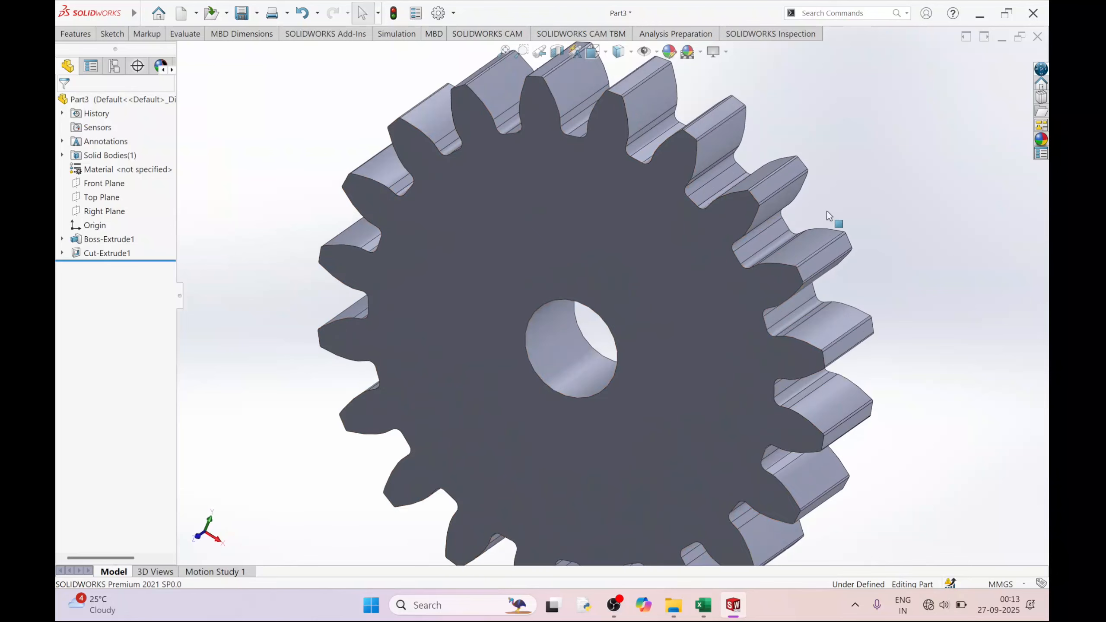
{"action": "scroll", "coordinate": [786, 238], "scroll_direction": "up", "scroll_amount": 4}
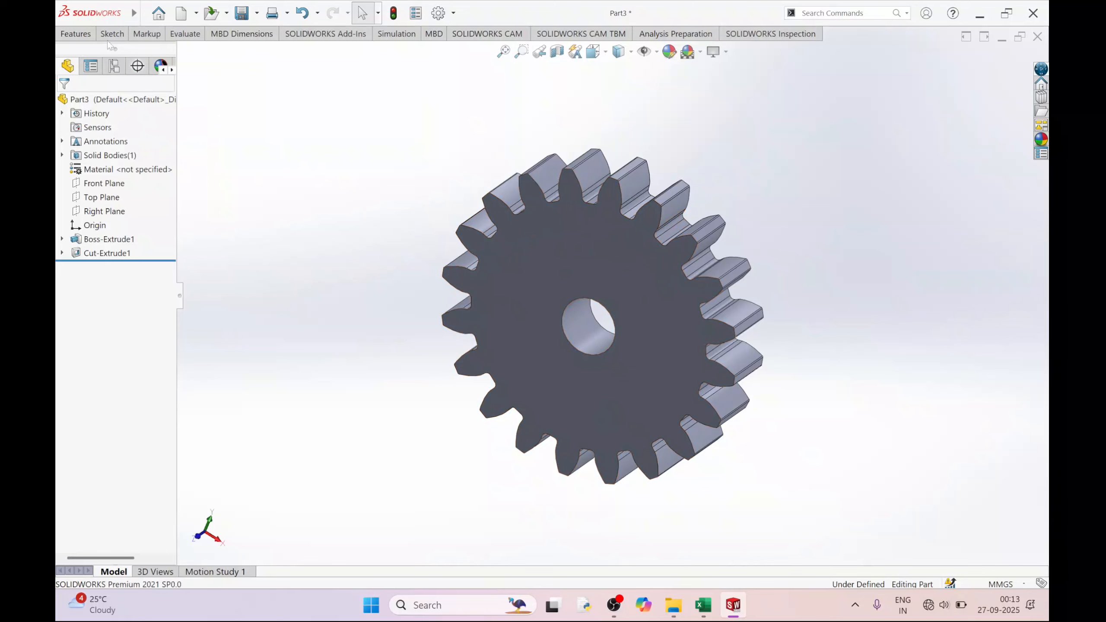
{"action": "left_click", "coordinate": [62, 239]}
{"action": "right_click", "coordinate": [117, 253]}
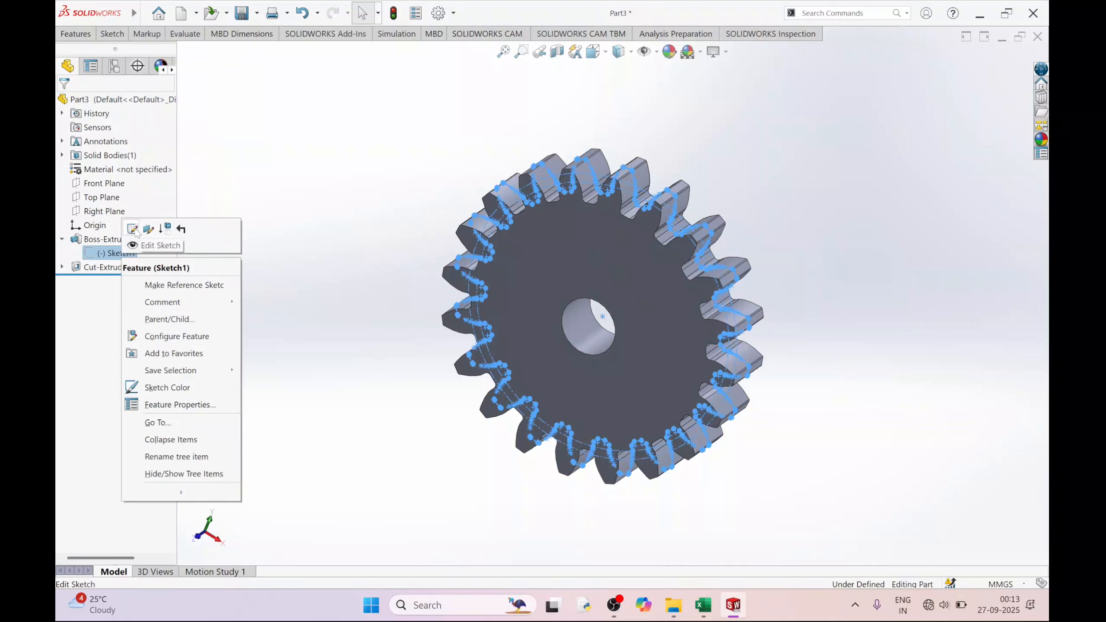
{"action": "left_click", "coordinate": [132, 229]}
{"action": "left_click", "coordinate": [594, 51]}
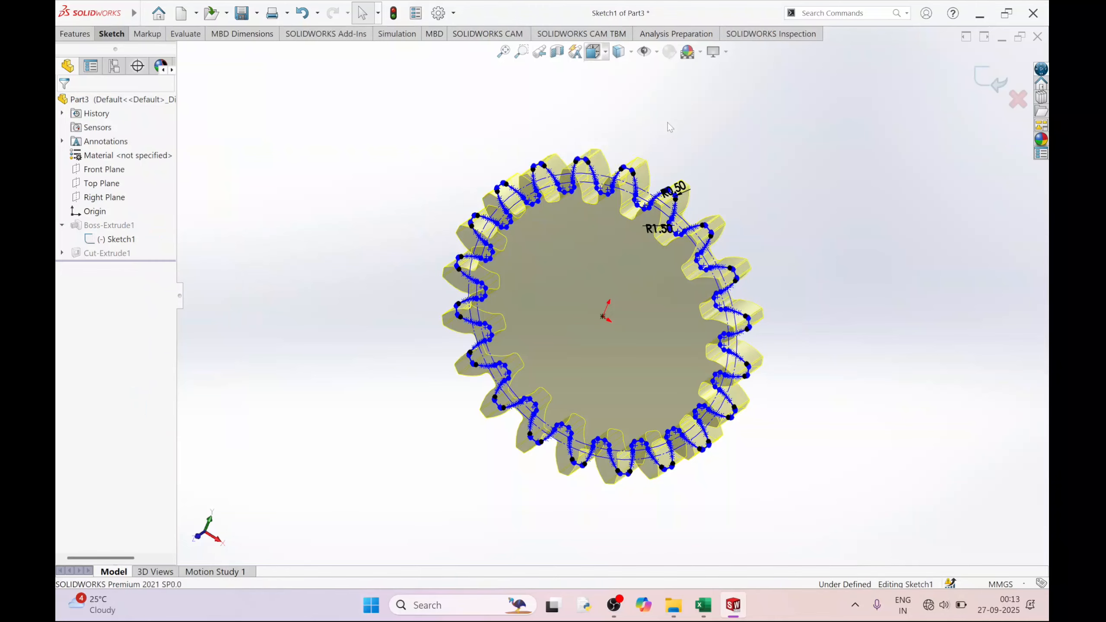
{"action": "left_click", "coordinate": [669, 126]}
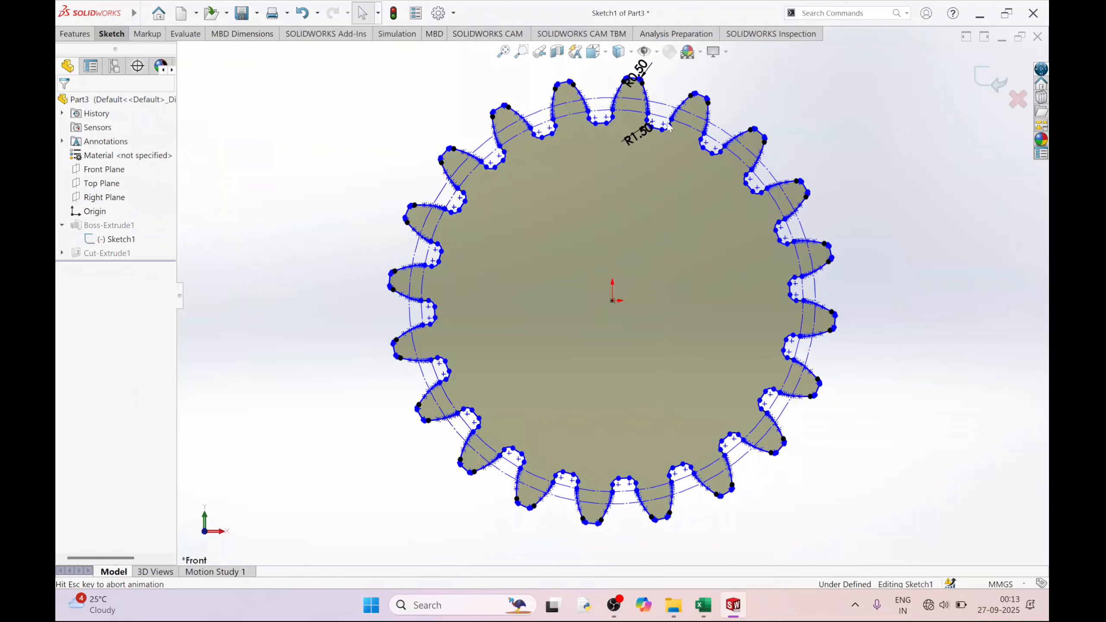
- Sketch a line about 43.75 mm long from the origin to the root of the tooth gap at the gear's upper right
{"action": "left_click", "coordinate": [112, 35]}
{"action": "left_click", "coordinate": [129, 56]}
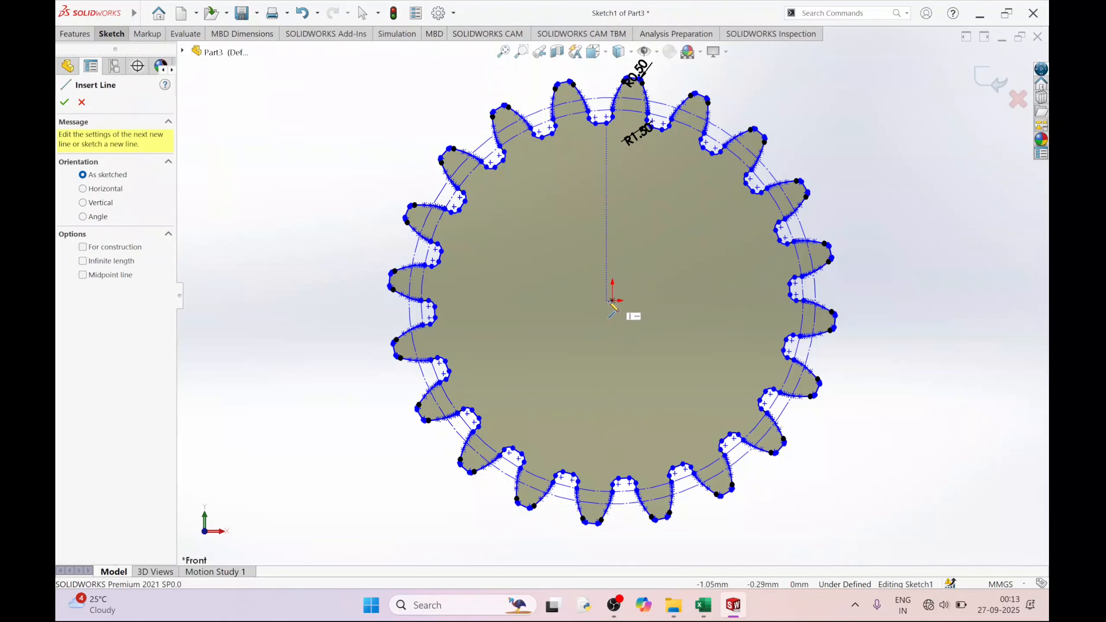
{"action": "left_click", "coordinate": [612, 301]}
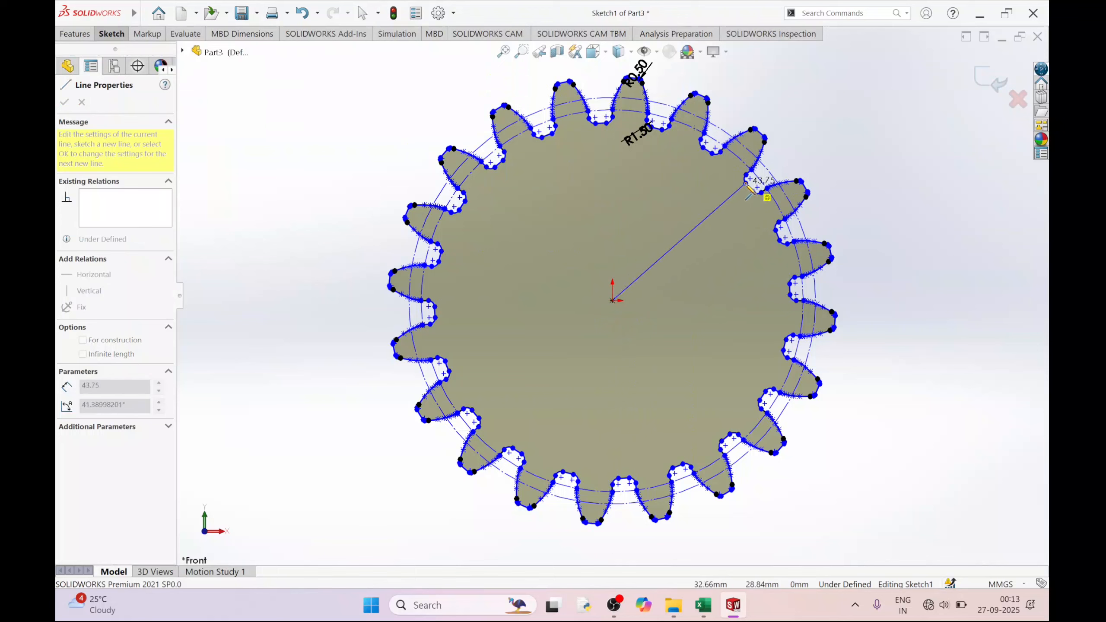
{"action": "left_click", "coordinate": [746, 185]}
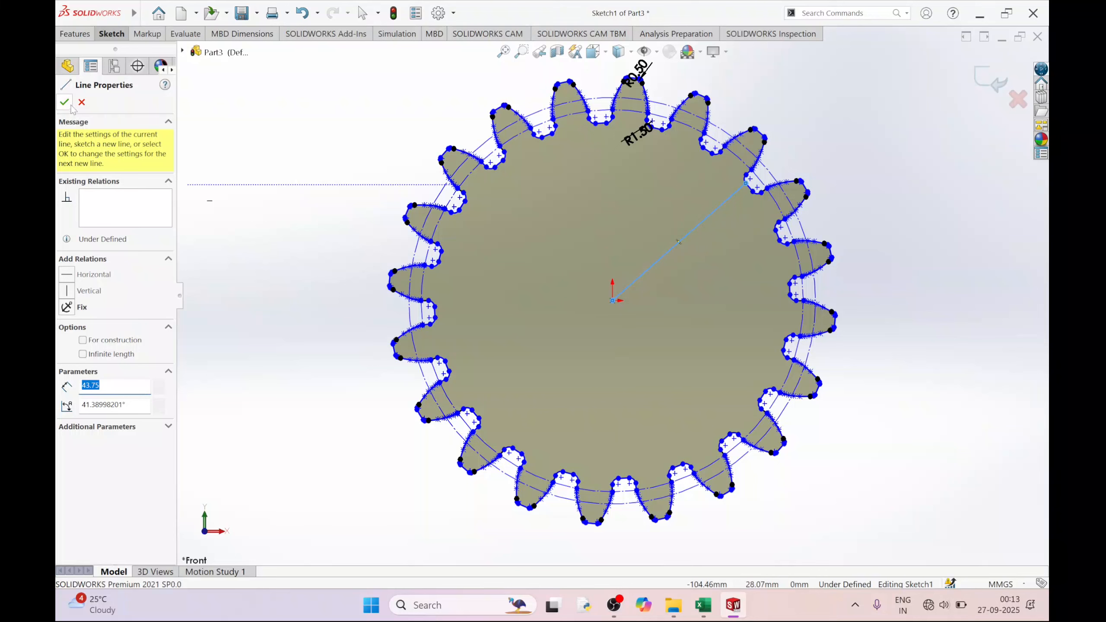
{"action": "right_click", "coordinate": [304, 180]}
{"action": "left_click", "coordinate": [332, 187]}
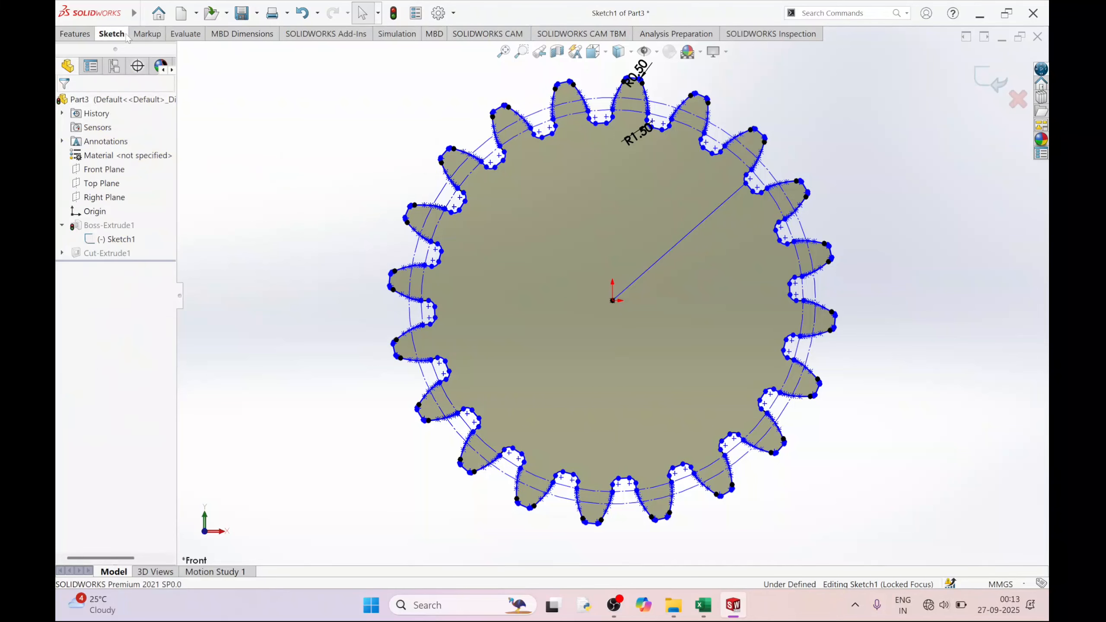
- Sketch a second line about 43.75 mm long from the origin to a tooth-gap root three teeth below the first line
{"action": "left_click", "coordinate": [126, 36]}
{"action": "left_click", "coordinate": [130, 51]}
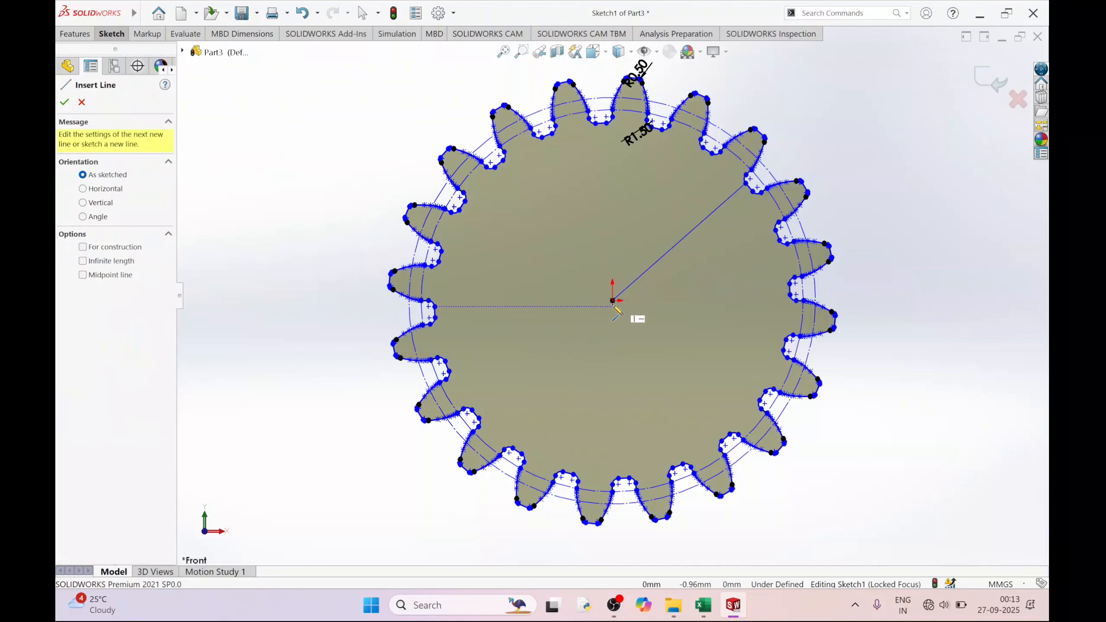
{"action": "left_click", "coordinate": [613, 301]}
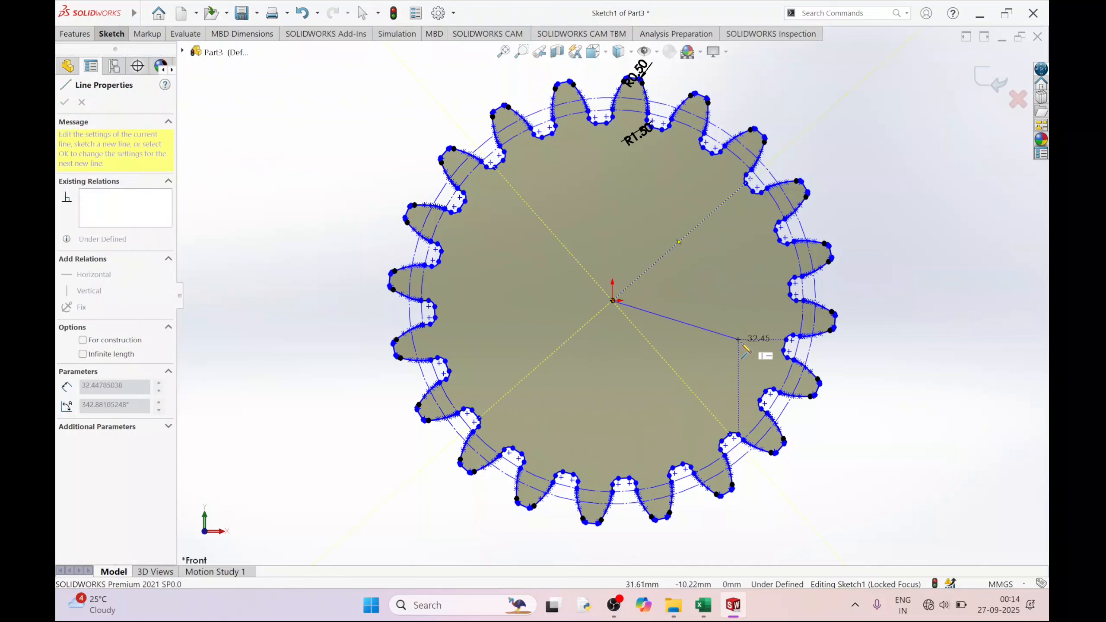
{"action": "scroll", "coordinate": [764, 351], "scroll_direction": "down", "scroll_amount": 2}
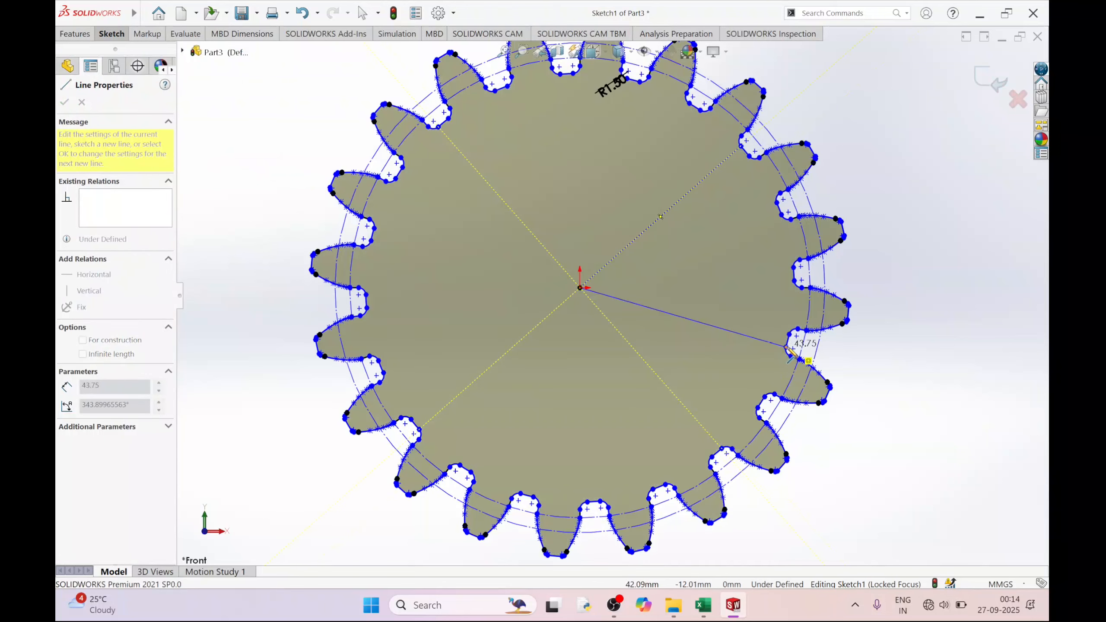
{"action": "left_click", "coordinate": [787, 348]}
{"action": "right_click", "coordinate": [867, 317]}
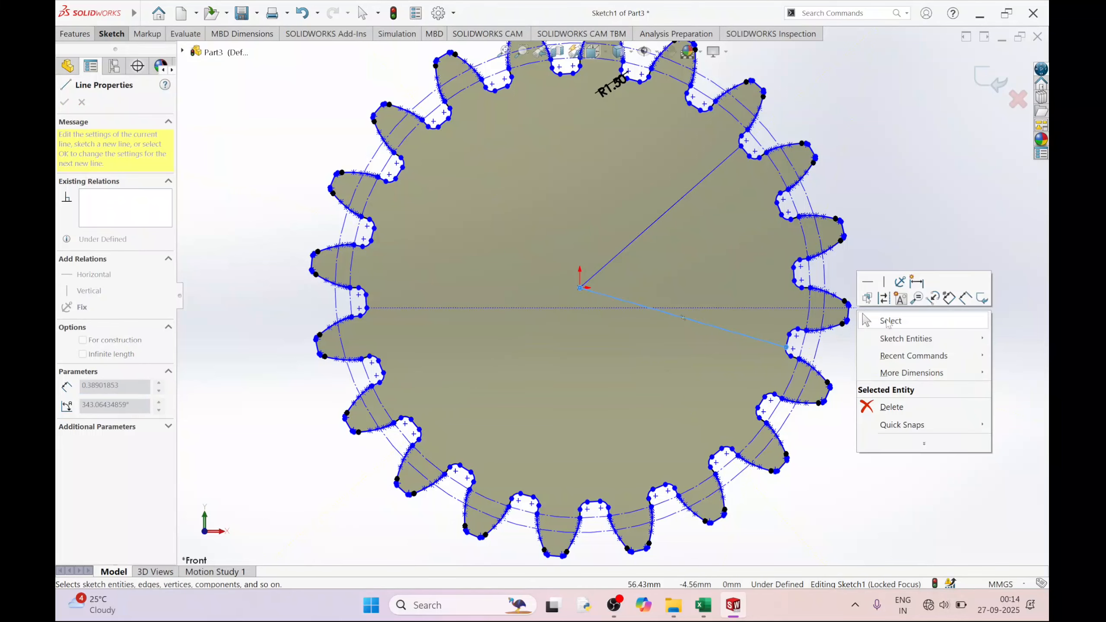
{"action": "left_click", "coordinate": [867, 319]}
{"action": "key", "text": "z"}
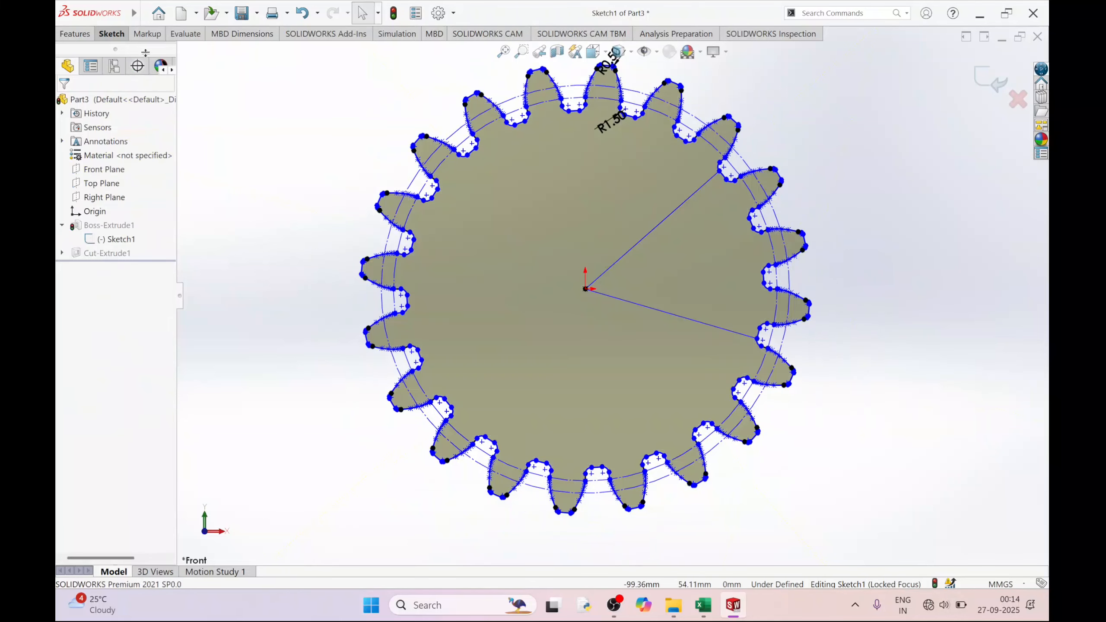
- Power-trim the root fillet and the tooth profile just outside the lower radial line
{"action": "left_click", "coordinate": [122, 37]}
{"action": "left_click", "coordinate": [242, 75]}
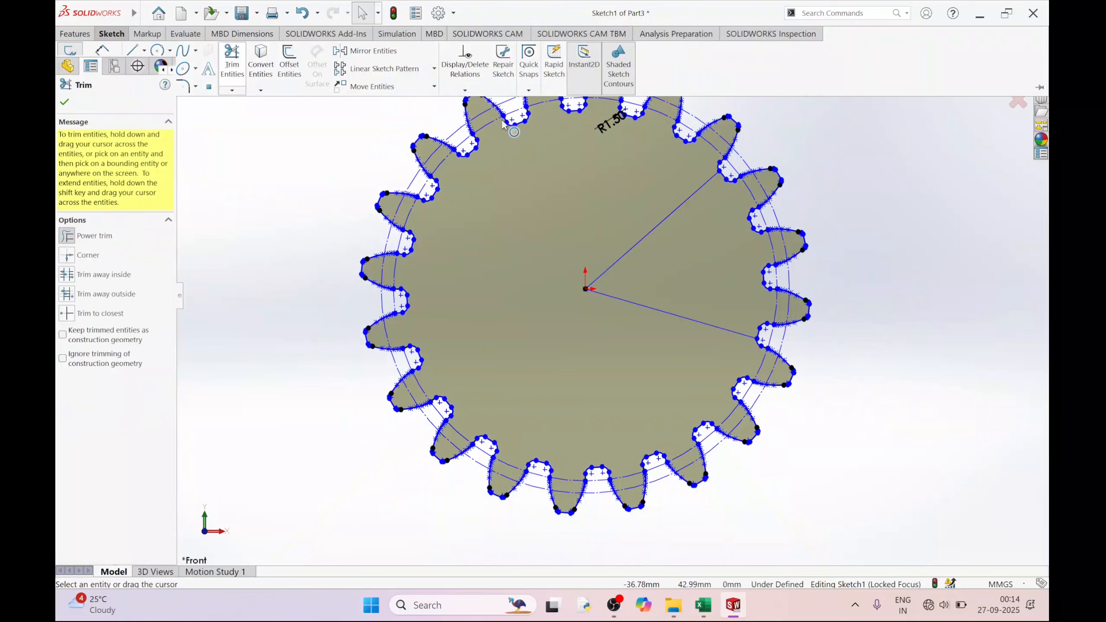
{"action": "scroll", "coordinate": [664, 246], "scroll_direction": "down", "scroll_amount": 6}
{"action": "scroll", "coordinate": [663, 240], "scroll_direction": "up", "scroll_amount": 5}
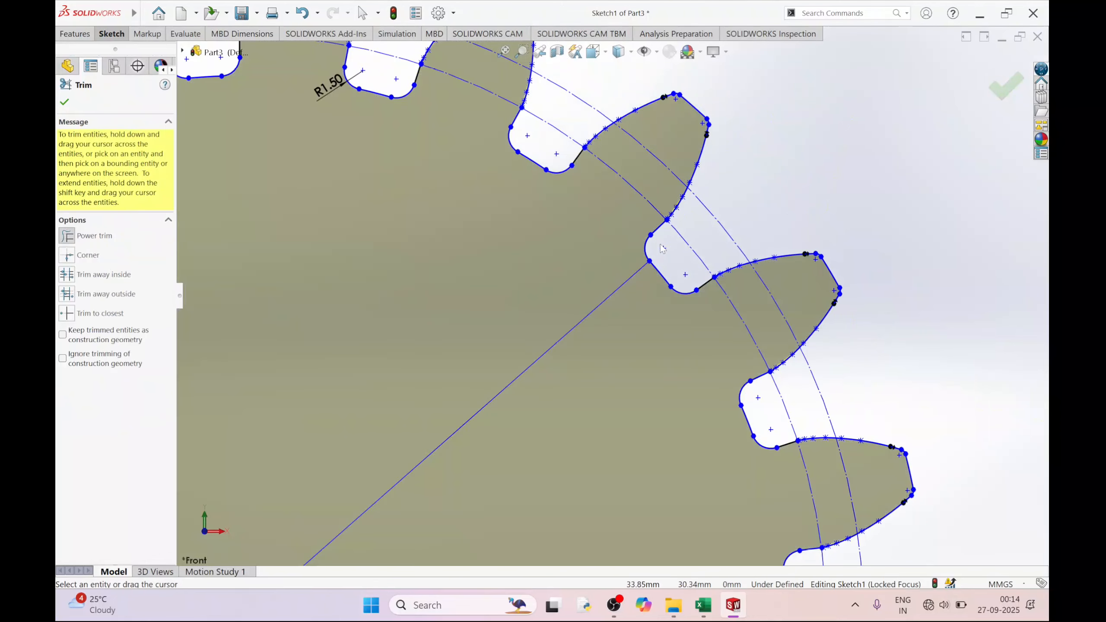
{"action": "scroll", "coordinate": [618, 282], "scroll_direction": "up", "scroll_amount": 5}
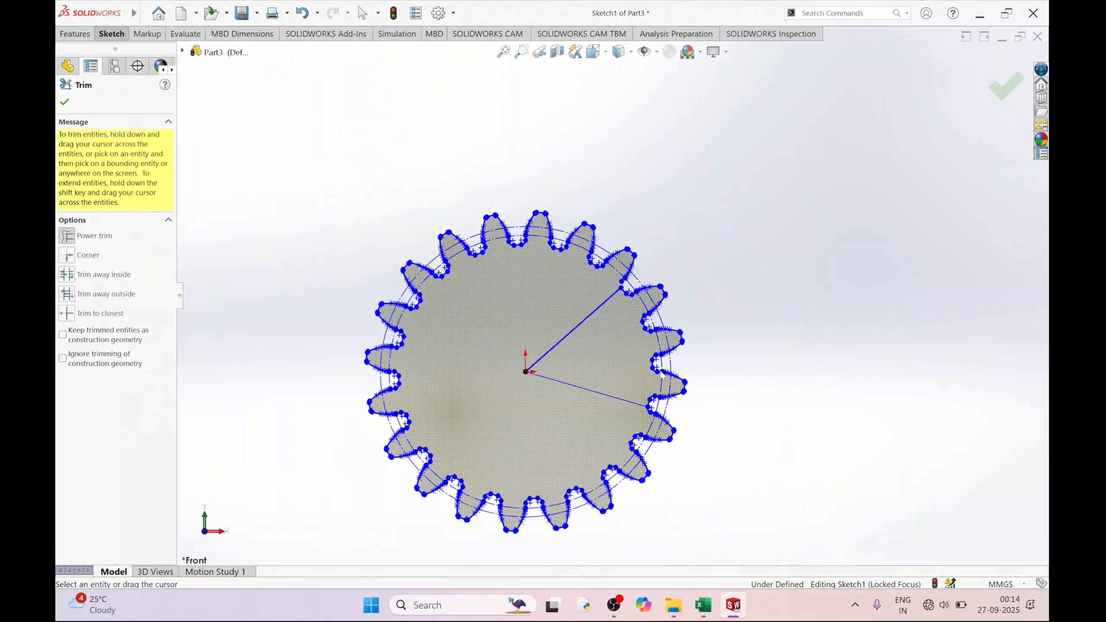
{"action": "scroll", "coordinate": [566, 397], "scroll_direction": "down", "scroll_amount": 10}
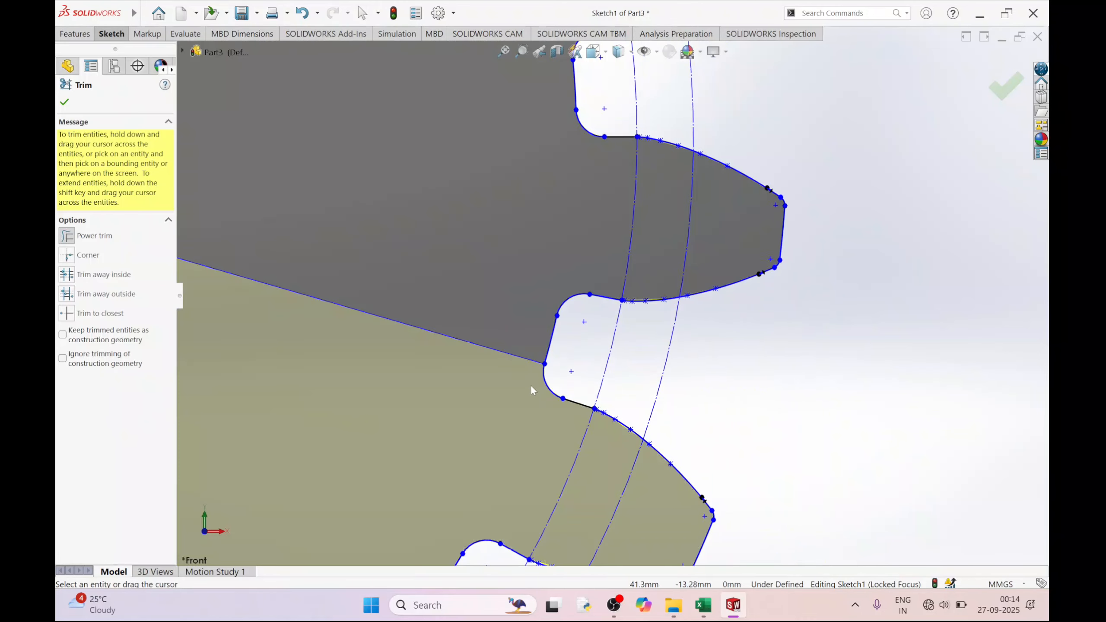
{"action": "left_click_drag", "start_coordinate": [532, 391], "coordinate": [569, 381]}
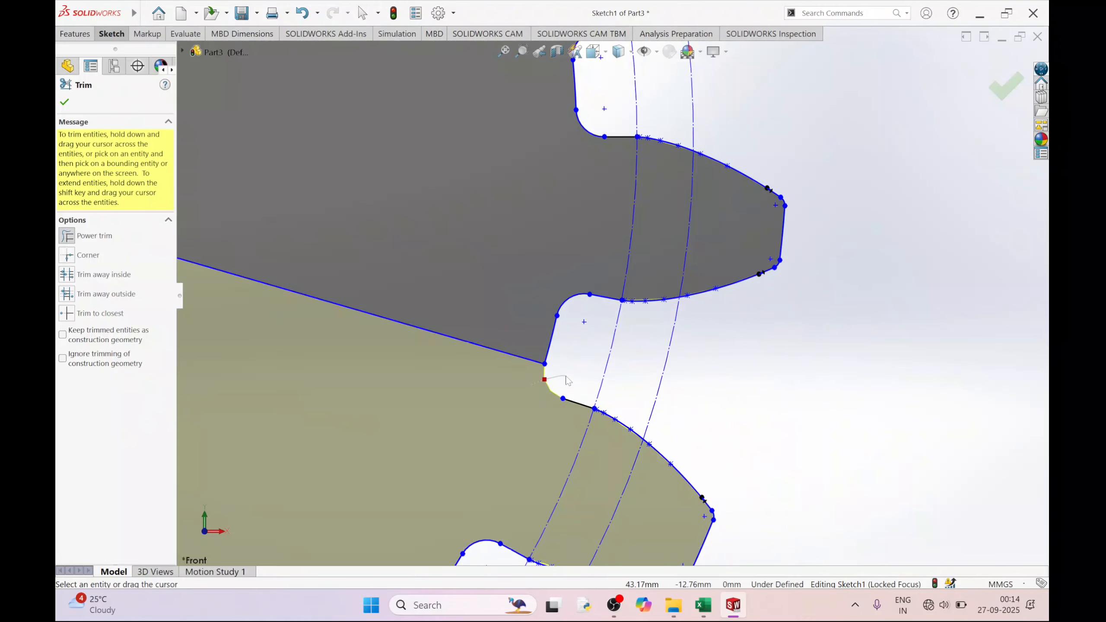
{"action": "scroll", "coordinate": [574, 388], "scroll_direction": "up", "scroll_amount": 5}
{"action": "scroll", "coordinate": [640, 334], "scroll_direction": "down", "scroll_amount": 2}
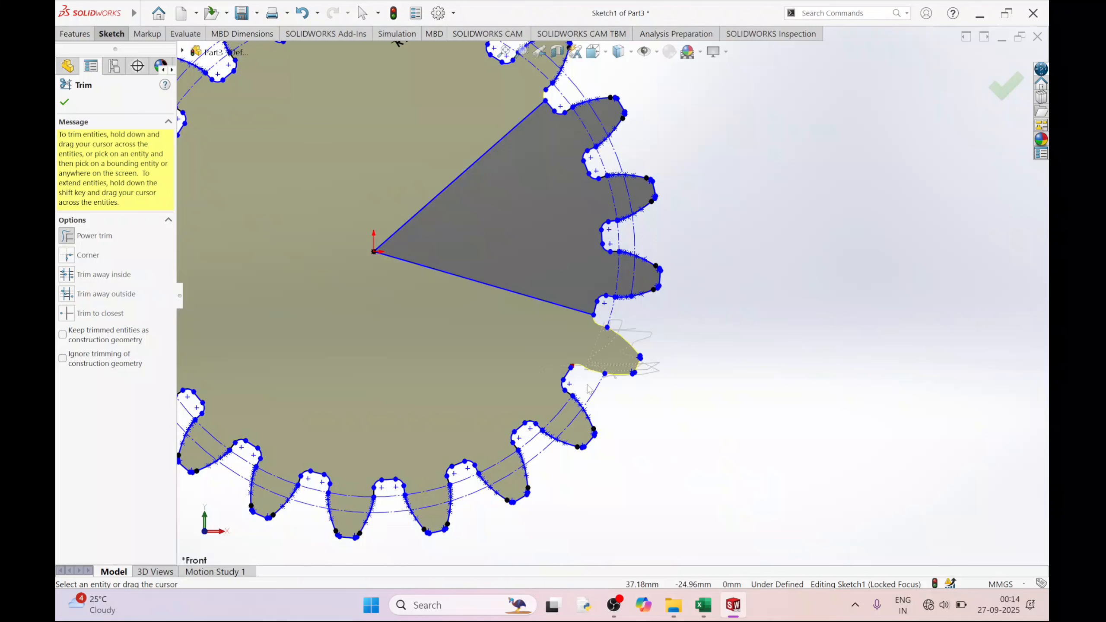
- Power-trim the root fillet and the neighbouring tooth profile just outside the upper radial line
{"action": "scroll", "coordinate": [644, 380], "scroll_direction": "up", "scroll_amount": 4}
{"action": "scroll", "coordinate": [593, 188], "scroll_direction": "down", "scroll_amount": 4}
{"action": "scroll", "coordinate": [593, 188], "scroll_direction": "down", "scroll_amount": 3}
{"action": "left_click_drag", "start_coordinate": [552, 228], "coordinate": [568, 244]}
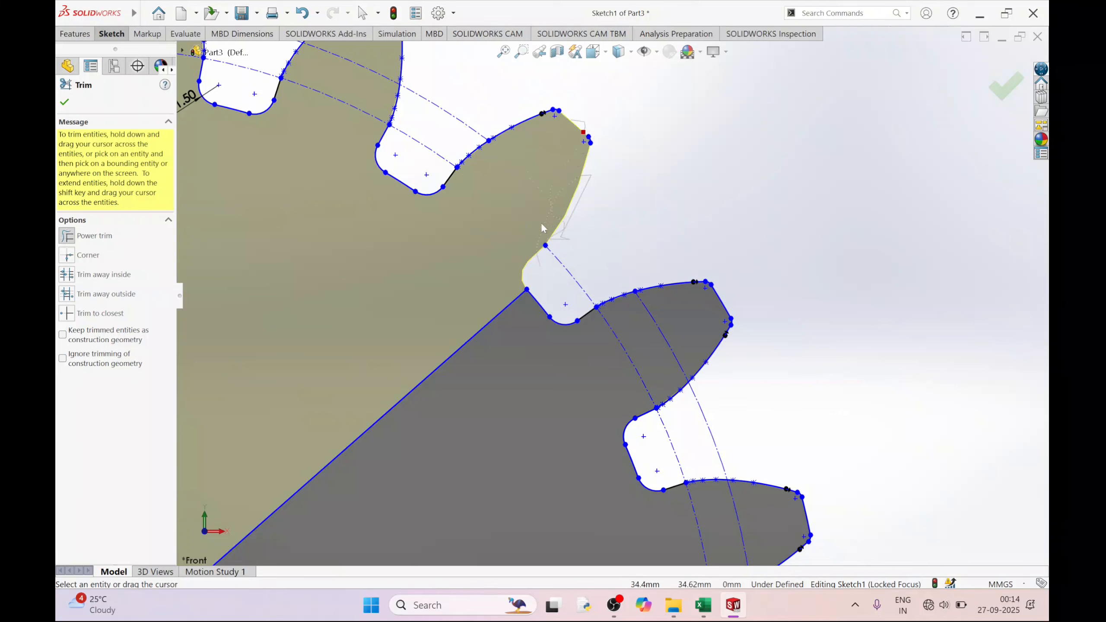
{"action": "left_click_drag", "start_coordinate": [500, 127], "coordinate": [498, 175]}
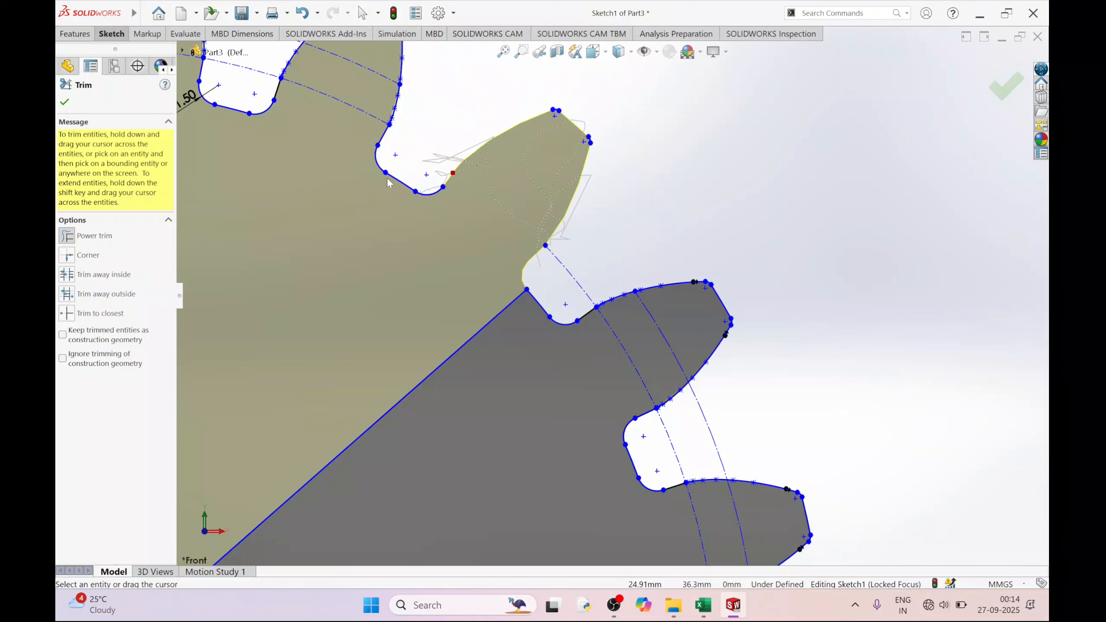
{"action": "left_click", "coordinate": [65, 102]}
- Delete the tooth profile entities around the gear's left portion, including the dimensioned and pattern seed ones
{"action": "scroll", "coordinate": [383, 216], "scroll_direction": "up", "scroll_amount": 5}
{"action": "scroll", "coordinate": [564, 379], "scroll_direction": "down", "scroll_amount": 3}
{"action": "scroll", "coordinate": [567, 375], "scroll_direction": "up", "scroll_amount": 5}
{"action": "left_click_drag", "start_coordinate": [466, 254], "coordinate": [625, 443]}
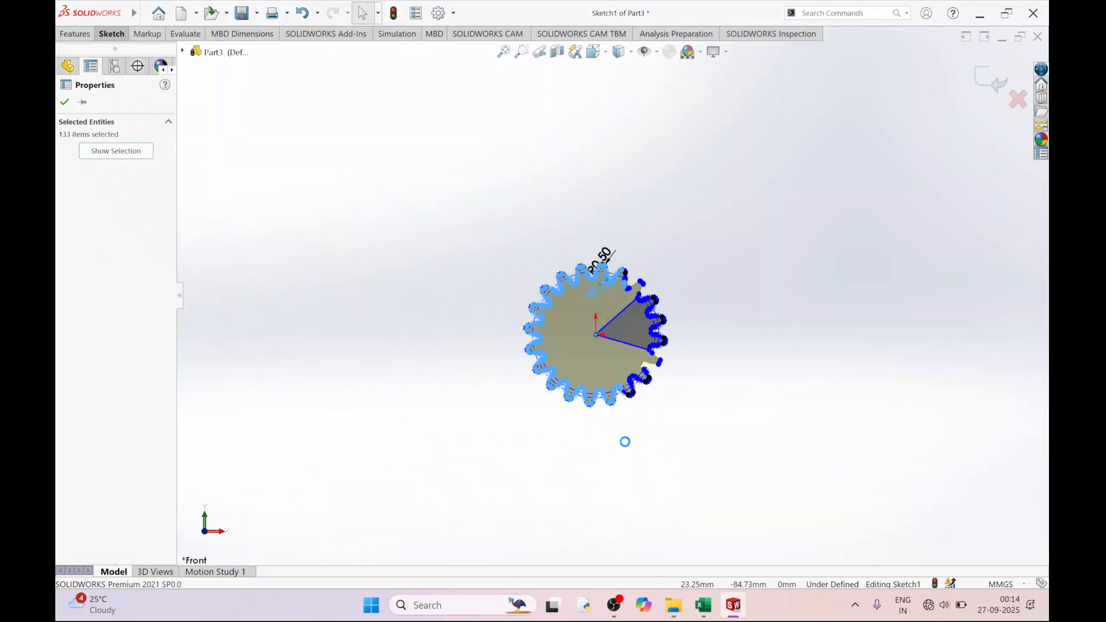
{"action": "key", "text": "Delete"}
{"action": "left_click", "coordinate": [474, 302]}
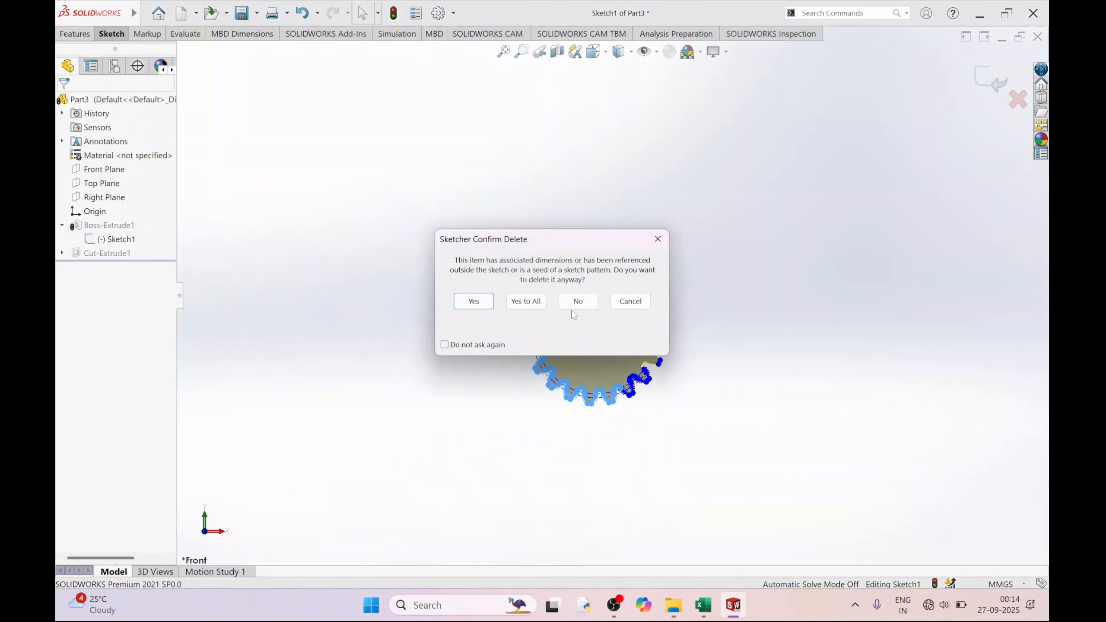
{"action": "left_click", "coordinate": [484, 304]}
{"action": "left_click", "coordinate": [526, 301]}
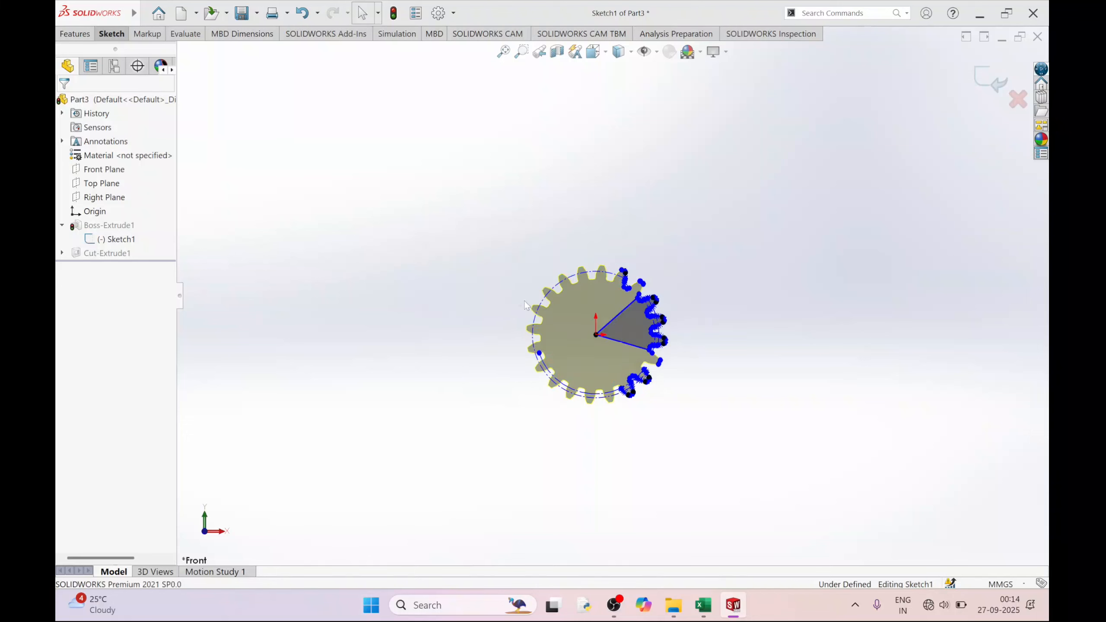
- Delete the remaining tooth curves and reference arcs below the lower radial line and the tooth remnants above the upper one
{"action": "scroll", "coordinate": [543, 371], "scroll_direction": "down", "scroll_amount": 8}
{"action": "left_click_drag", "start_coordinate": [447, 318], "coordinate": [756, 534]}
{"action": "key", "text": "Delete"}
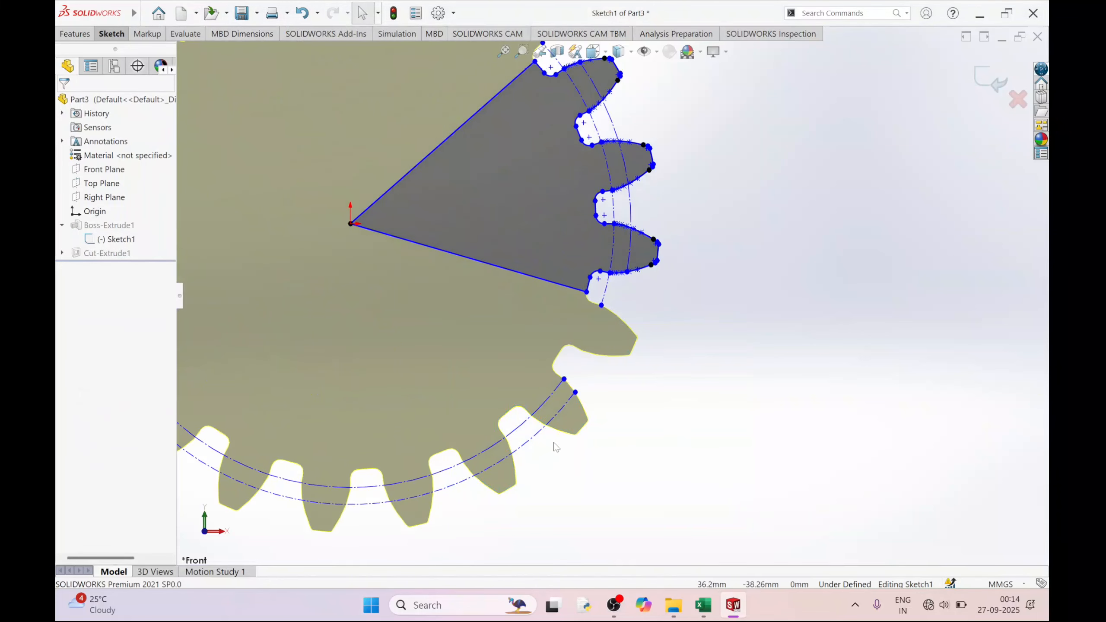
{"action": "left_click_drag", "start_coordinate": [450, 360], "coordinate": [449, 360]}
{"action": "key", "text": "Delete"}
{"action": "scroll", "coordinate": [584, 358], "scroll_direction": "up", "scroll_amount": 4}
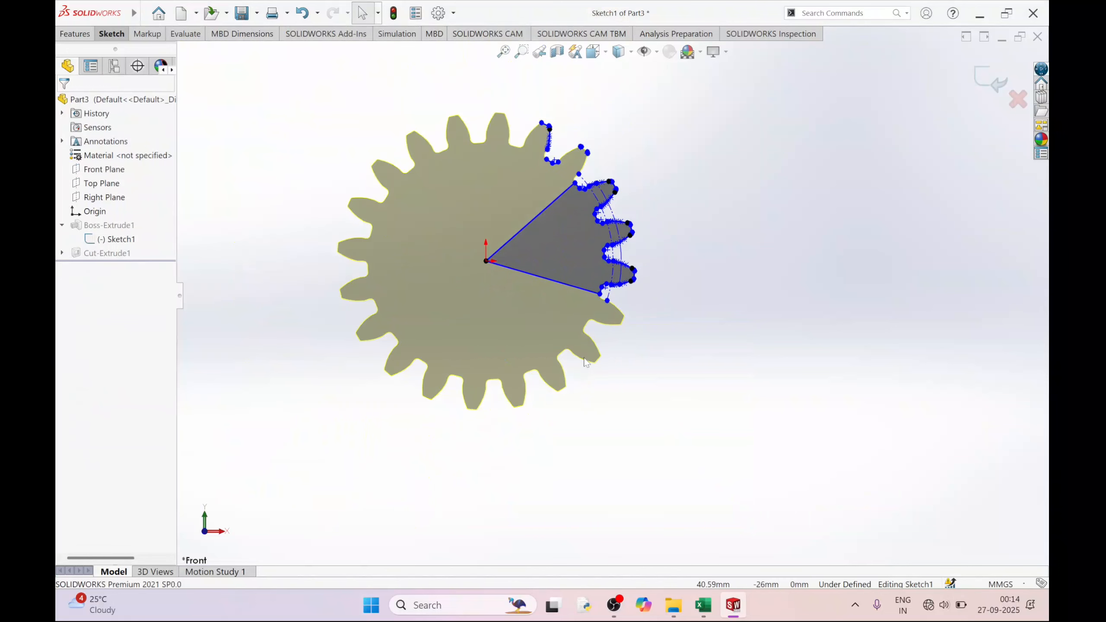
{"action": "left_click_drag", "start_coordinate": [536, 136], "coordinate": [608, 176]}
{"action": "key", "text": "Delete"}
- Delete the stray pieces beside the upper radial line and the construction arcs crossing the three remaining teeth
{"action": "scroll", "coordinate": [518, 222], "scroll_direction": "down", "scroll_amount": 5}
{"action": "left_click_drag", "start_coordinate": [519, 230], "coordinate": [583, 307]}
{"action": "key", "text": "Delete"}
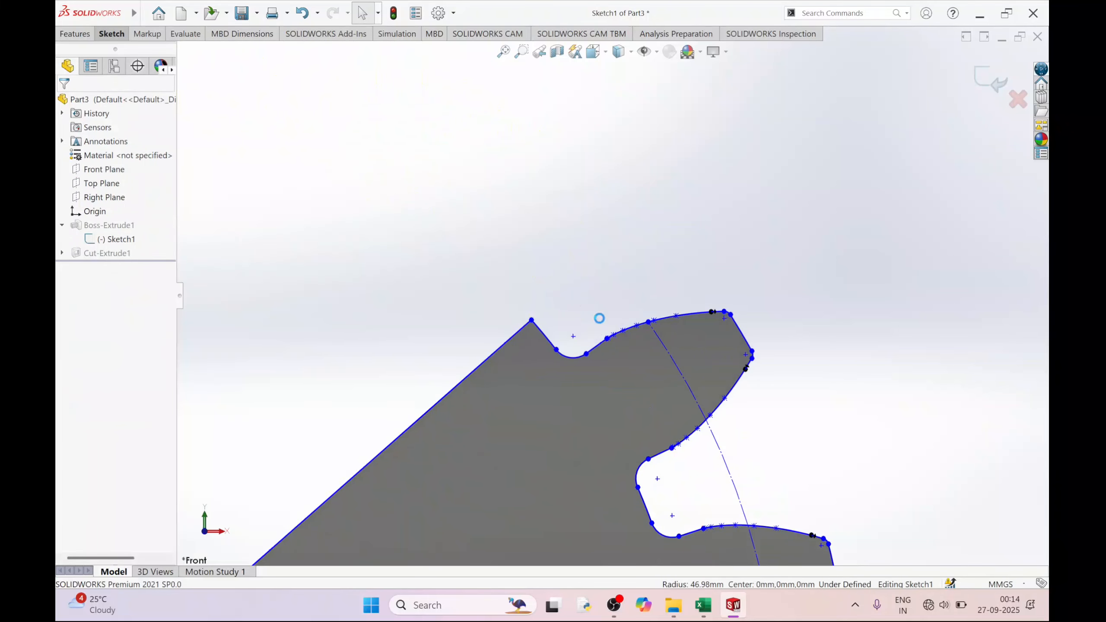
{"action": "left_click", "coordinate": [665, 345]}
{"action": "key", "text": "Delete"}
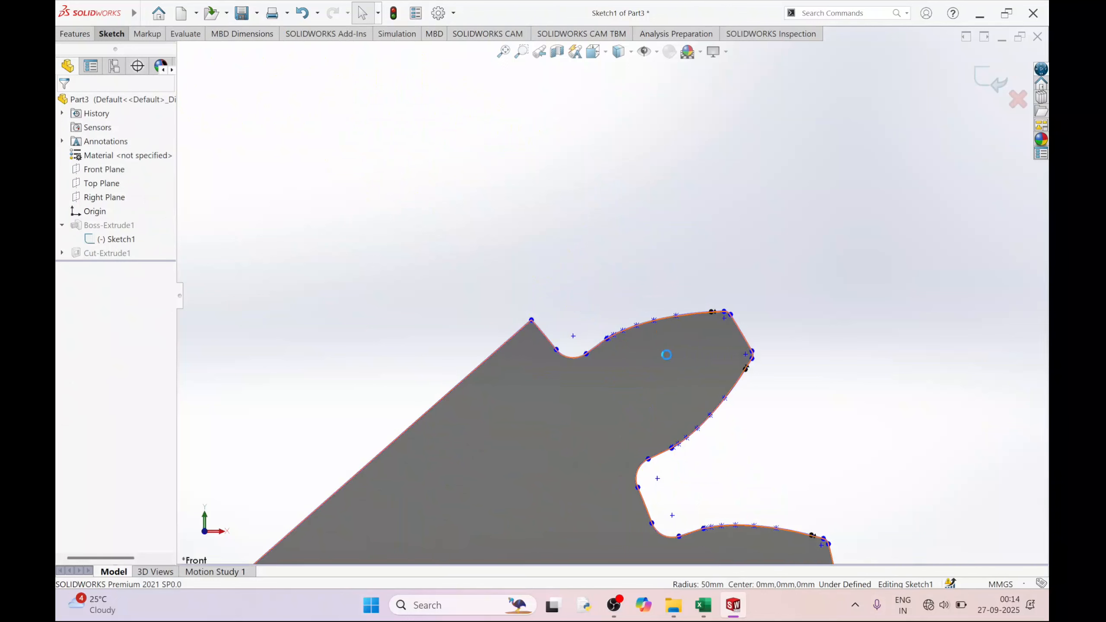
{"action": "scroll", "coordinate": [667, 361], "scroll_direction": "up", "scroll_amount": 4}
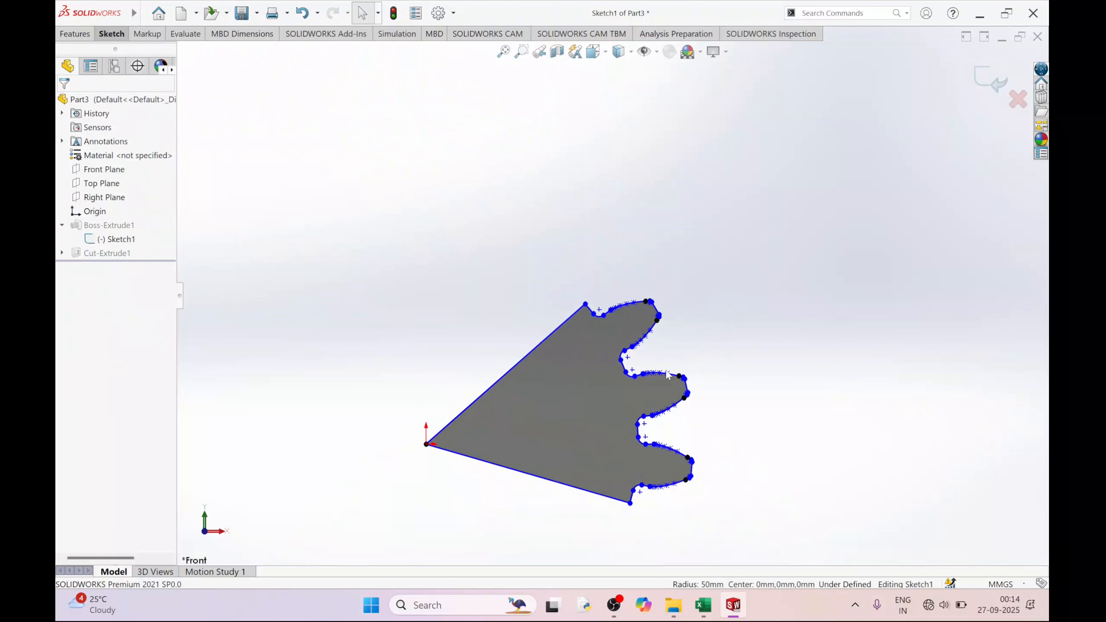
- Exit the edited profile sketch and rebuild the gear solid as a three-tooth sector
{"action": "left_click", "coordinate": [995, 84]}
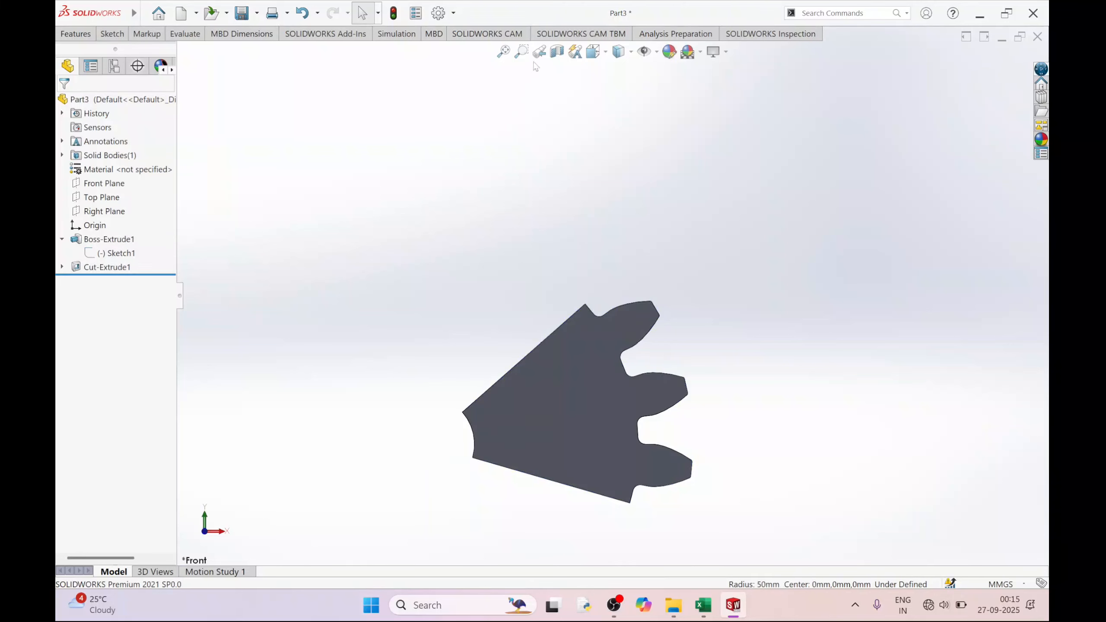
- Examine the three-tooth gear sector from several angles, checking the tooth flanks, root fillets, radial faces and bore arc
{"action": "middle_click_drag", "start_coordinate": [614, 303], "coordinate": [622, 385]}
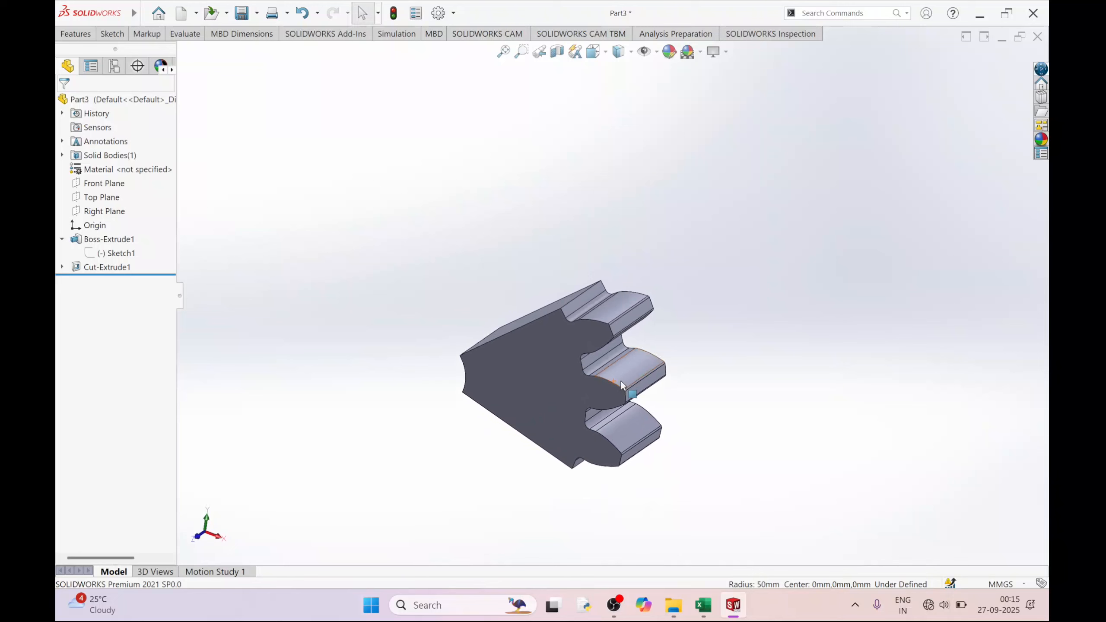
{"action": "scroll", "coordinate": [606, 412], "scroll_direction": "down", "scroll_amount": 3}
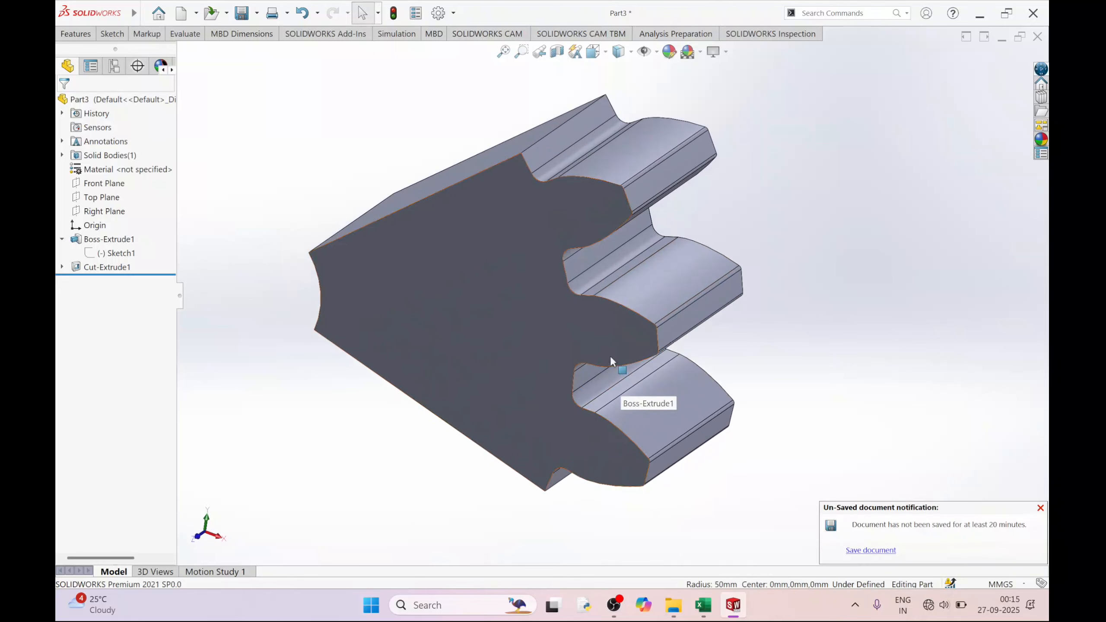
{"action": "scroll", "coordinate": [610, 356], "scroll_direction": "up", "scroll_amount": 1}
{"action": "mouse_move", "coordinate": [727, 244]}
{"action": "middle_mouse_down"}
{"action": "mouse_move", "coordinate": [813, 217]}
{"action": "mouse_move", "coordinate": [713, 214]}
{"action": "mouse_move", "coordinate": [736, 214]}
{"action": "mouse_move", "coordinate": [666, 250]}
{"action": "mouse_move", "coordinate": [739, 284]}
{"action": "mouse_move", "coordinate": [723, 232]}
{"action": "middle_mouse_up"}
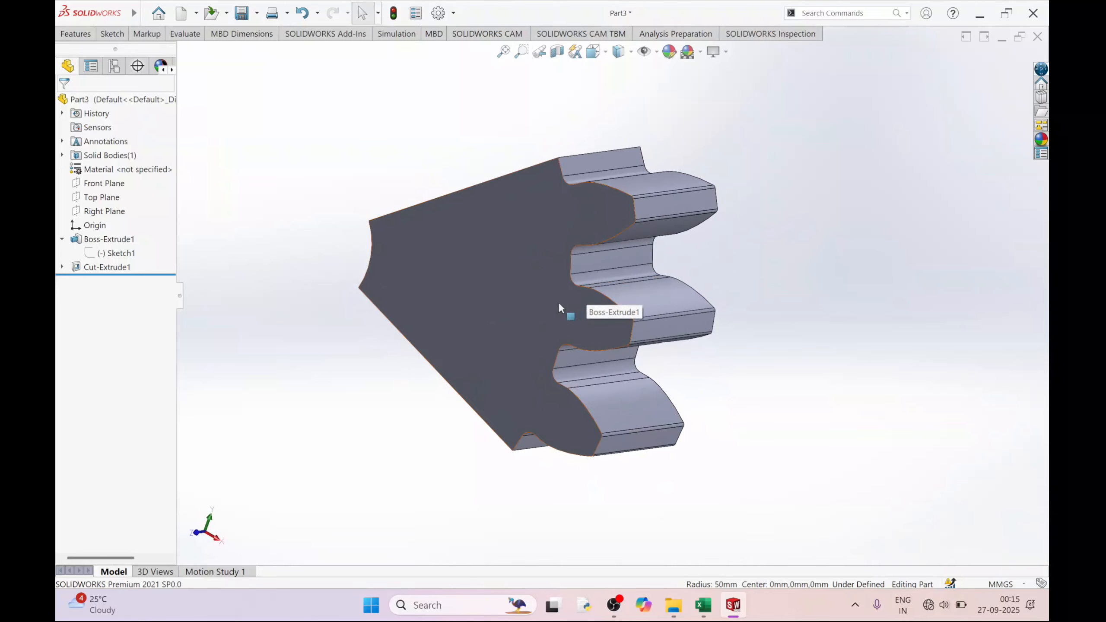
{"action": "middle_click_drag", "start_coordinate": [531, 325], "coordinate": [539, 376]}
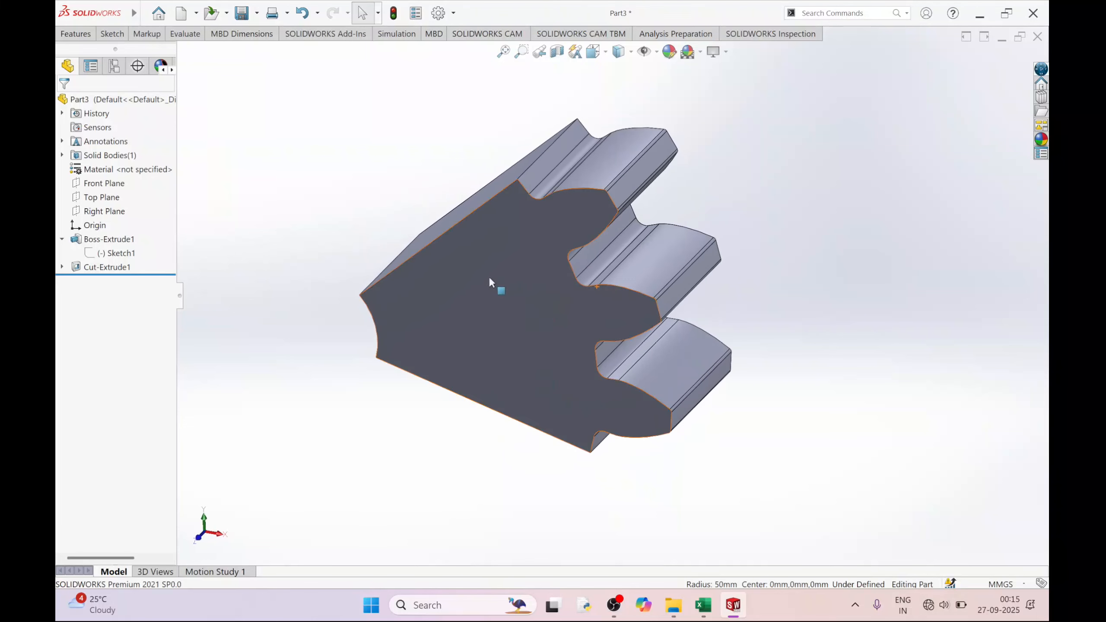
{"action": "middle_click_drag", "start_coordinate": [558, 301], "coordinate": [591, 392]}
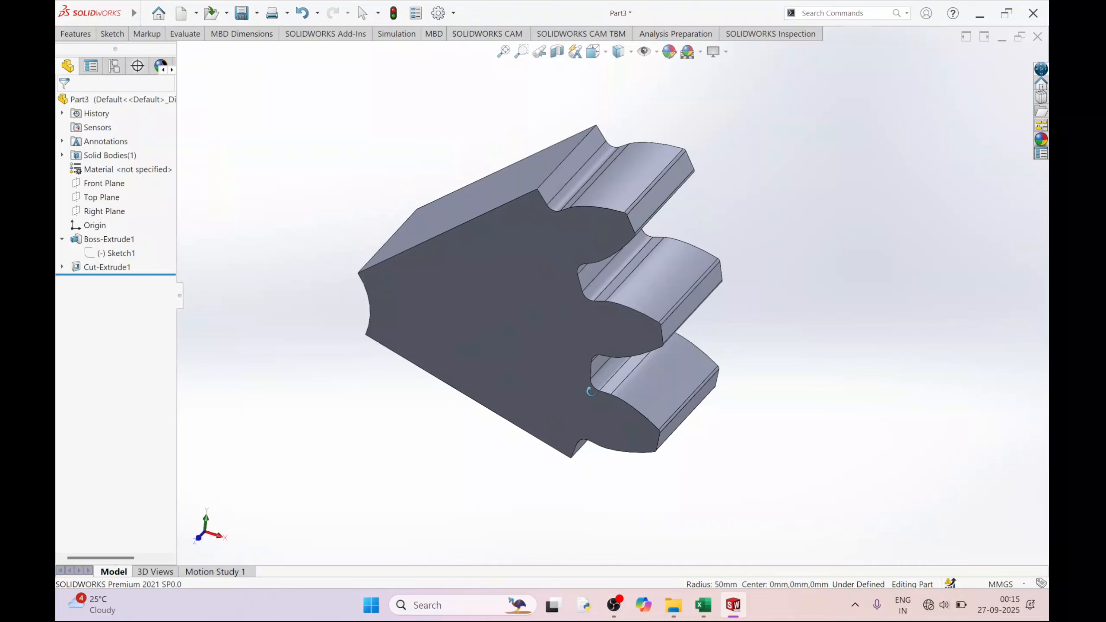
{"action": "scroll", "coordinate": [649, 338], "scroll_direction": "down", "scroll_amount": 2}
{"action": "scroll", "coordinate": [657, 328], "scroll_direction": "up", "scroll_amount": 2}
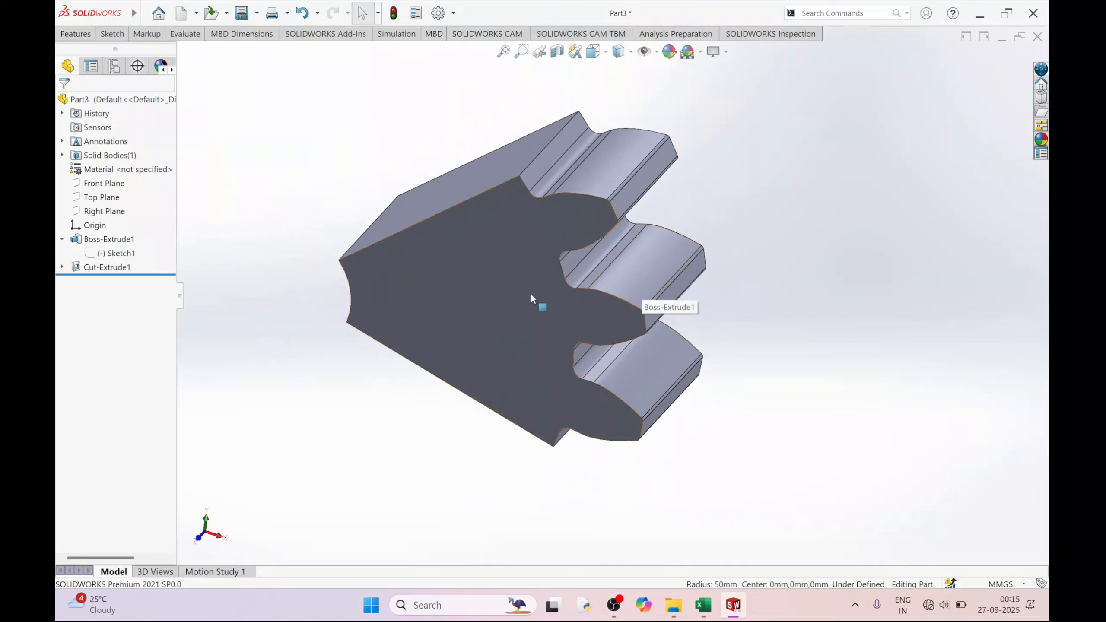
{"action": "mouse_move", "coordinate": [552, 287]}
{"action": "middle_mouse_down"}
{"action": "mouse_move", "coordinate": [580, 272]}
{"action": "mouse_move", "coordinate": [570, 287]}
{"action": "mouse_move", "coordinate": [487, 255]}
{"action": "mouse_move", "coordinate": [556, 297]}
{"action": "middle_mouse_up"}
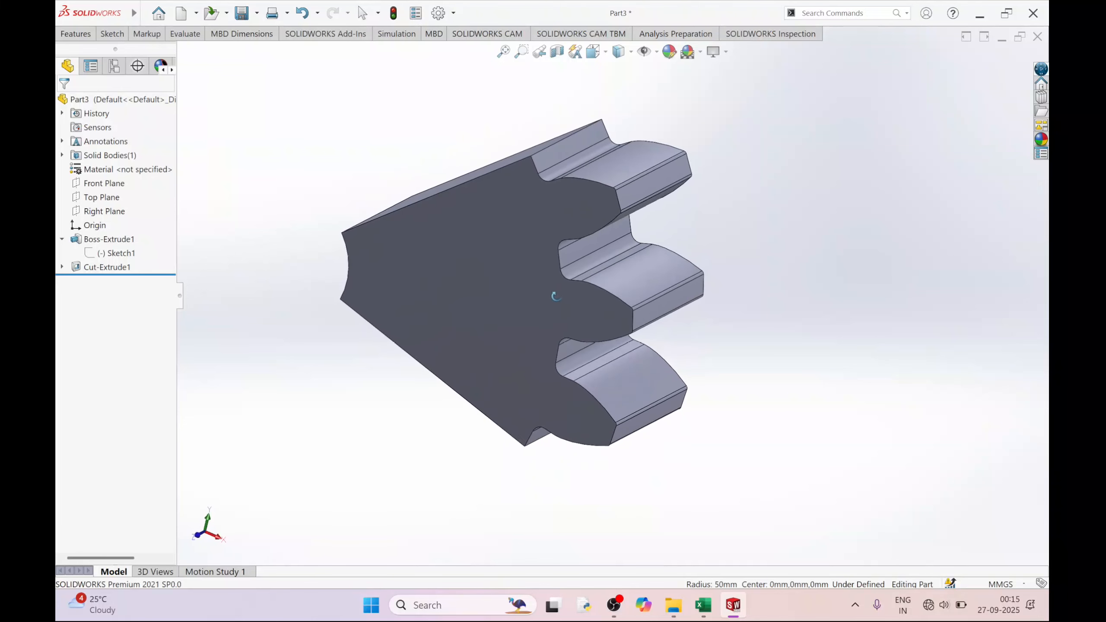